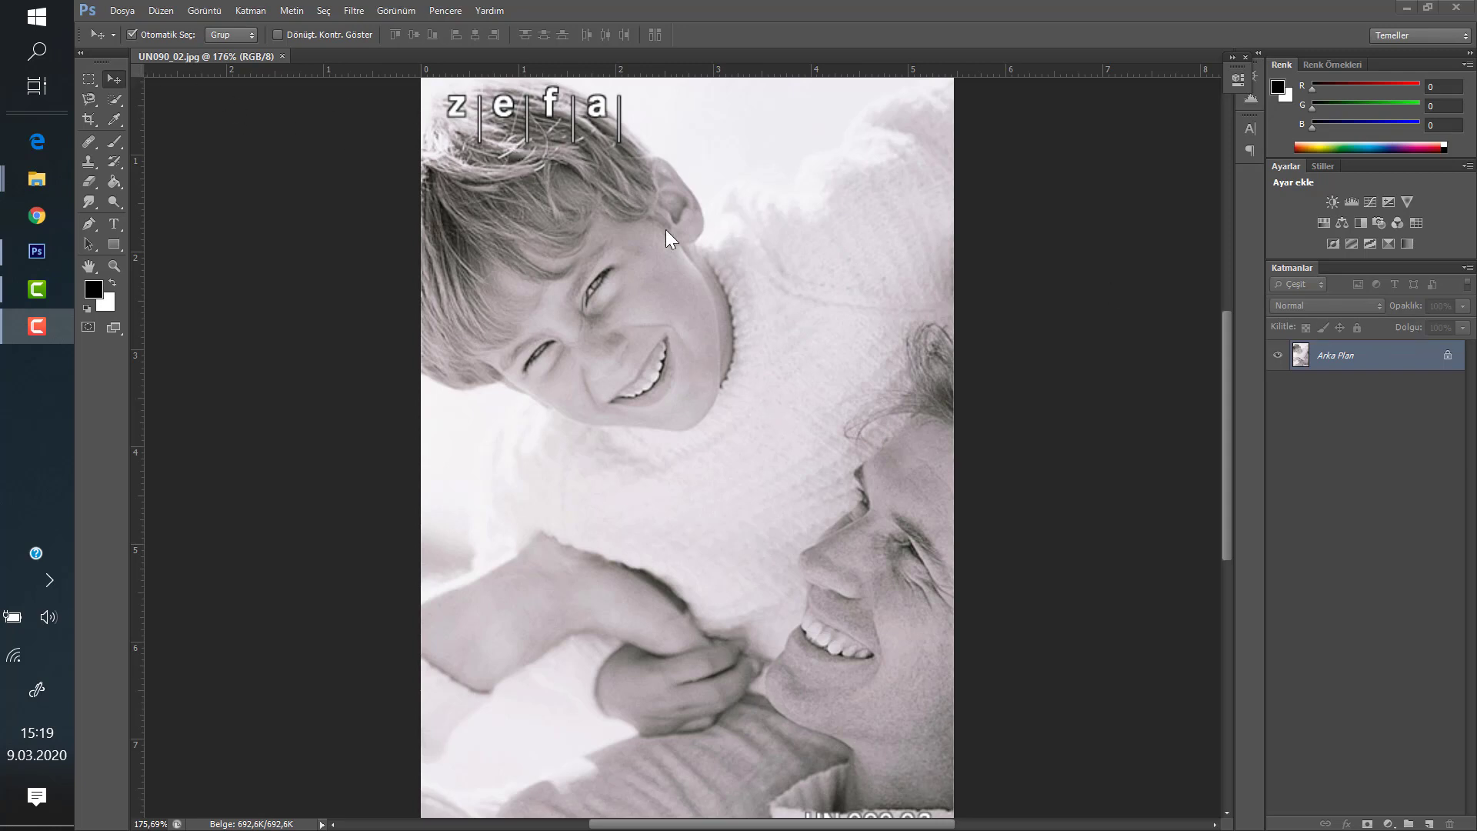
Convert the locked Arka Plan background into an editable layer named Katman 0
scroll(683, 265, down, 3)
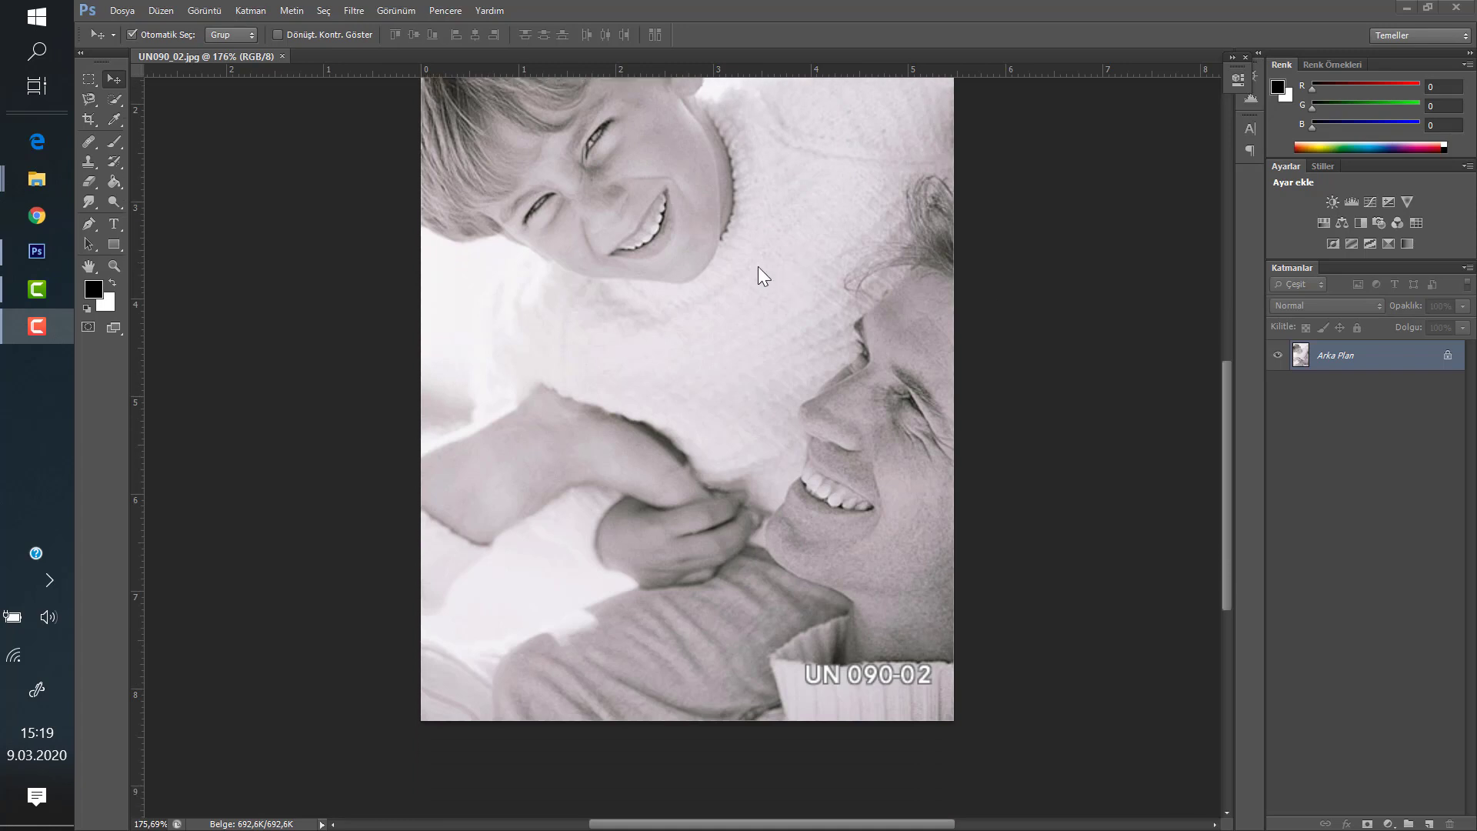
scroll(1124, 339, up, 2)
scroll(1009, 304, up, 1)
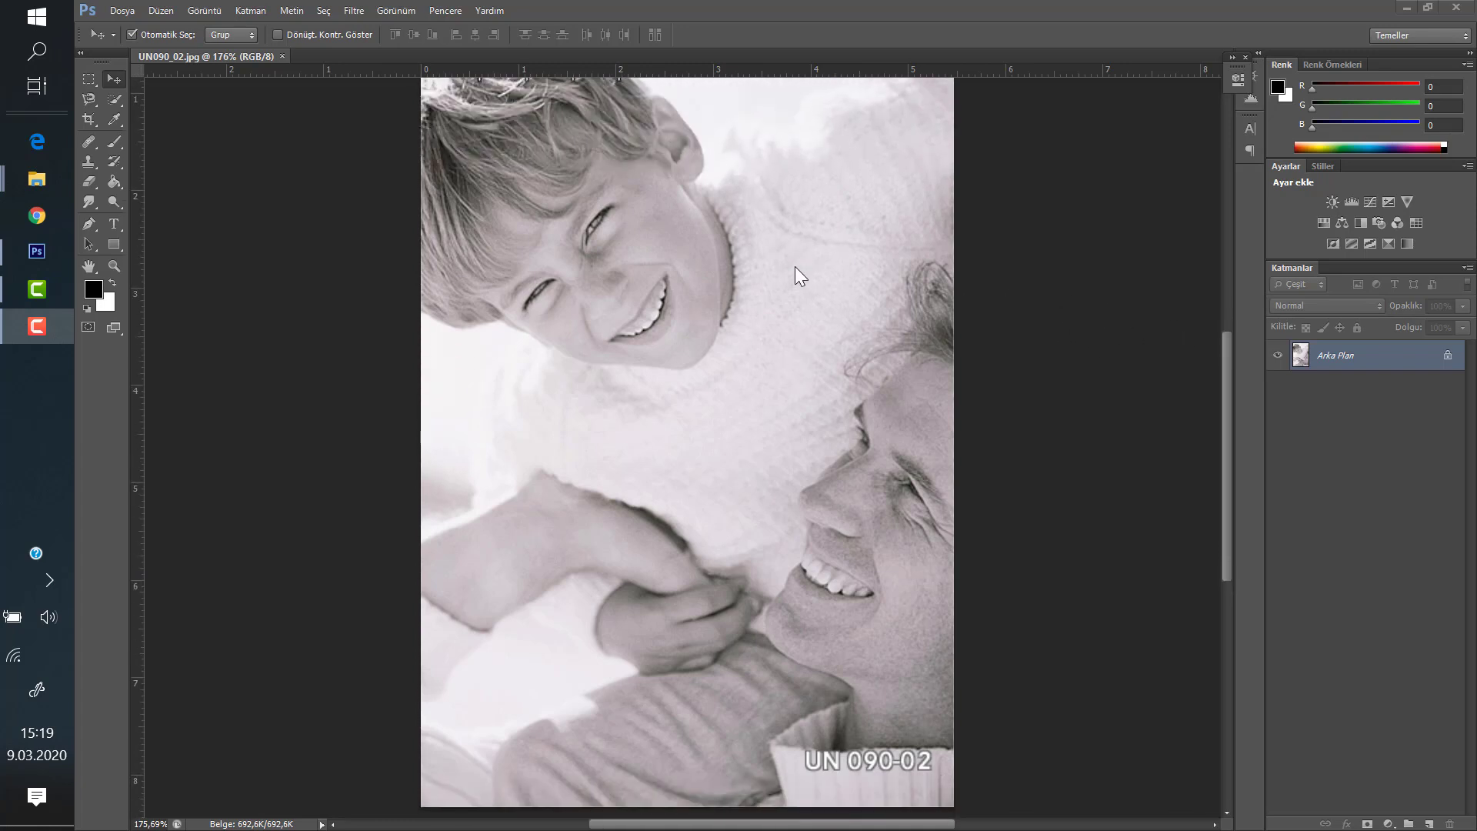
alt+scroll(840, 267, down, 1)
scroll(842, 271, down, 4)
scroll(705, 263, up, 3)
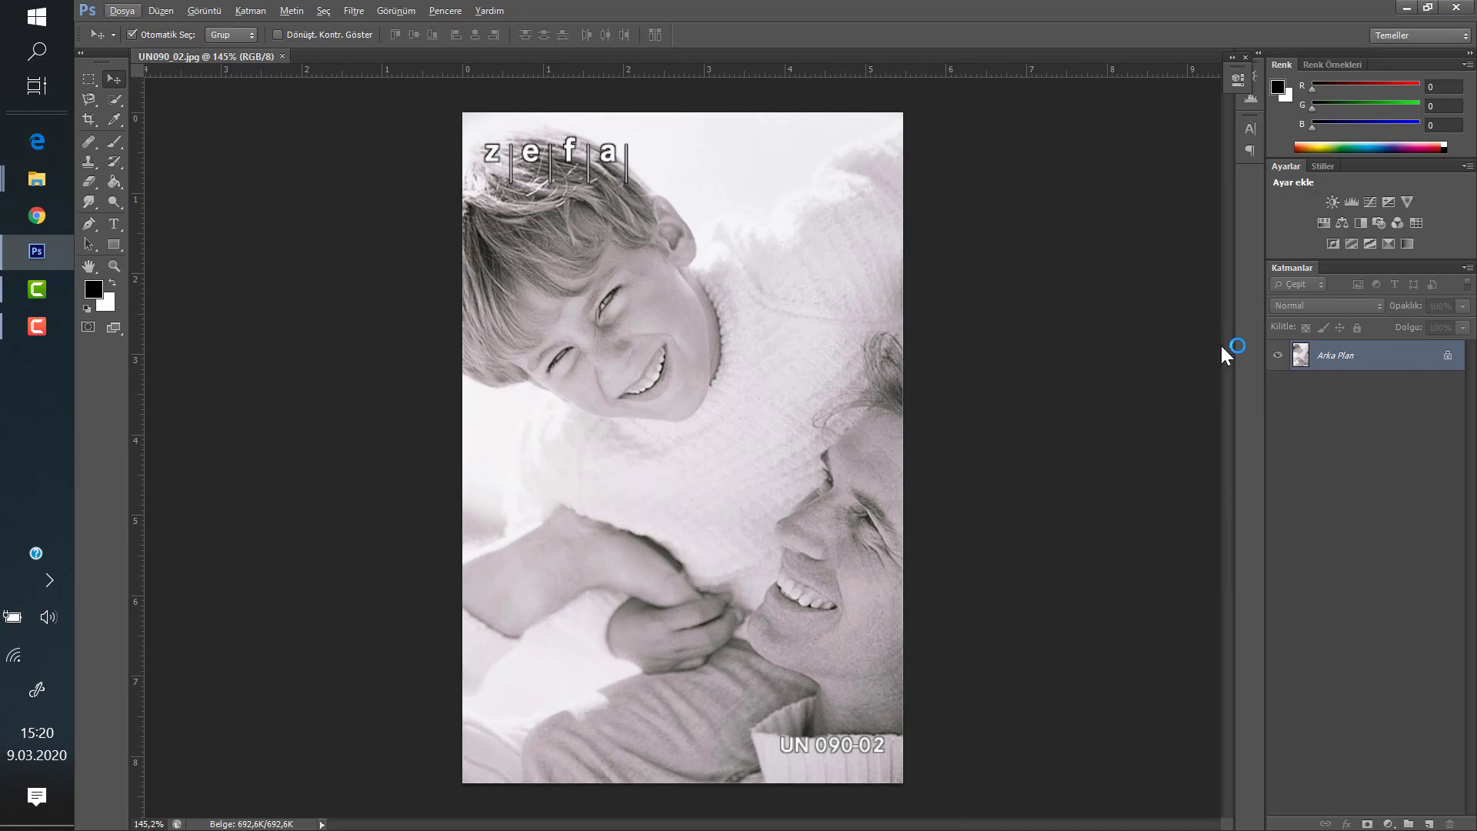
double_click(1433, 362)
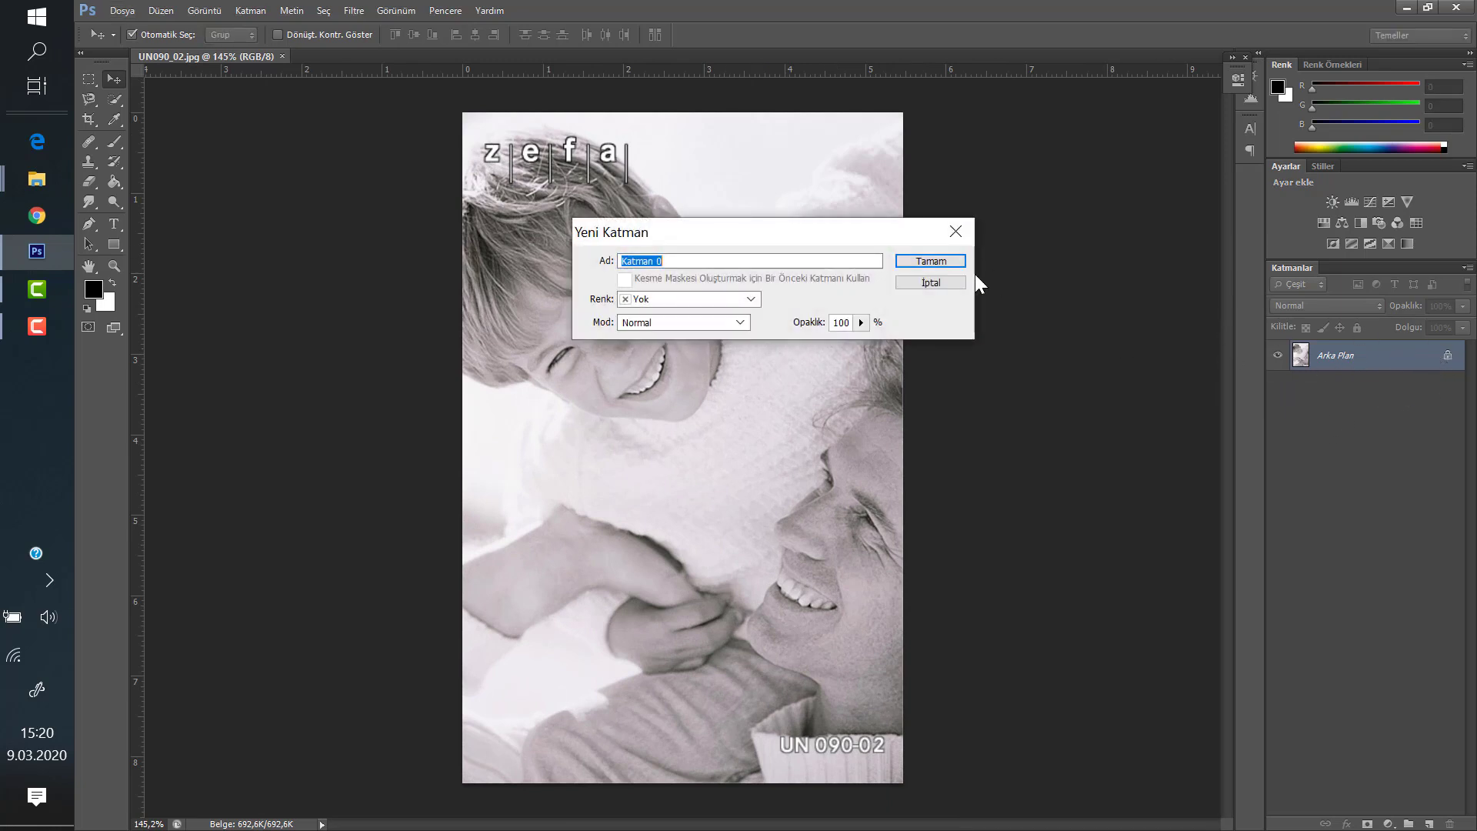
click(920, 266)
key(ctrl+0)
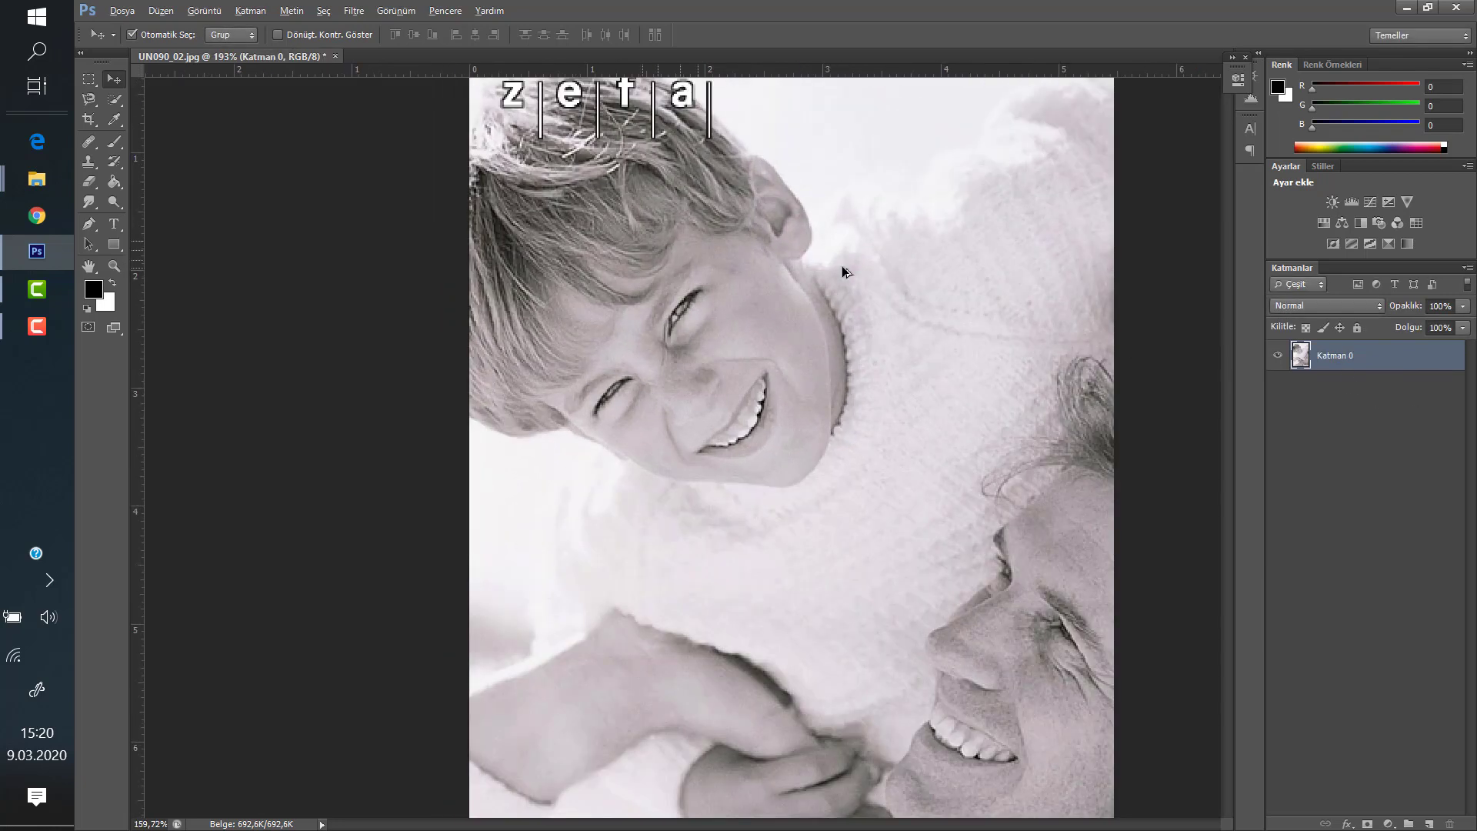
scroll(485, 231, down, 1)
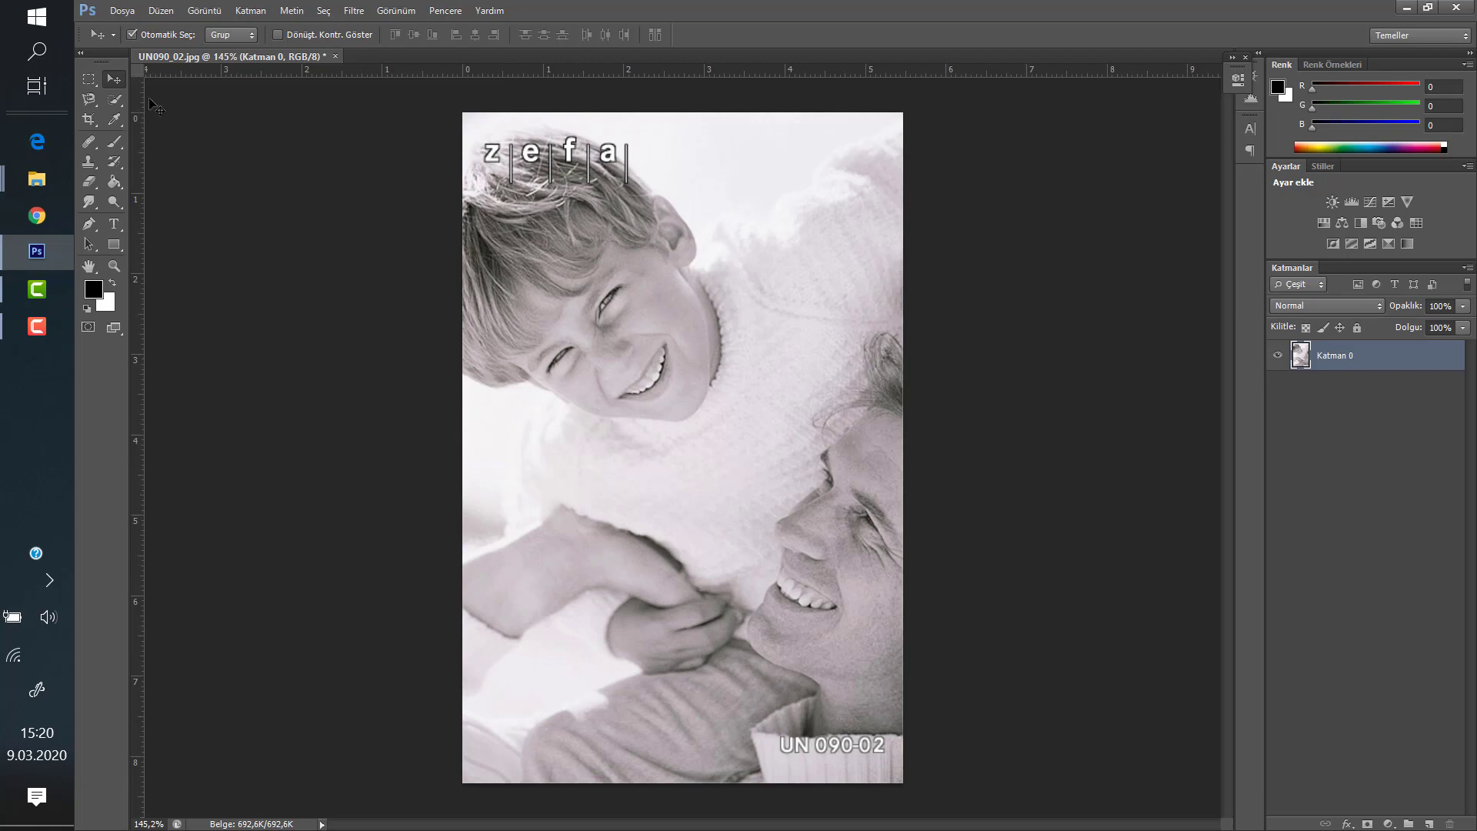
scroll(569, 228, up, 2)
Pick the Quick Selection tool and zoom in on the man's face
key(alt)
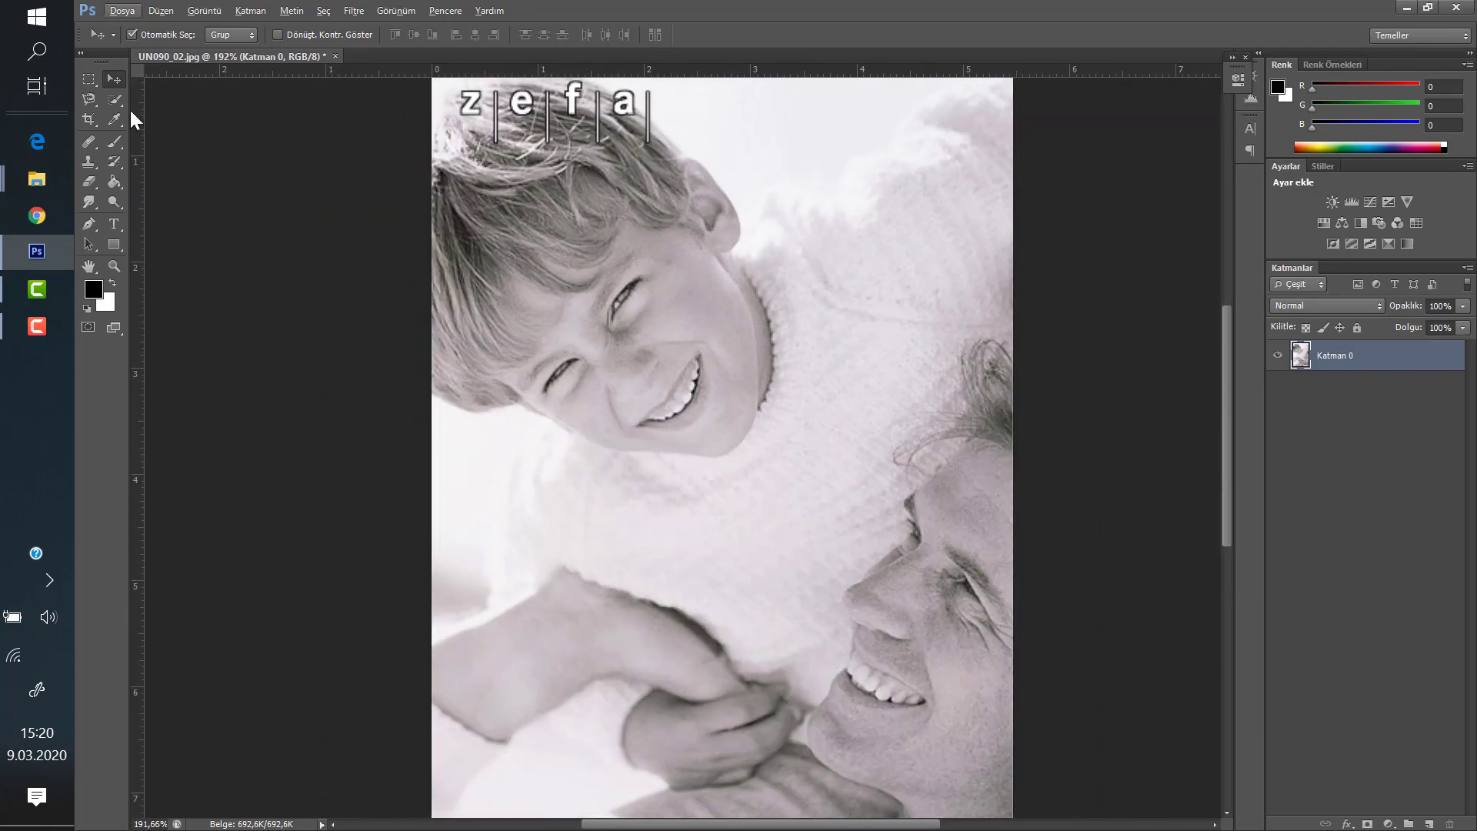
click(111, 102)
click(164, 100)
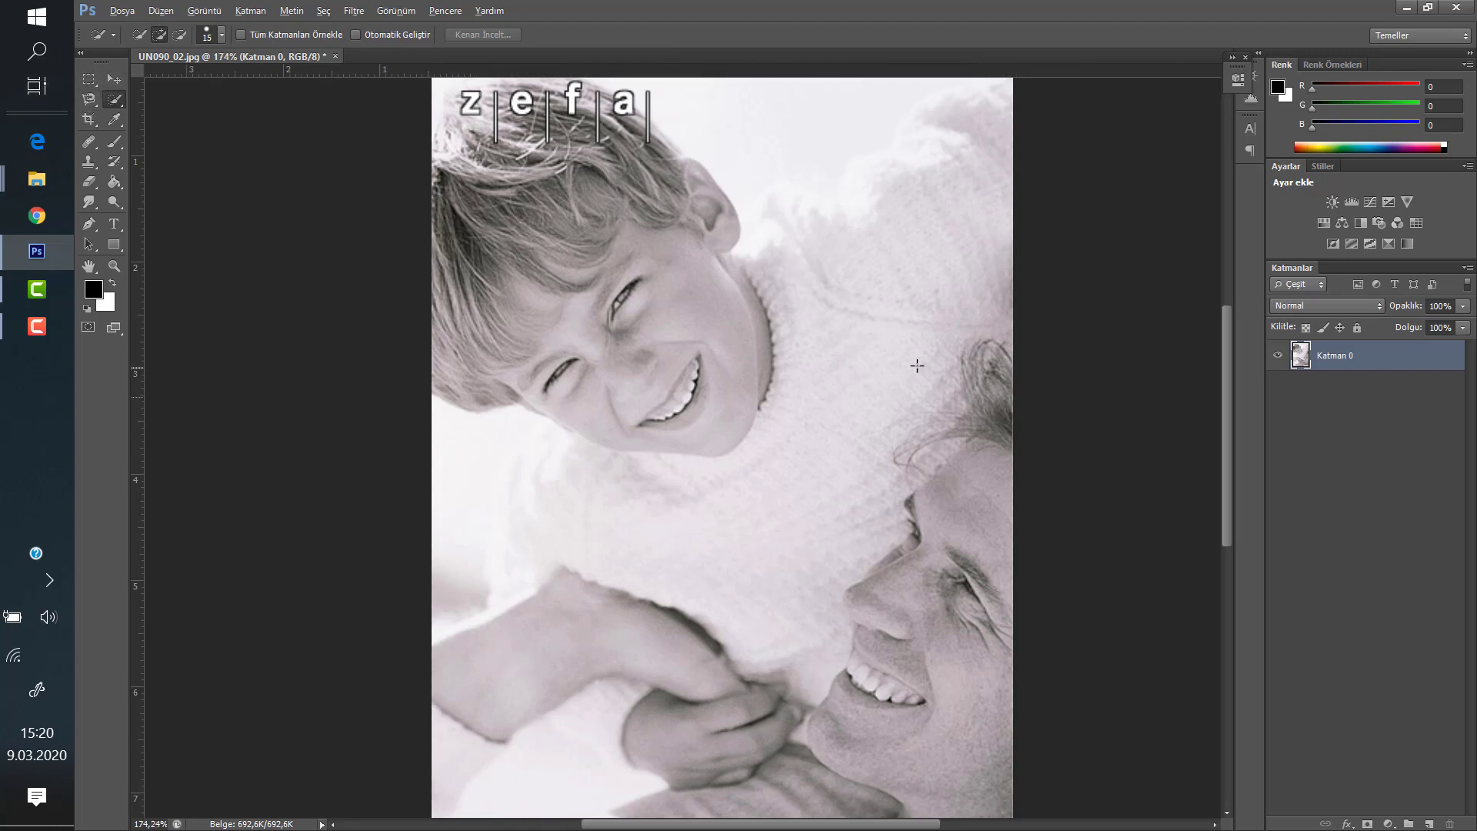
scroll(584, 272, down, 3)
scroll(583, 273, down, 1)
scroll(539, 254, up, 4)
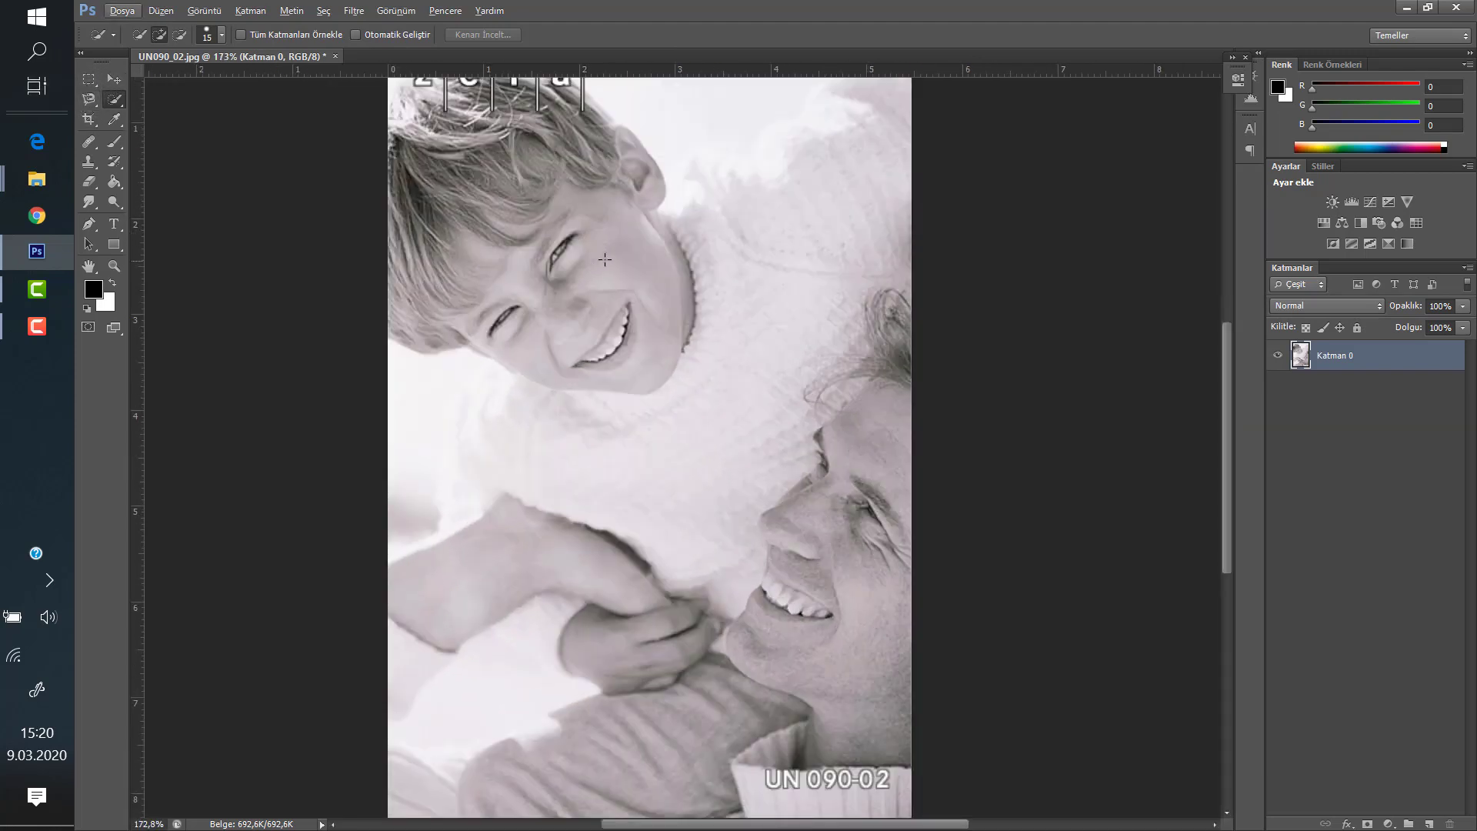
scroll(538, 254, up, 1)
scroll(693, 423, down, 1)
scroll(919, 611, down, 1)
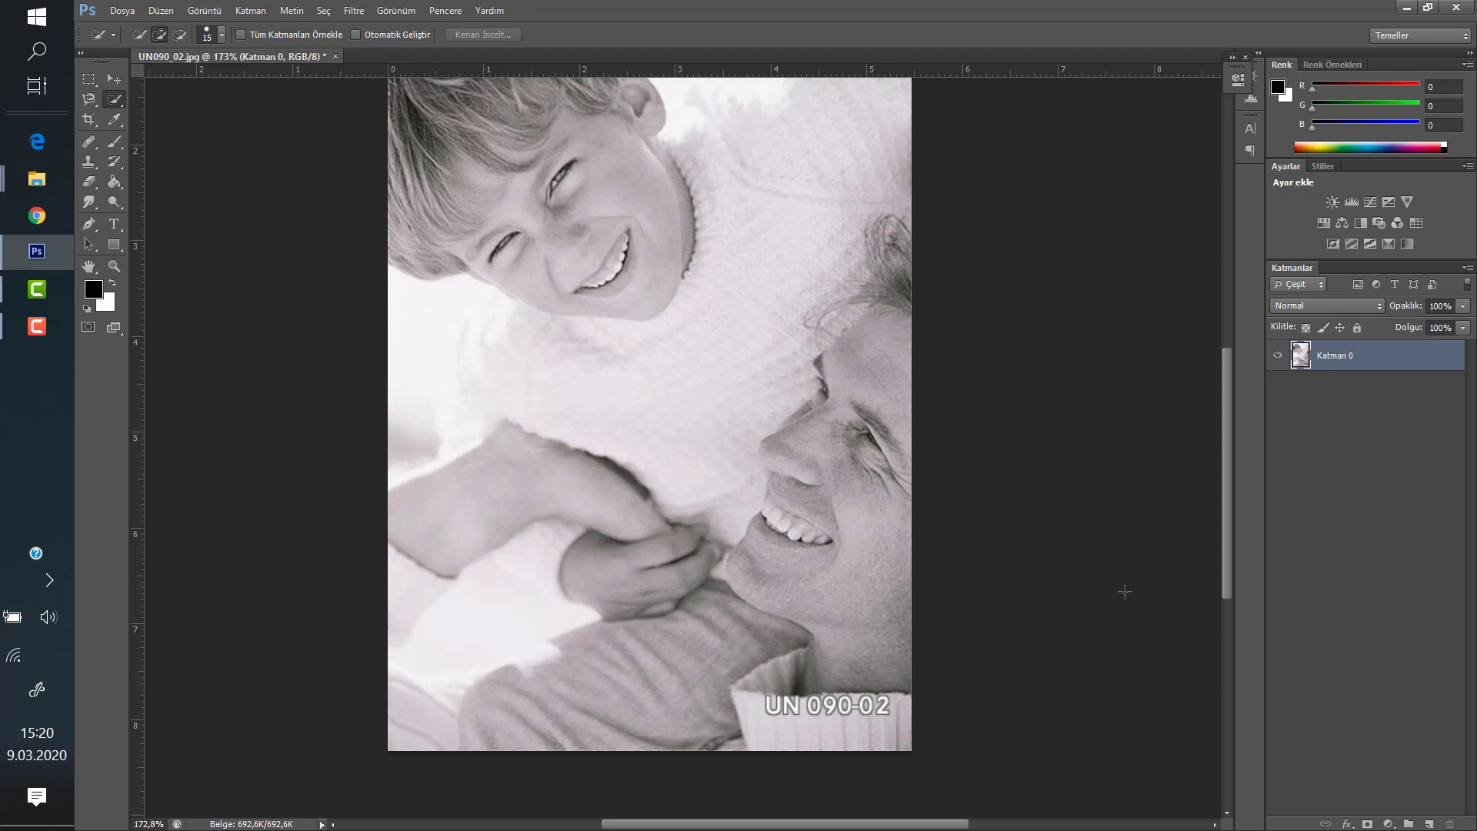
scroll(1046, 581, down, 2)
scroll(1047, 600, up, 2)
scroll(982, 616, up, 1)
scroll(923, 608, down, 1)
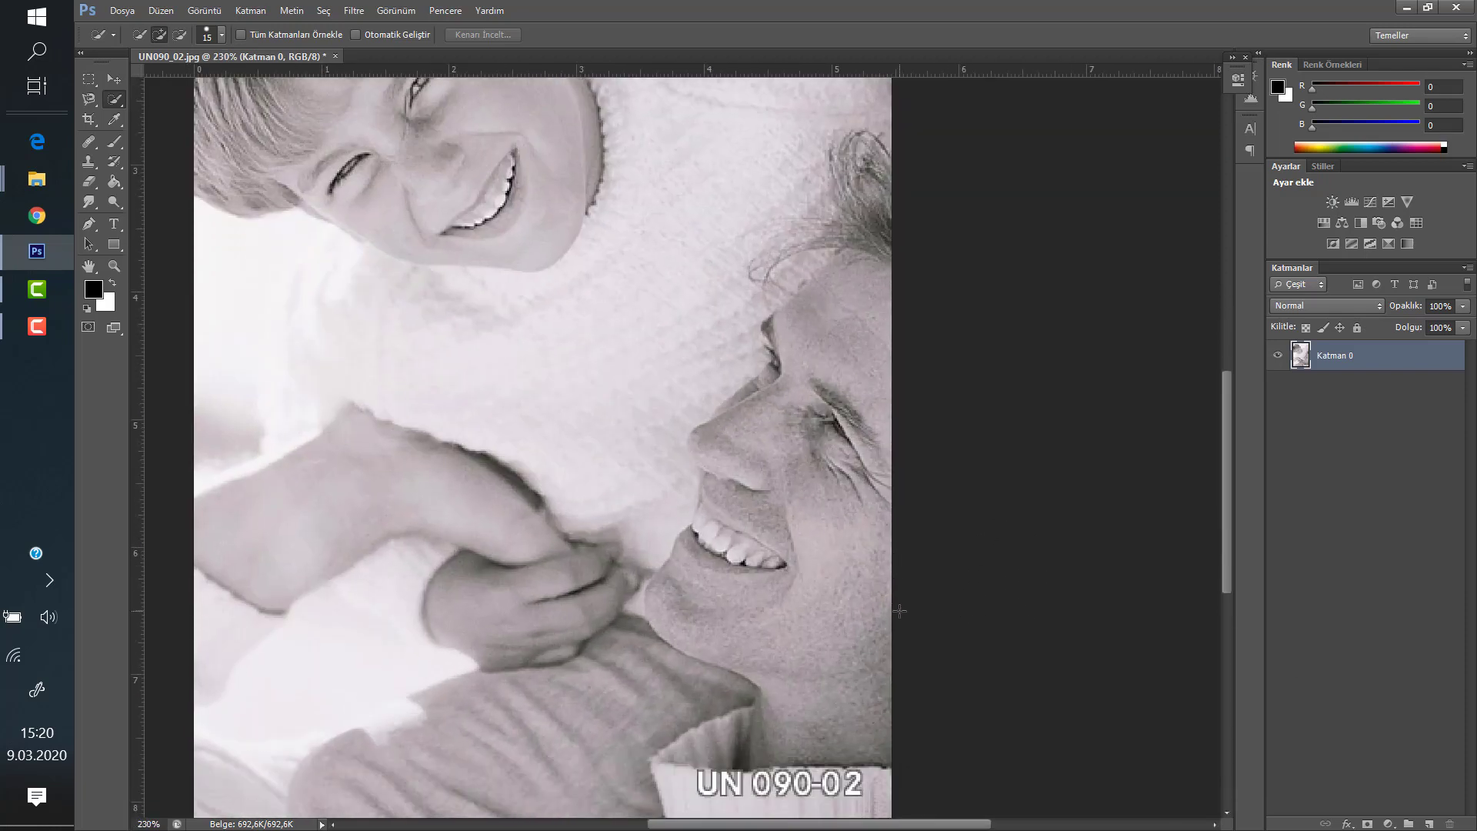
scroll(936, 604, down, 1)
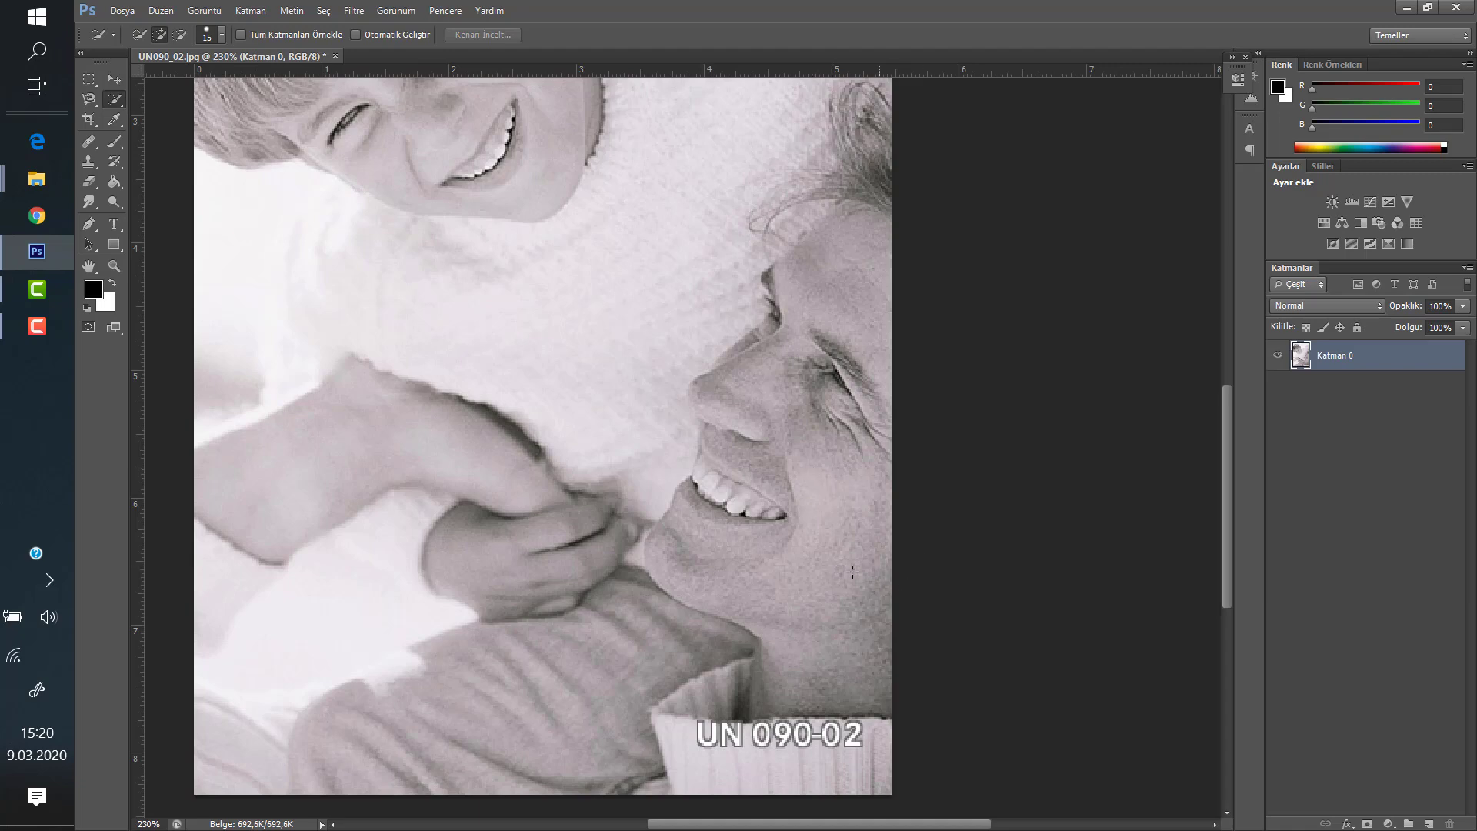
Select the man's cheek, chin and jaw, undoing a trim near the chin
drag(857, 631, 757, 611)
scroll(596, 559, up, 3)
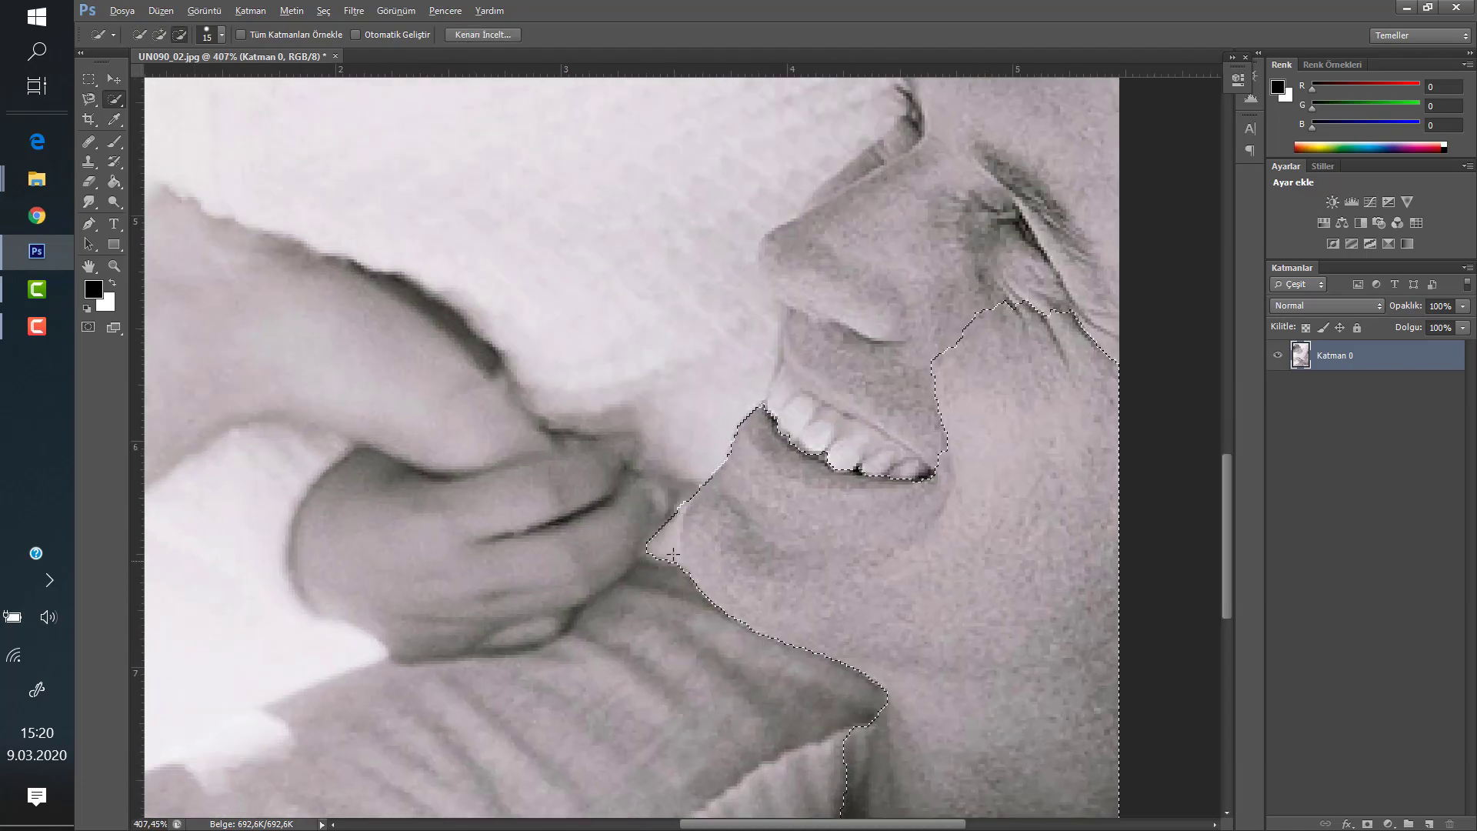
drag(654, 543, 713, 520)
key(ctrl+z)
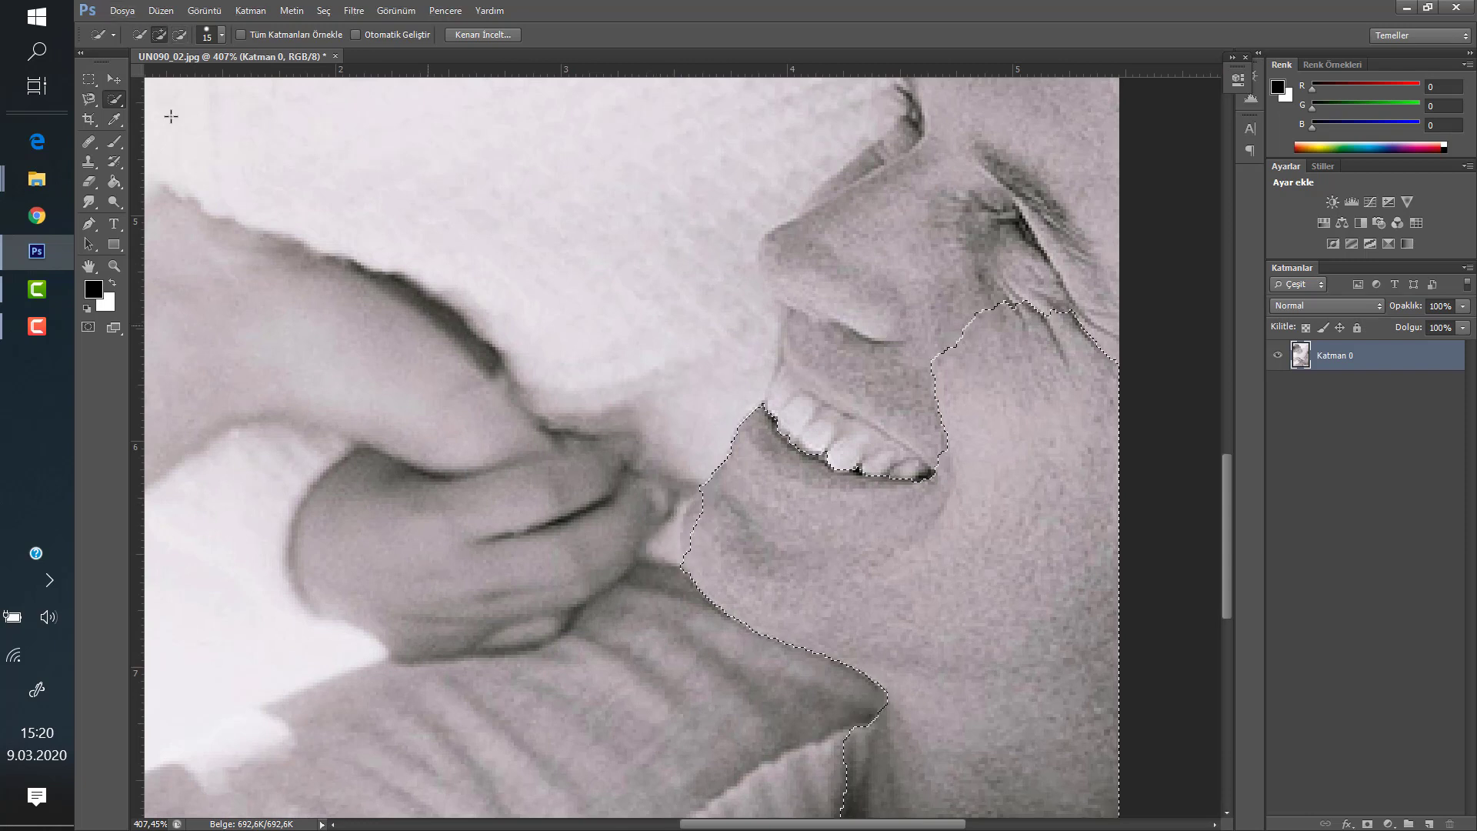
click(177, 34)
click(156, 35)
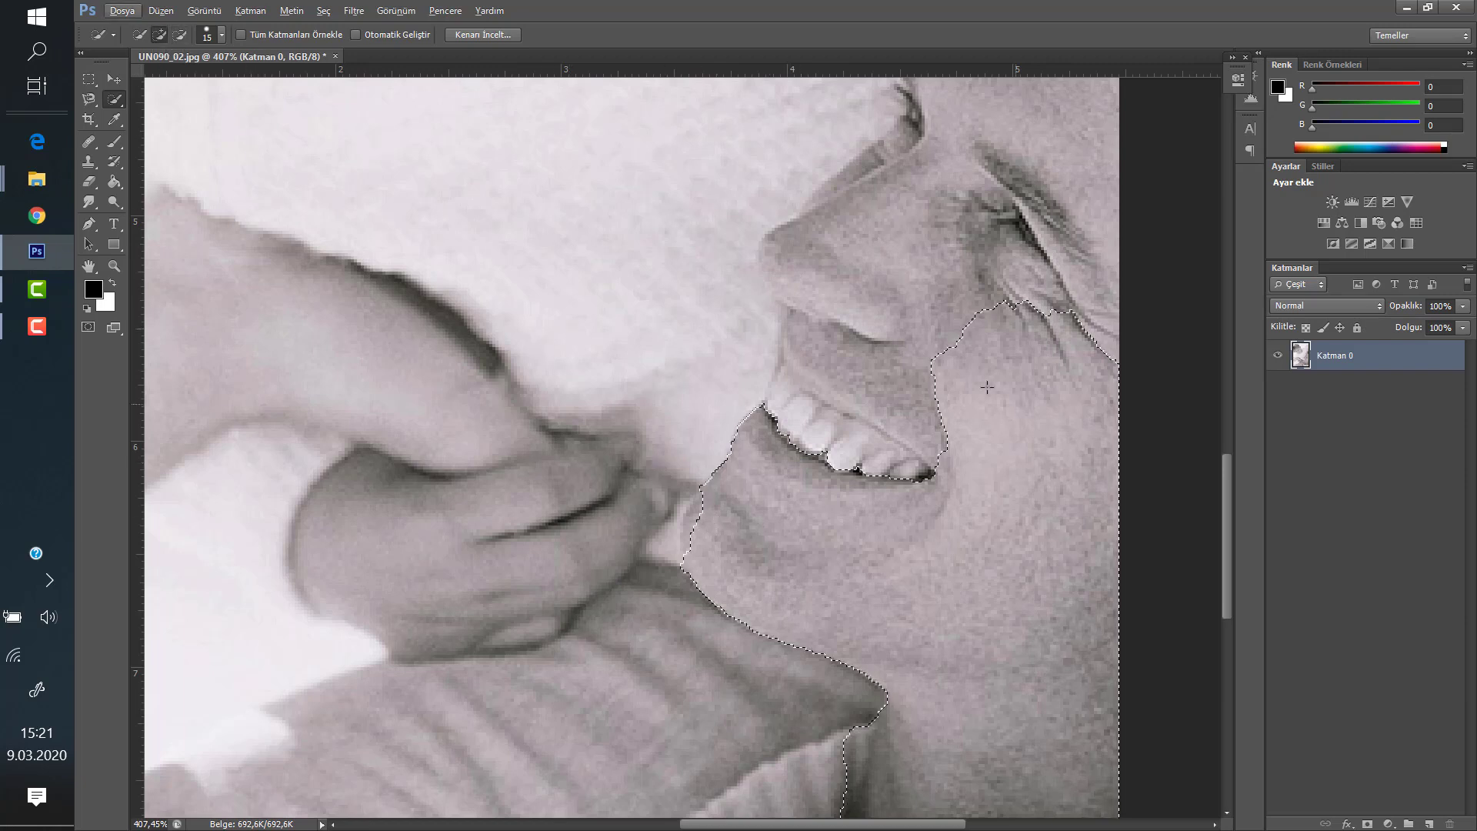
Extend the selection up over the nose and eye, trimming it away from the teeth
drag(917, 354, 838, 193)
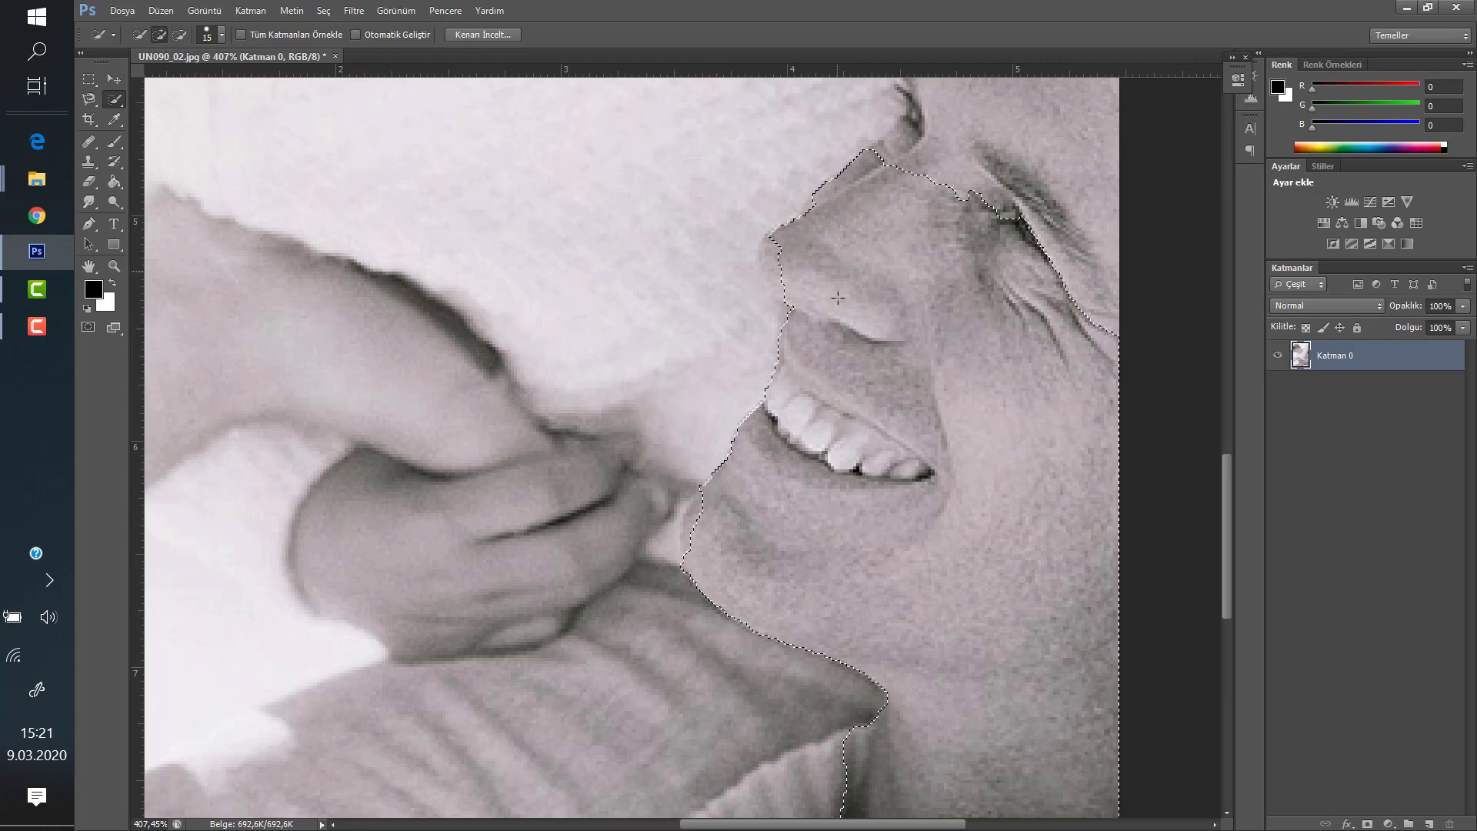
mouse_move(793, 323)
mouse_down()
mouse_move(809, 419)
mouse_move(939, 445)
mouse_move(832, 347)
mouse_up()
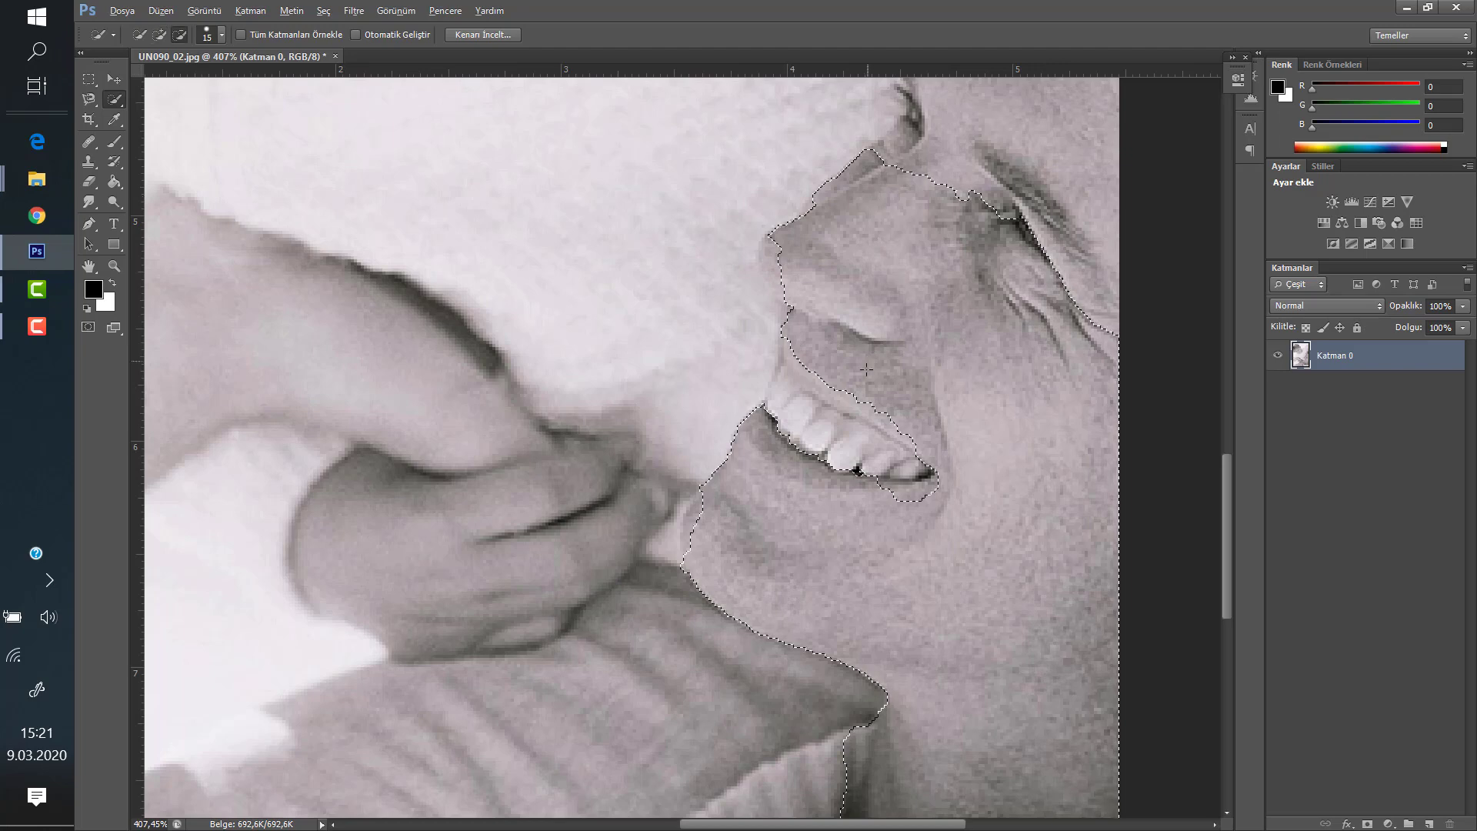
scroll(973, 327, down, 5)
scroll(847, 557, down, 1)
scroll(847, 557, up, 2)
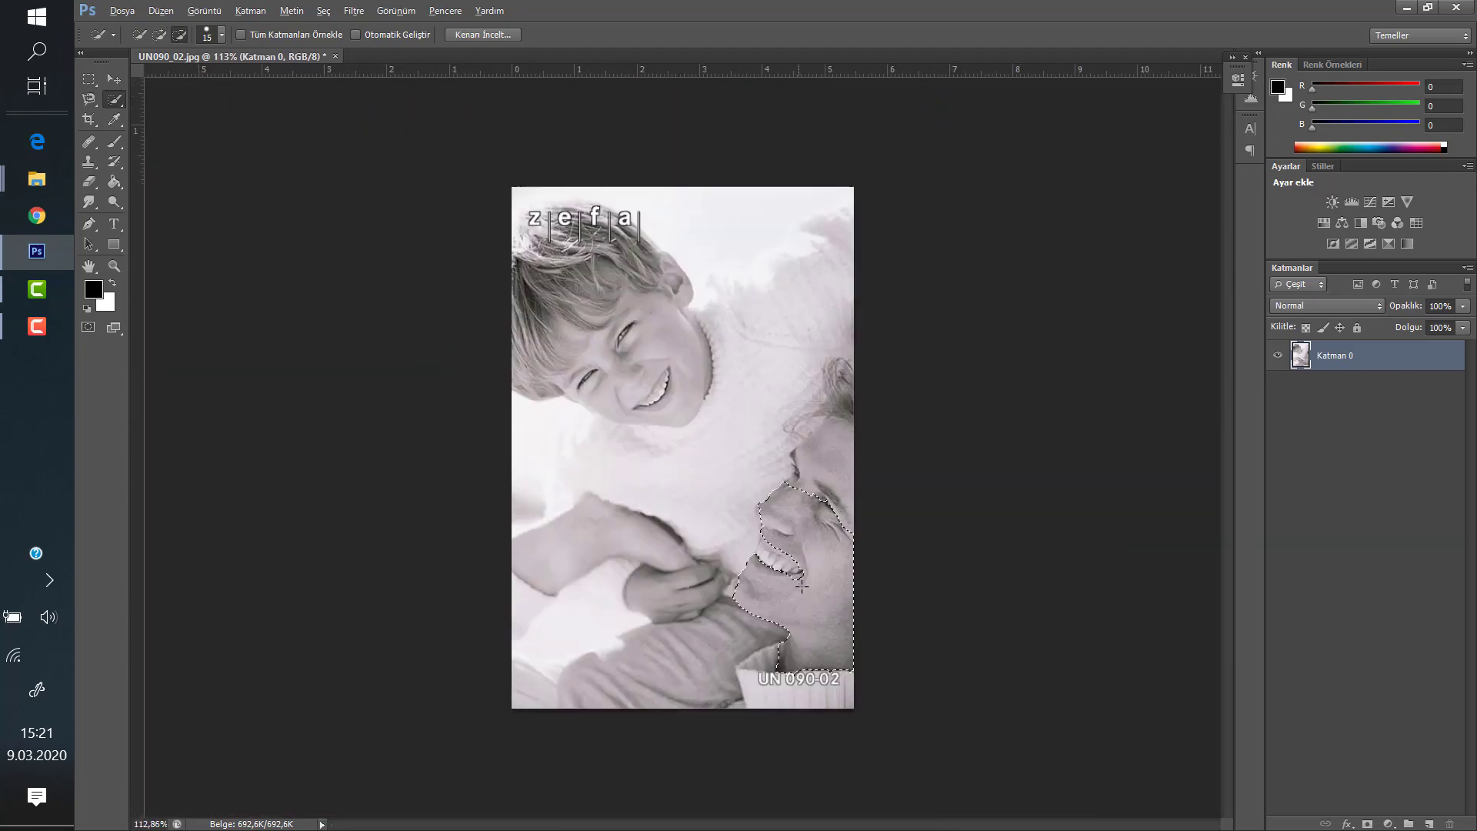
scroll(915, 566, up, 2)
scroll(916, 566, up, 2)
scroll(915, 567, up, 2)
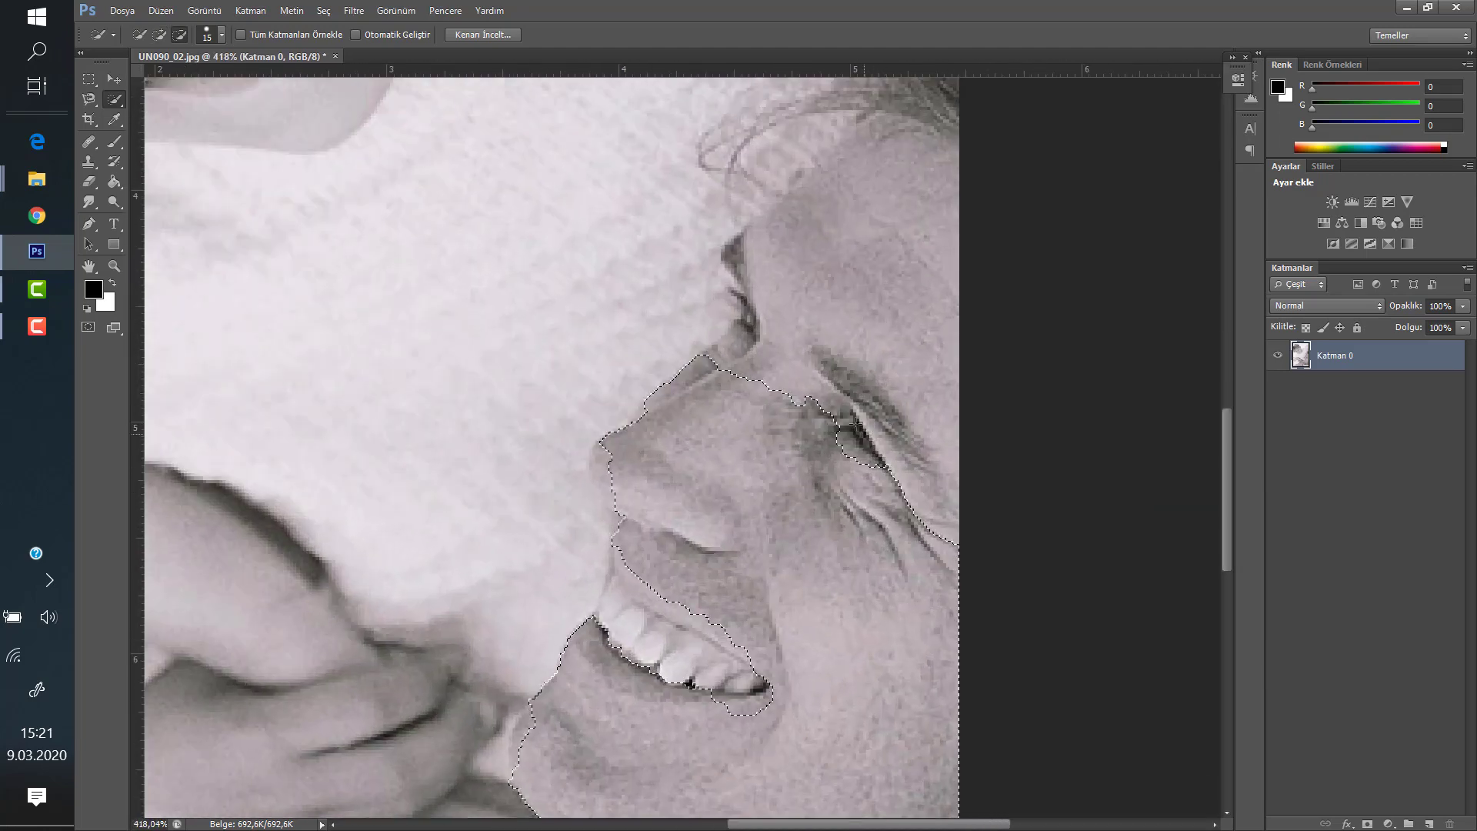
scroll(832, 530, down, 2)
scroll(832, 531, down, 1)
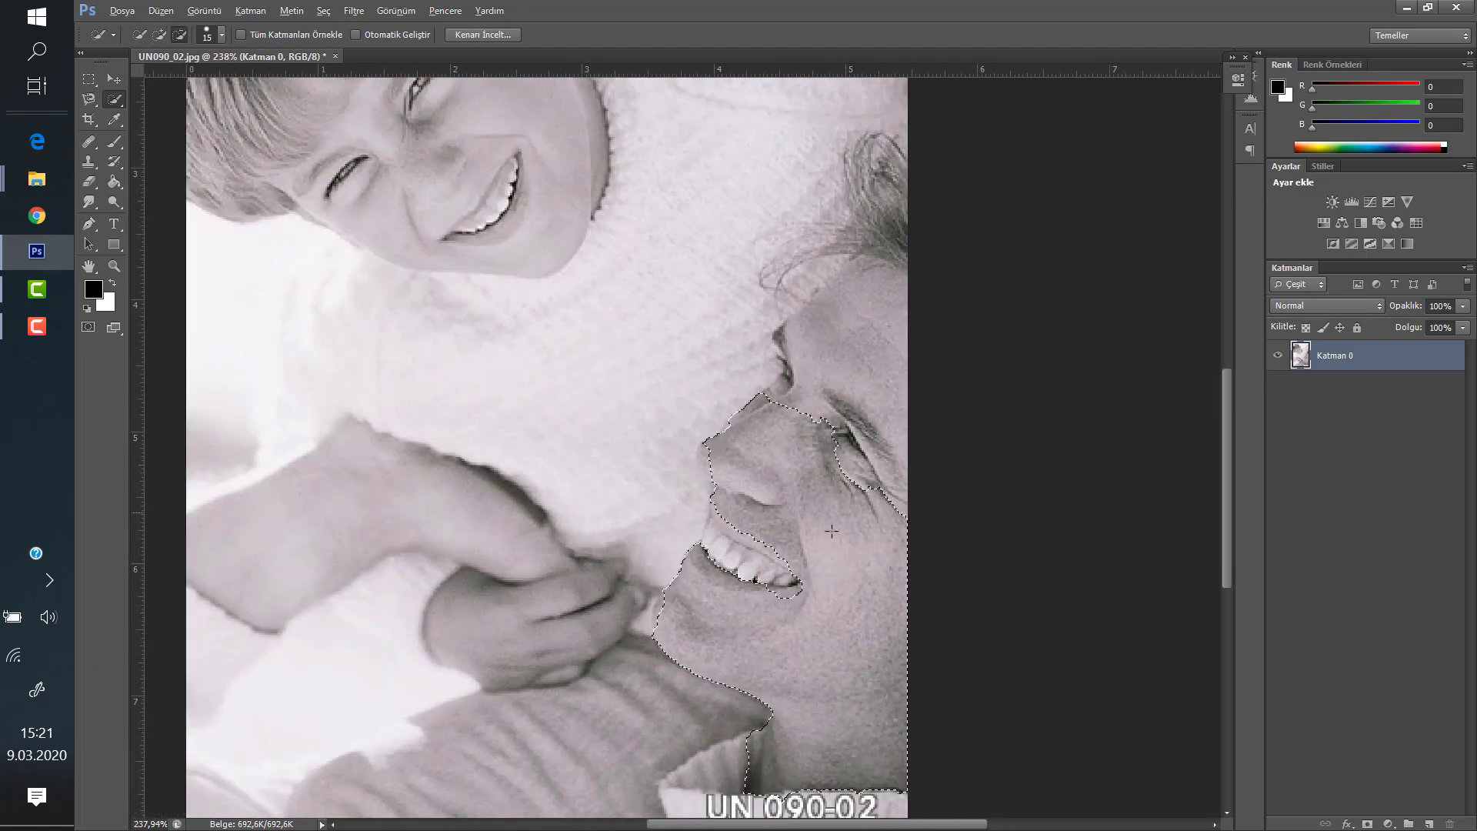
key(alt)
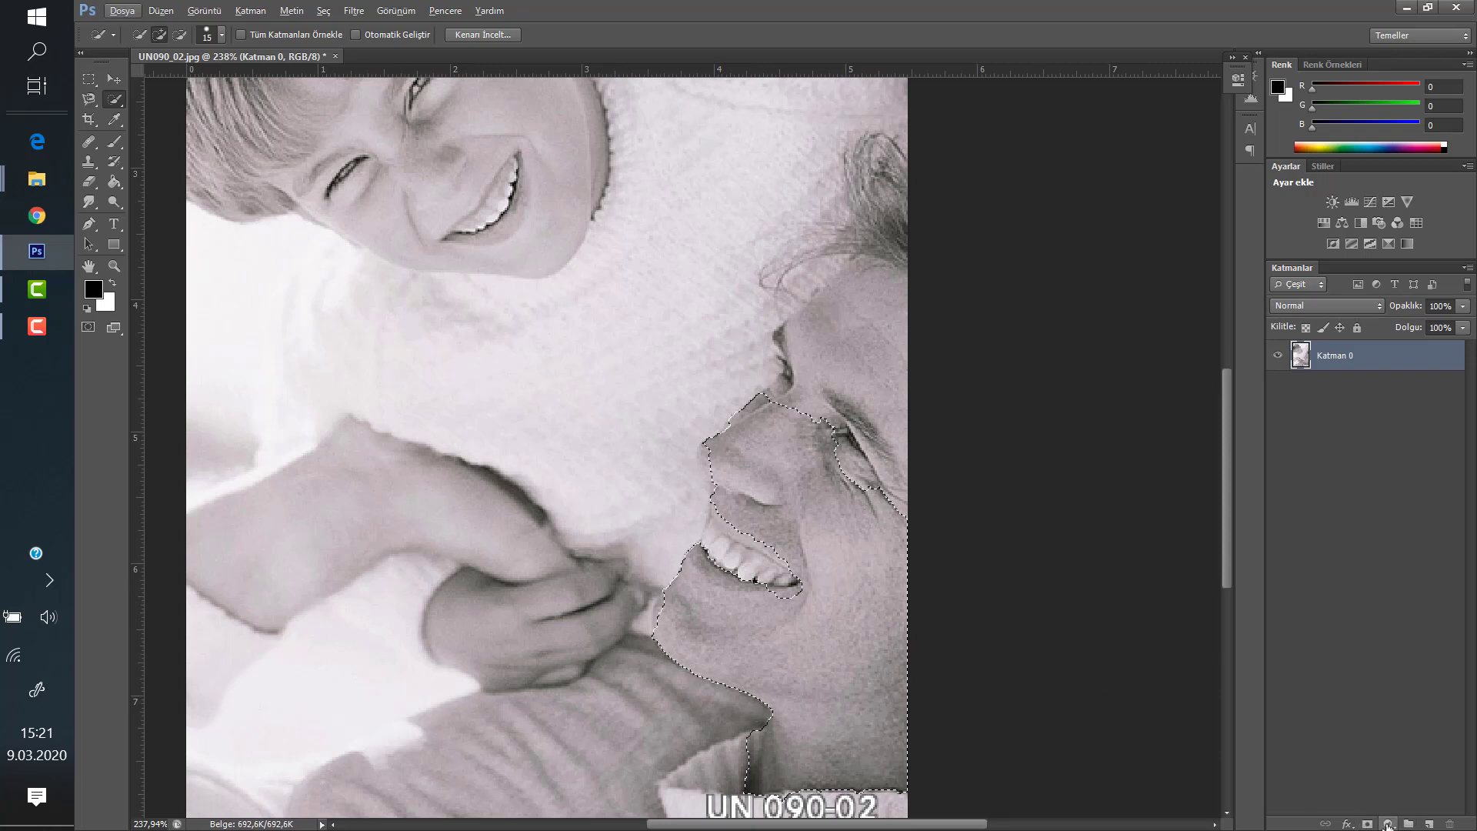
Add a Renk Dengesi adjustment to the face with midtones red +13, green +3, yellow -12
click(1389, 825)
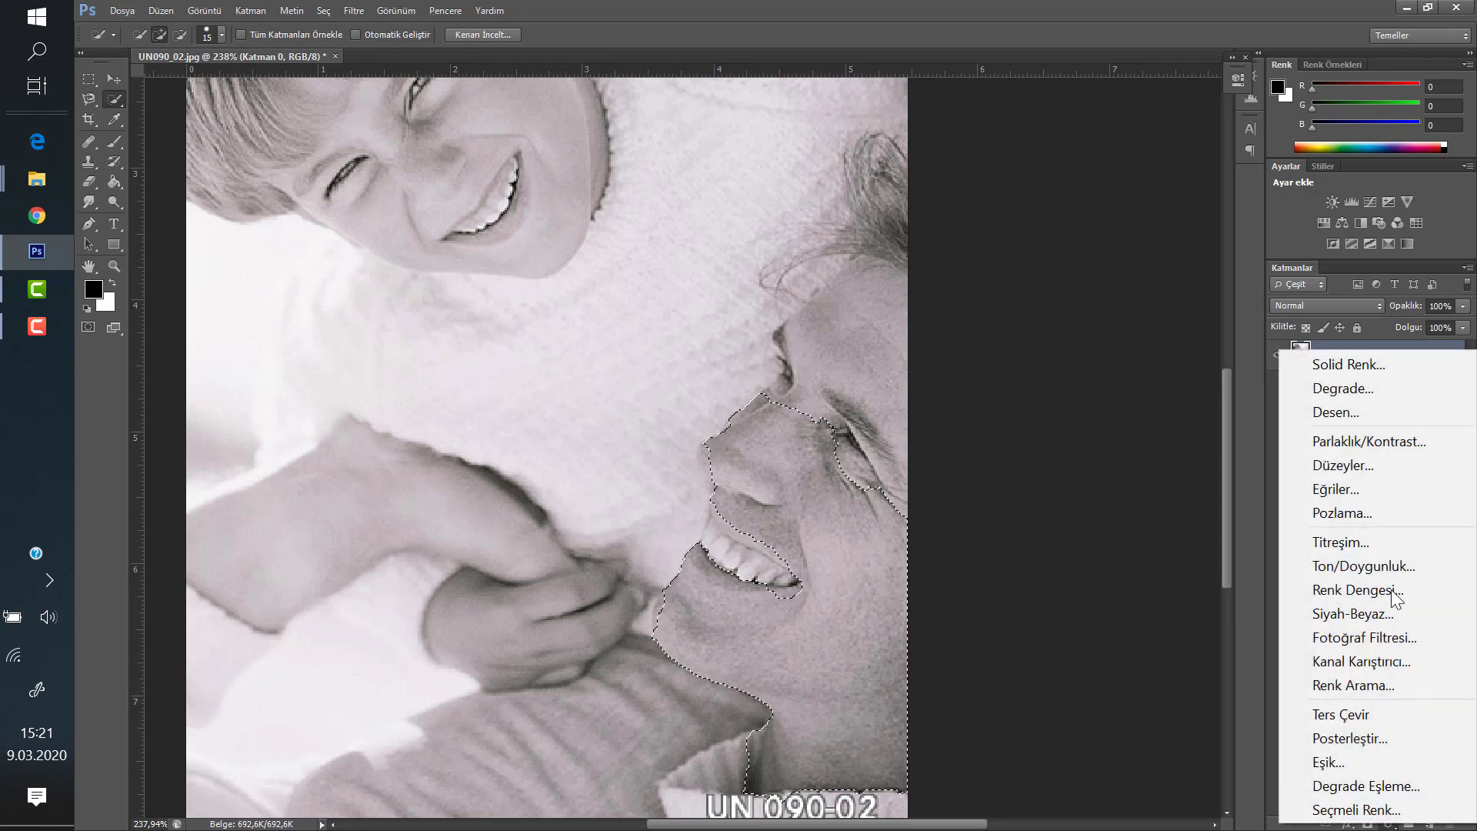
click(1387, 589)
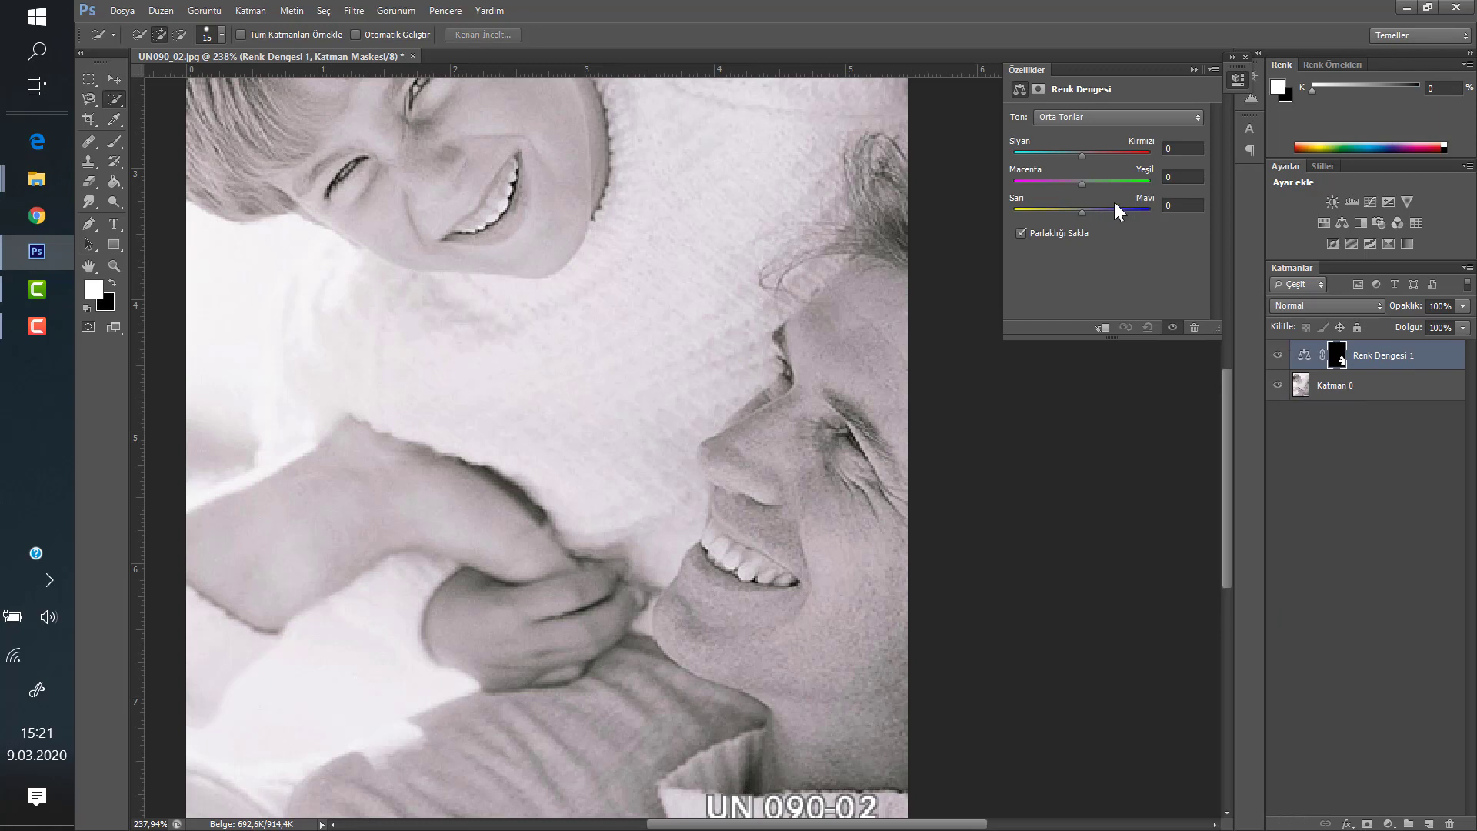
drag(1083, 159, 1088, 157)
drag(1087, 154, 1093, 155)
drag(1082, 210, 1072, 216)
drag(1073, 215, 1076, 216)
drag(1079, 211, 1085, 184)
Switch to the Move tool, close the adjustment properties and fit the photo to the window
click(114, 79)
click(1374, 491)
key(ctrl+0)
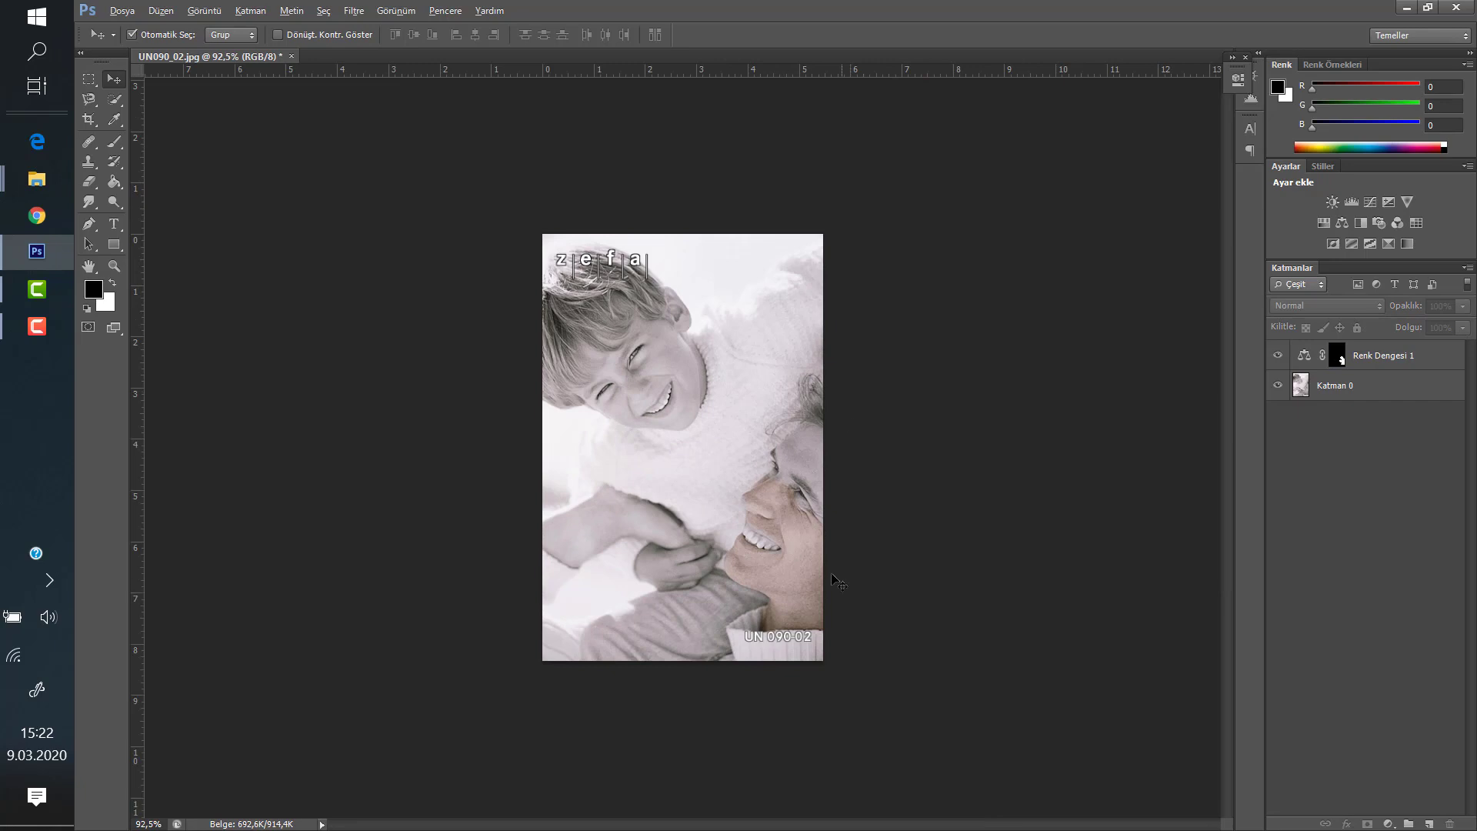
scroll(834, 581, up, 2)
scroll(854, 596, up, 3)
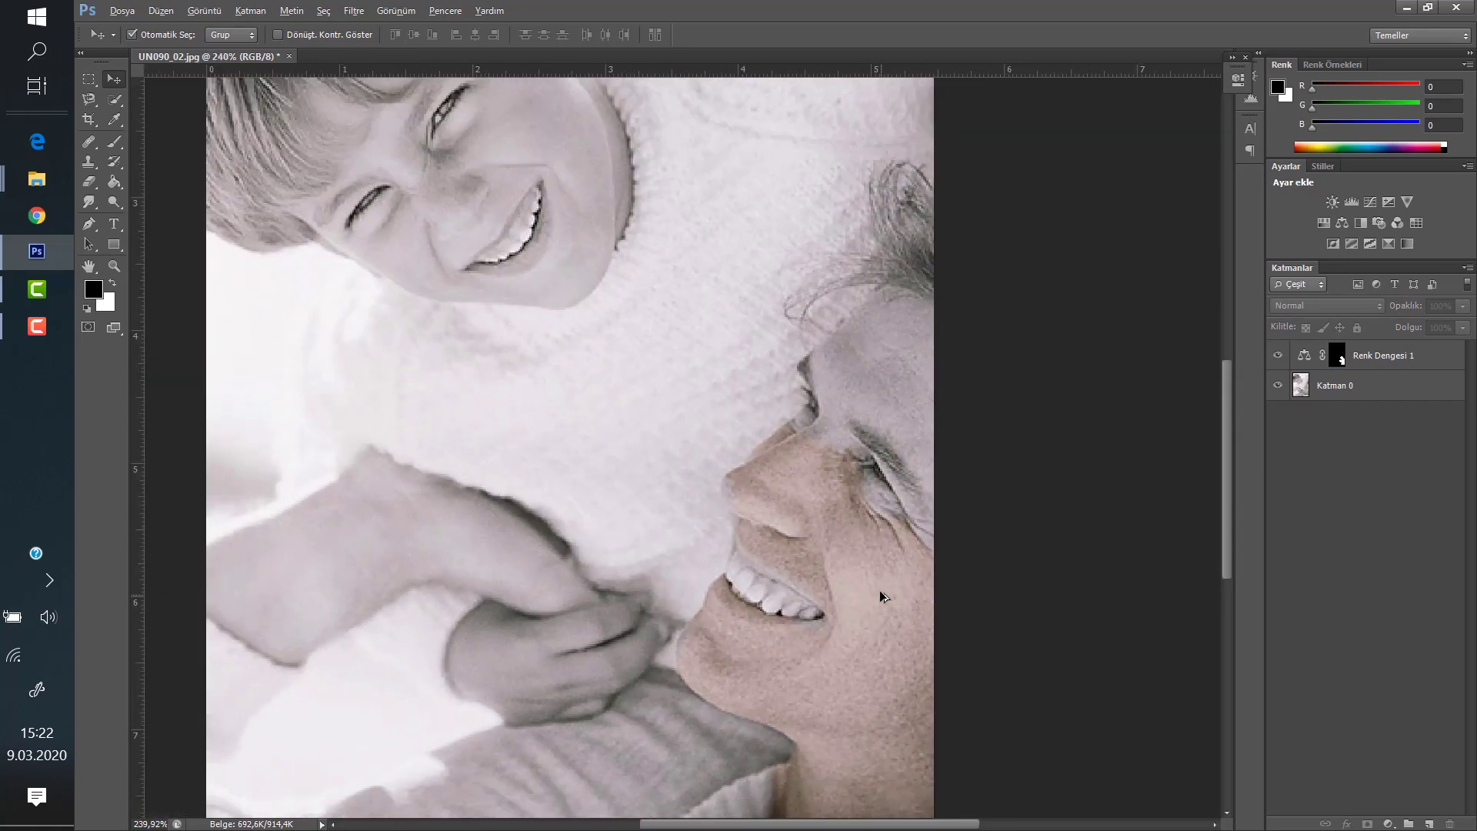
key(alt)
click(1373, 355)
click(1355, 421)
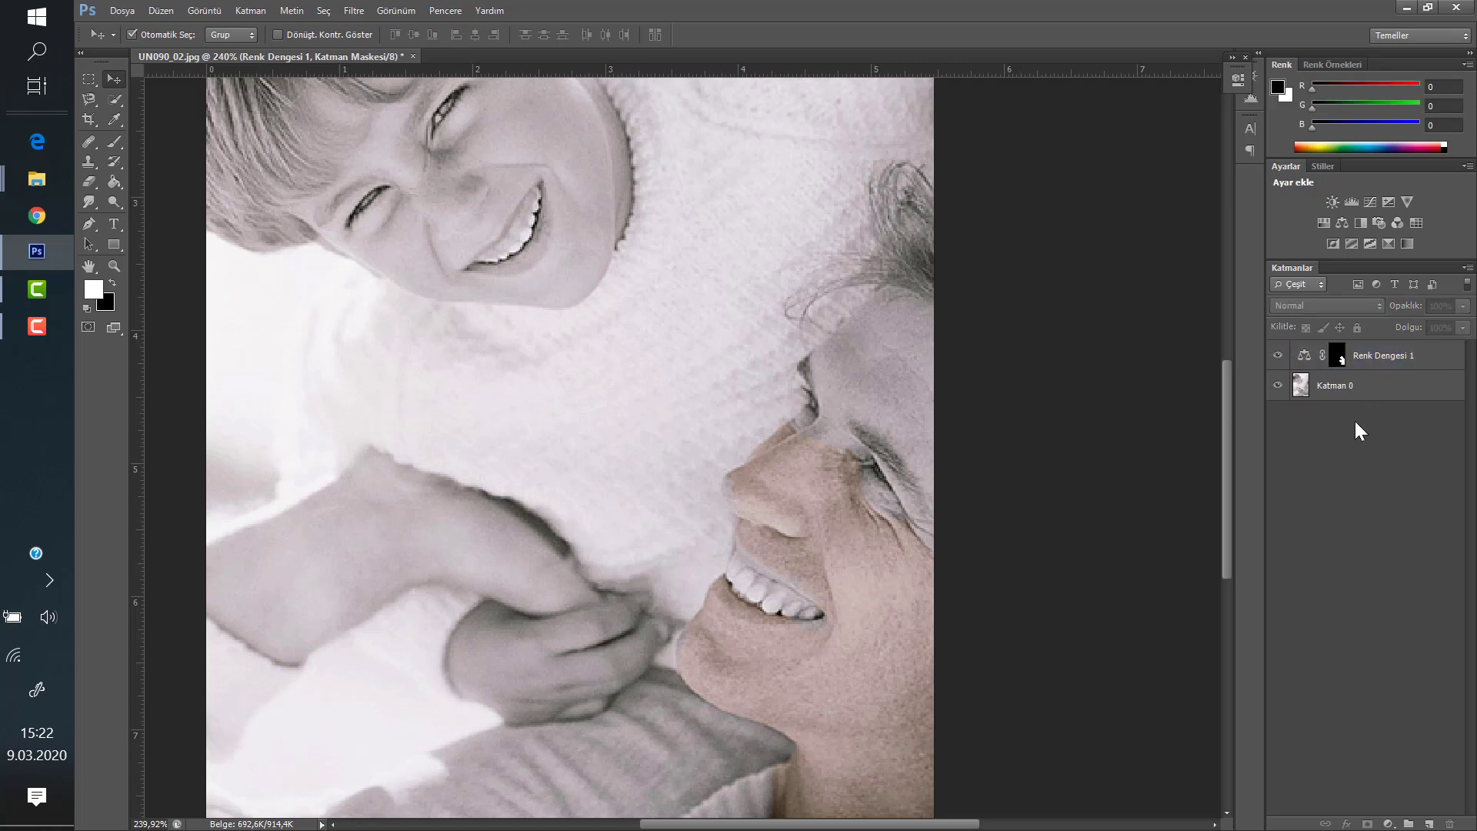
click(1333, 364)
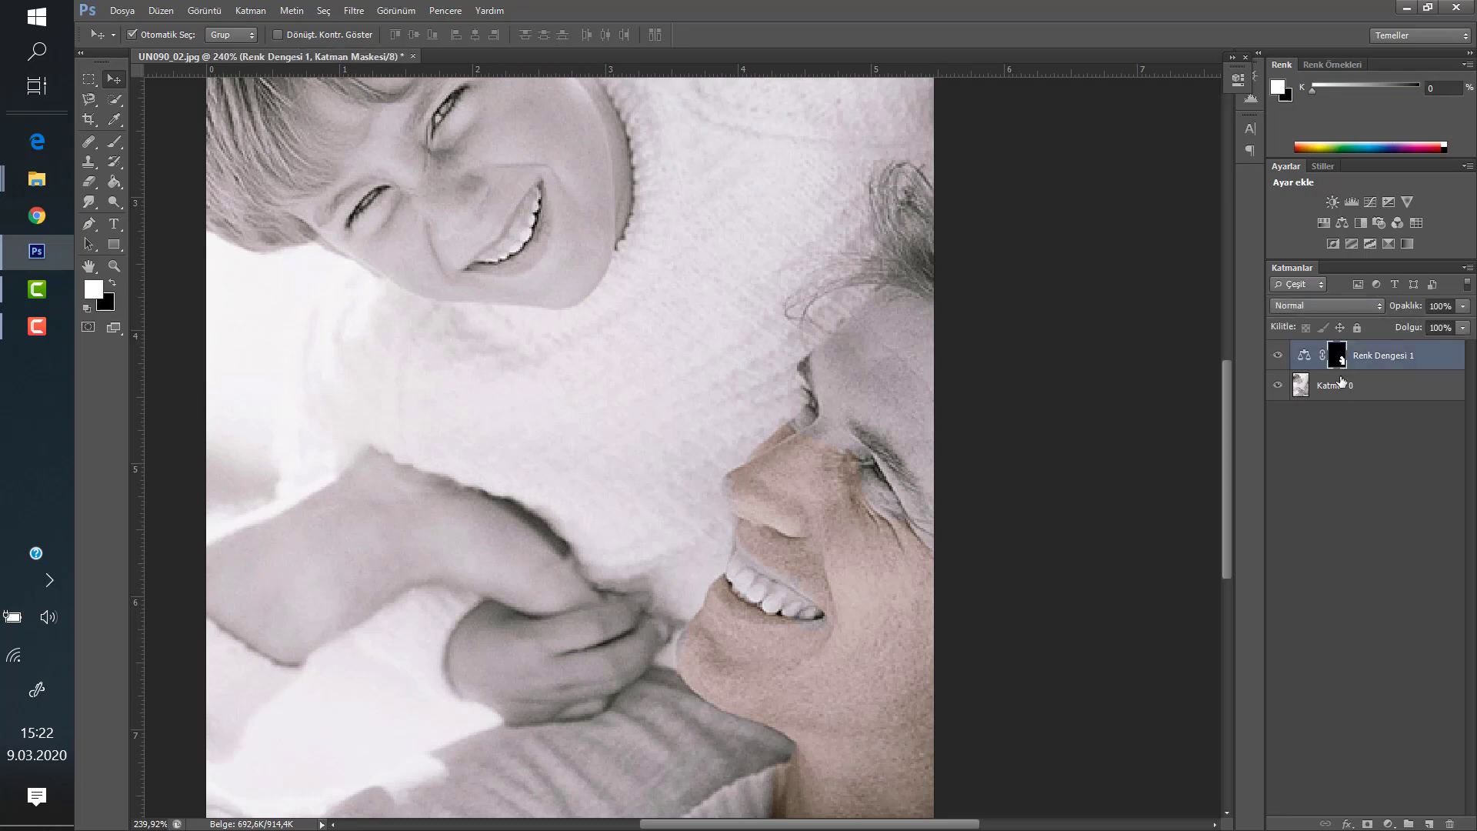
click(1356, 339)
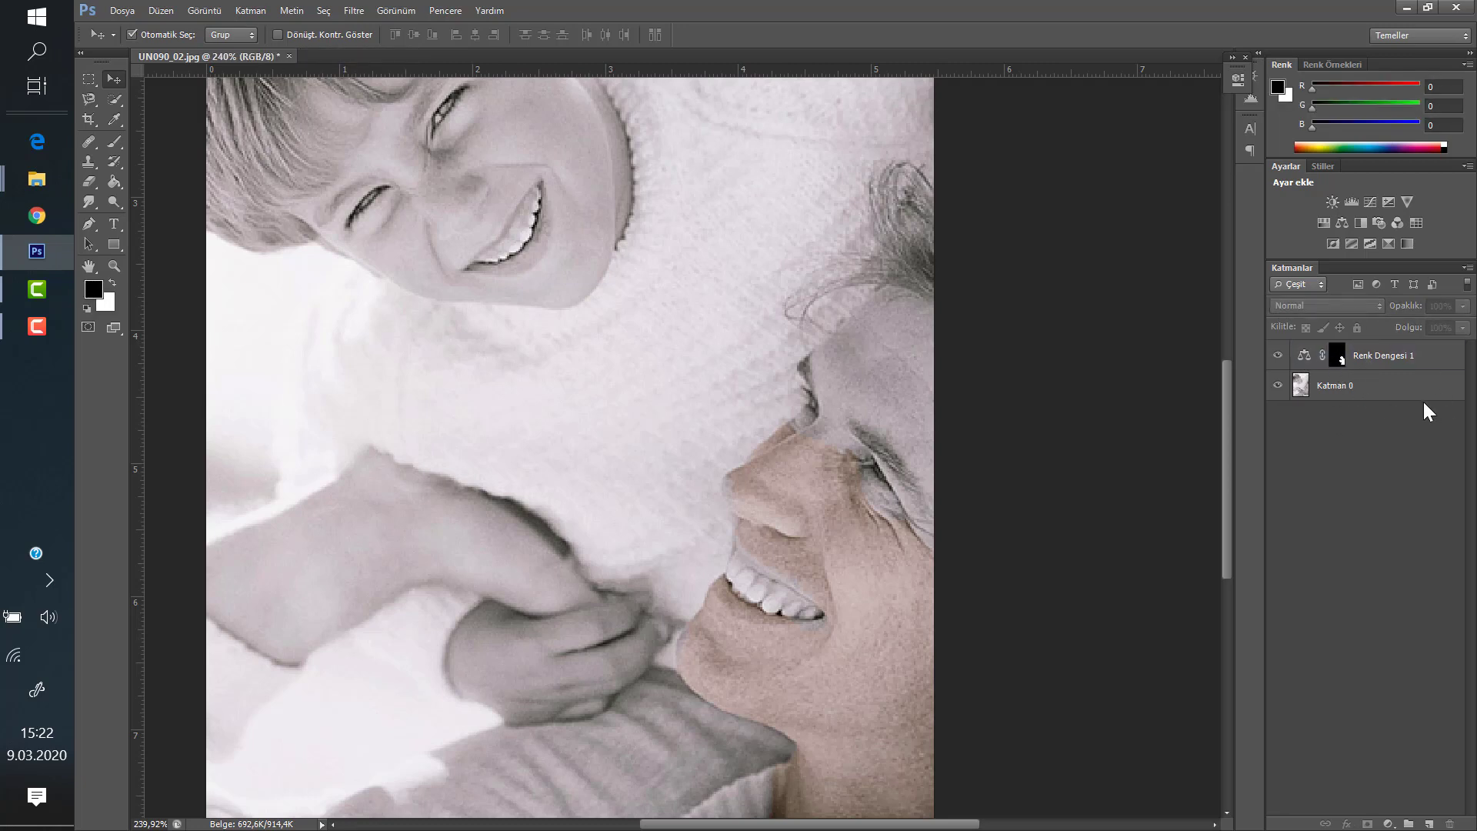
click(1339, 358)
alt+scroll(631, 319, down, 5)
alt+scroll(617, 326, up, 1)
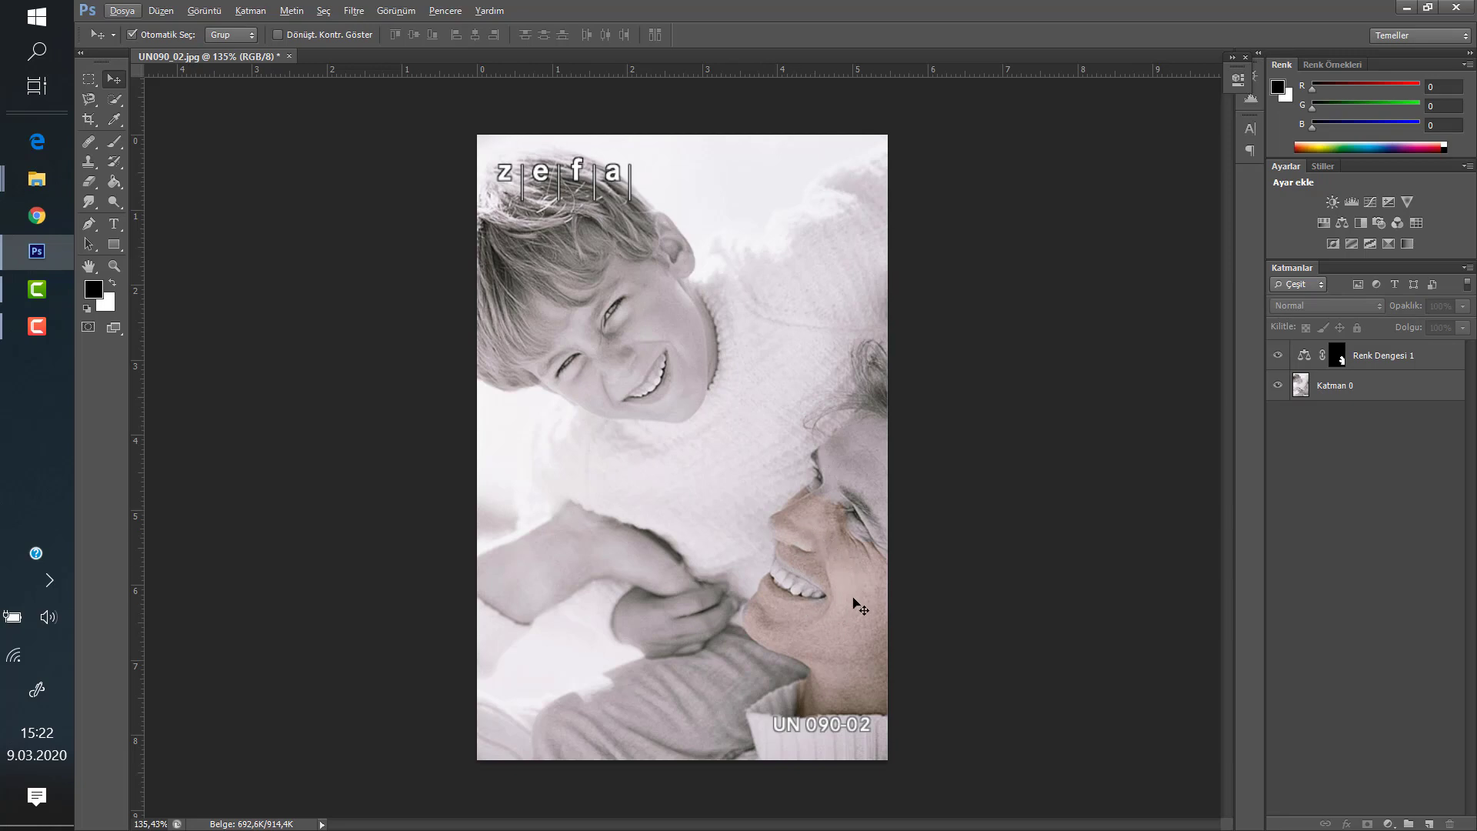
alt+scroll(847, 608, up, 3)
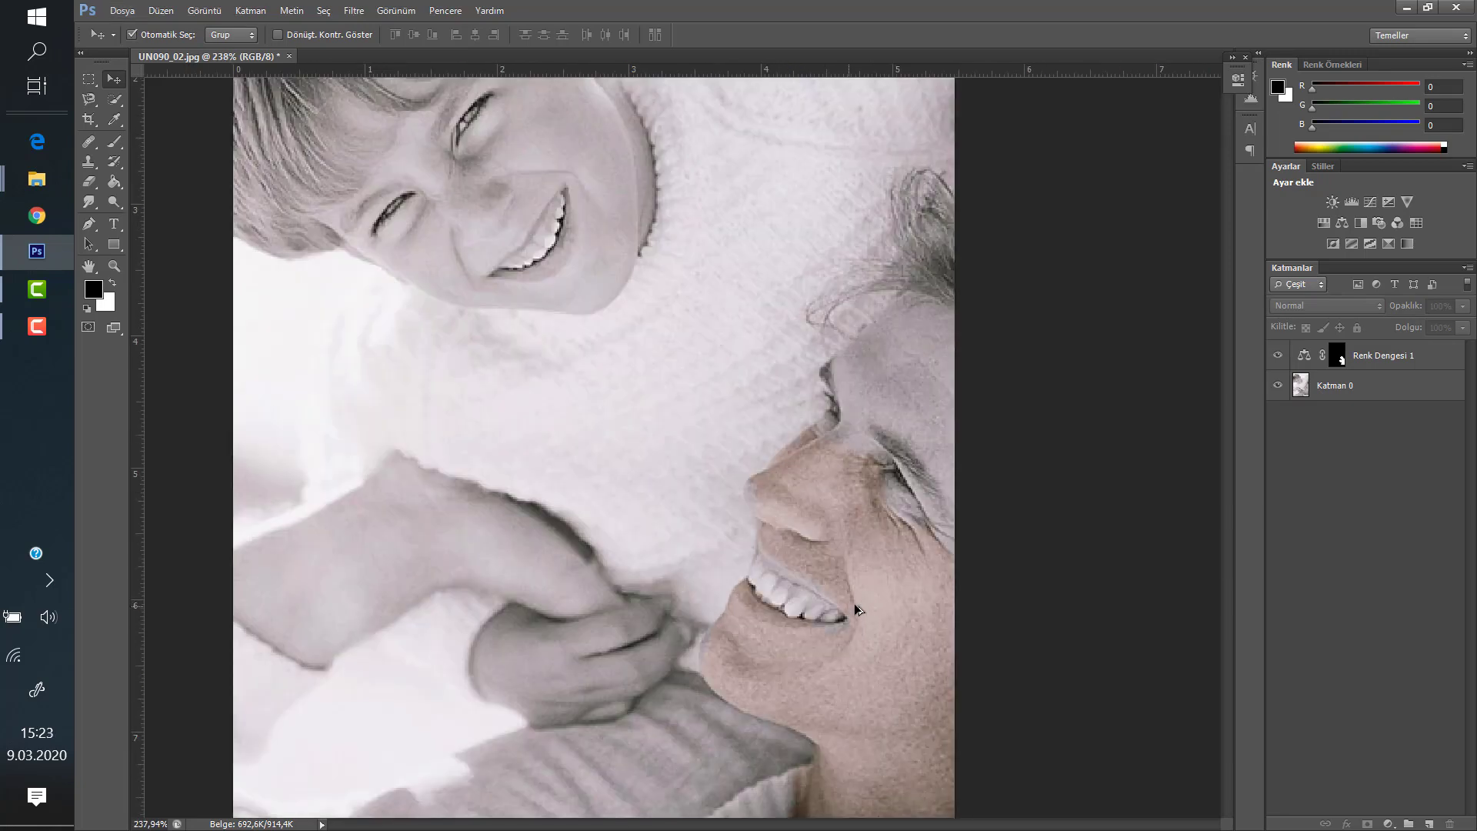
scroll(769, 477, down, 1)
scroll(896, 531, down, 1)
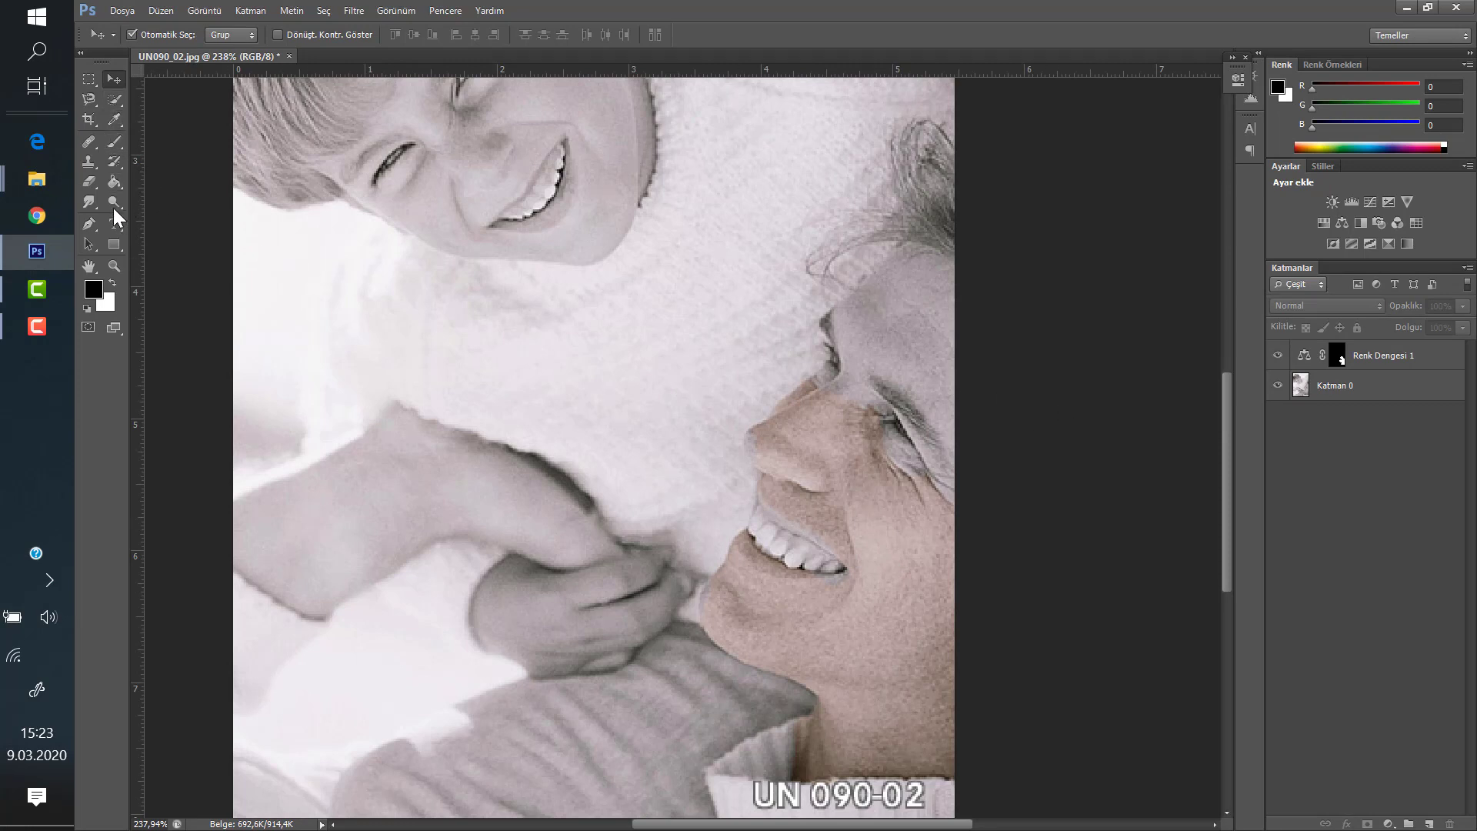
Paint white with a soft brush on the Renk Dengesi 1 mask over the boy's cheek and nose
drag(113, 140, 159, 141)
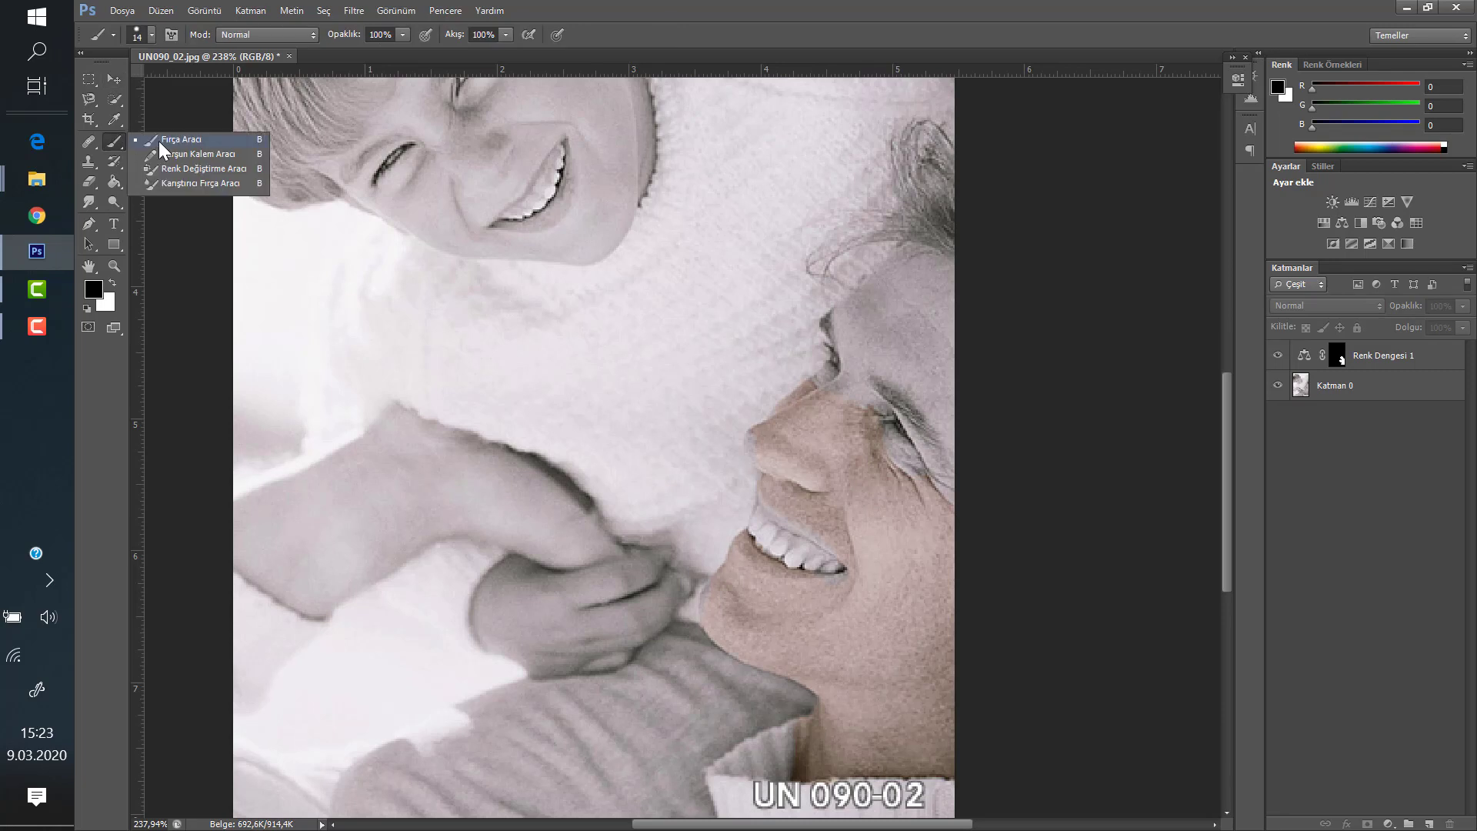
click(113, 284)
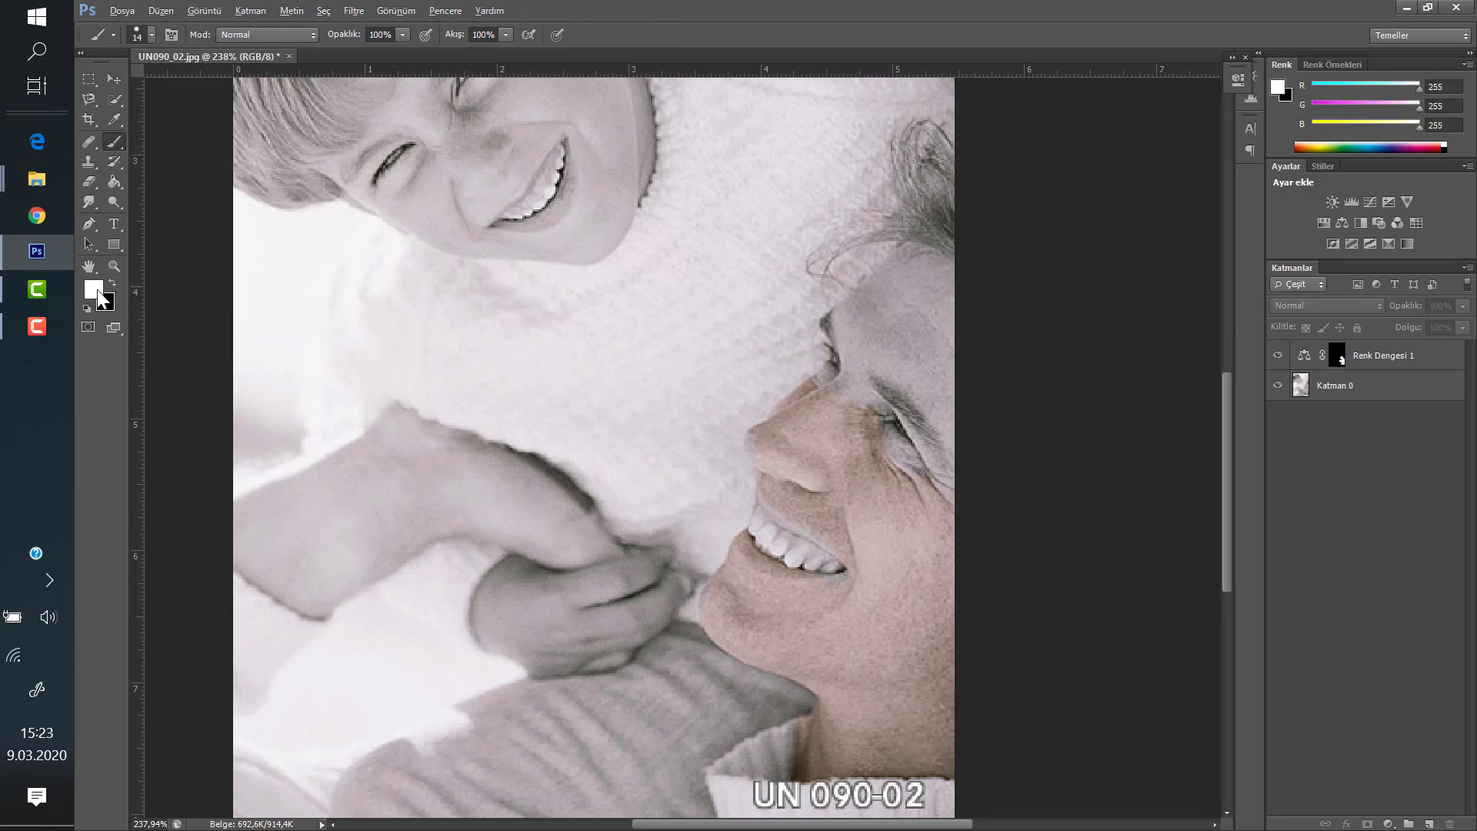
scroll(677, 237, down, 5)
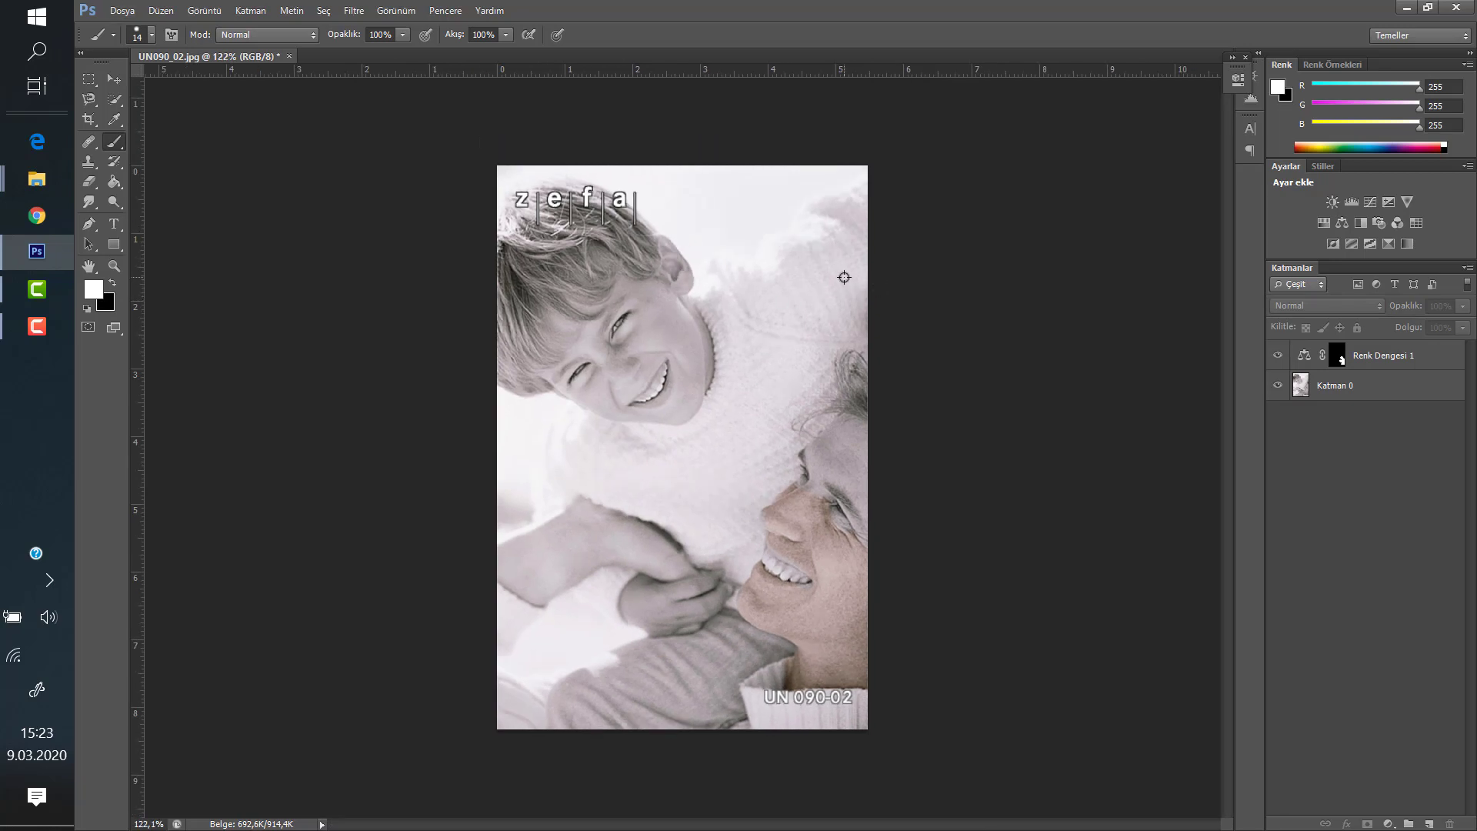
scroll(844, 277, down, 2)
scroll(777, 319, up, 3)
scroll(766, 276, up, 2)
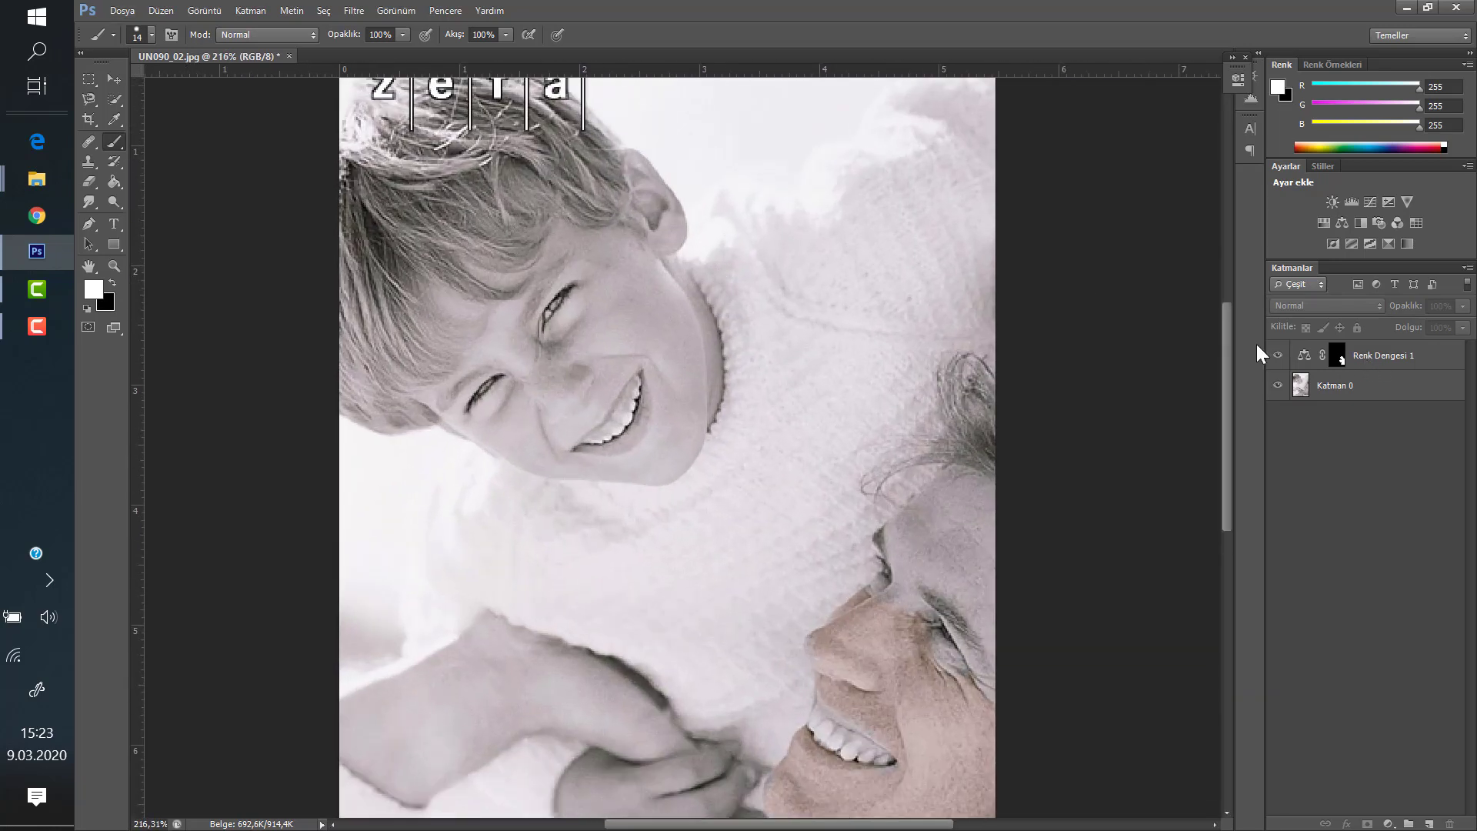
click(1390, 365)
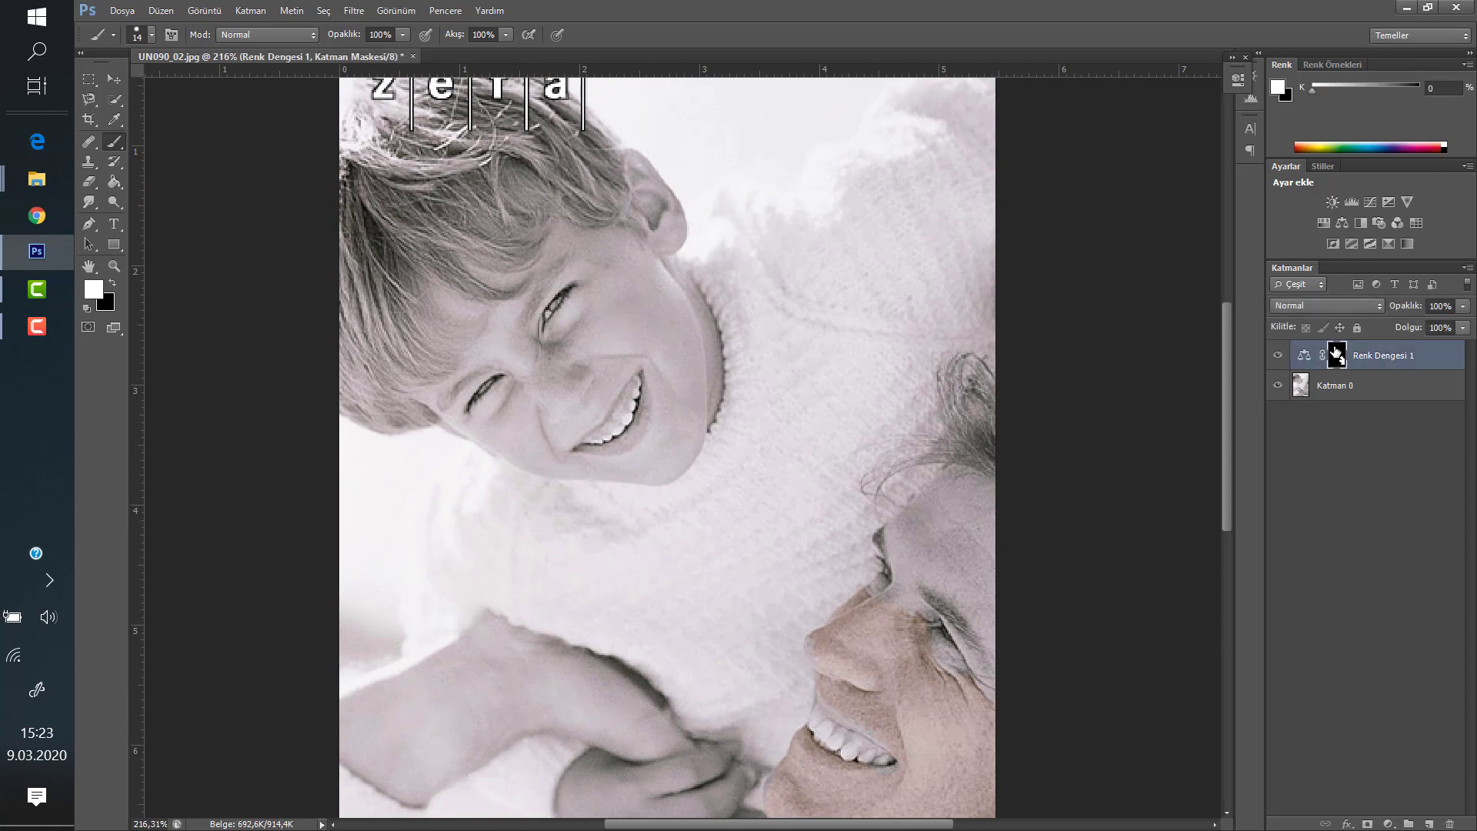
drag(647, 331, 588, 331)
drag(451, 327, 561, 370)
scroll(777, 336, down, 3)
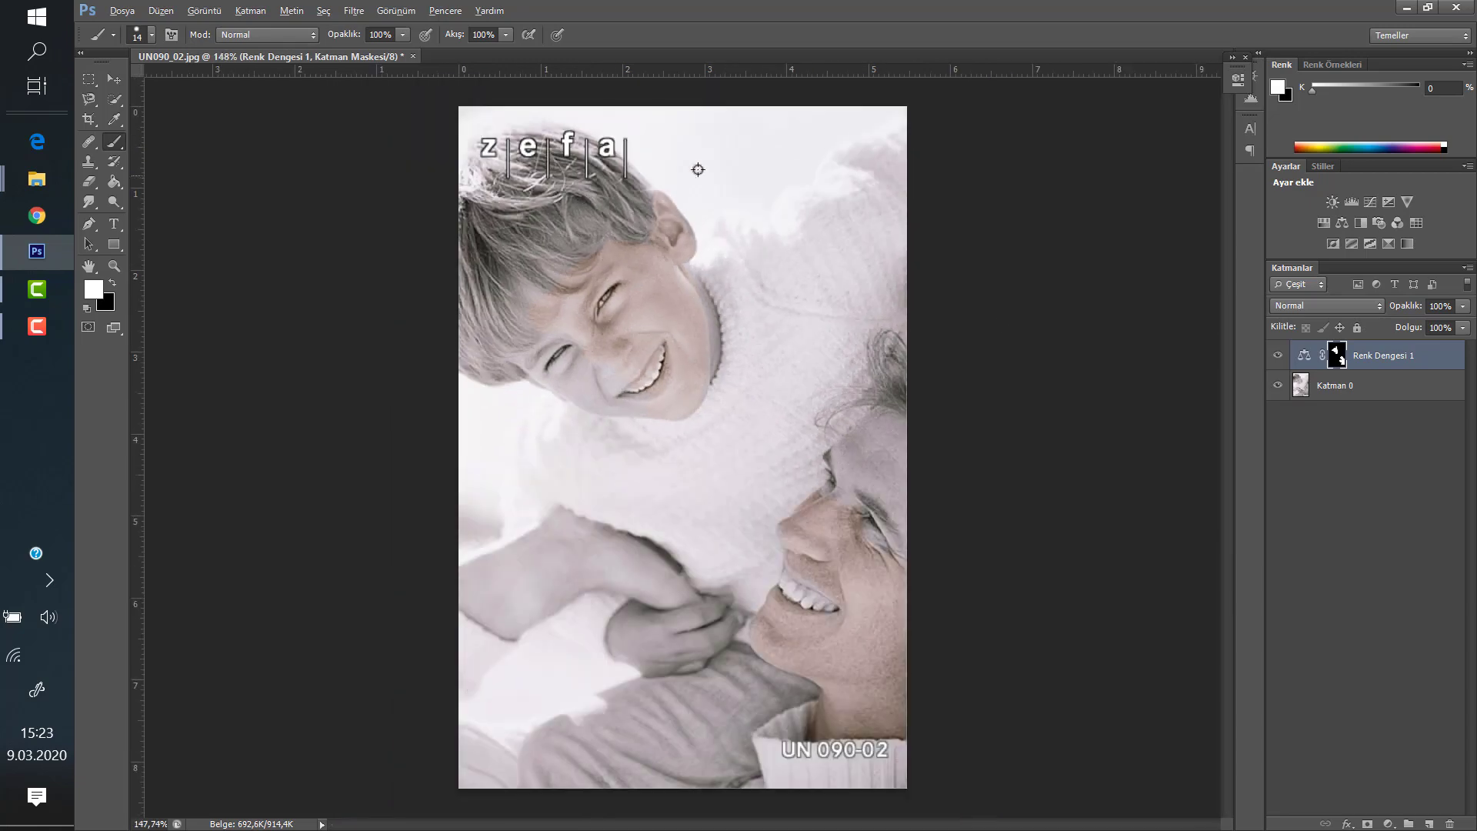
scroll(658, 350, up, 2)
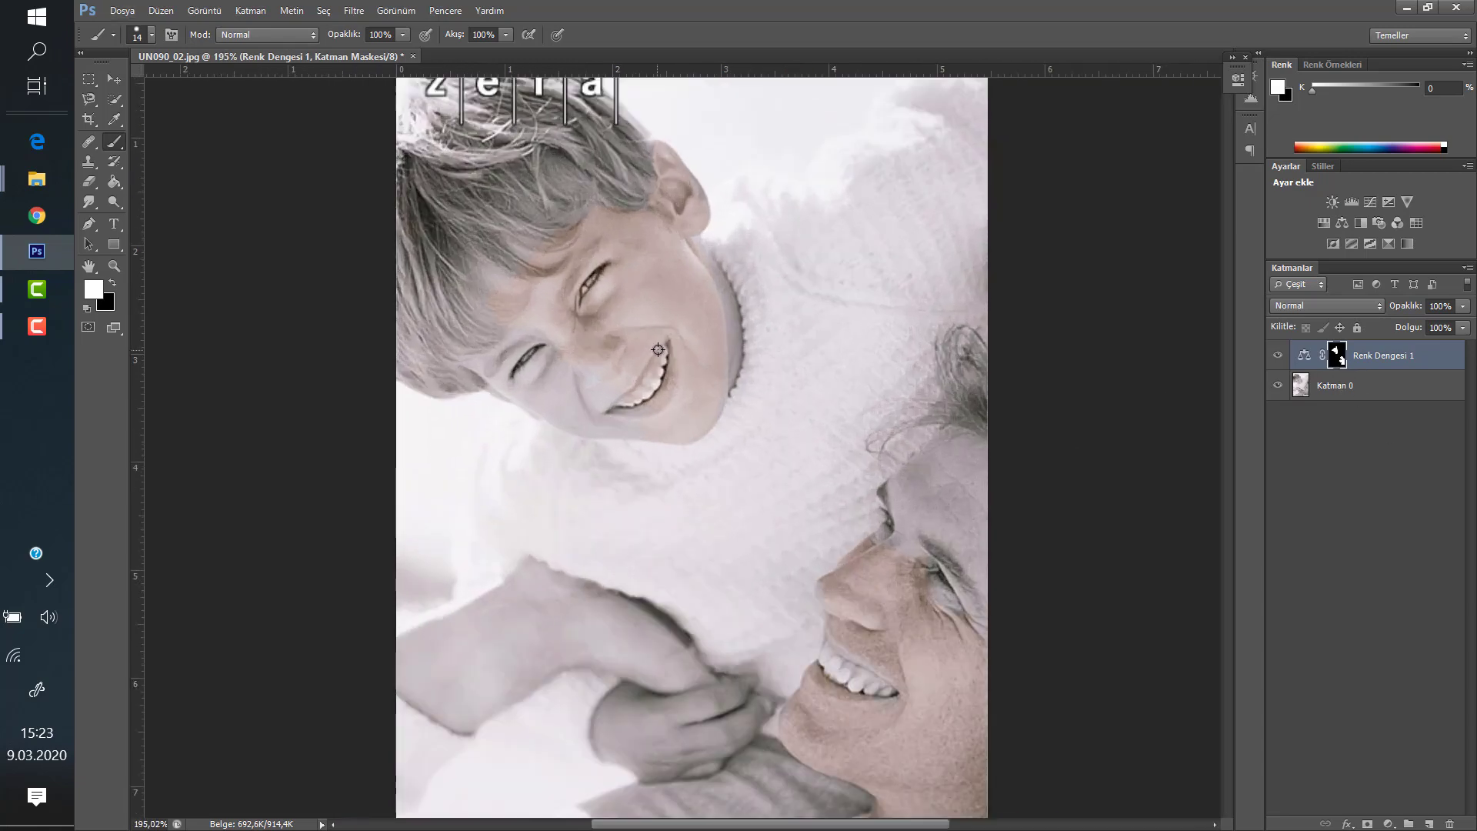
scroll(657, 350, up, 1)
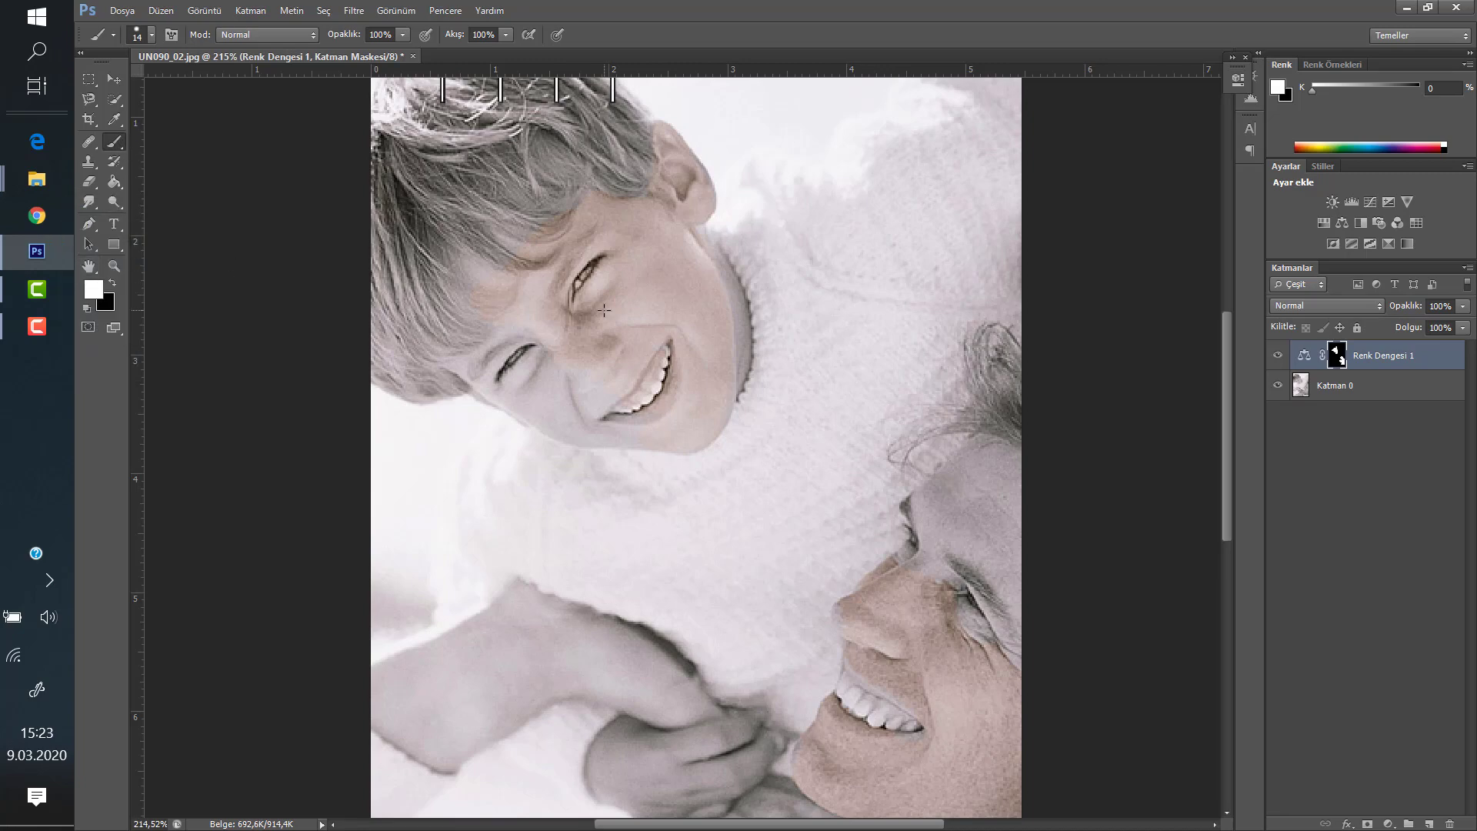
click(110, 282)
scroll(544, 222, up, 3)
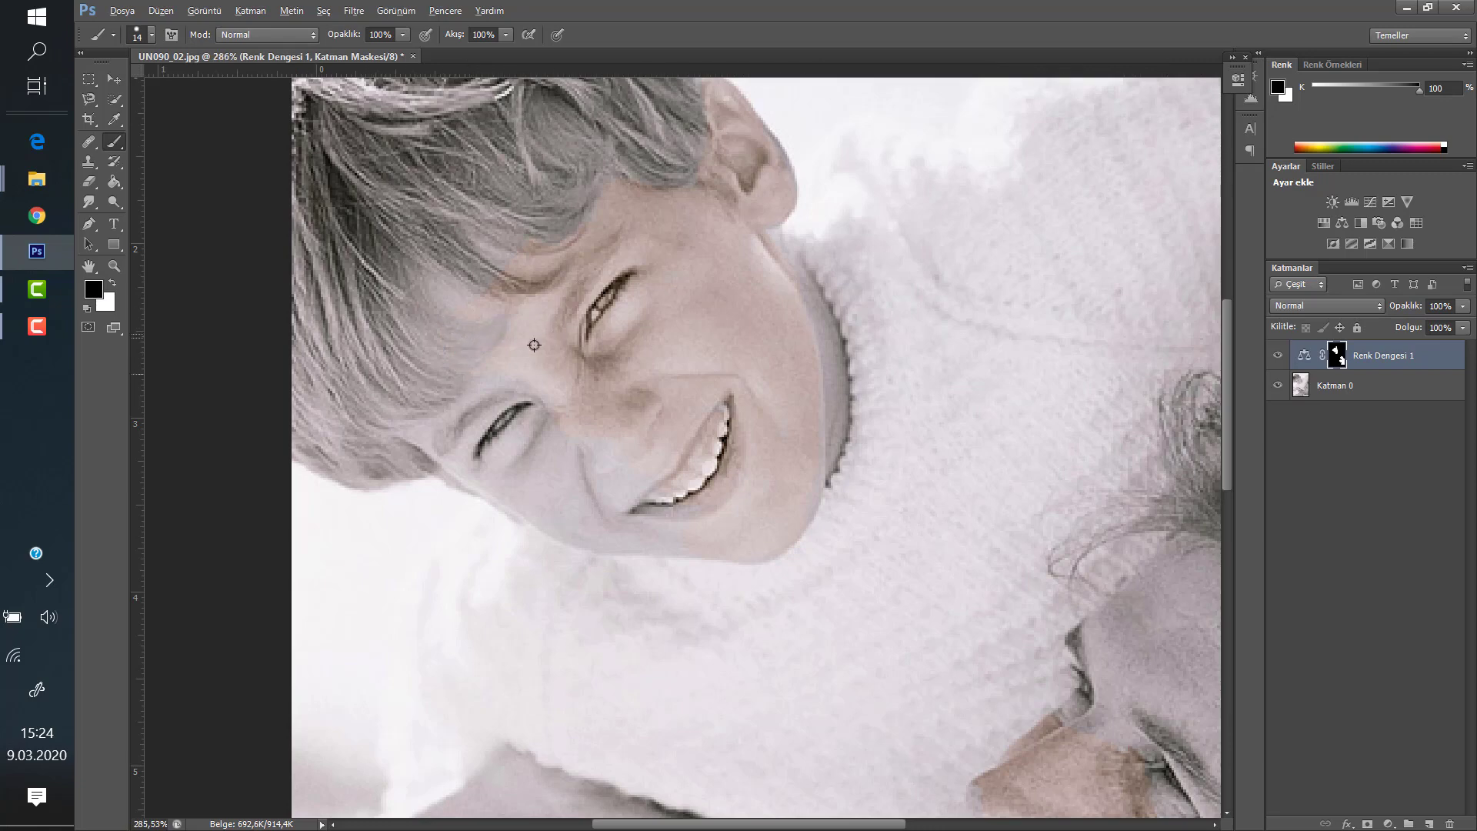
scroll(534, 330, down, 3)
scroll(523, 307, down, 2)
scroll(504, 243, up, 3)
scroll(504, 243, up, 3)
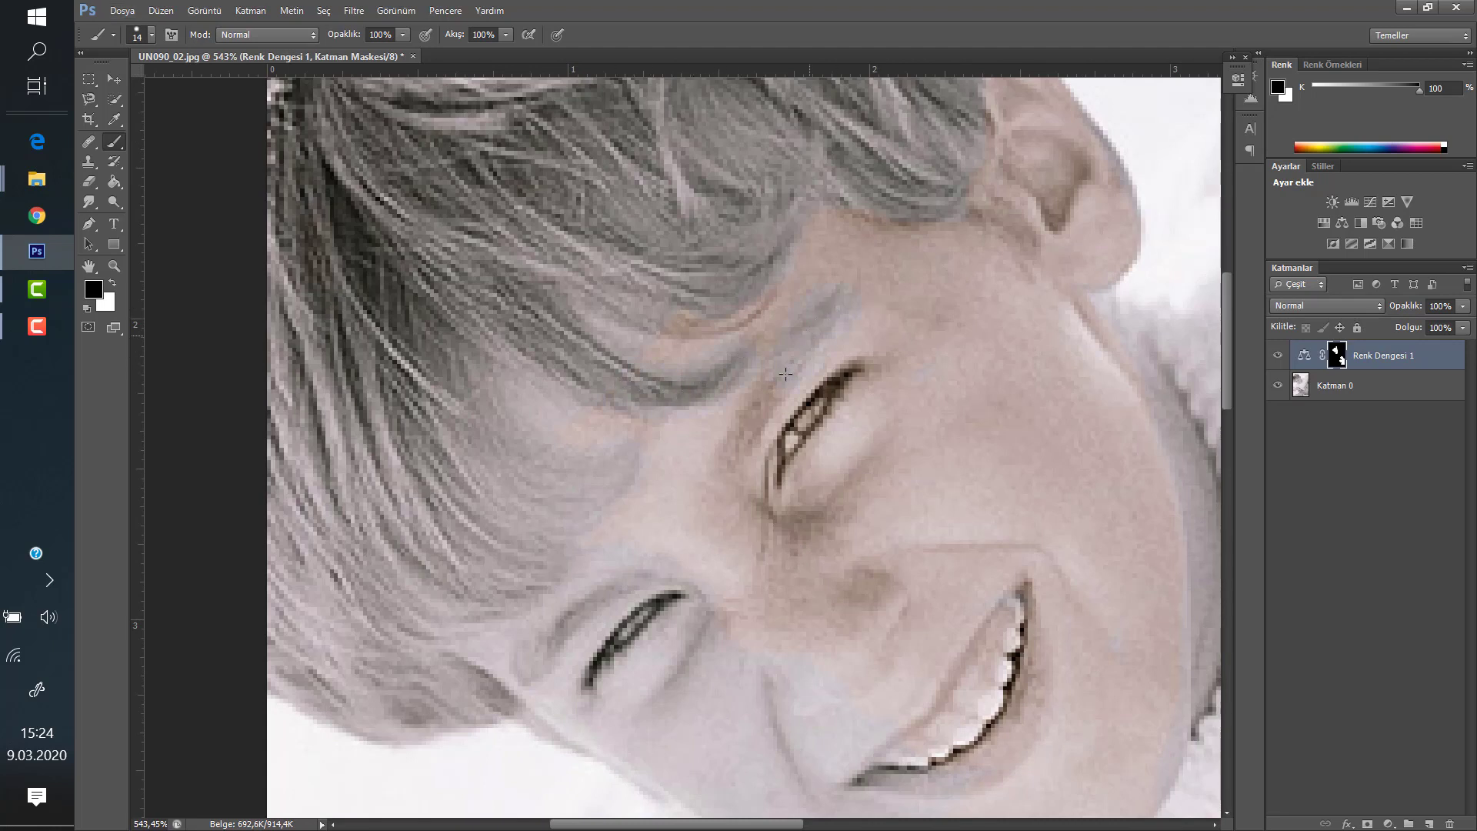
scroll(737, 434, down, 2)
scroll(808, 370, down, 2)
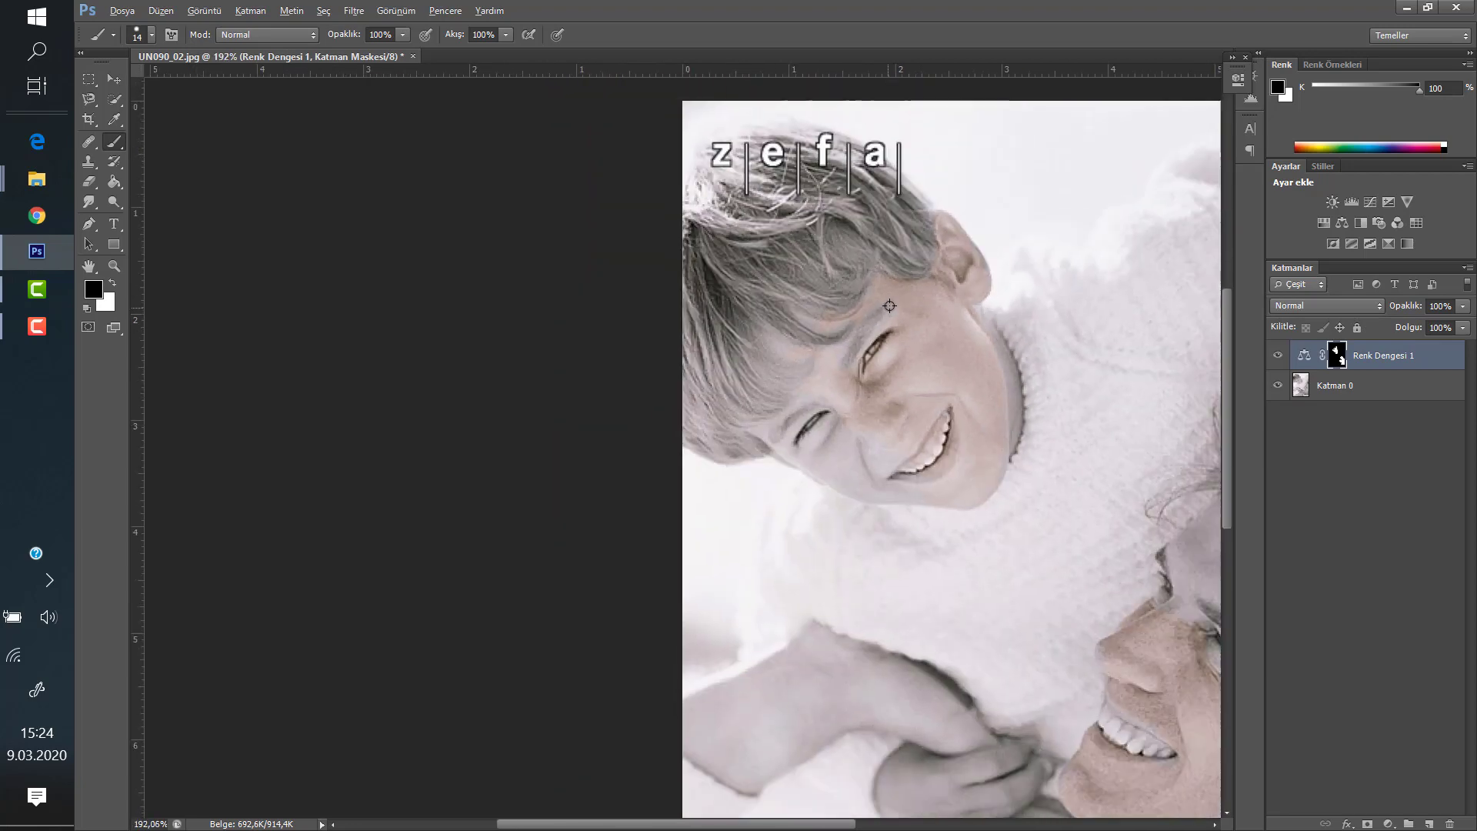
scroll(838, 330, down, 1)
scroll(594, 265, up, 1)
scroll(638, 254, up, 2)
scroll(663, 250, up, 1)
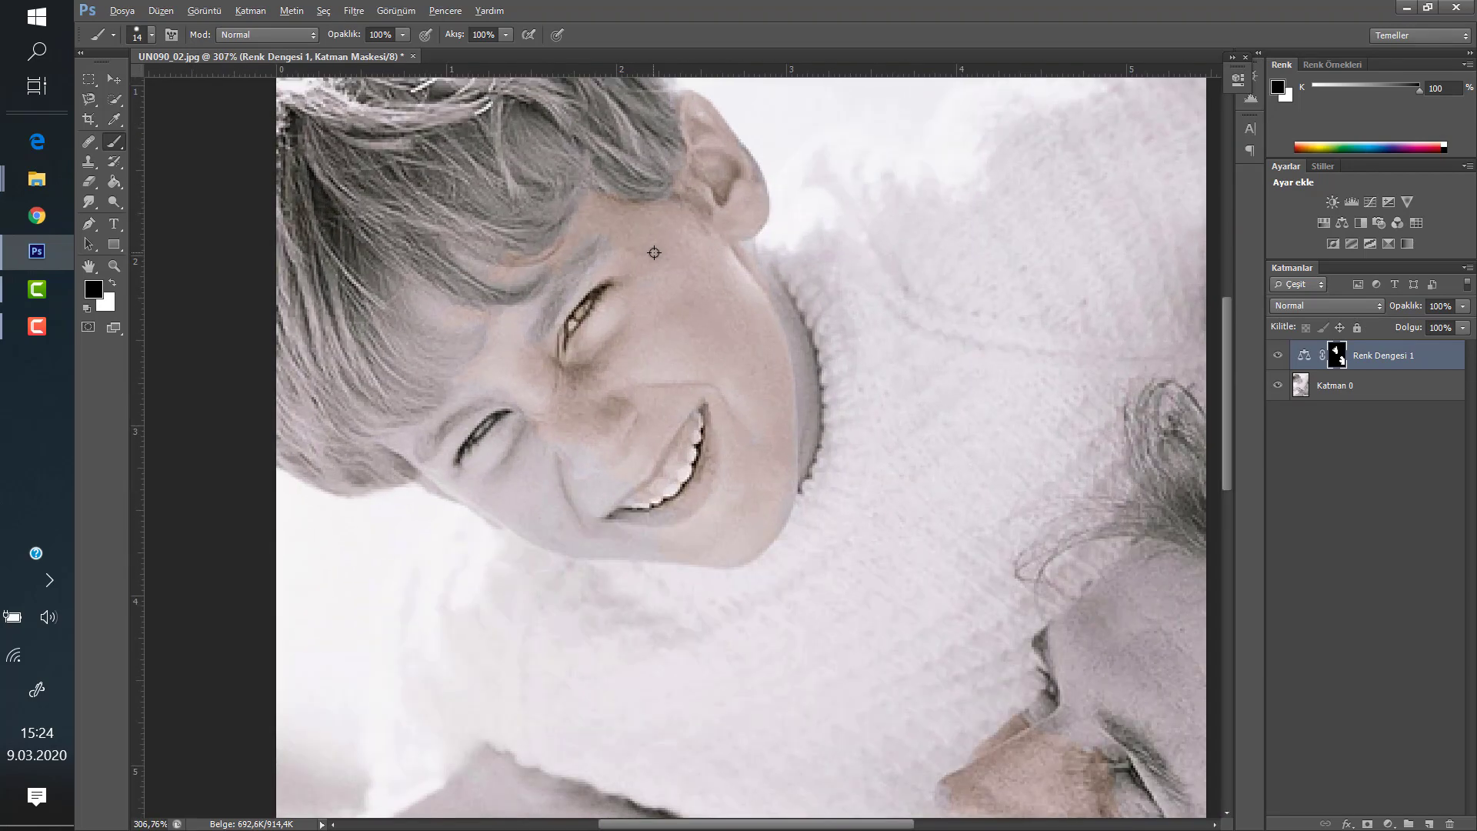
scroll(660, 246, down, 2)
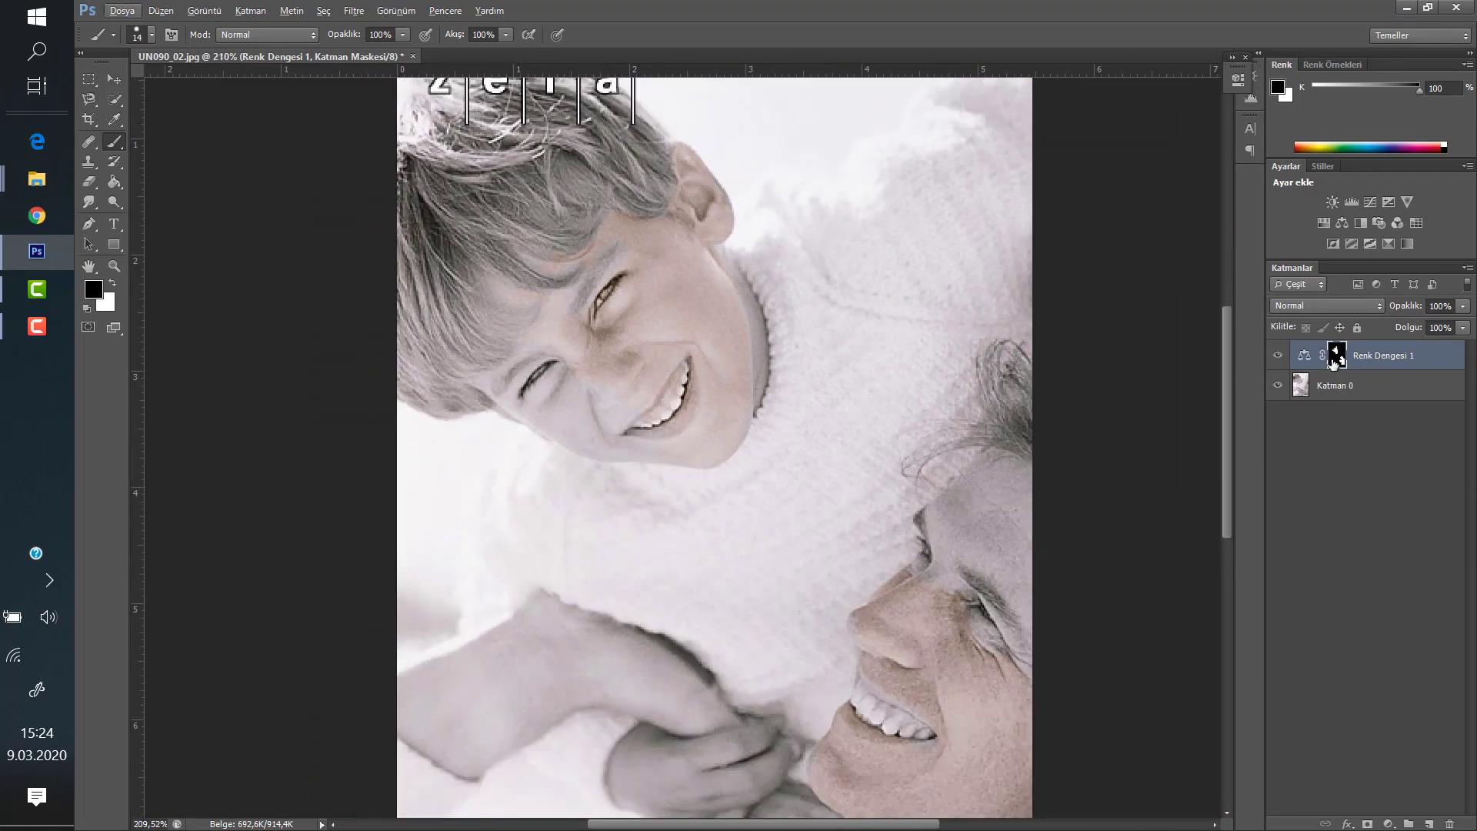
click(116, 78)
click(114, 142)
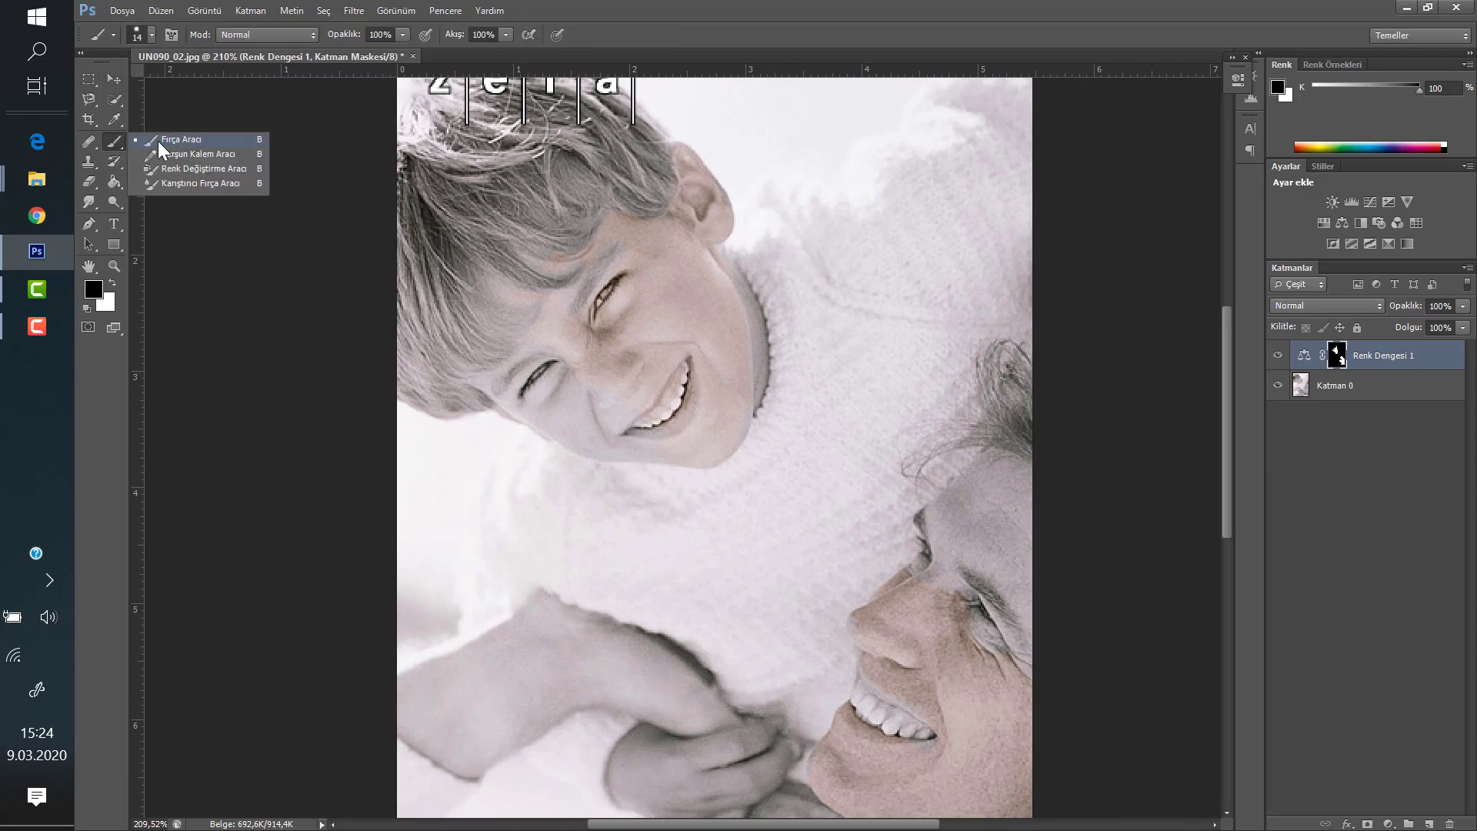
click(158, 141)
click(110, 282)
Zoom in and out around the faces to inspect the warm tone on the Renk Dengesi mask
scroll(977, 592, down, 3)
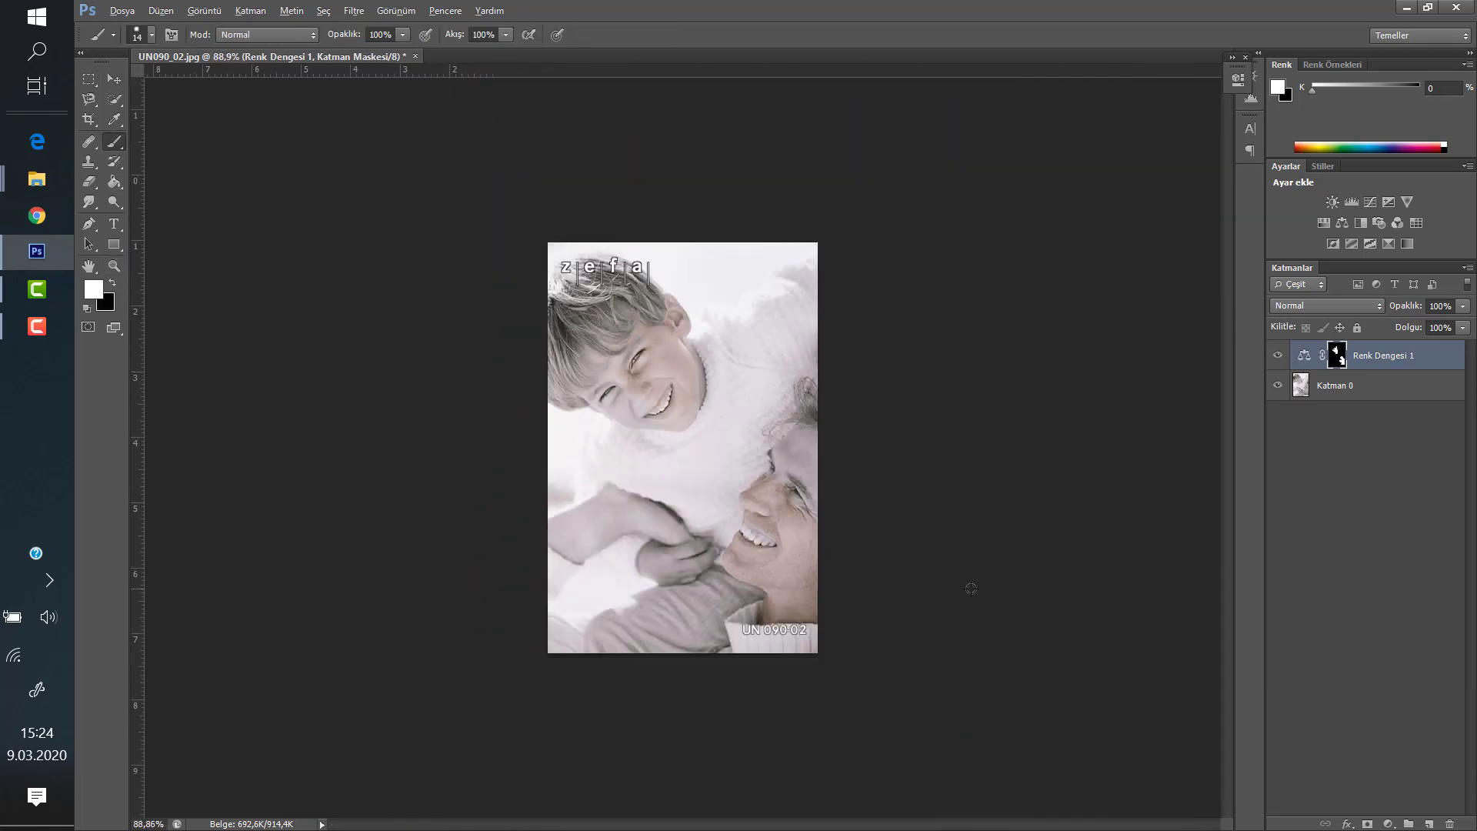
scroll(962, 589, up, 2)
scroll(923, 585, up, 2)
scroll(885, 539, up, 2)
scroll(870, 511, up, 1)
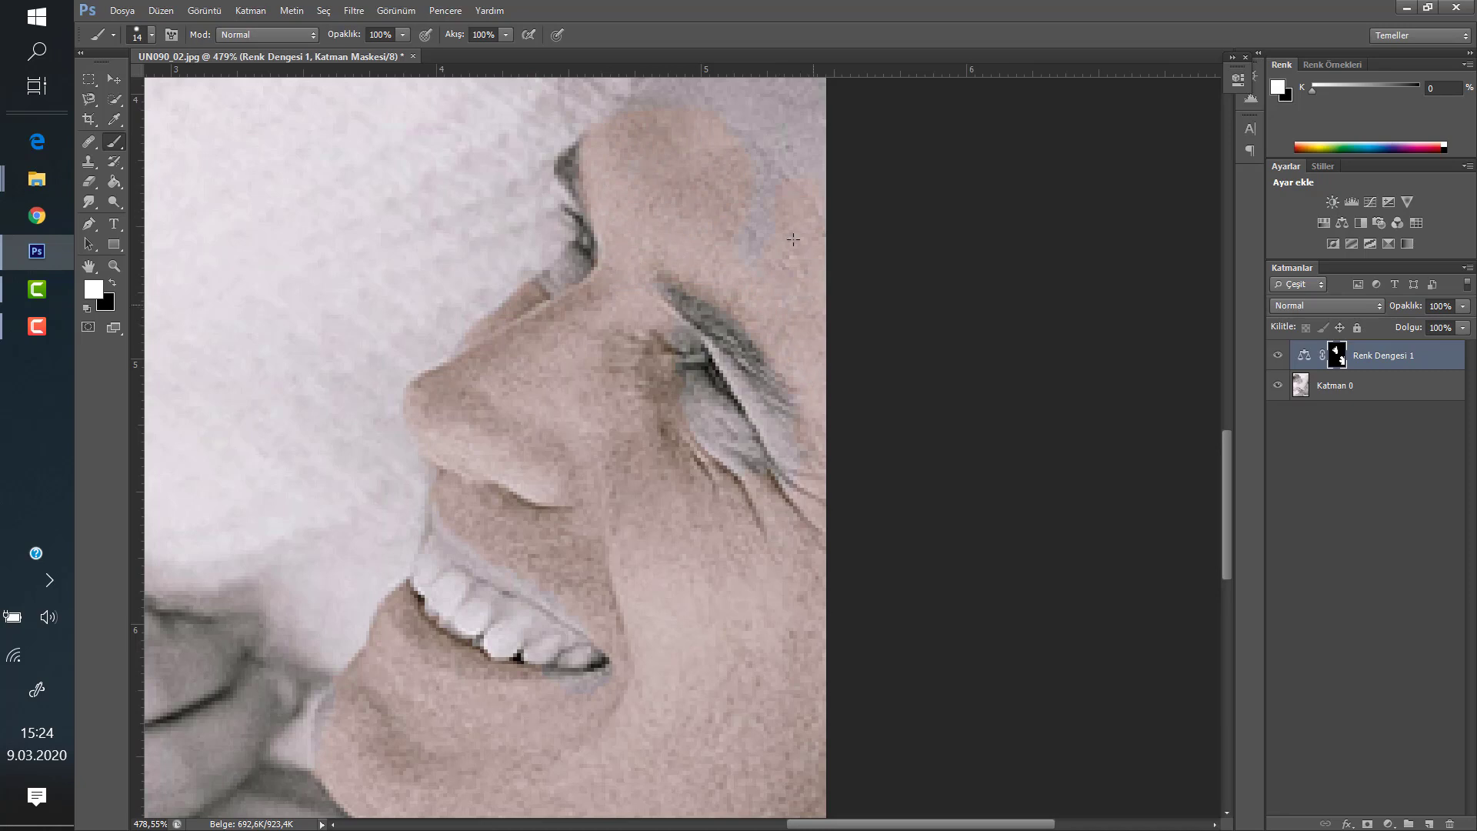
scroll(731, 342, down, 1)
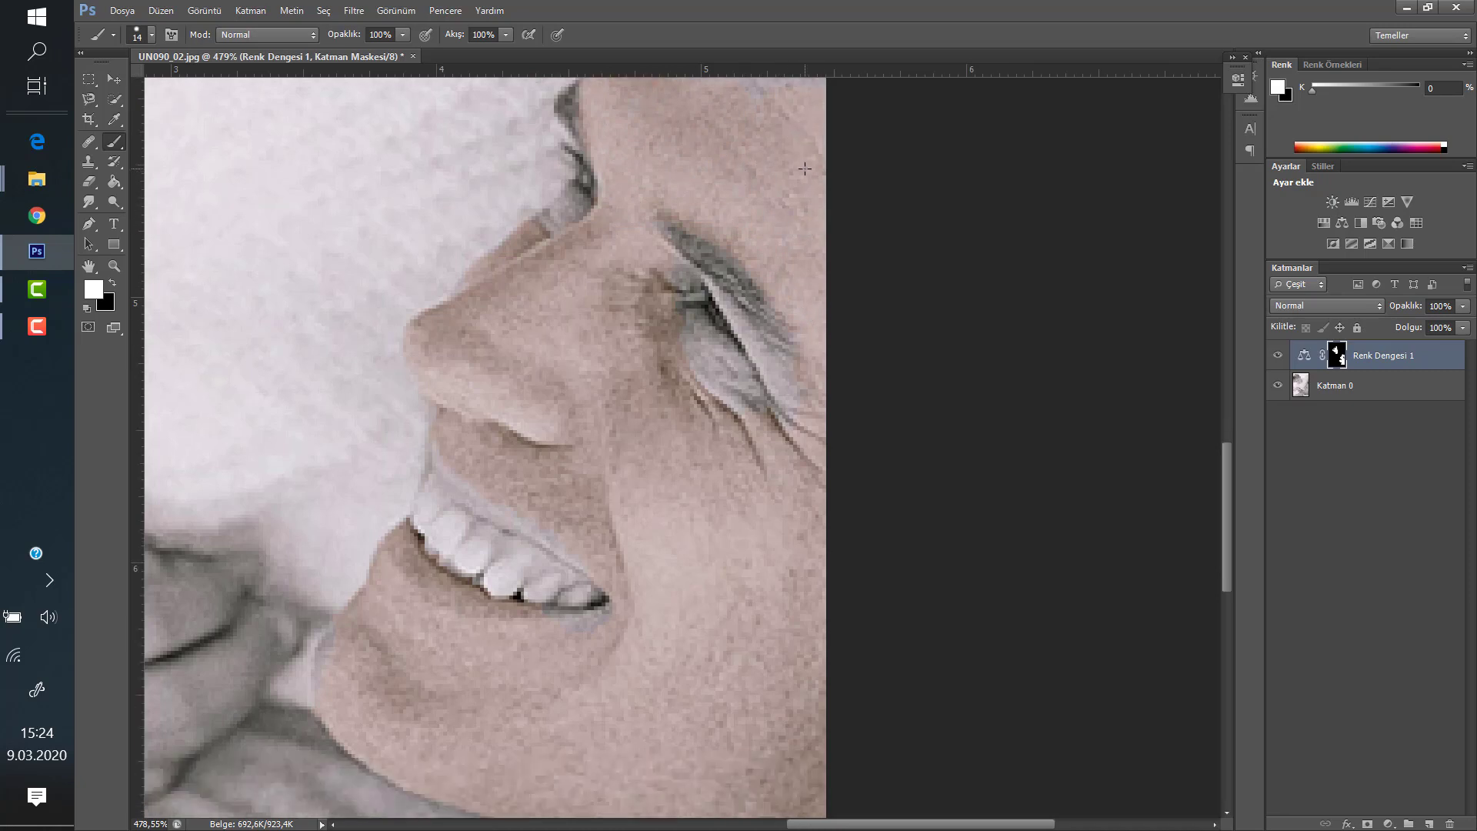
scroll(669, 487, up, 1)
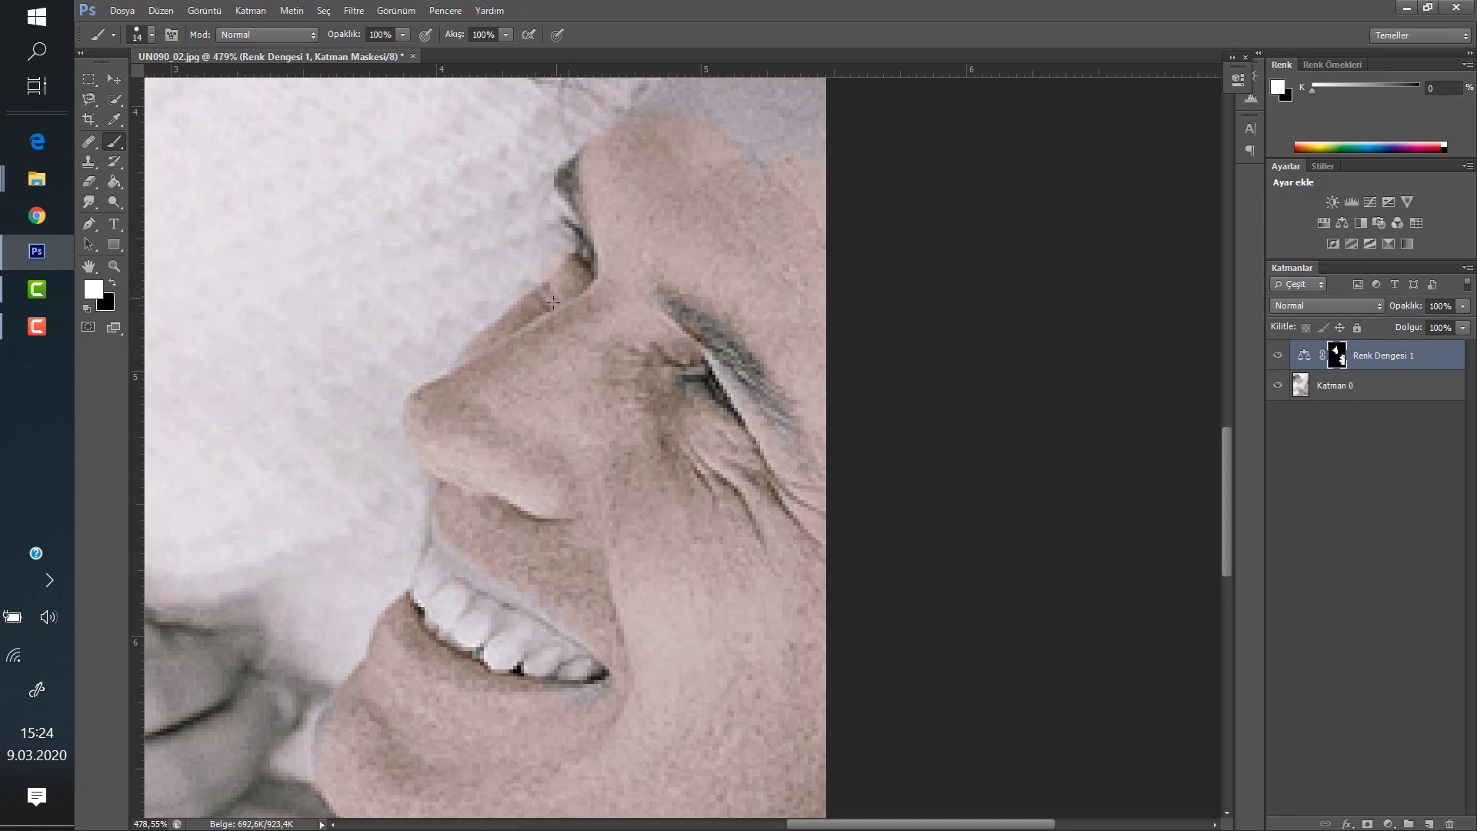
scroll(644, 304, down, 5)
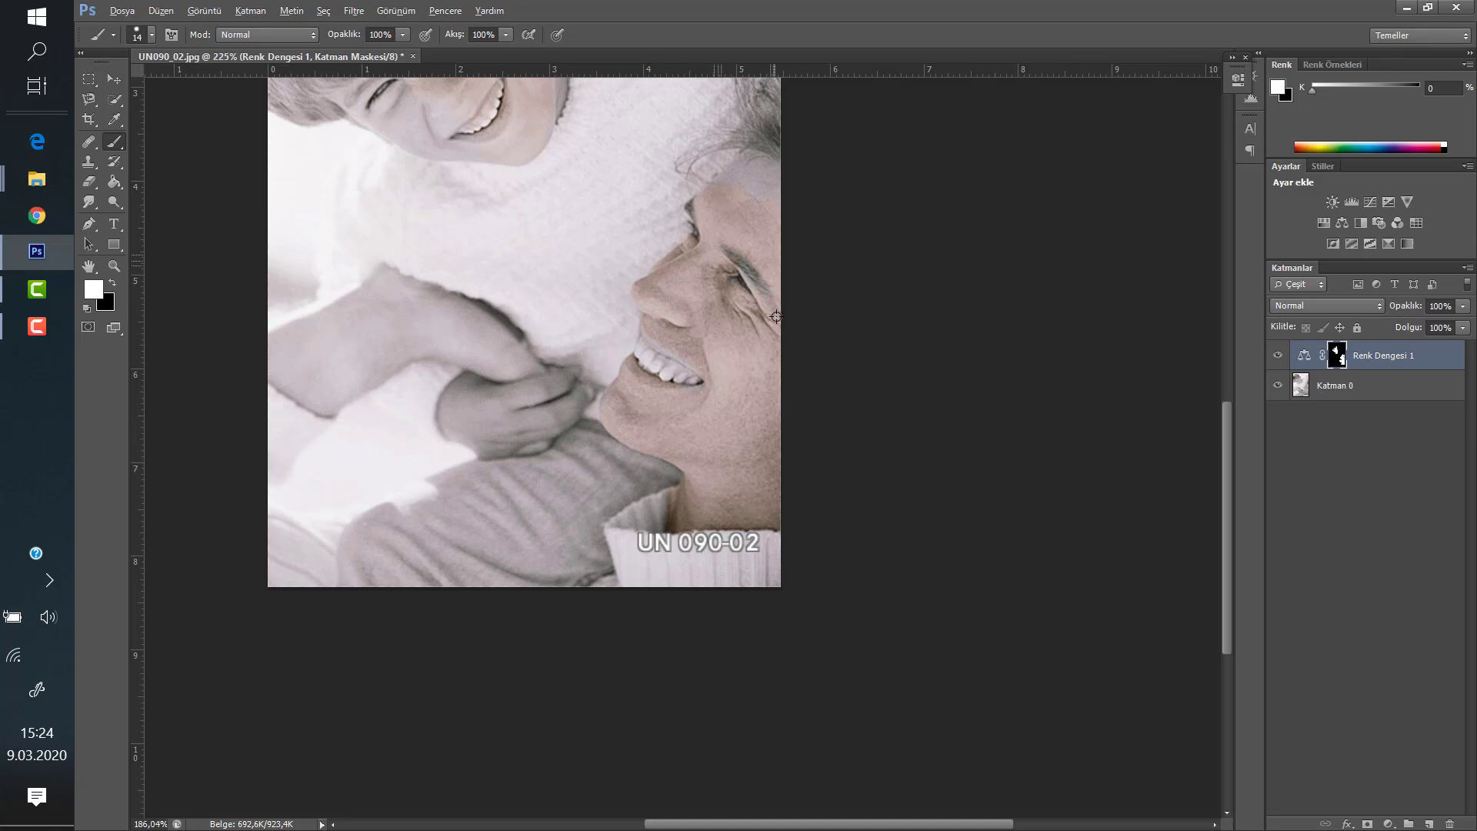
scroll(775, 316, up, 5)
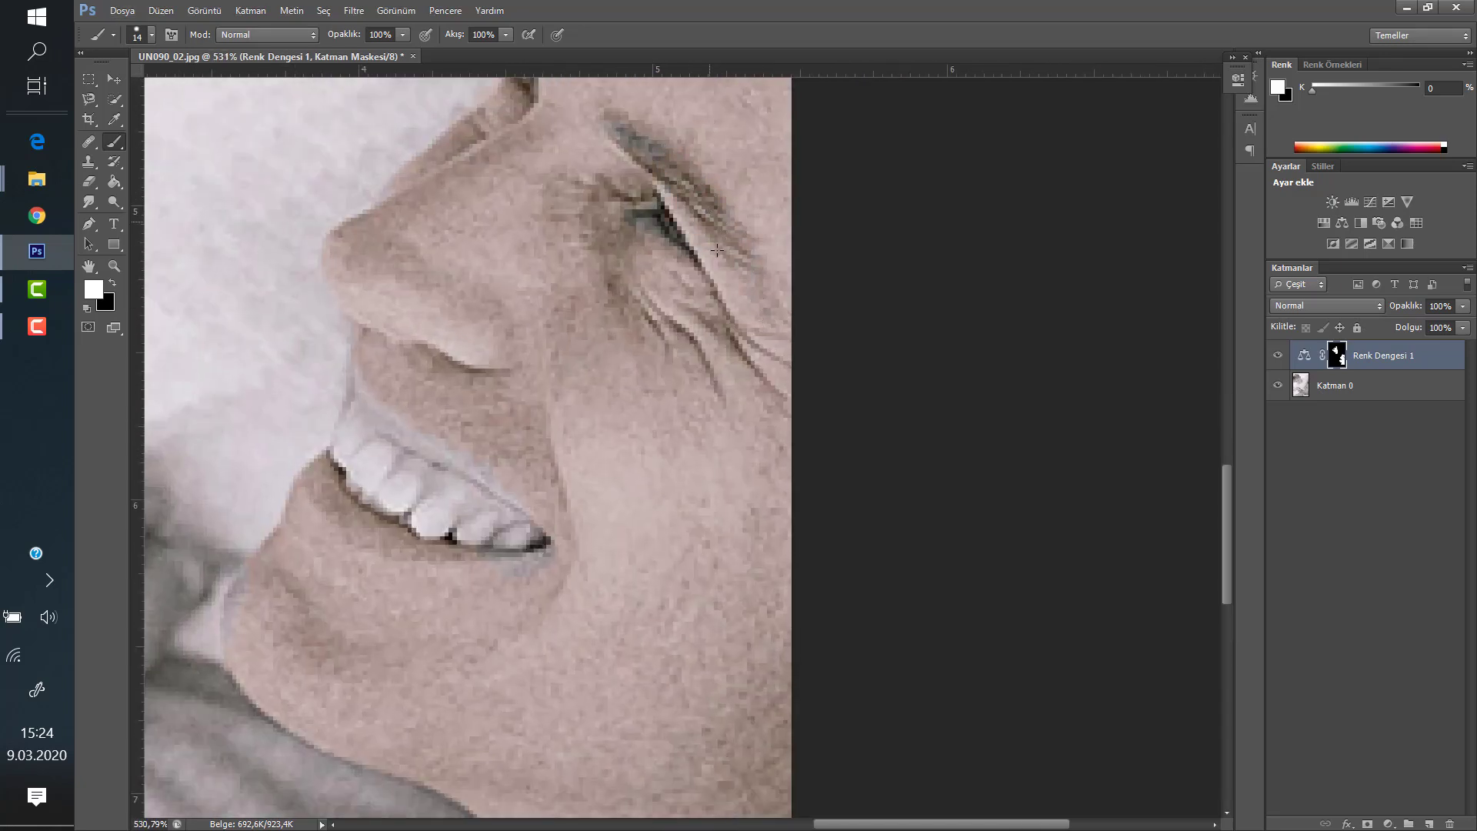
scroll(680, 178, up, 2)
scroll(631, 284, up, 2)
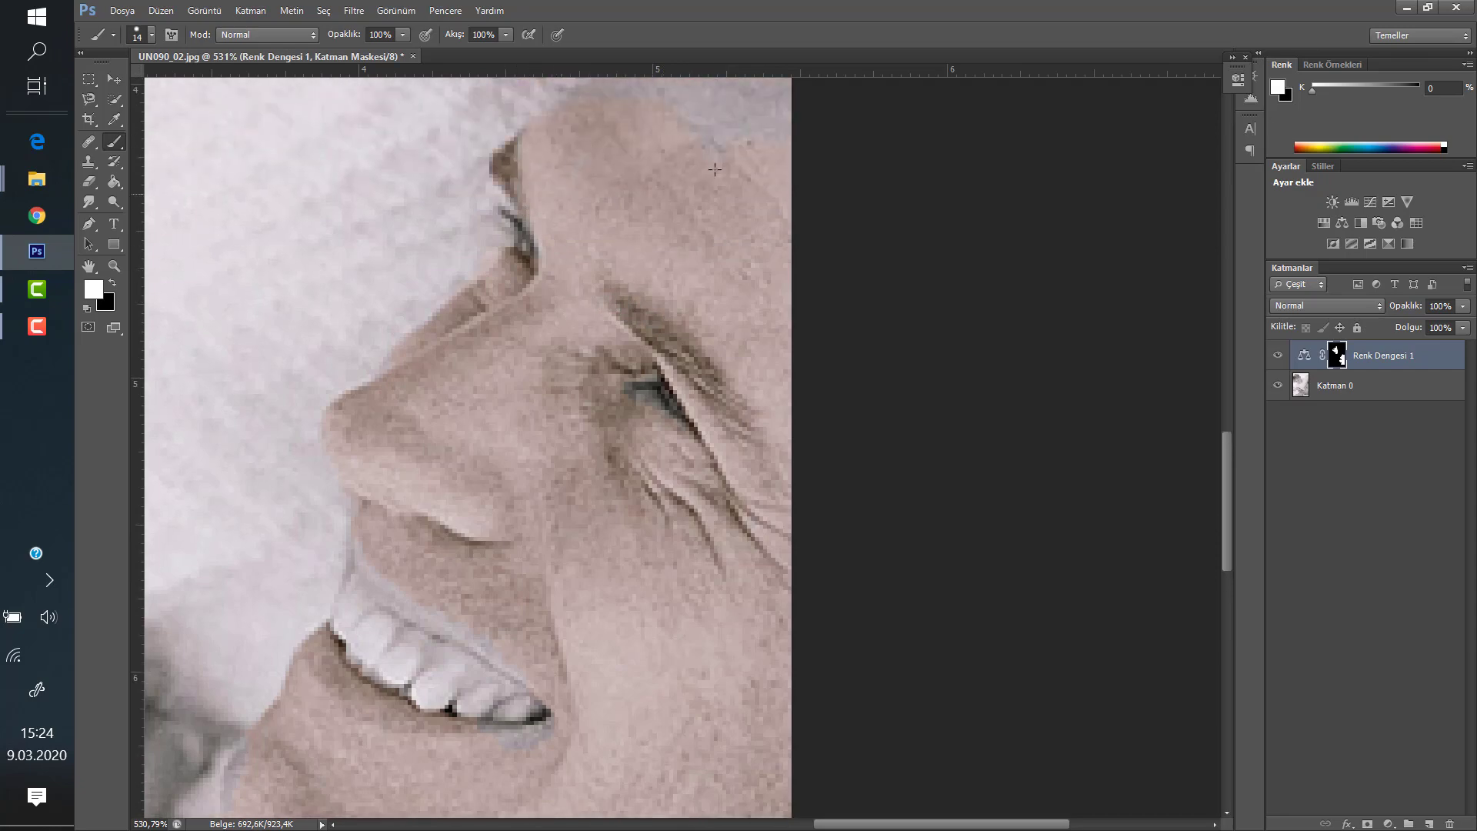
scroll(715, 169, down, 1)
scroll(777, 153, down, 2)
scroll(850, 139, down, 2)
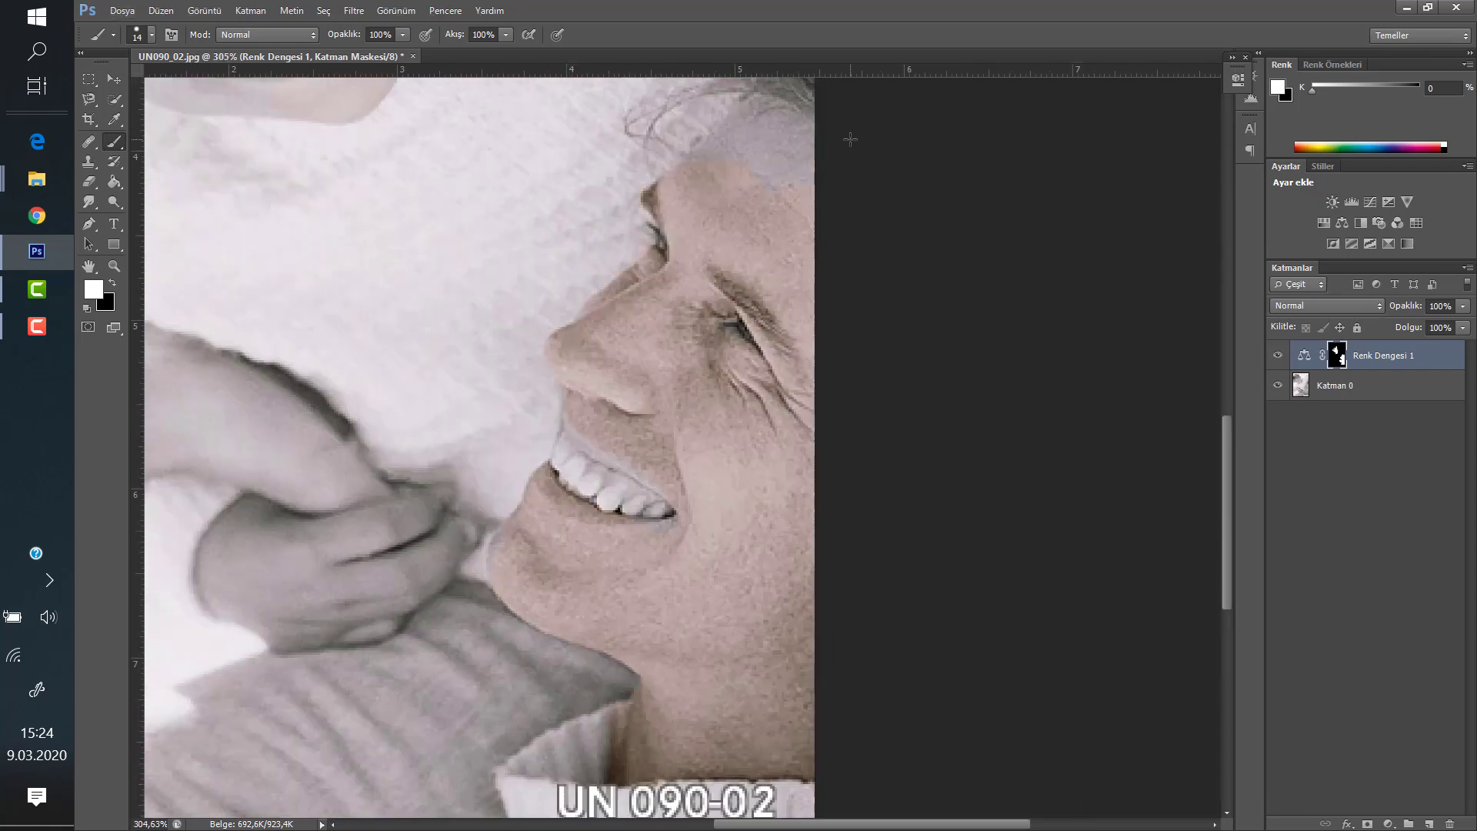
scroll(850, 139, up, 2)
scroll(815, 300, up, 1)
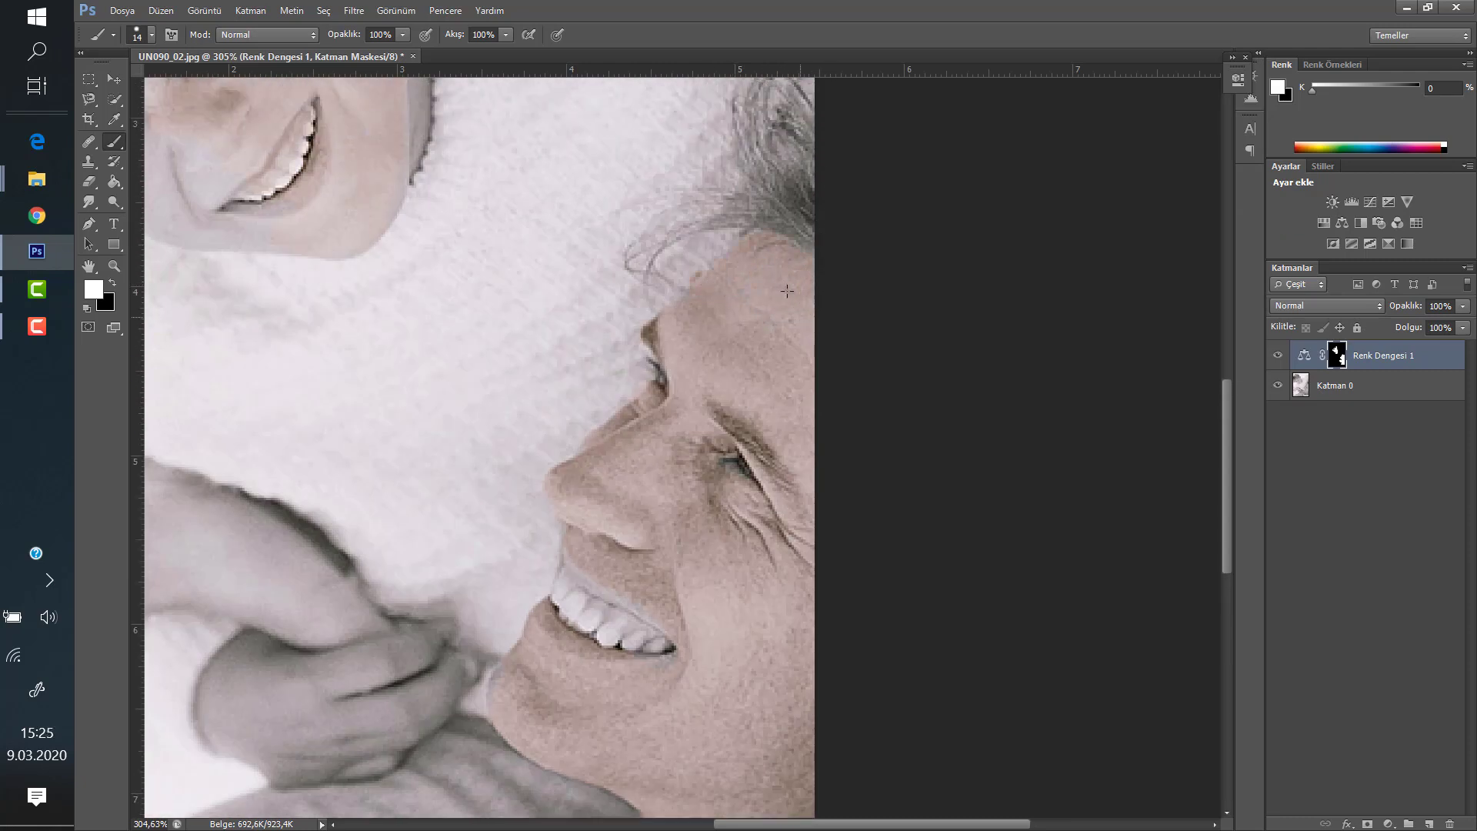
scroll(681, 311, down, 1)
scroll(739, 462, down, 3)
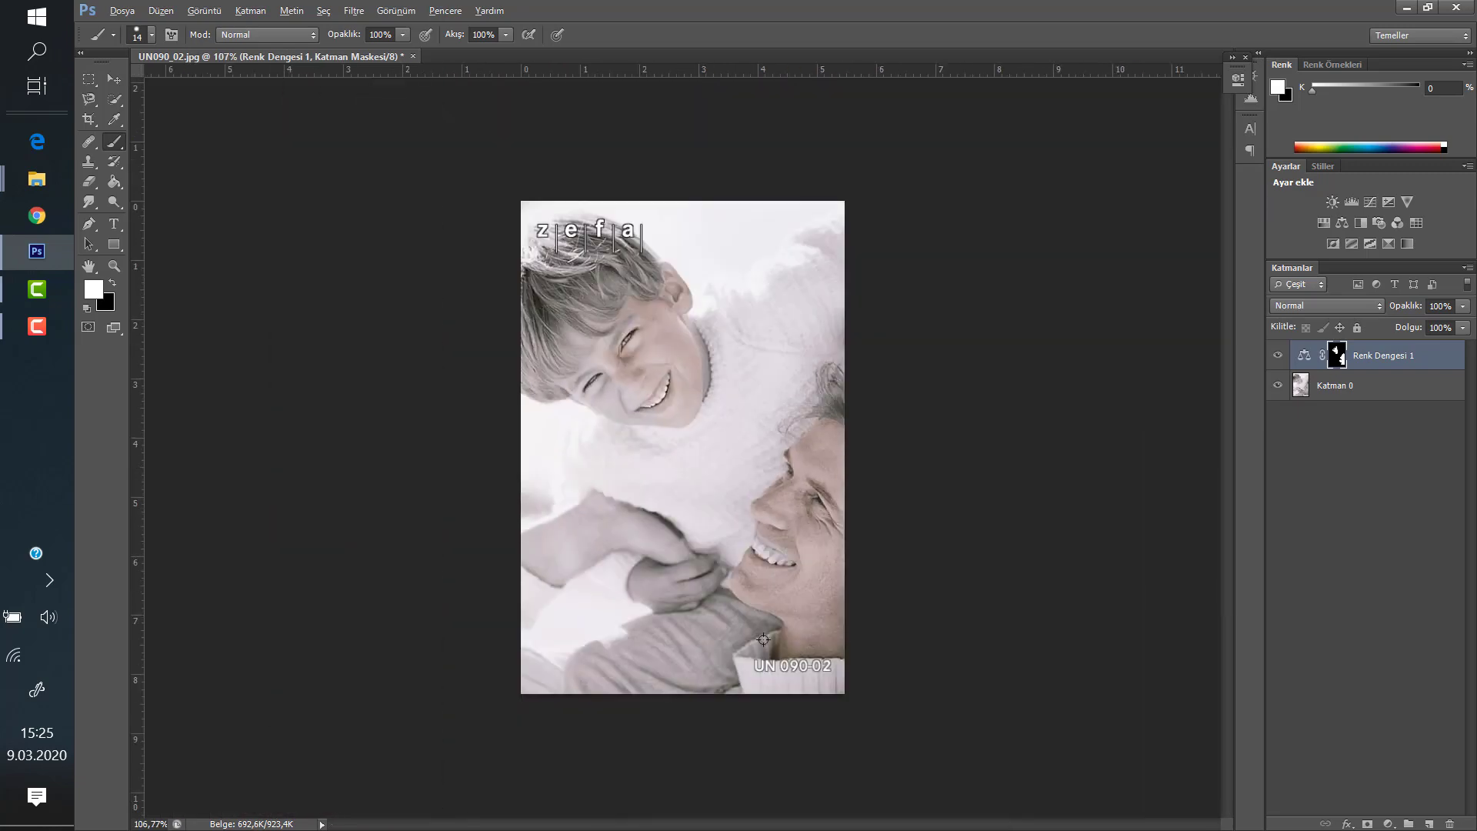
scroll(816, 644, down, 1)
scroll(815, 644, up, 2)
scroll(816, 644, up, 2)
scroll(816, 615, up, 2)
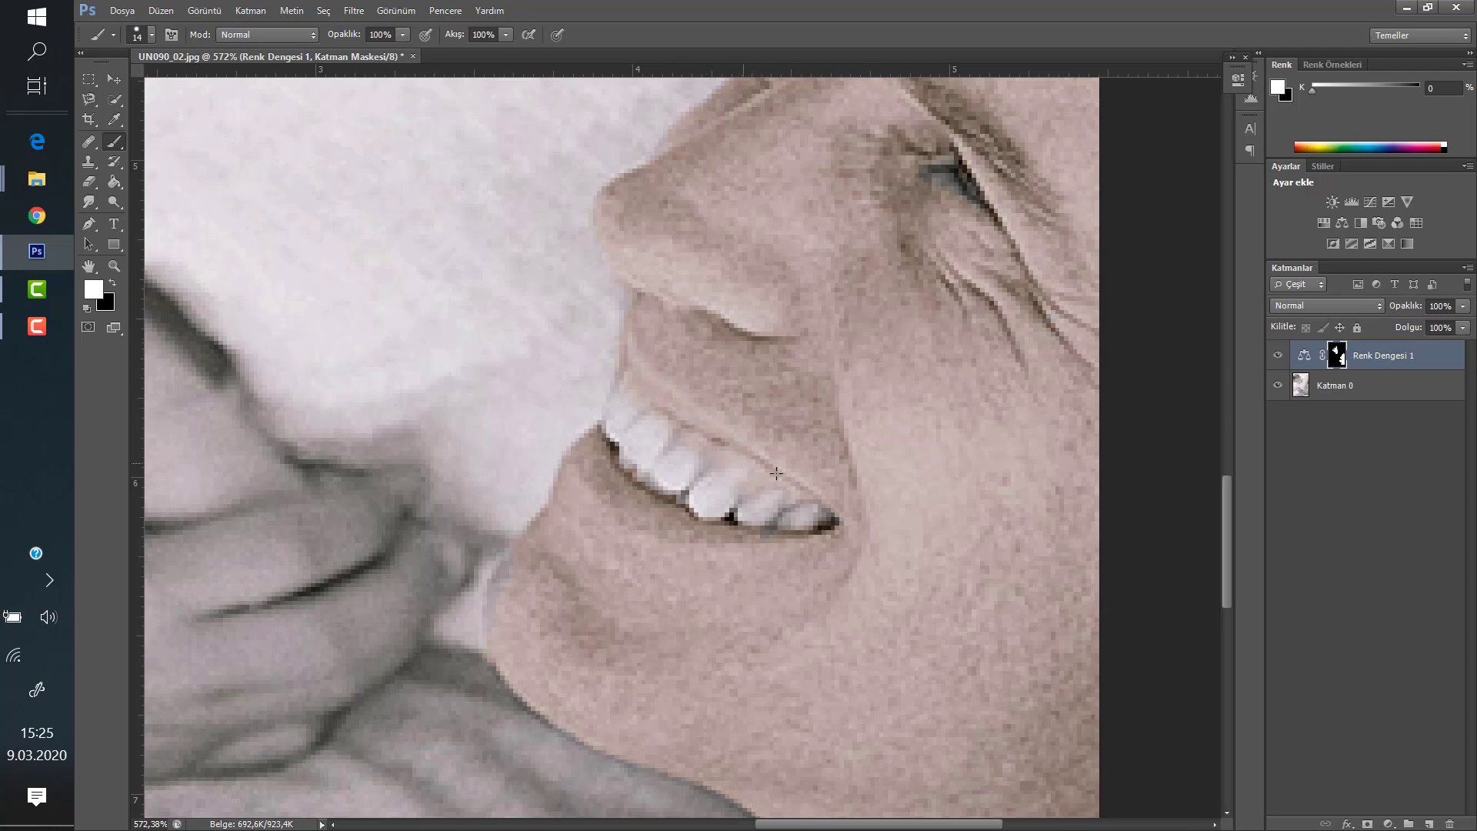
scroll(846, 408, down, 3)
scroll(838, 397, down, 3)
scroll(837, 394, down, 3)
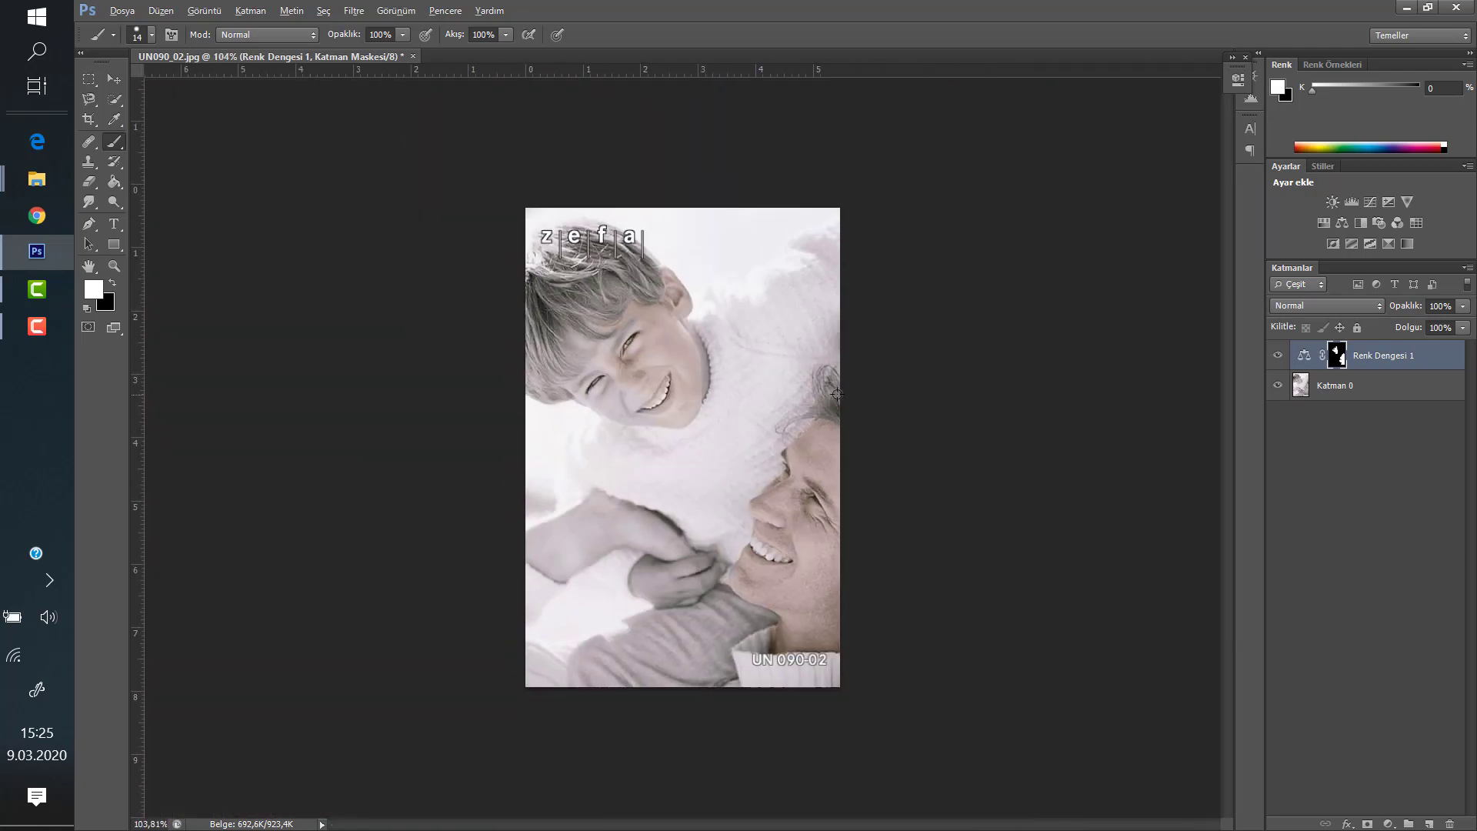
scroll(837, 394, down, 1)
scroll(849, 448, up, 2)
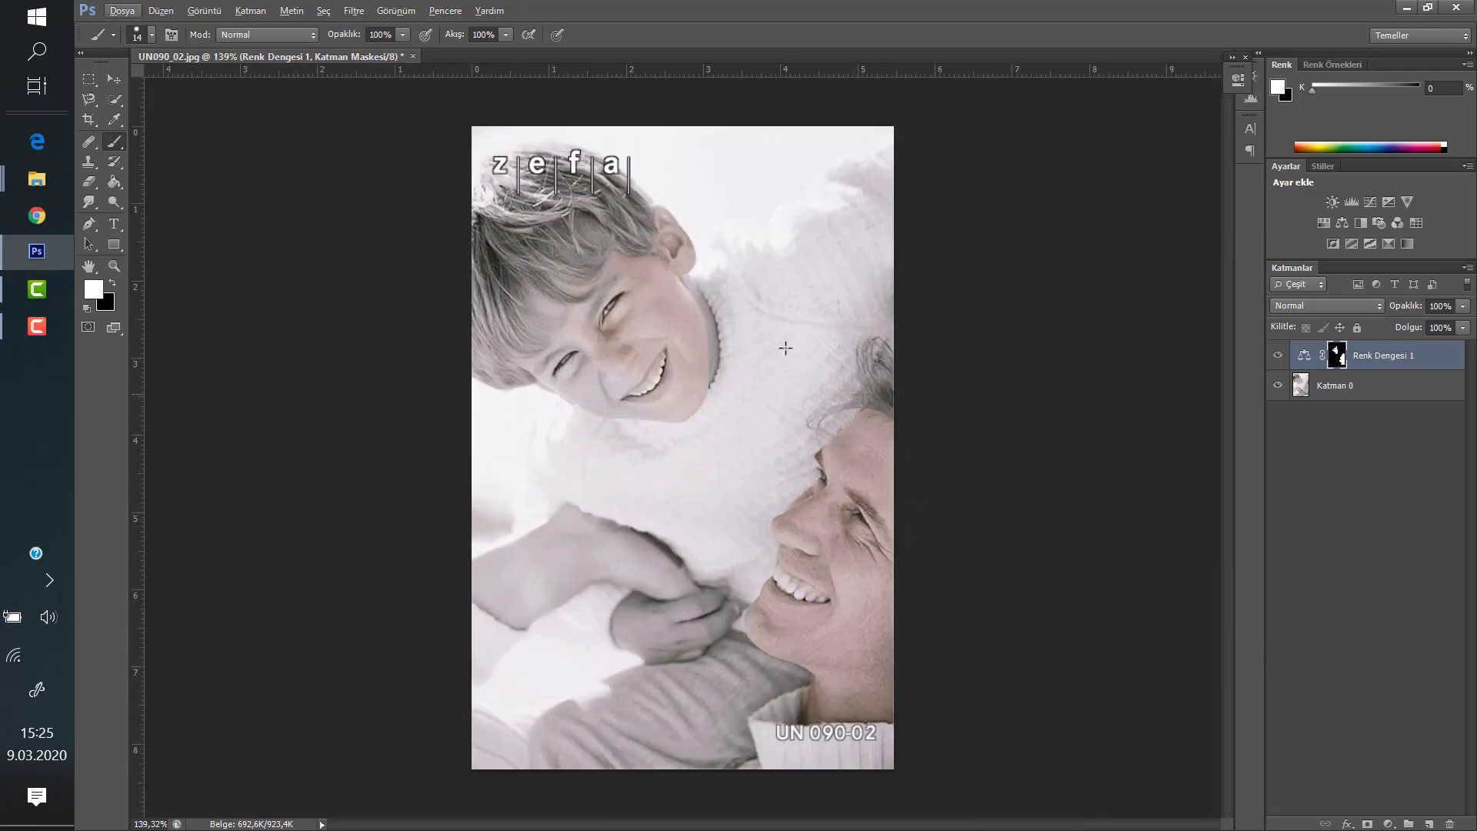
scroll(700, 282, up, 2)
scroll(697, 281, down, 2)
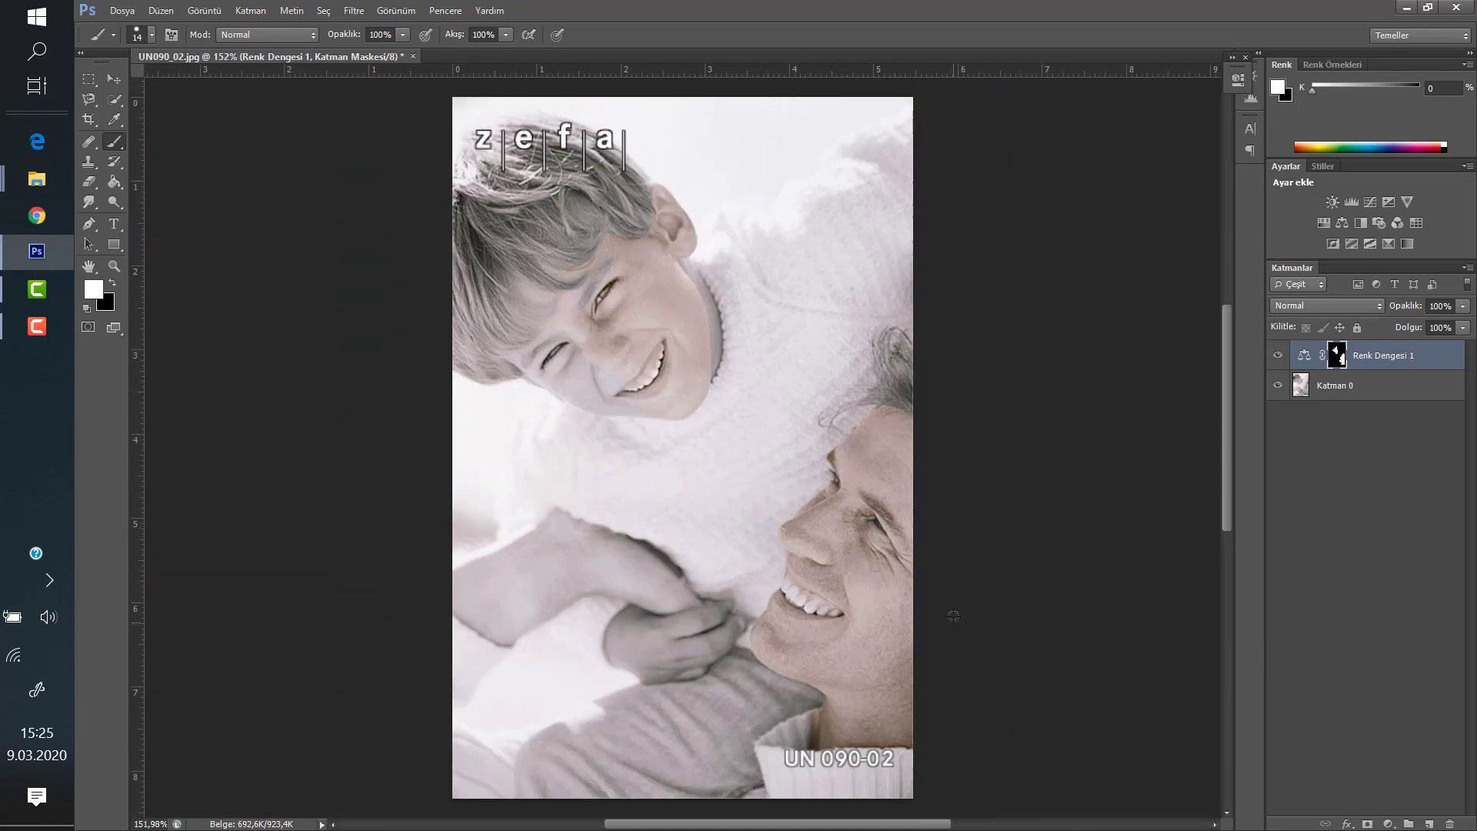
scroll(658, 246, up, 2)
scroll(658, 246, up, 2)
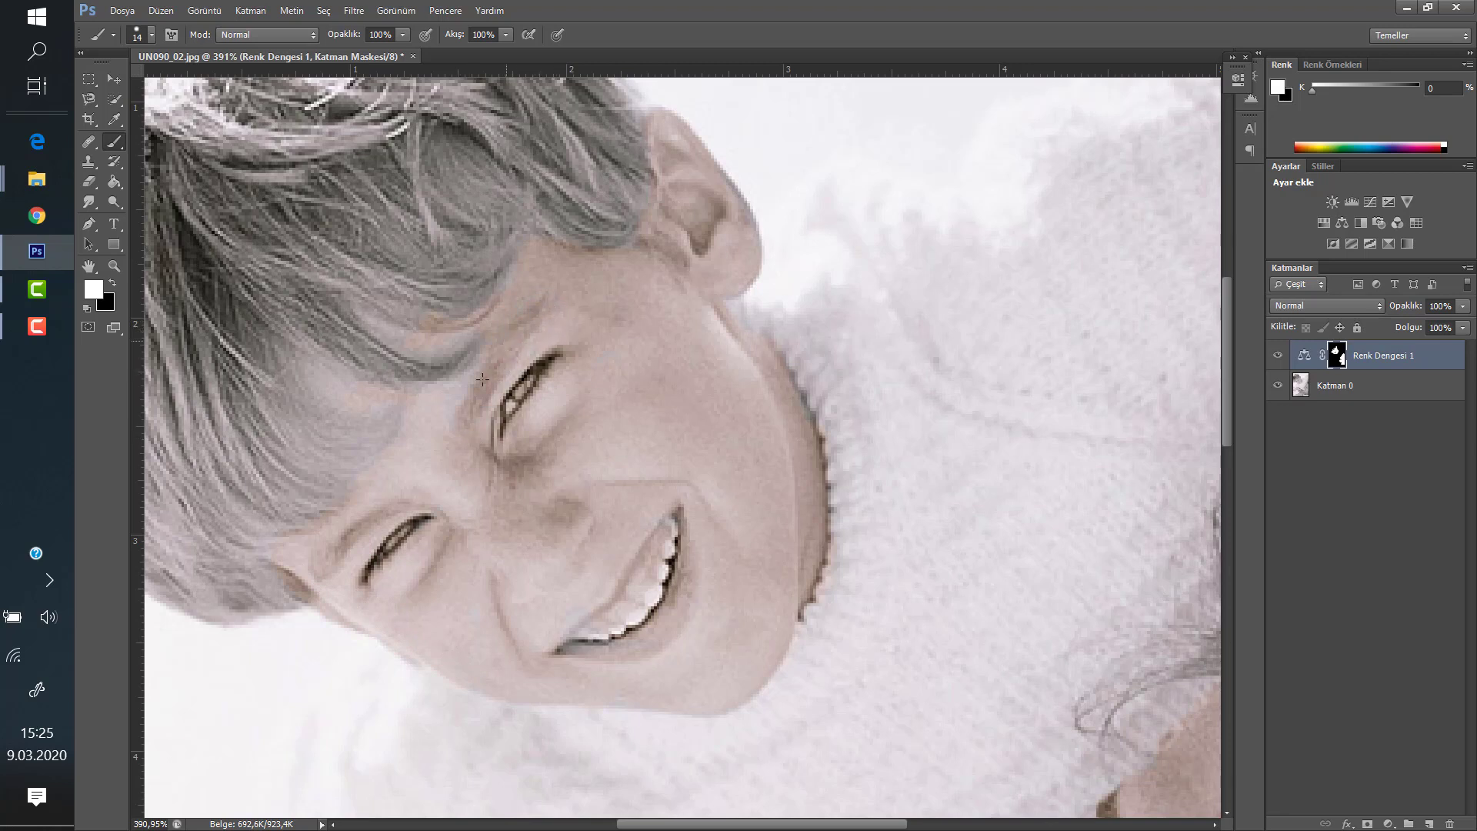
Set the brush to a fine 4-pixel size and zoom in on the boy's face
click(144, 34)
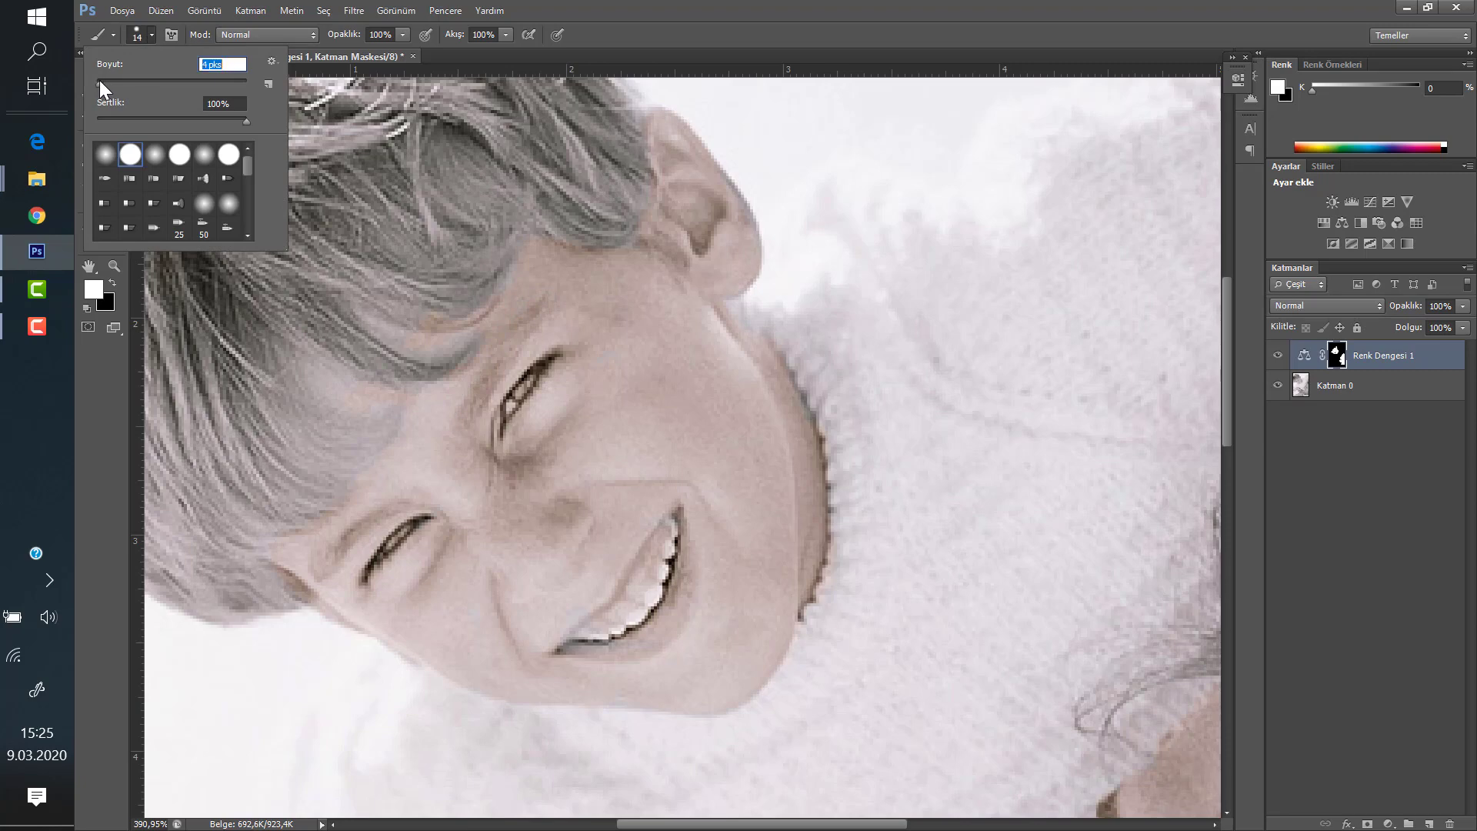
key(Return)
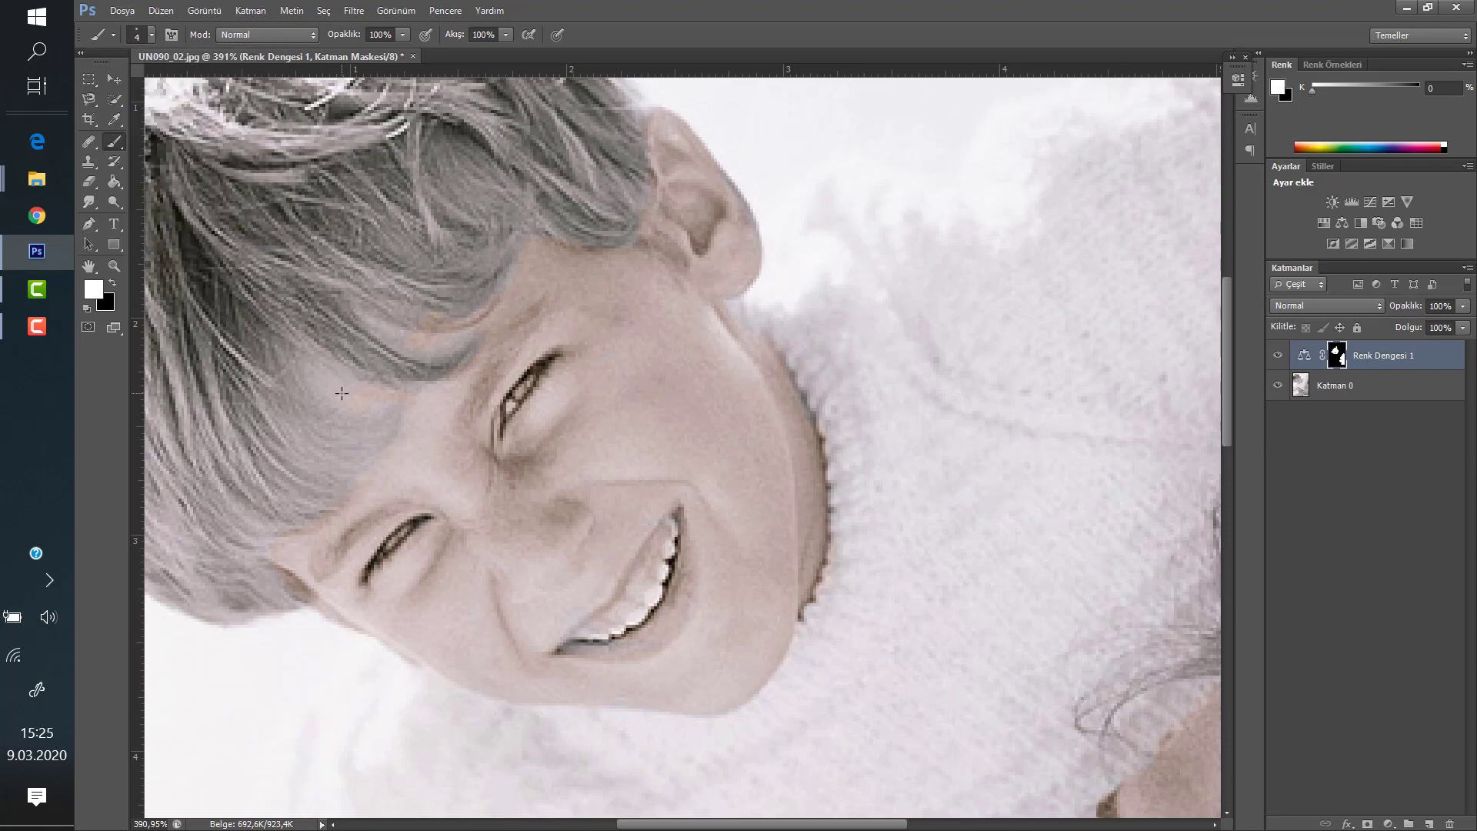
scroll(341, 393, up, 2)
scroll(431, 431, up, 4)
scroll(539, 462, up, 3)
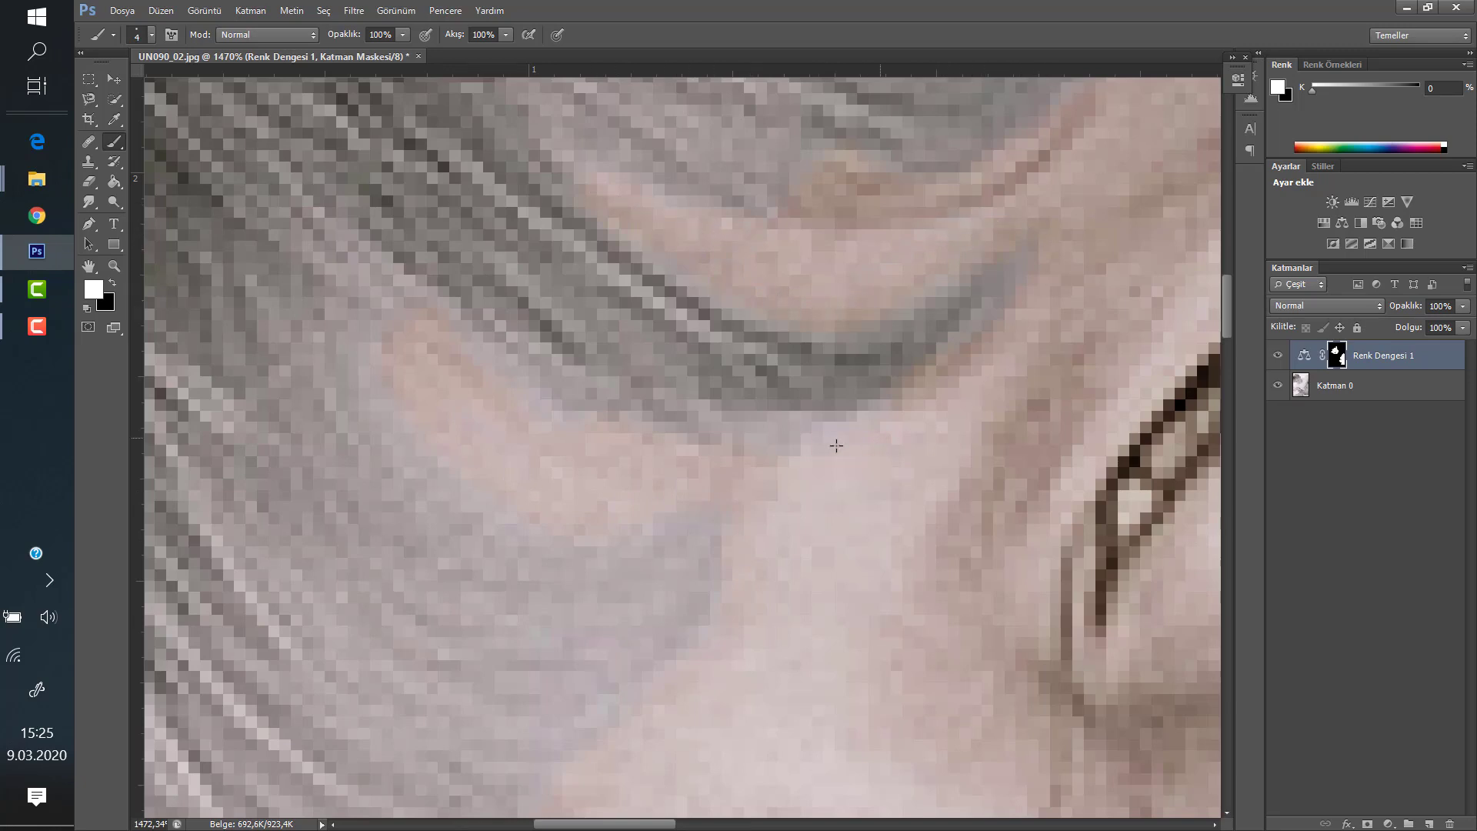
scroll(488, 360, down, 3)
scroll(489, 360, down, 3)
scroll(901, 280, down, 3)
scroll(902, 280, down, 2)
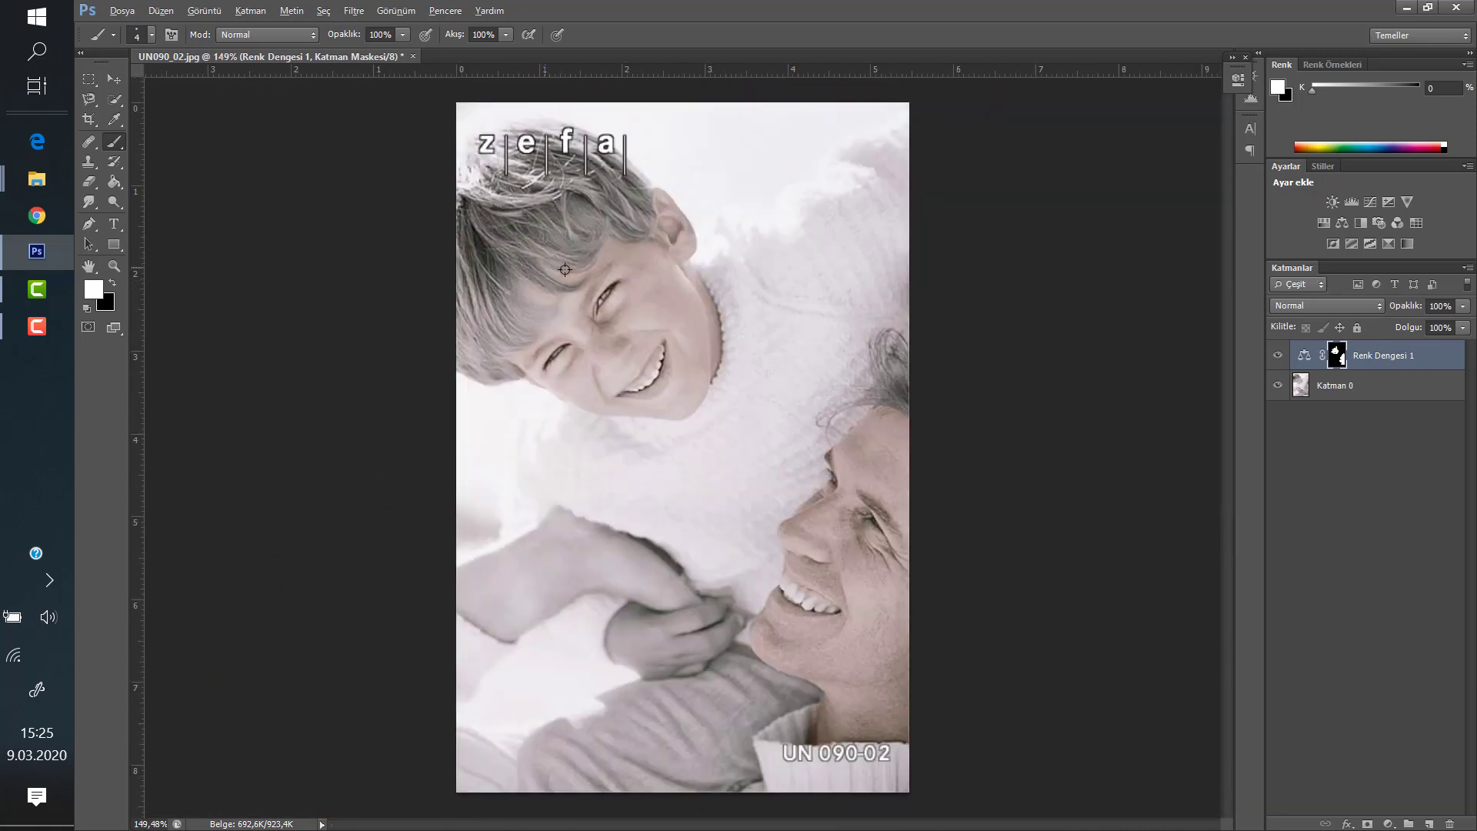
scroll(520, 292, up, 1)
scroll(517, 339, up, 2)
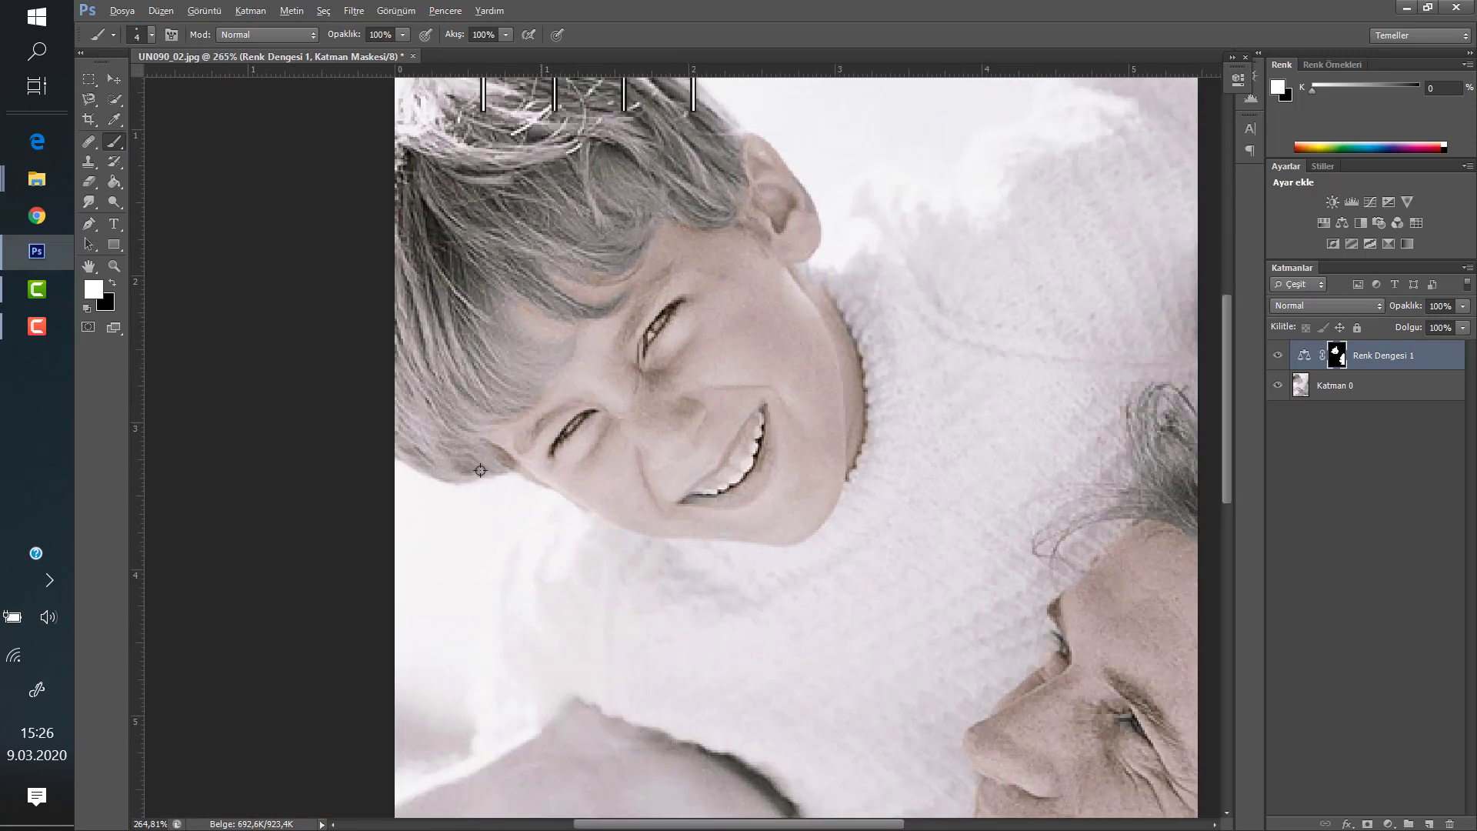
scroll(531, 442, up, 2)
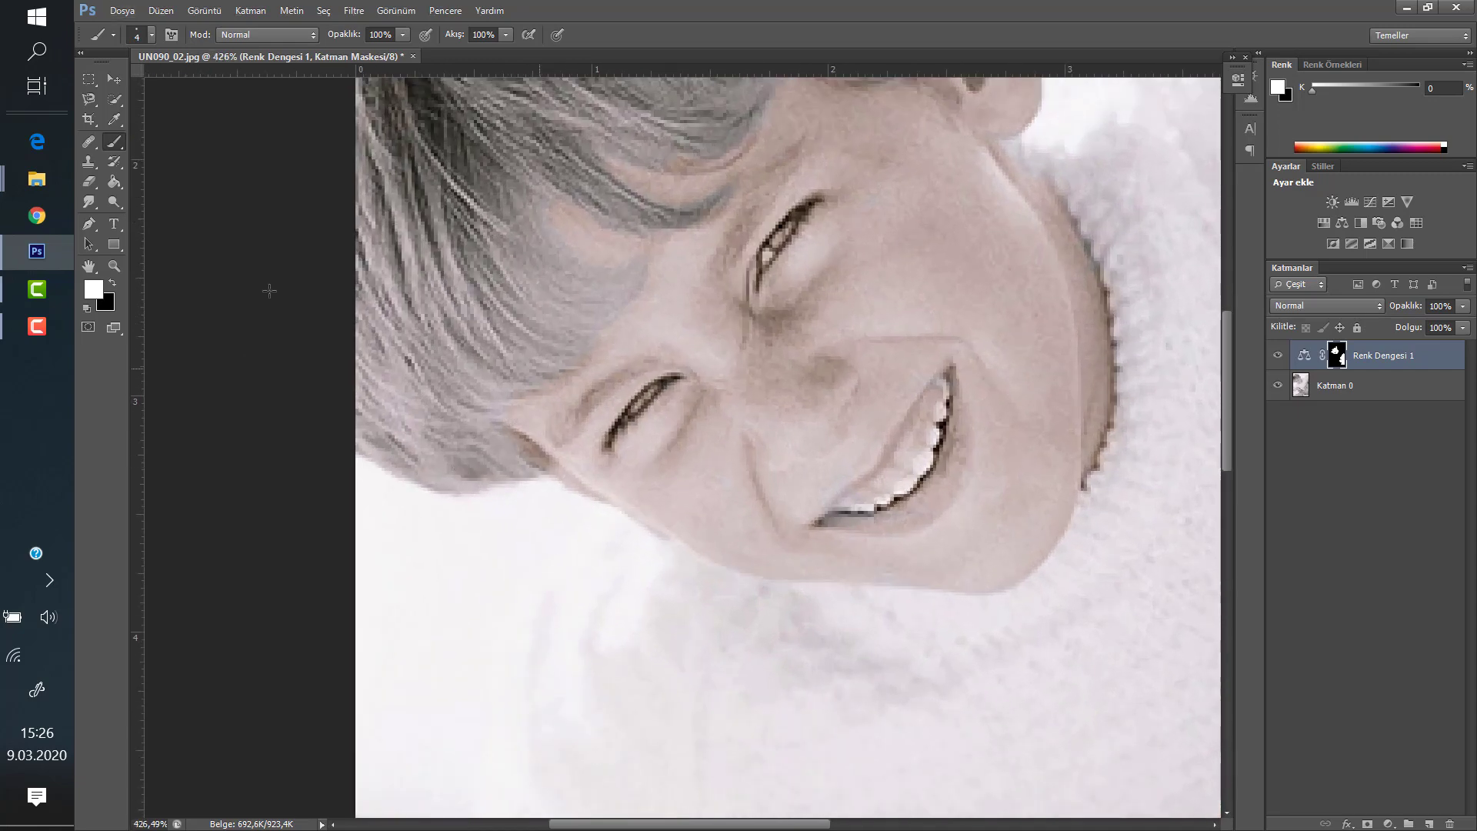
Swap the foreground between black and white while inspecting the mask edges around the boy's smile
click(113, 284)
scroll(524, 408, up, 2)
scroll(602, 360, up, 2)
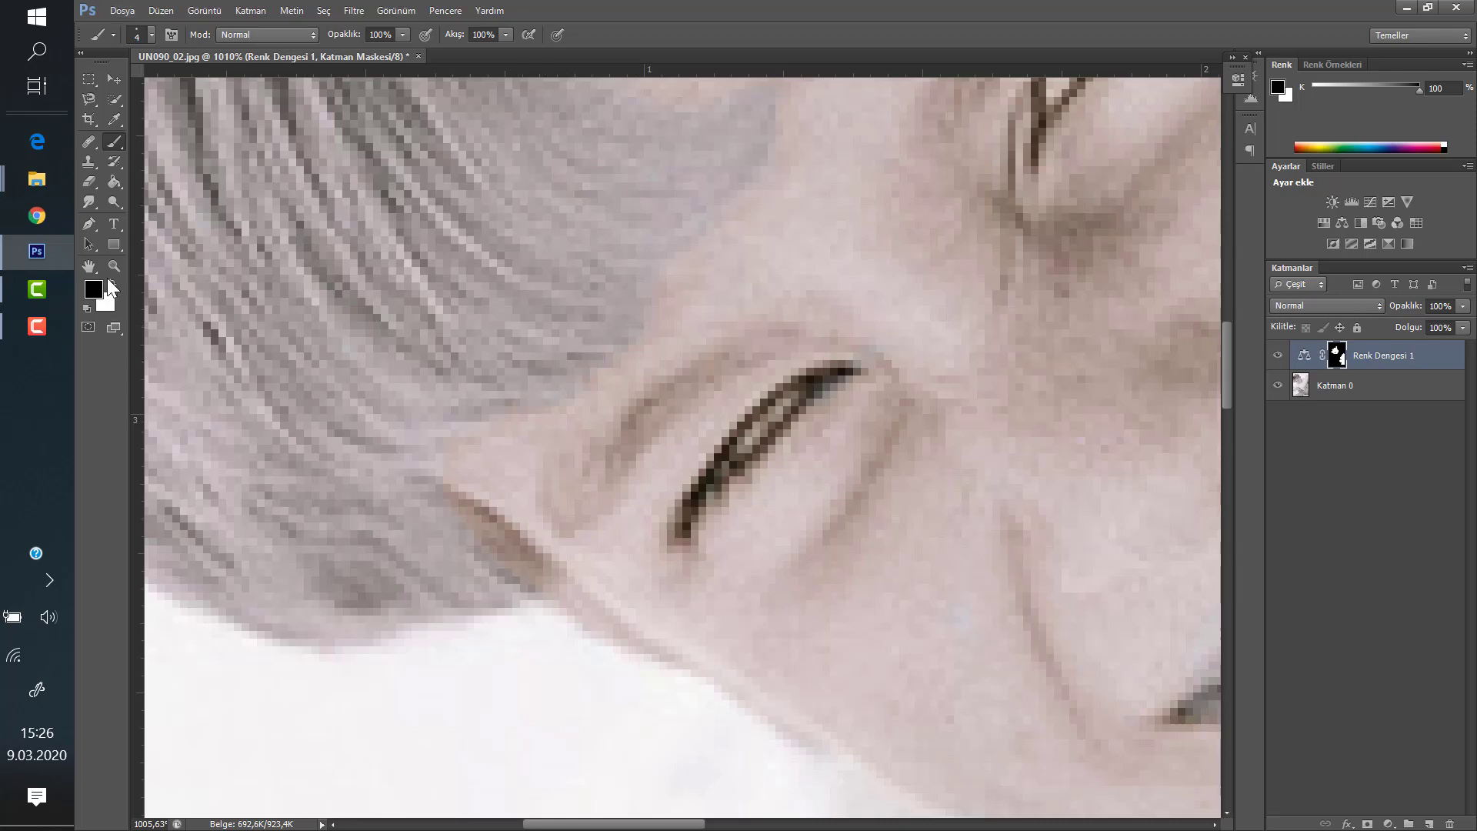
click(112, 283)
scroll(785, 230, down, 10)
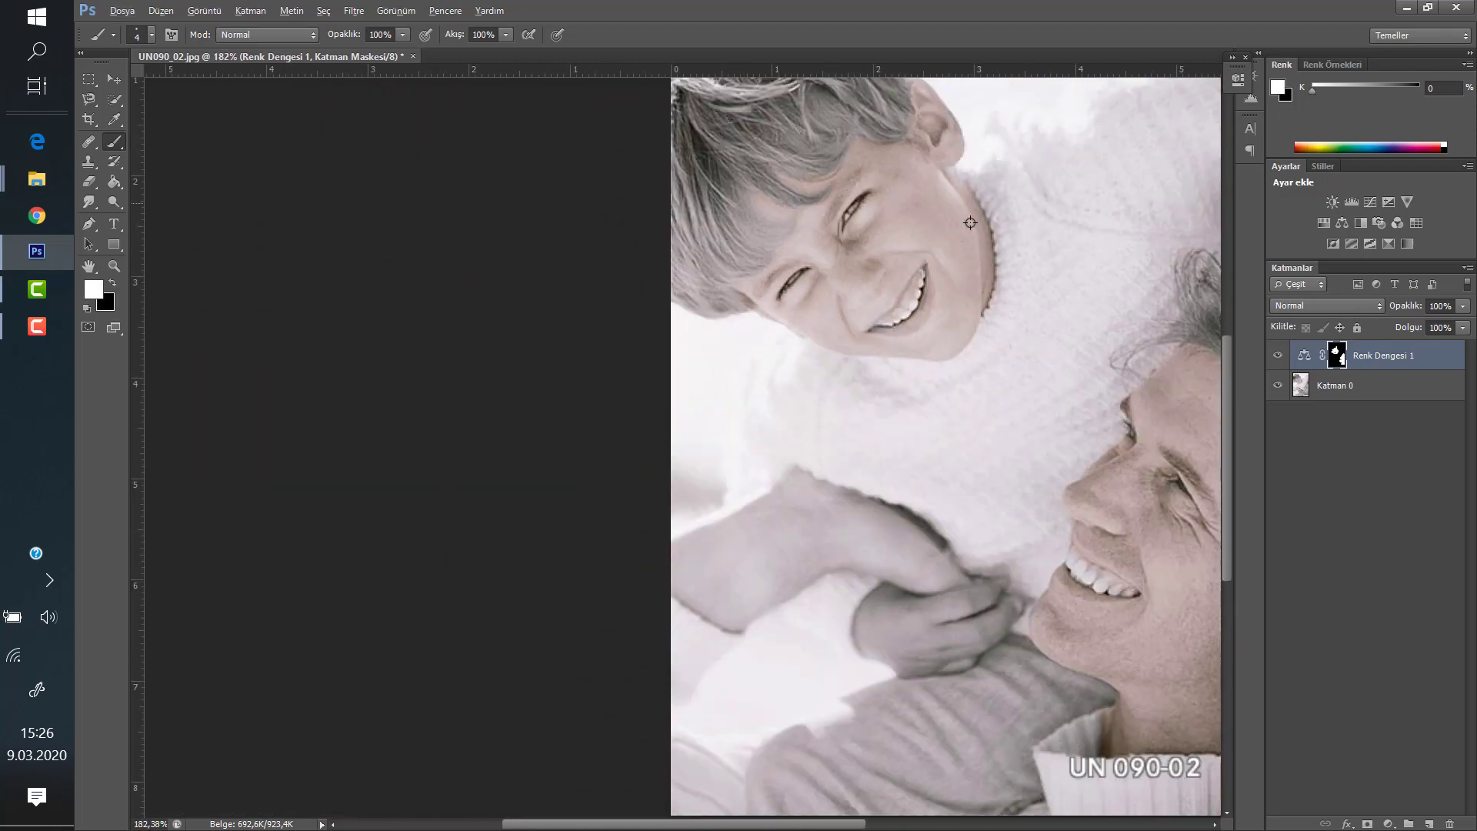
scroll(649, 217, up, 2)
scroll(650, 218, up, 2)
scroll(613, 149, up, 1)
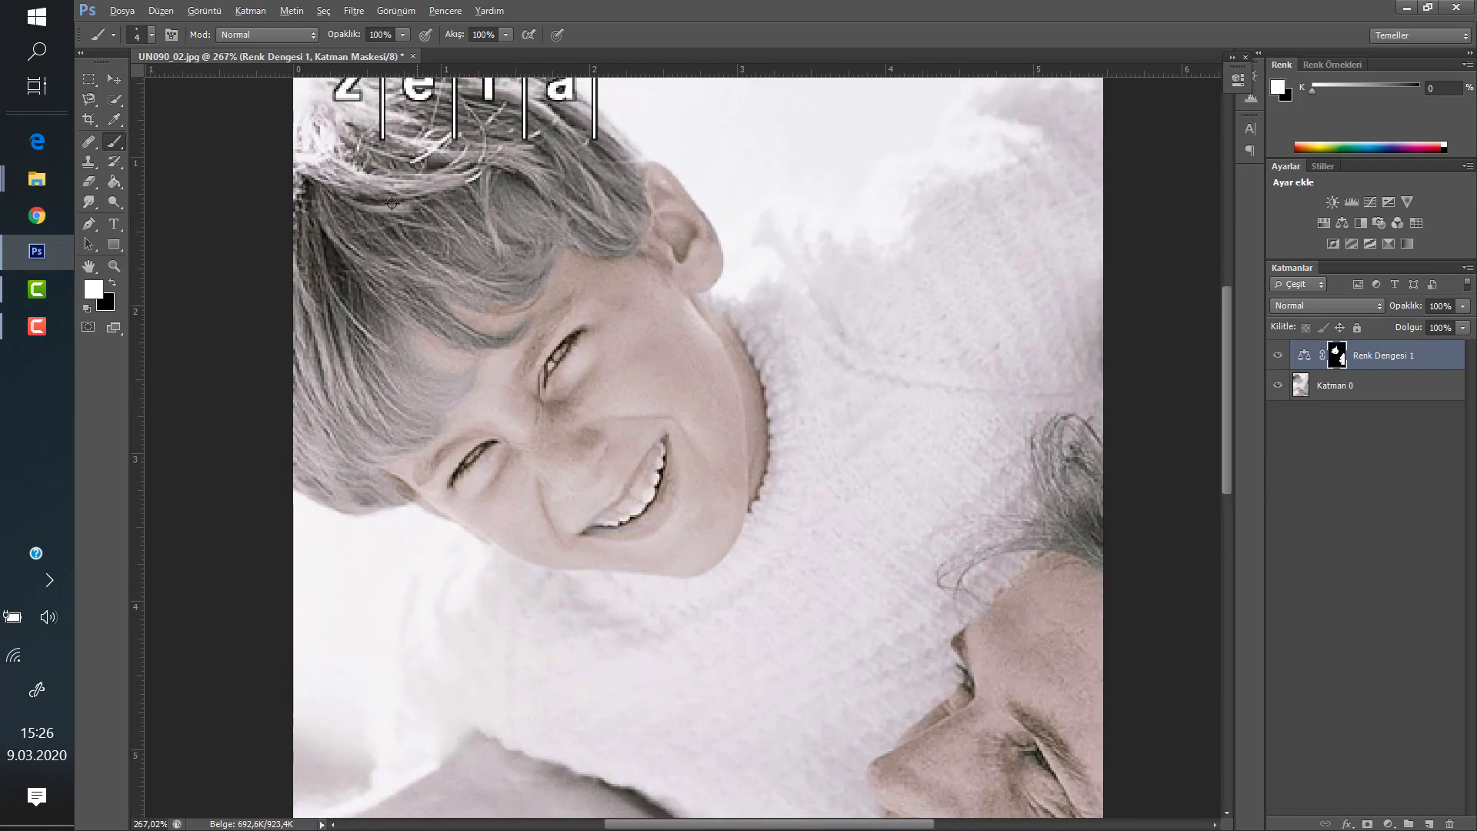
scroll(684, 479, down, 1)
scroll(684, 479, down, 1)
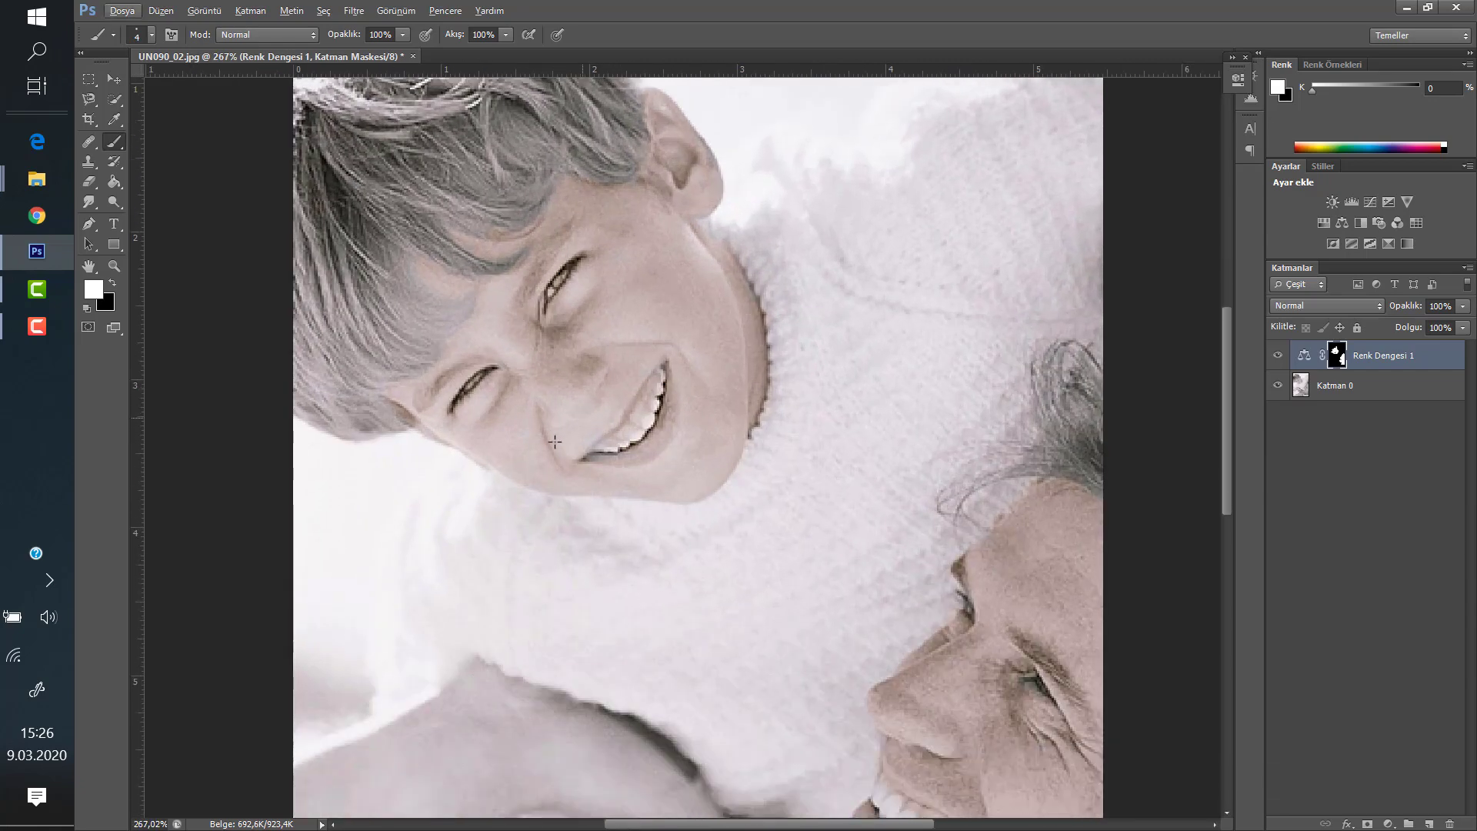
scroll(584, 412, up, 2)
scroll(583, 412, up, 2)
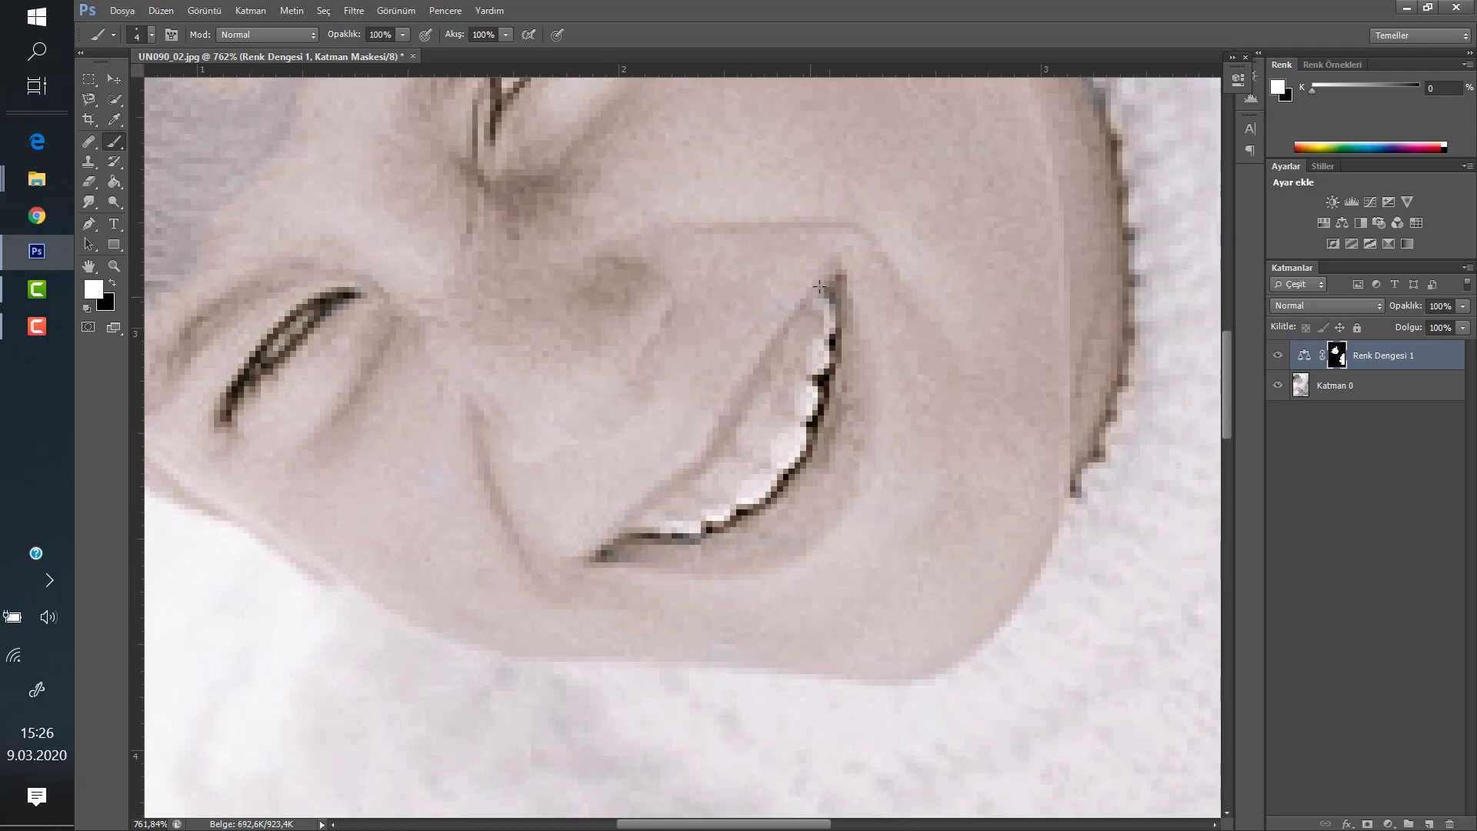
scroll(756, 300, down, 3)
scroll(663, 284, down, 3)
scroll(462, 277, down, 2)
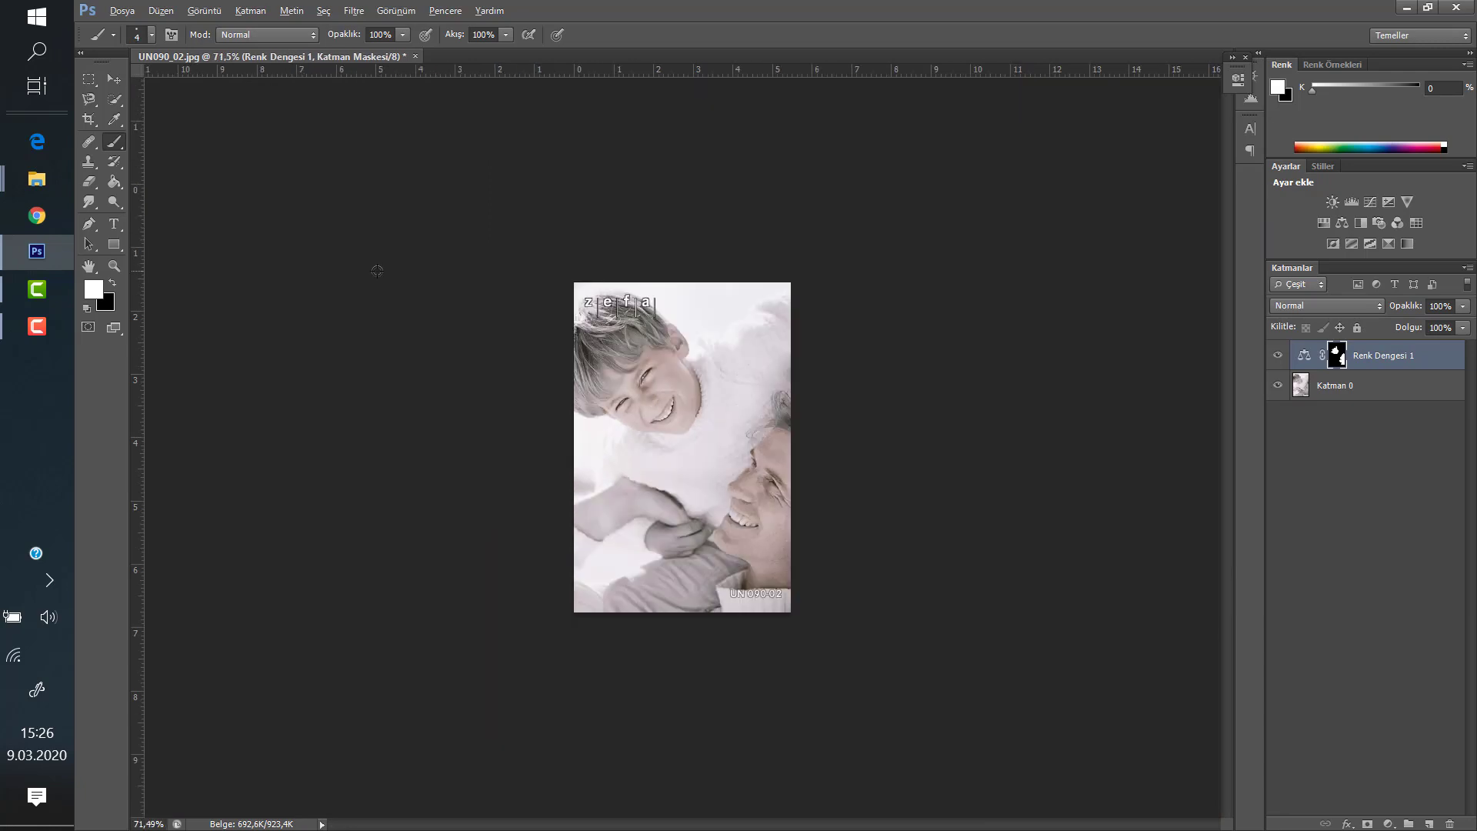
scroll(377, 271, up, 3)
Enlarge the brush to 29 pixels and paint the boy's arm into the Renk Dengesi 1 mask
scroll(377, 271, up, 1)
click(151, 35)
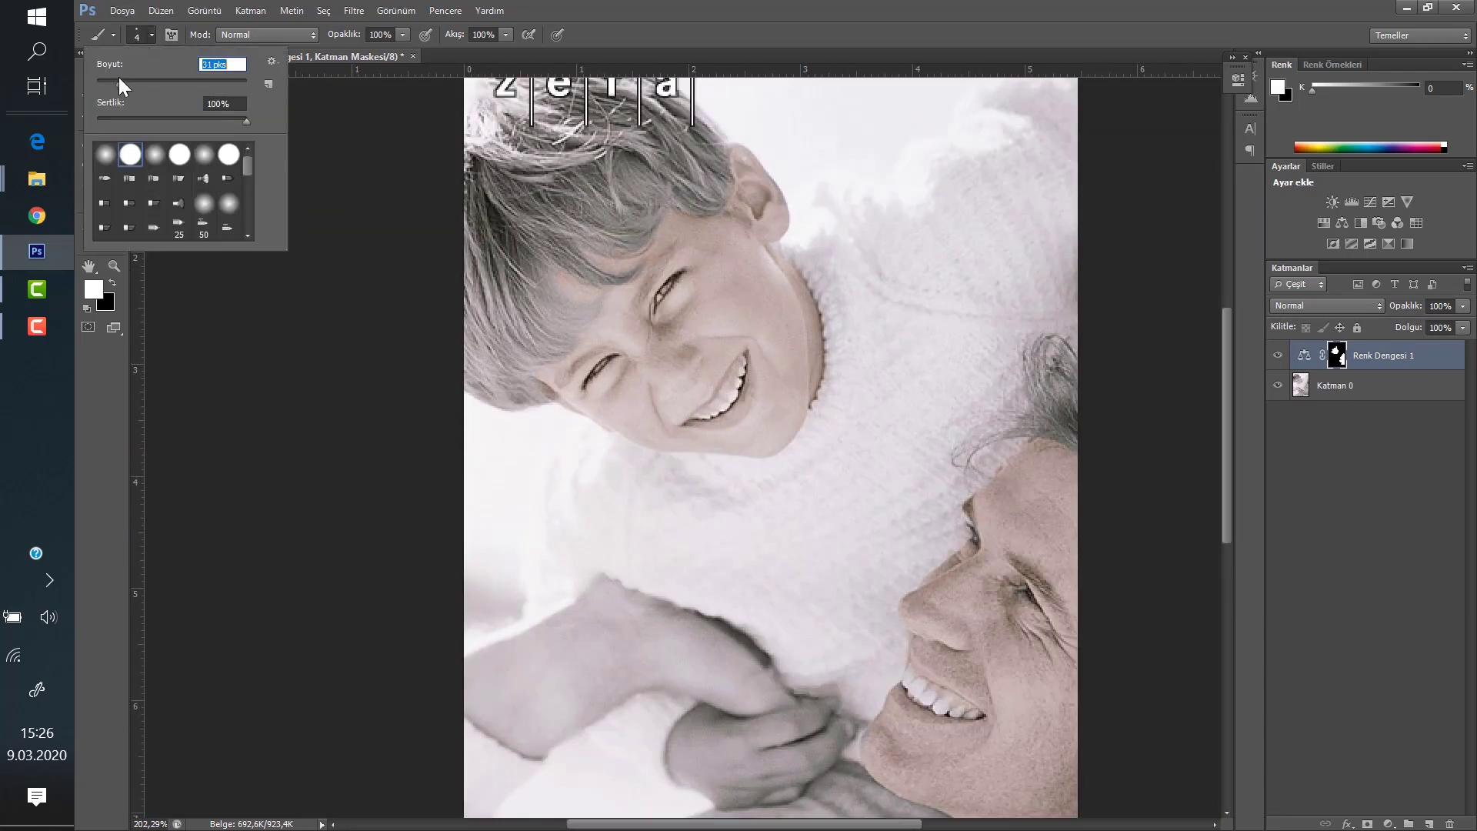
click(557, 674)
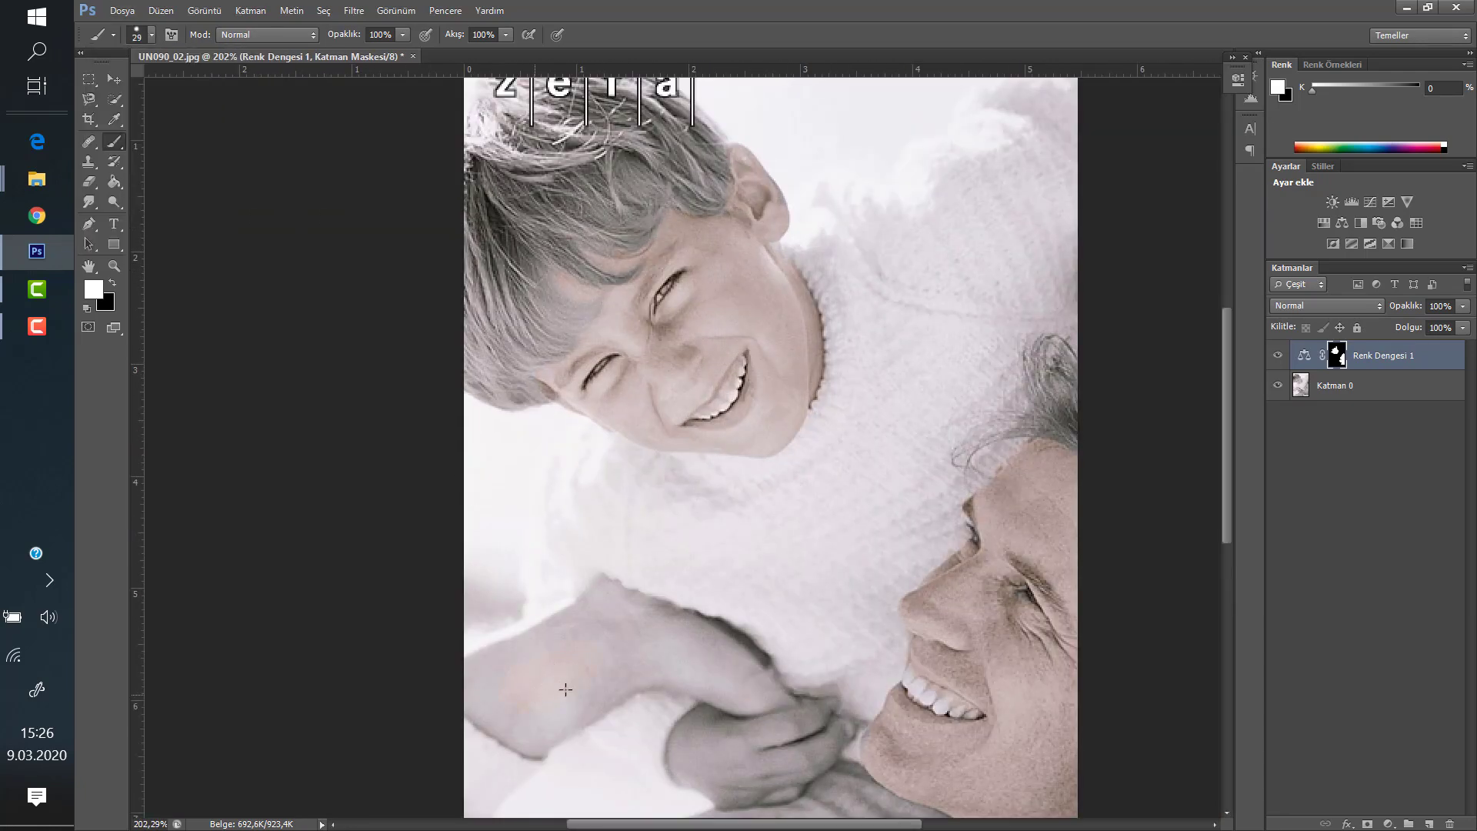
mouse_move(556, 722)
mouse_down()
mouse_move(607, 594)
mouse_move(652, 672)
mouse_move(746, 704)
mouse_move(715, 734)
mouse_up()
scroll(679, 674, down, 3)
scroll(679, 675, down, 2)
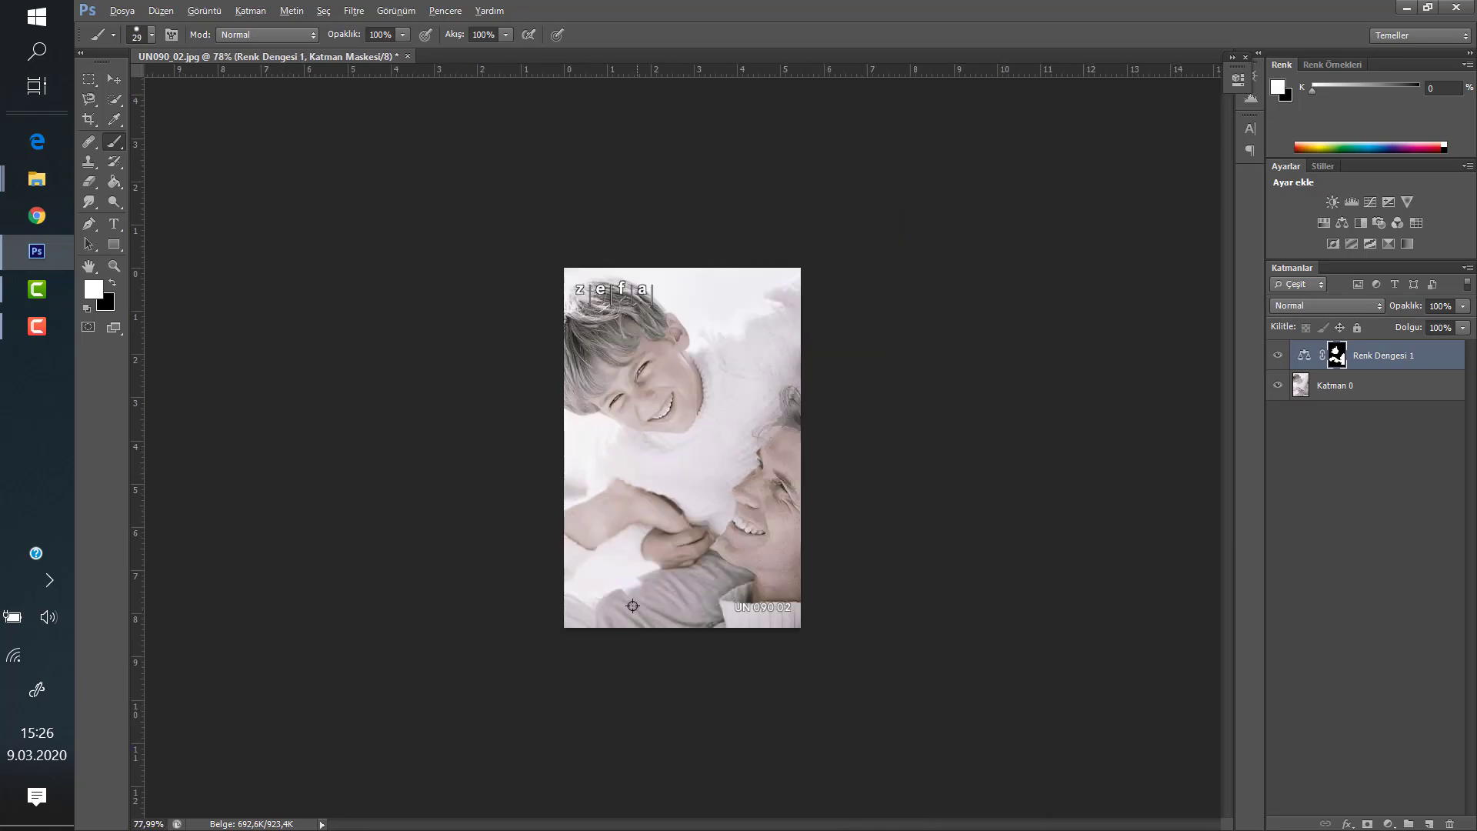
scroll(633, 605, down, 1)
scroll(653, 485, up, 1)
scroll(699, 482, up, 2)
scroll(706, 483, up, 1)
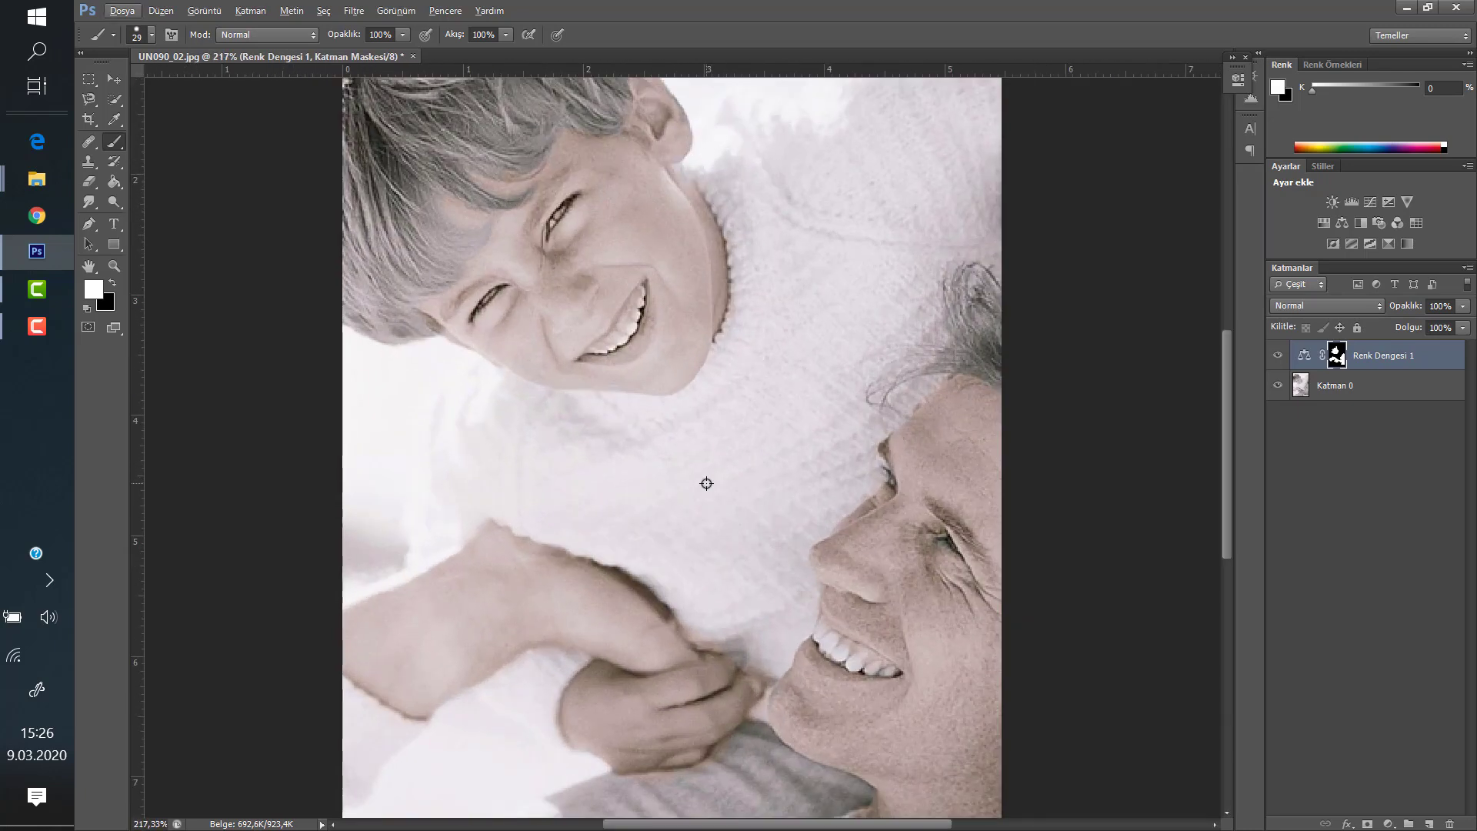
Paint black on the Color Balance mask with a resized brush where the hand meets the chin
scroll(706, 484, down, 3)
scroll(769, 524, down, 3)
scroll(739, 469, down, 3)
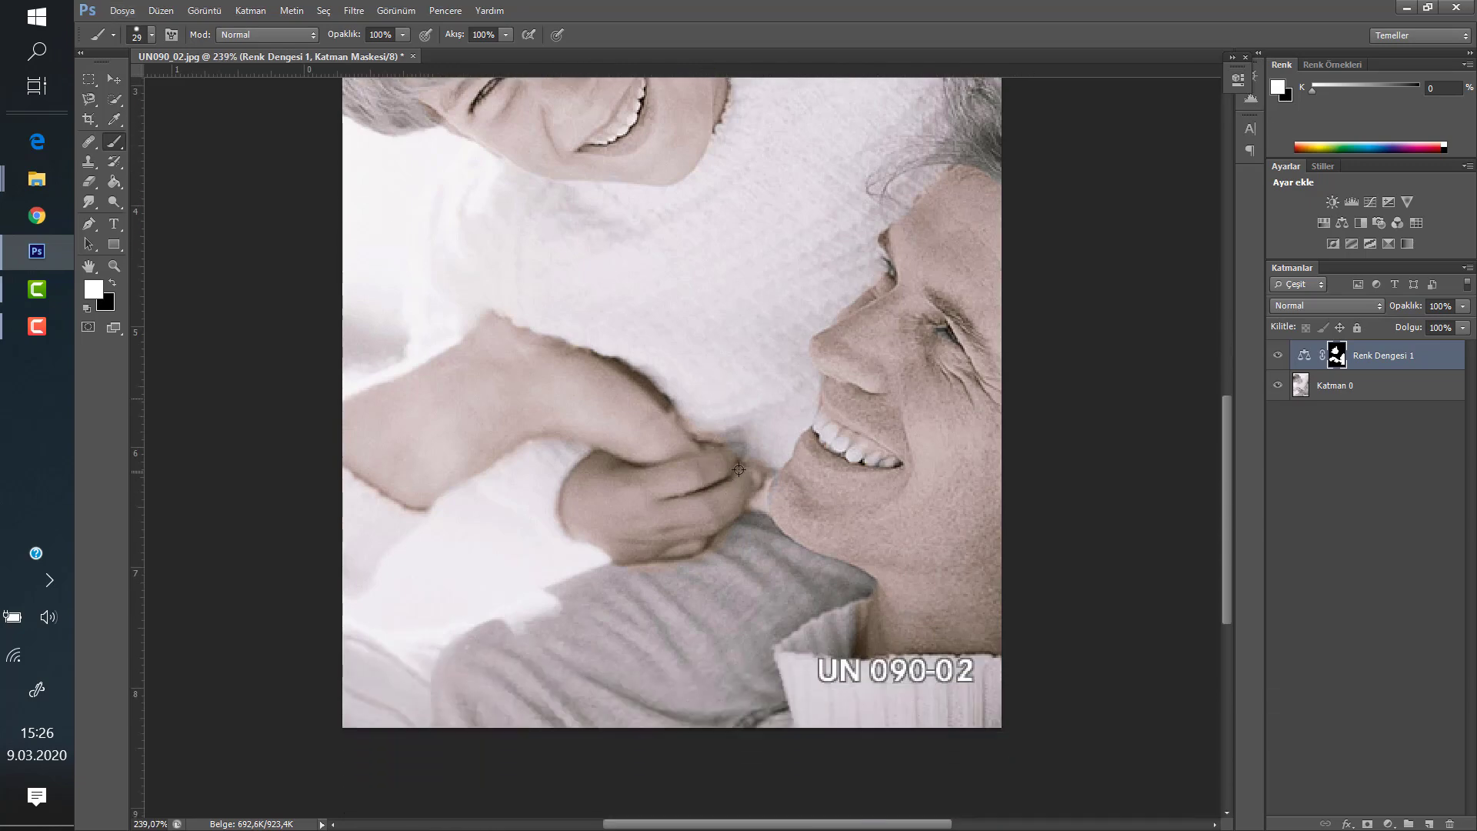
scroll(739, 469, up, 2)
scroll(677, 462, up, 1)
key(x)
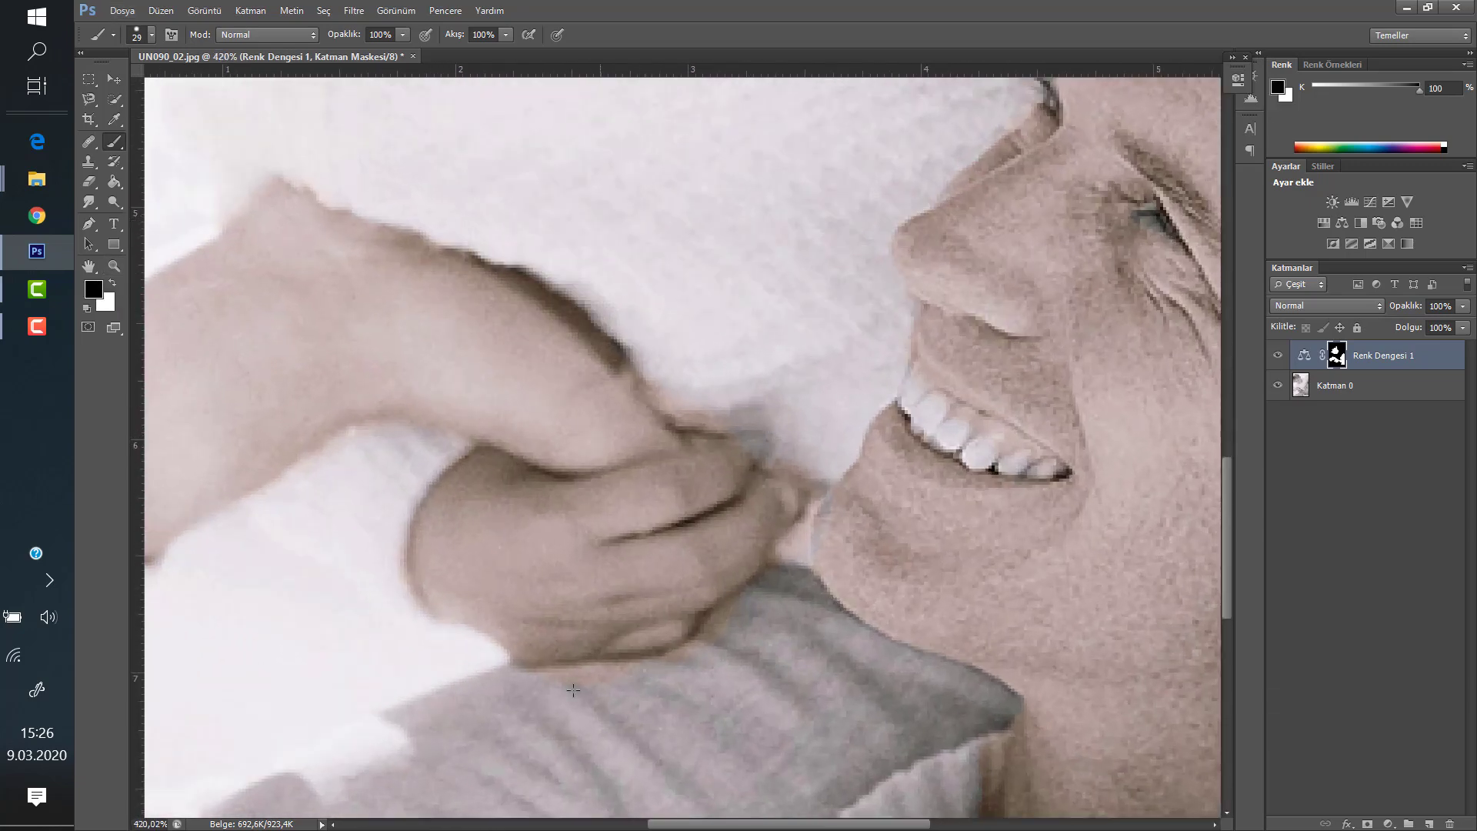
click(142, 31)
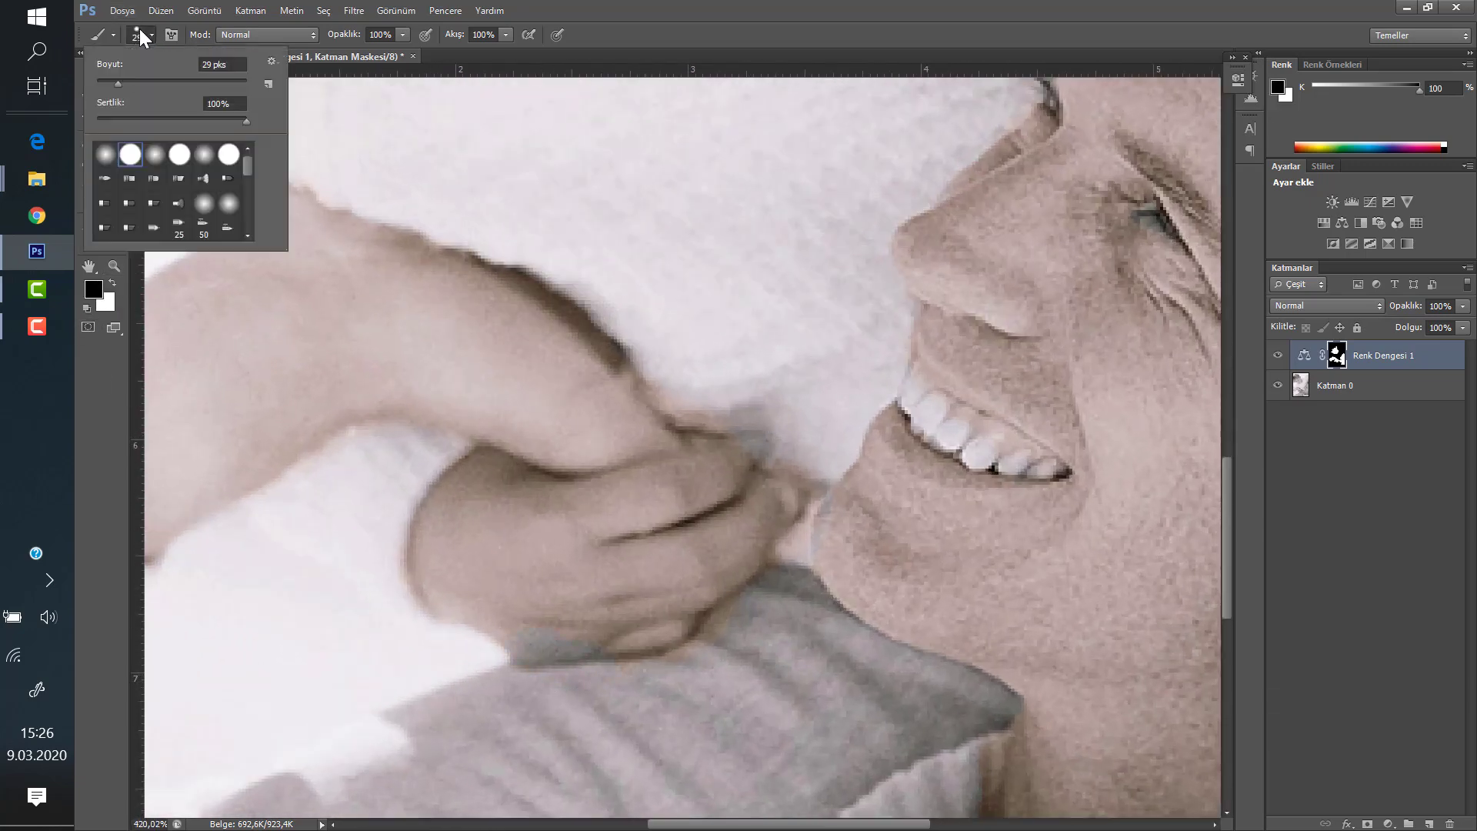
click(625, 677)
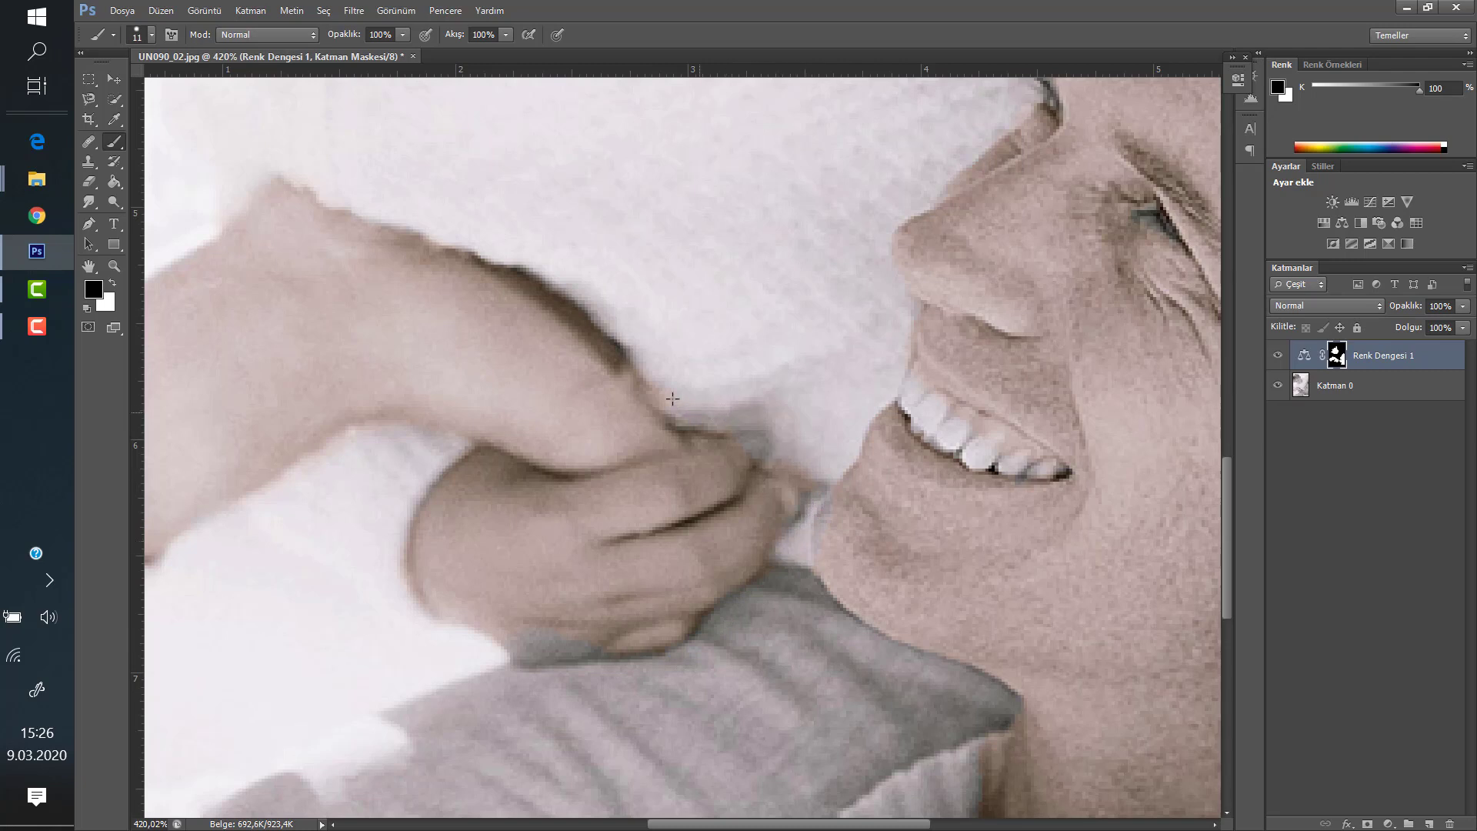
Switch back to painting white with a smaller brush to refine the finger edges
click(113, 283)
click(135, 35)
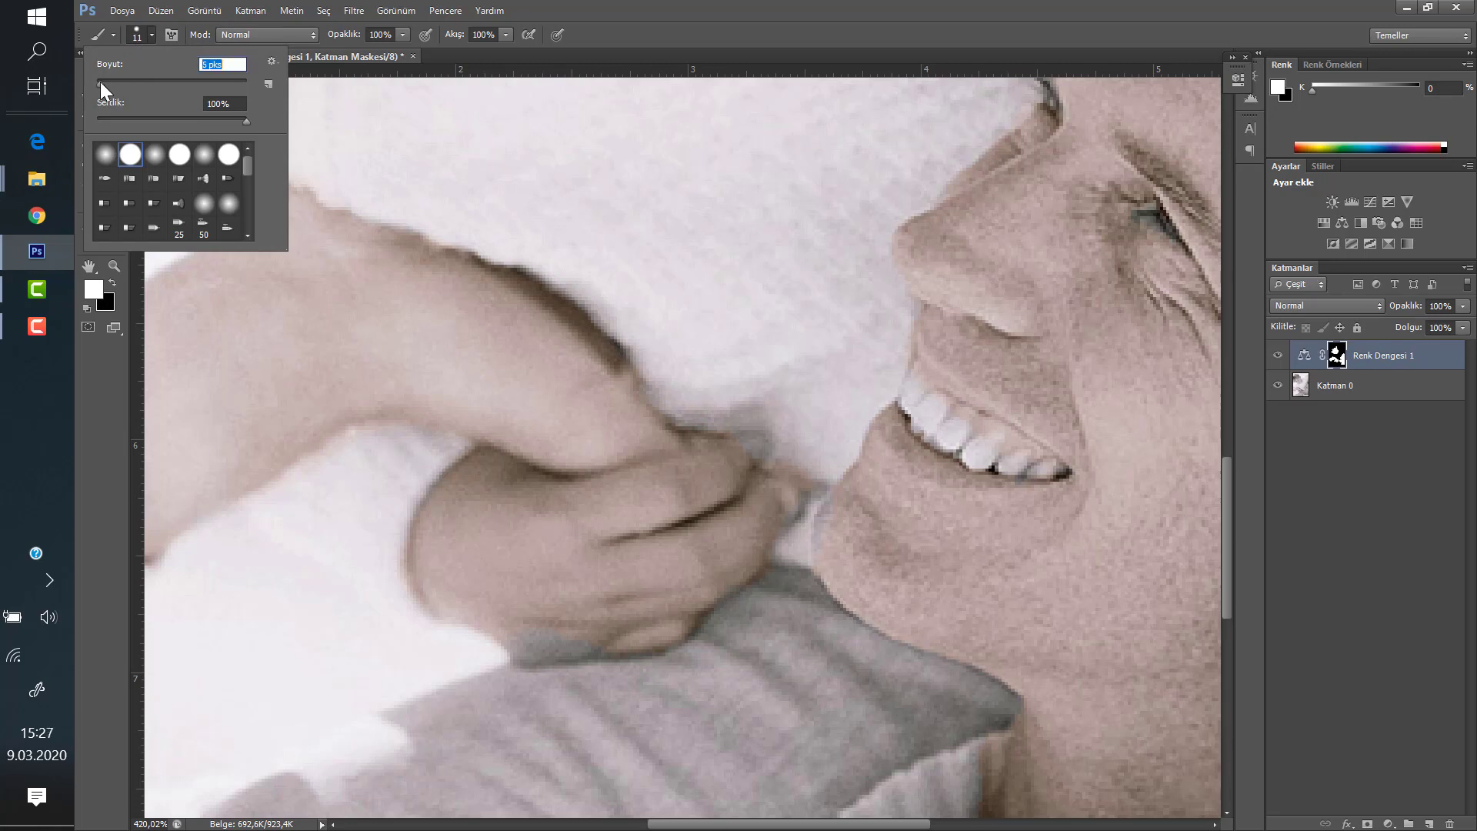
click(603, 579)
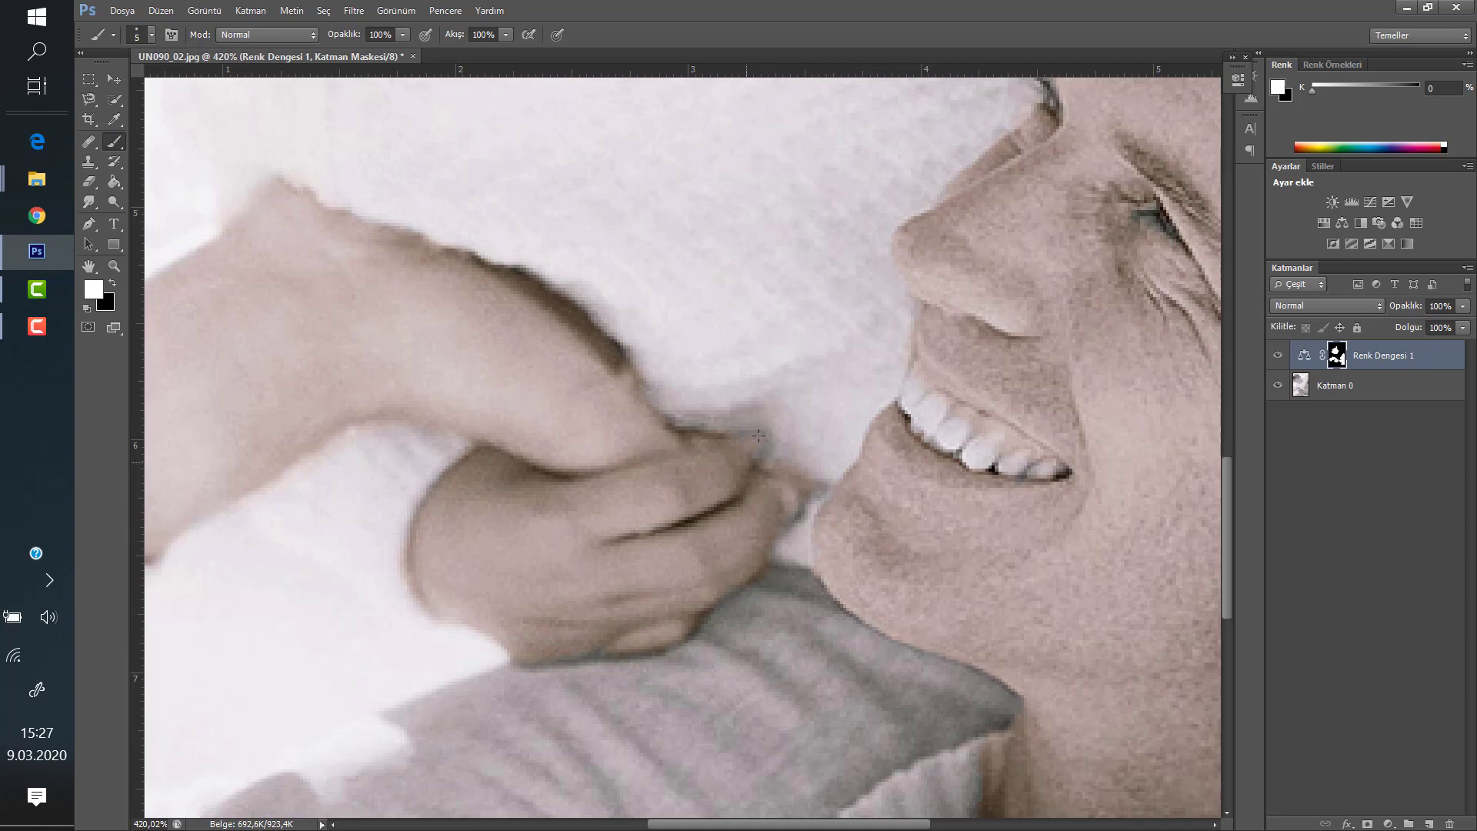
scroll(696, 425, down, 3)
Switch to the Move tool and zoom in around the boy's head
scroll(691, 400, down, 3)
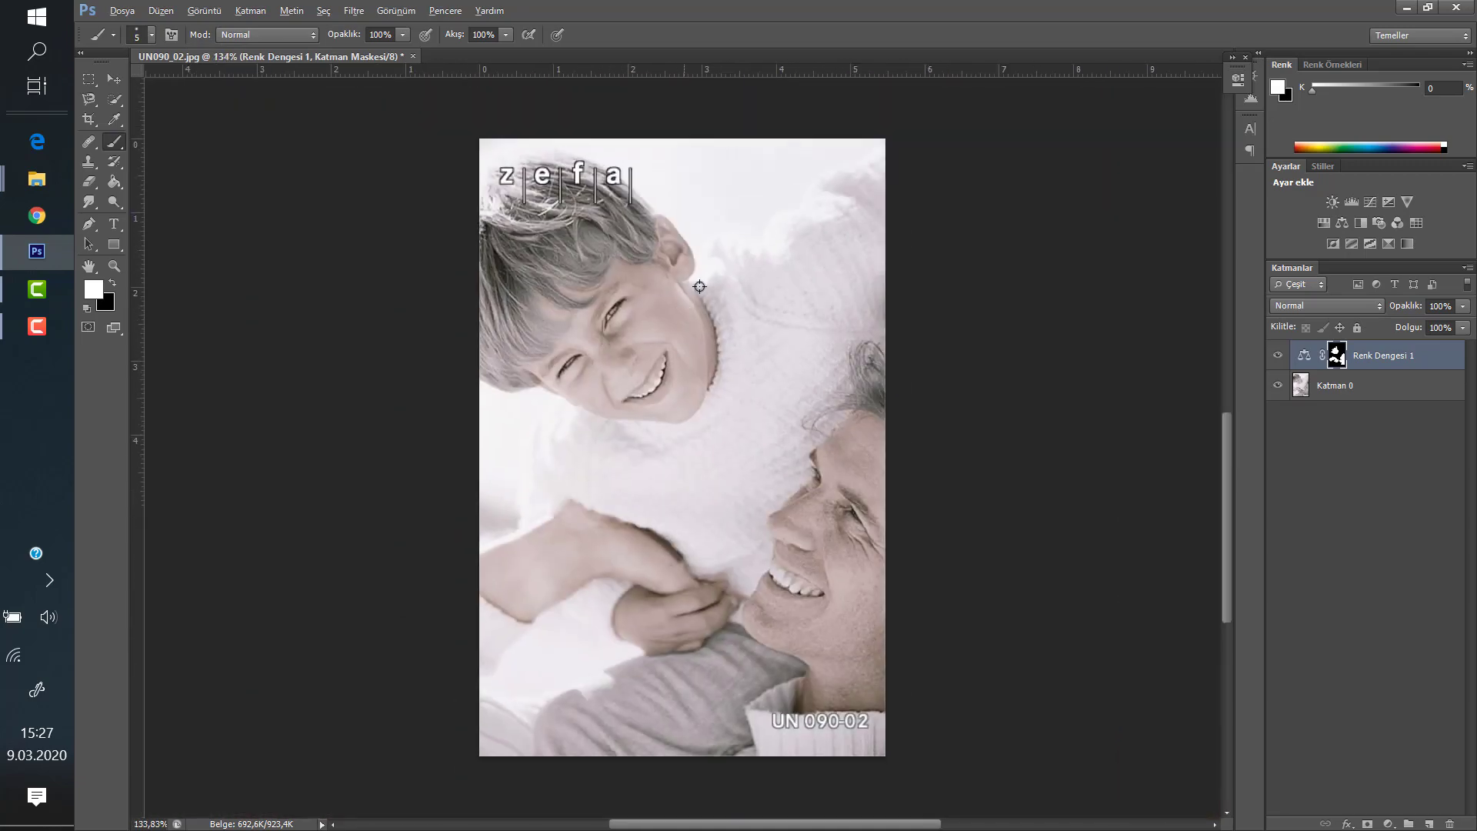
scroll(687, 373, down, 2)
scroll(686, 373, down, 1)
scroll(686, 373, up, 4)
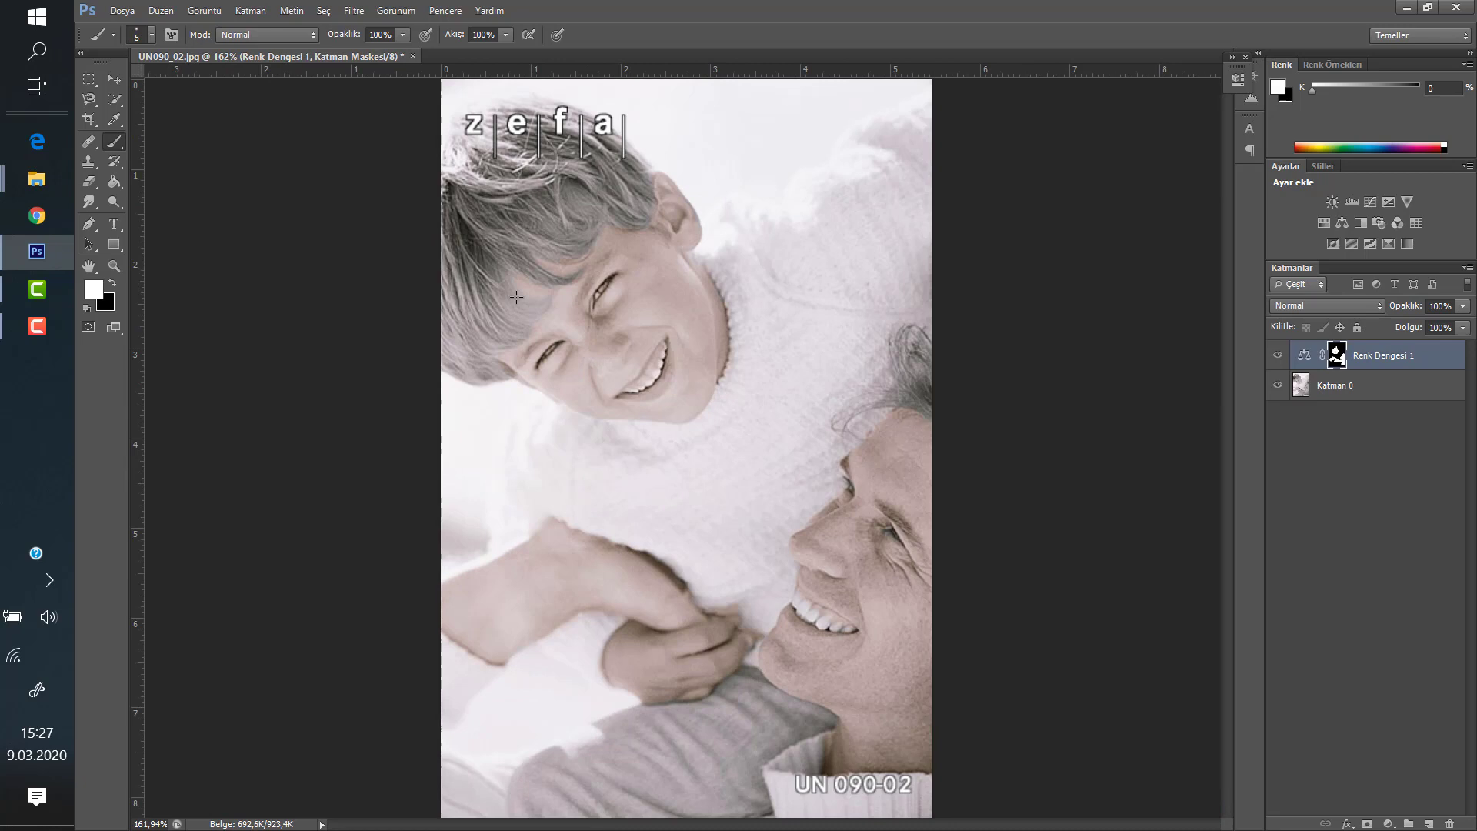
click(112, 77)
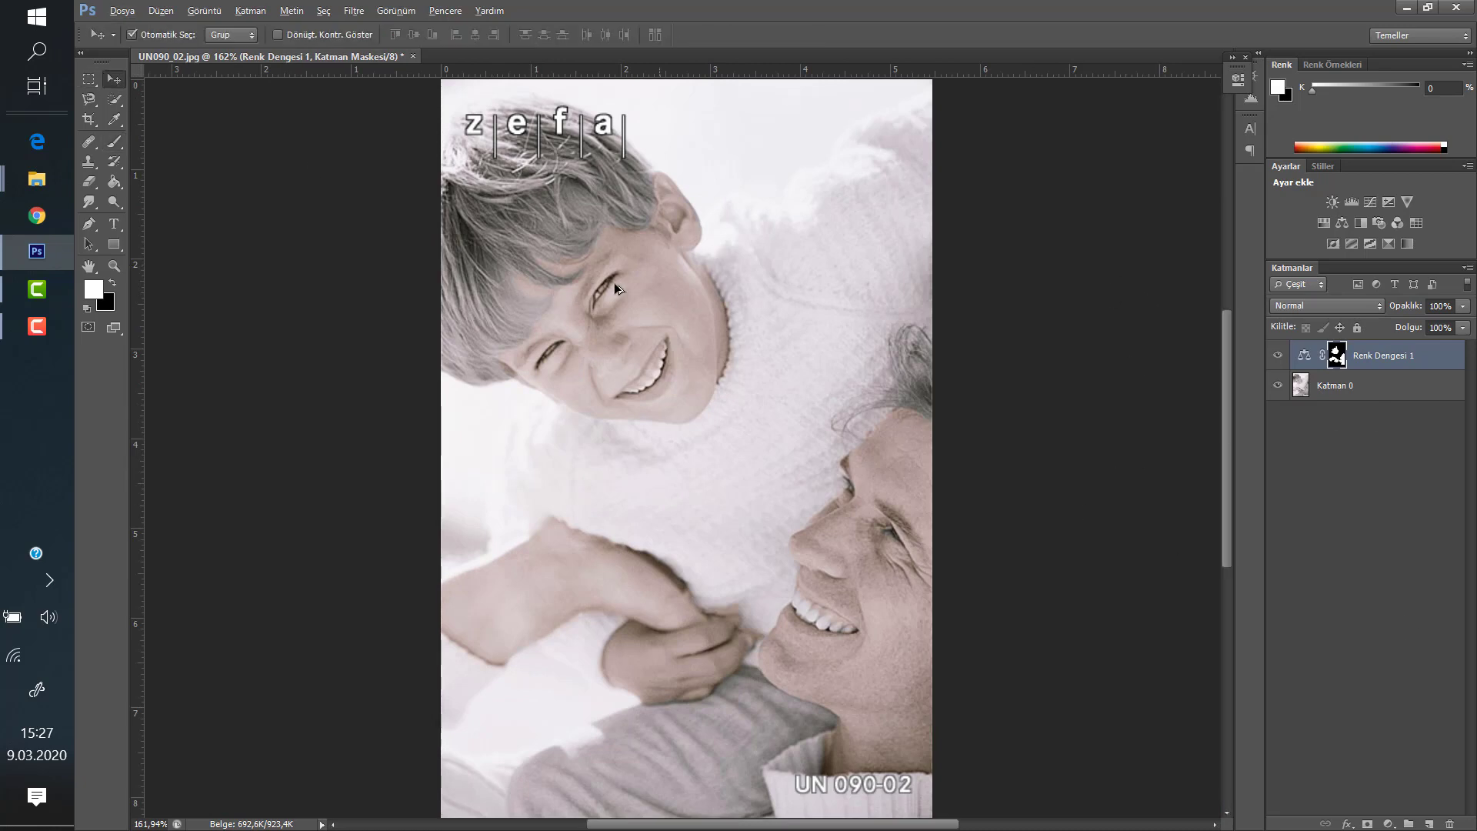
scroll(604, 297, down, 2)
scroll(594, 308, up, 2)
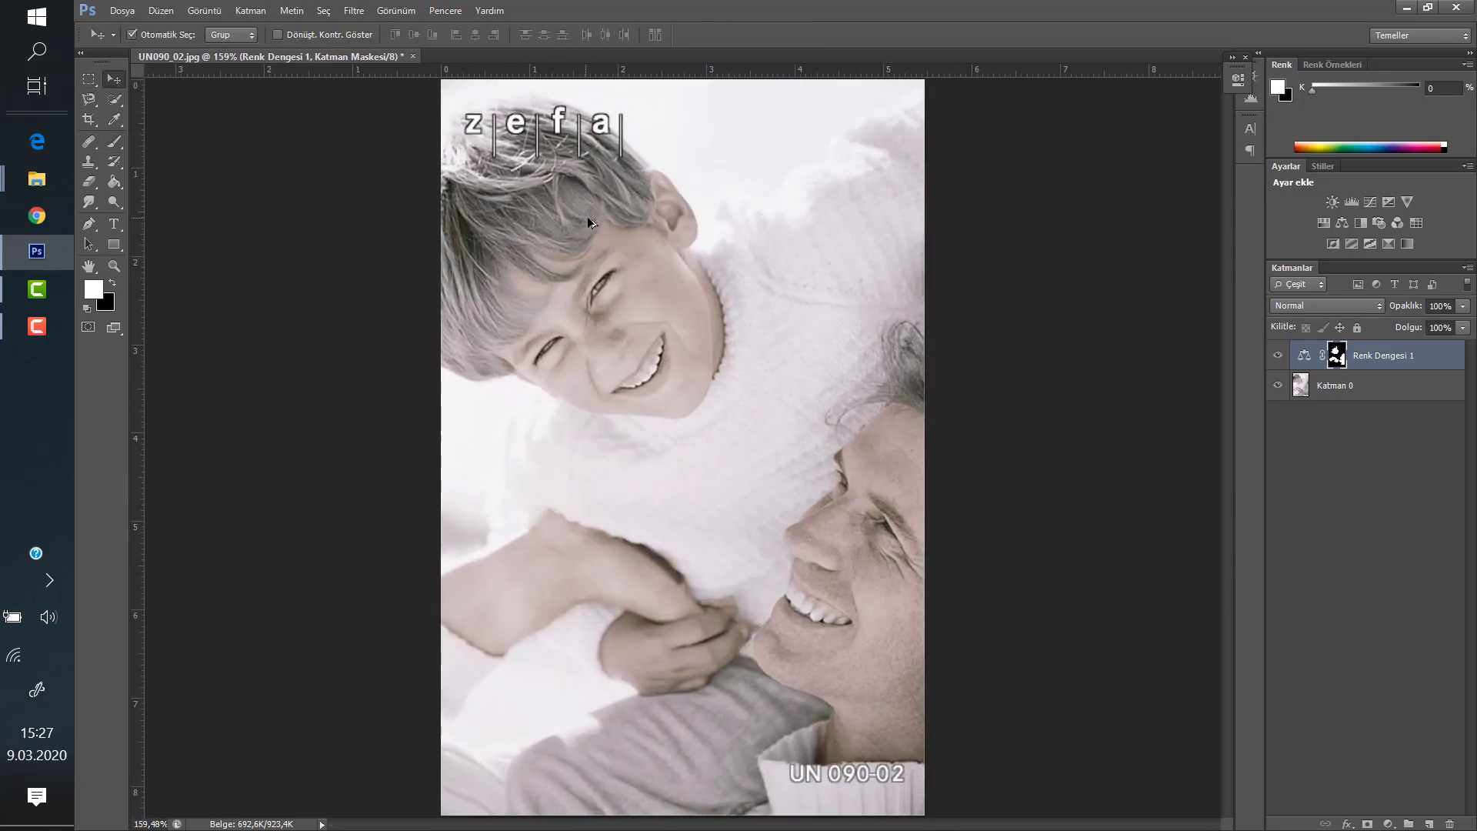
scroll(588, 215, up, 4)
scroll(250, 146, up, 2)
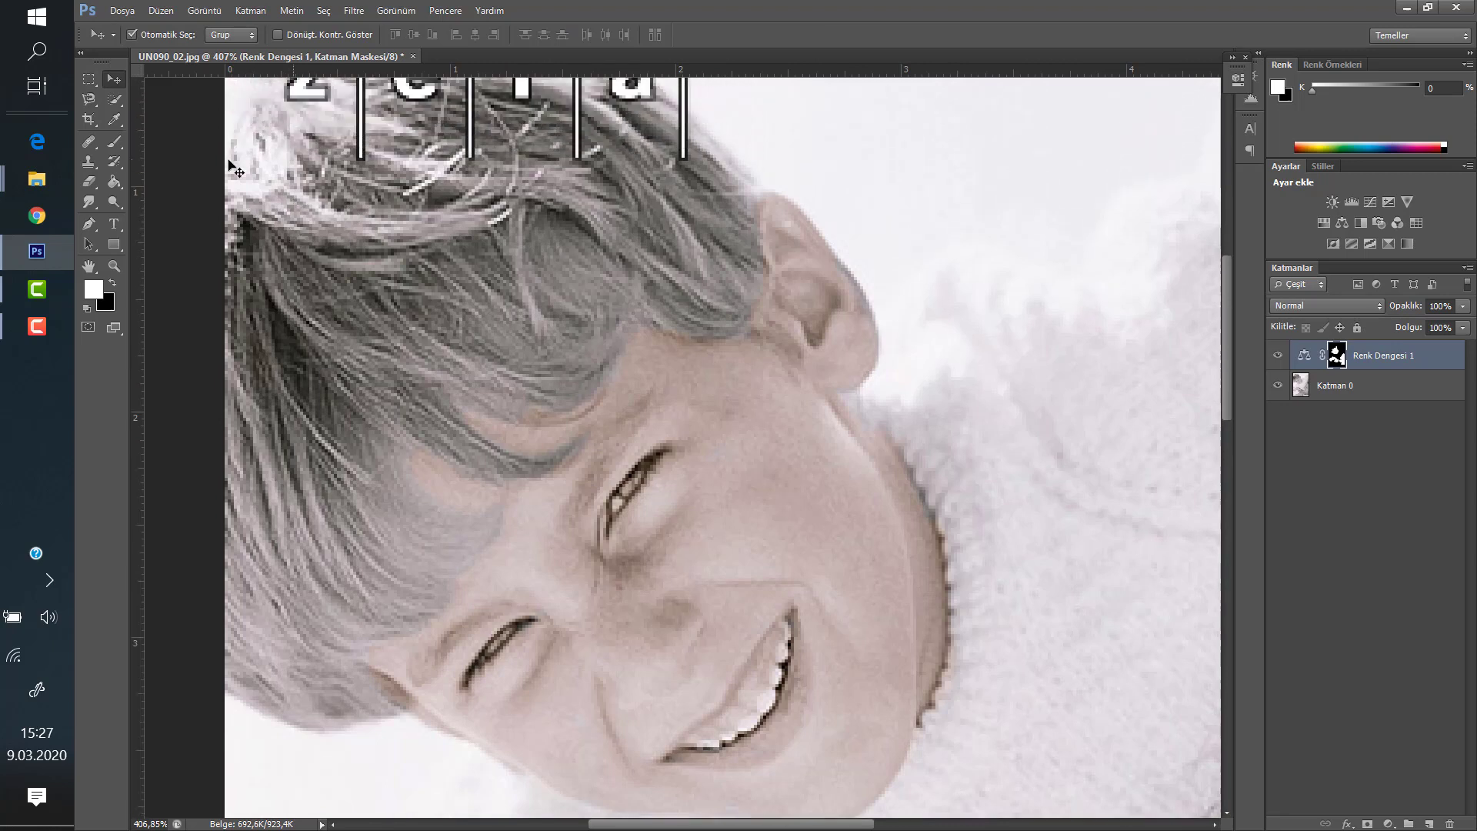
Quick-select the boy's hair on Katman 0, using Alt to subtract stray areas
click(114, 140)
drag(117, 99, 163, 105)
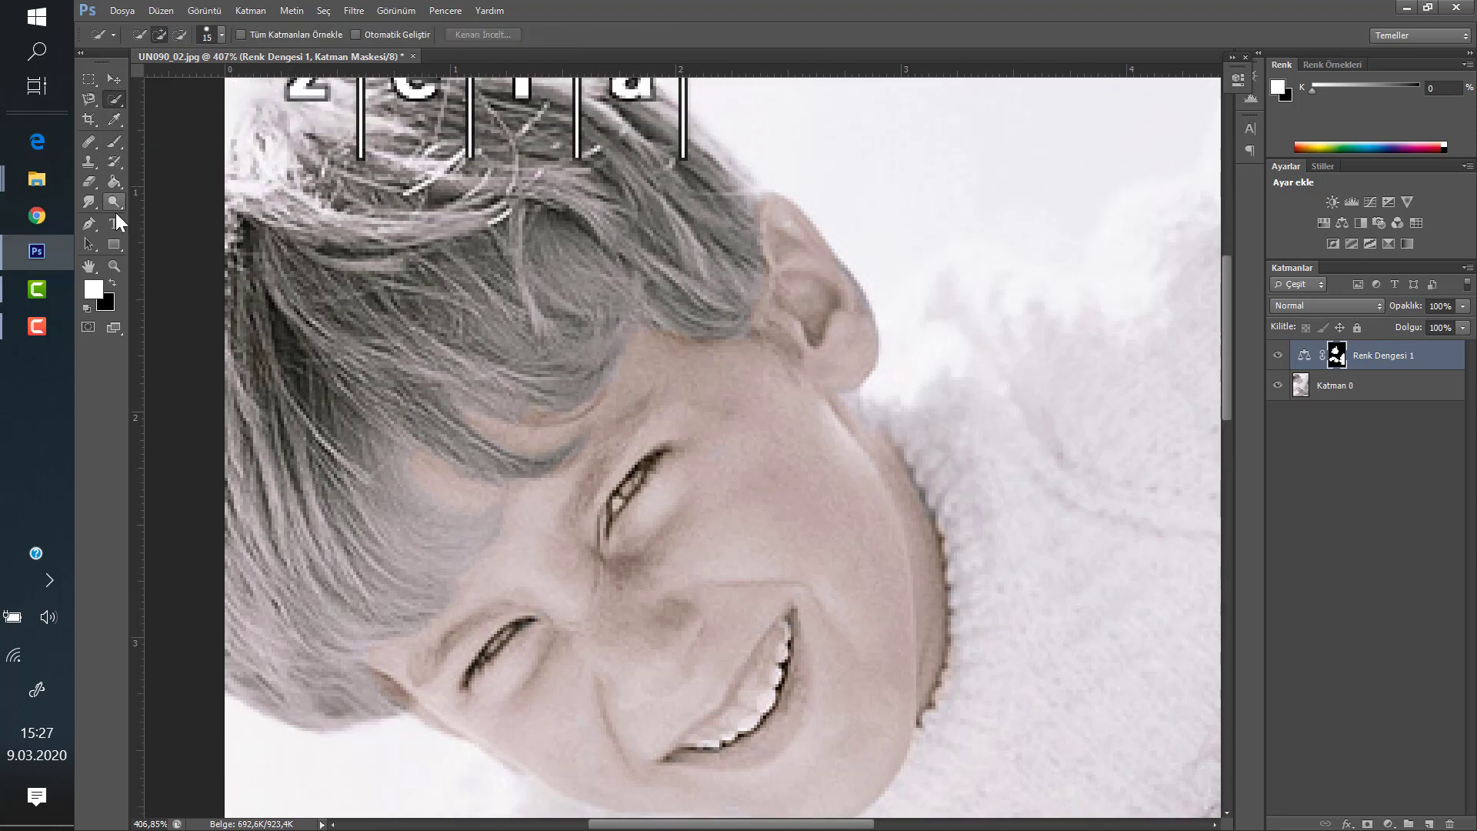
click(1383, 397)
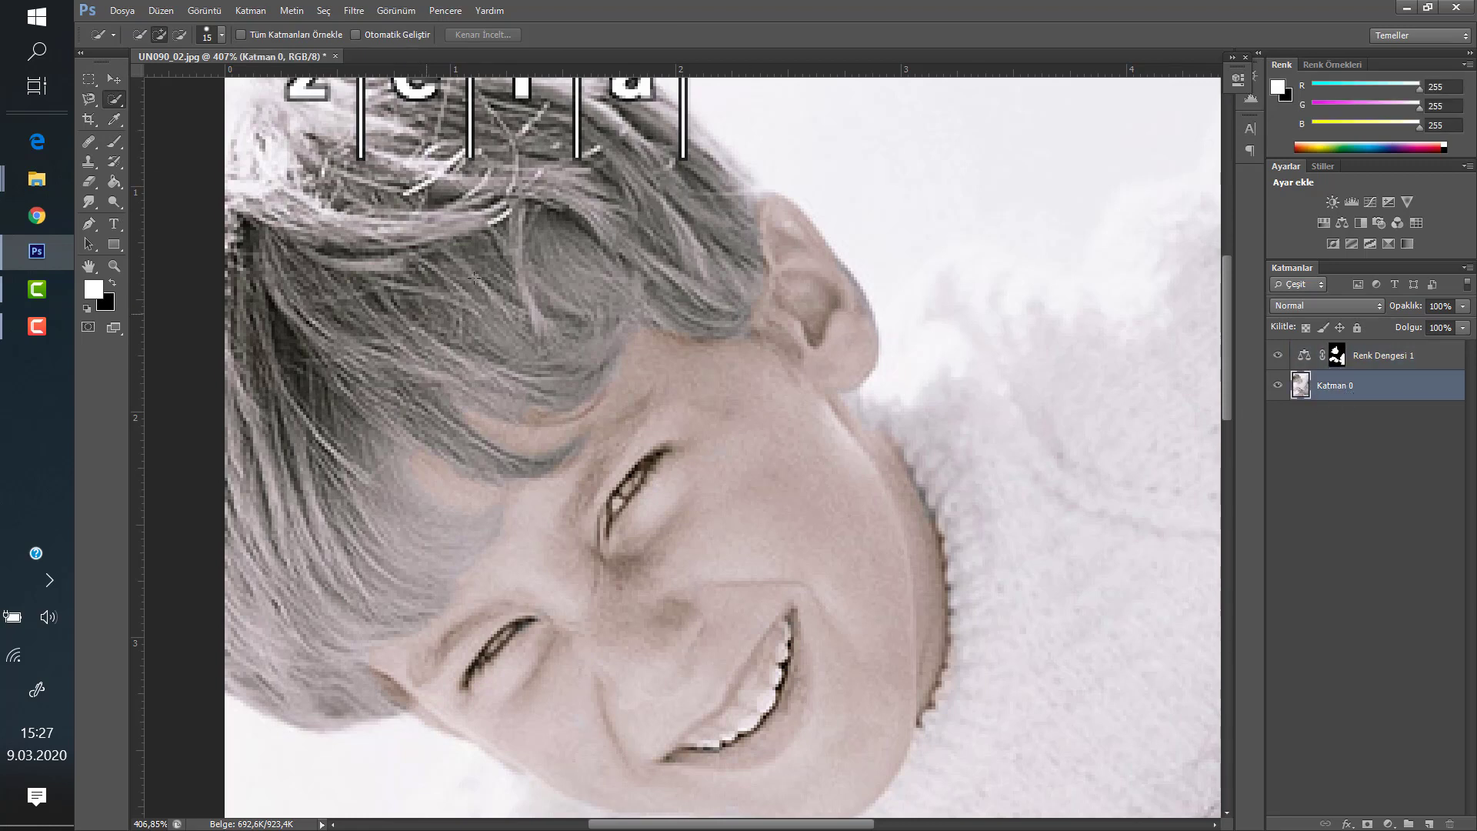
drag(474, 277, 252, 592)
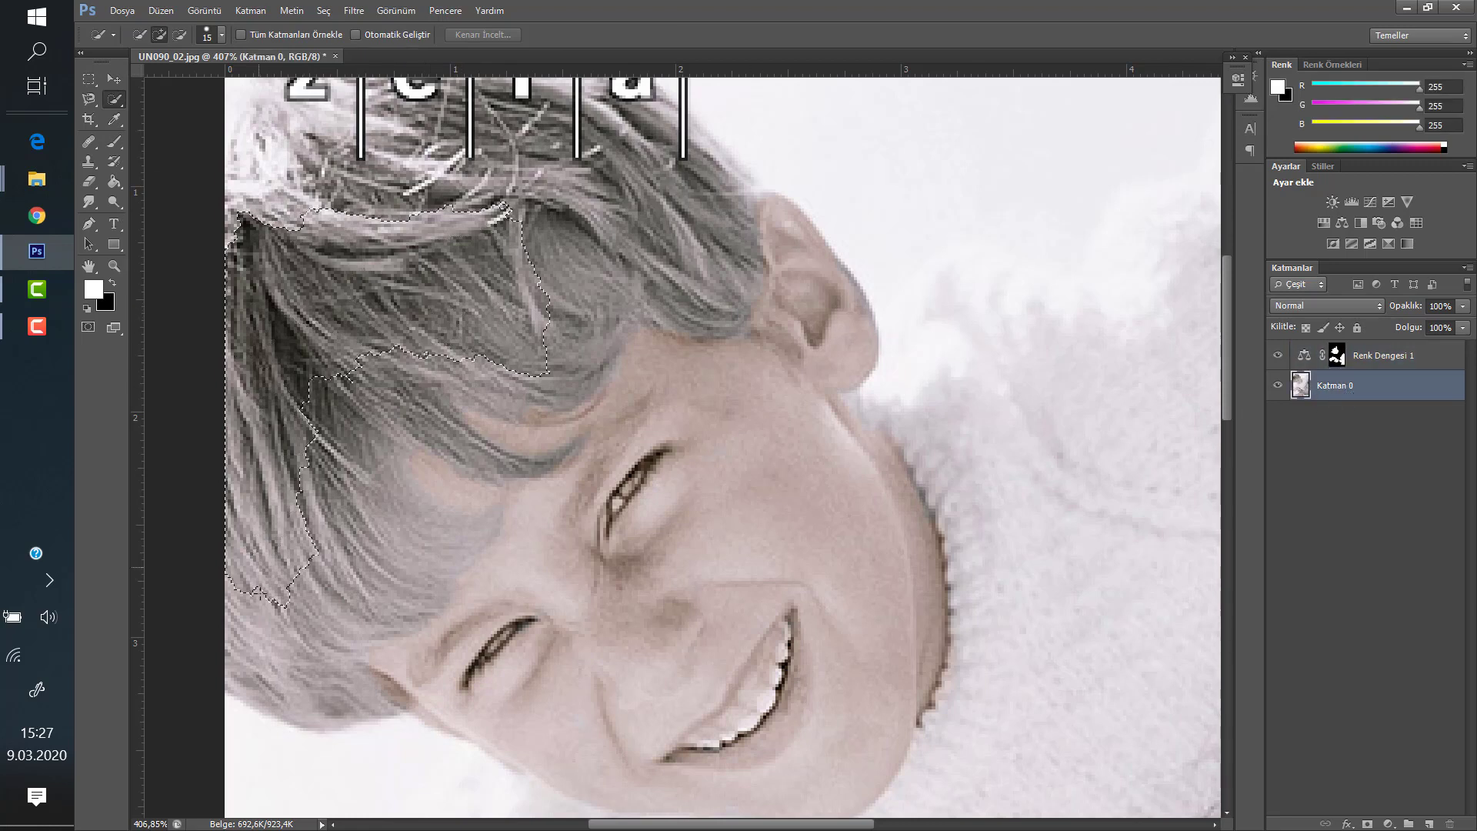
mouse_move(254, 593)
mouse_down()
mouse_move(395, 348)
mouse_move(633, 207)
mouse_move(692, 196)
mouse_up()
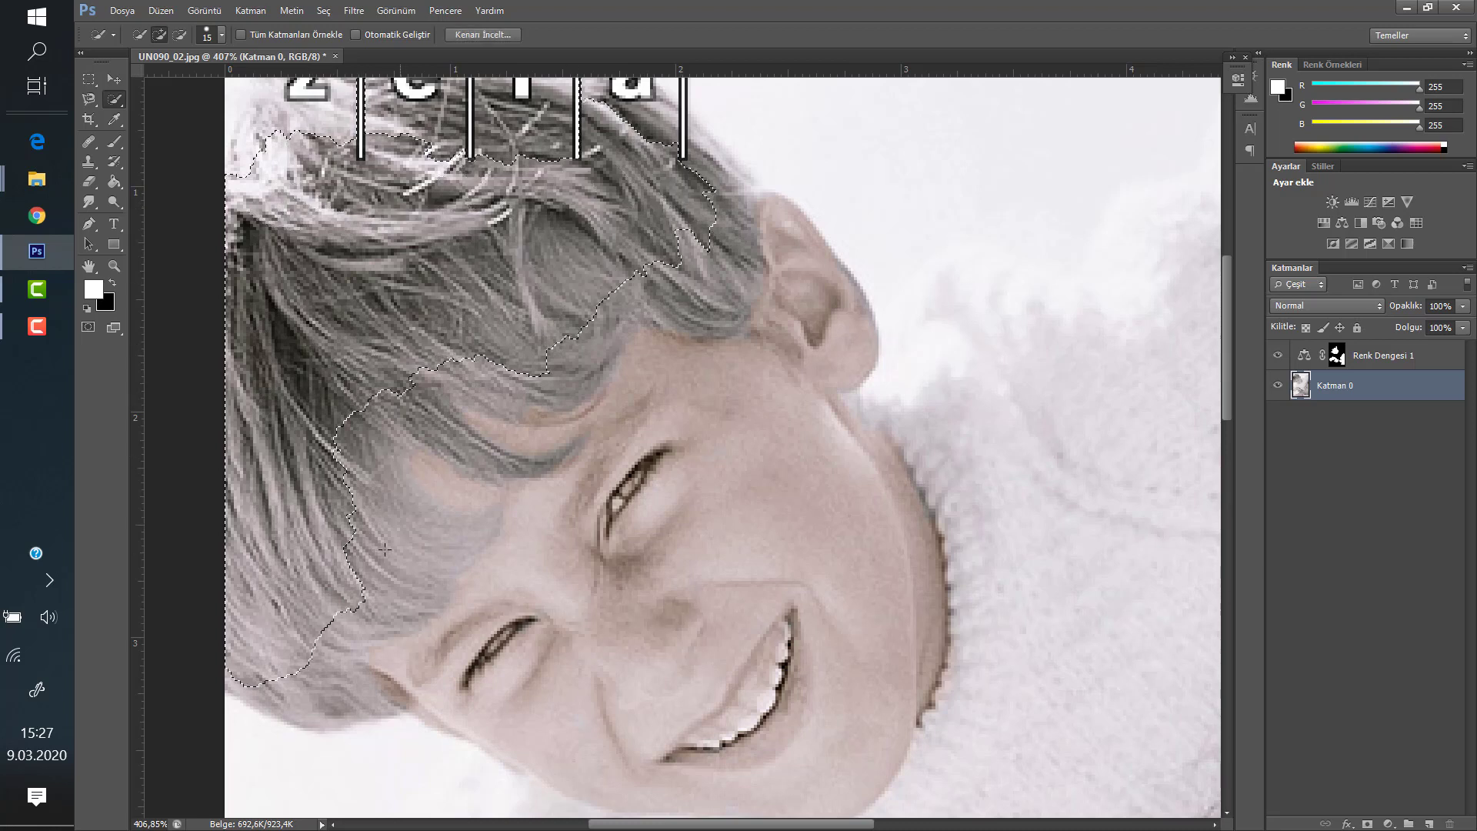
drag(384, 550, 1046, 342)
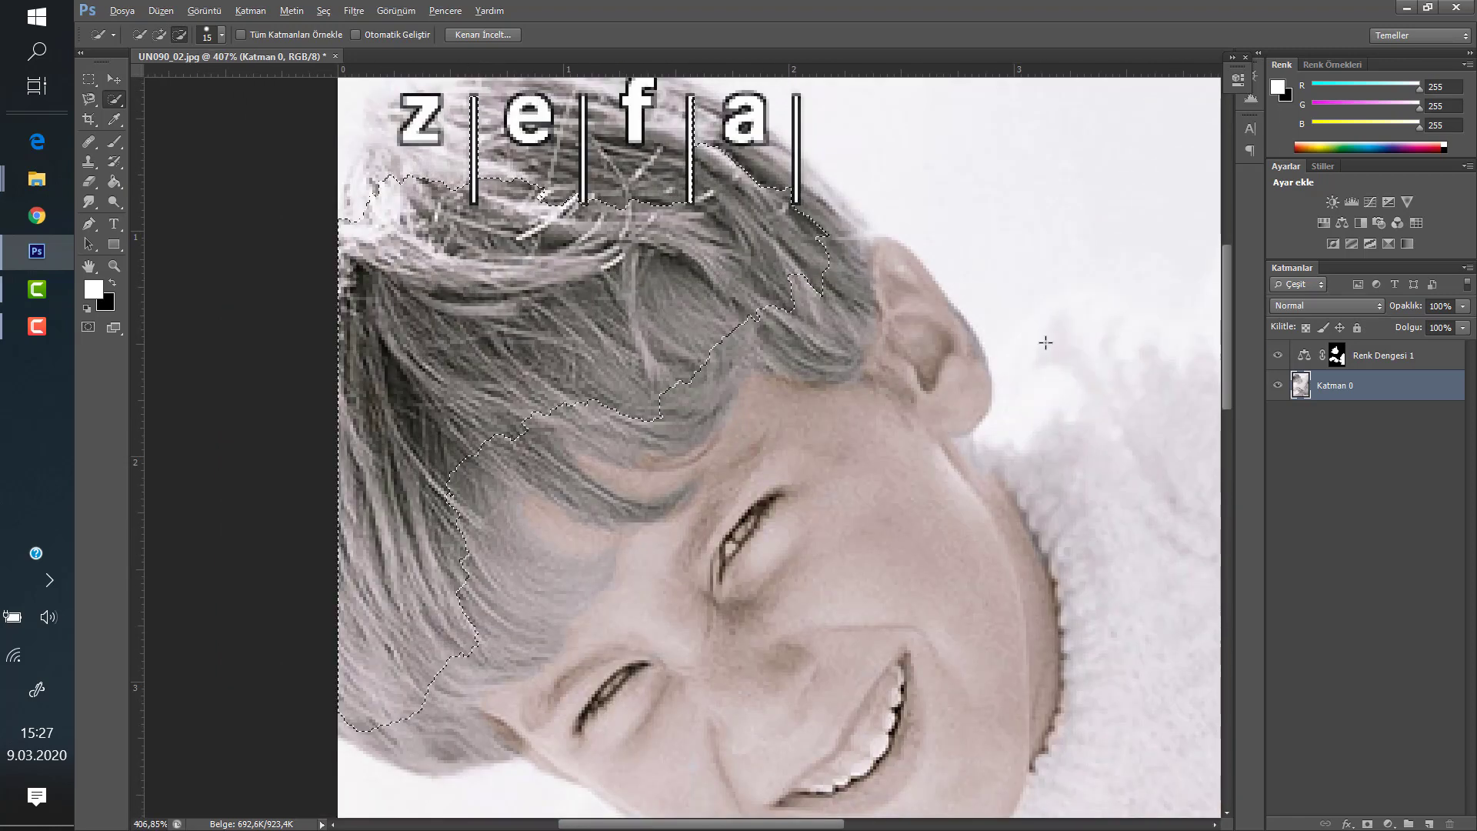
key(alt)
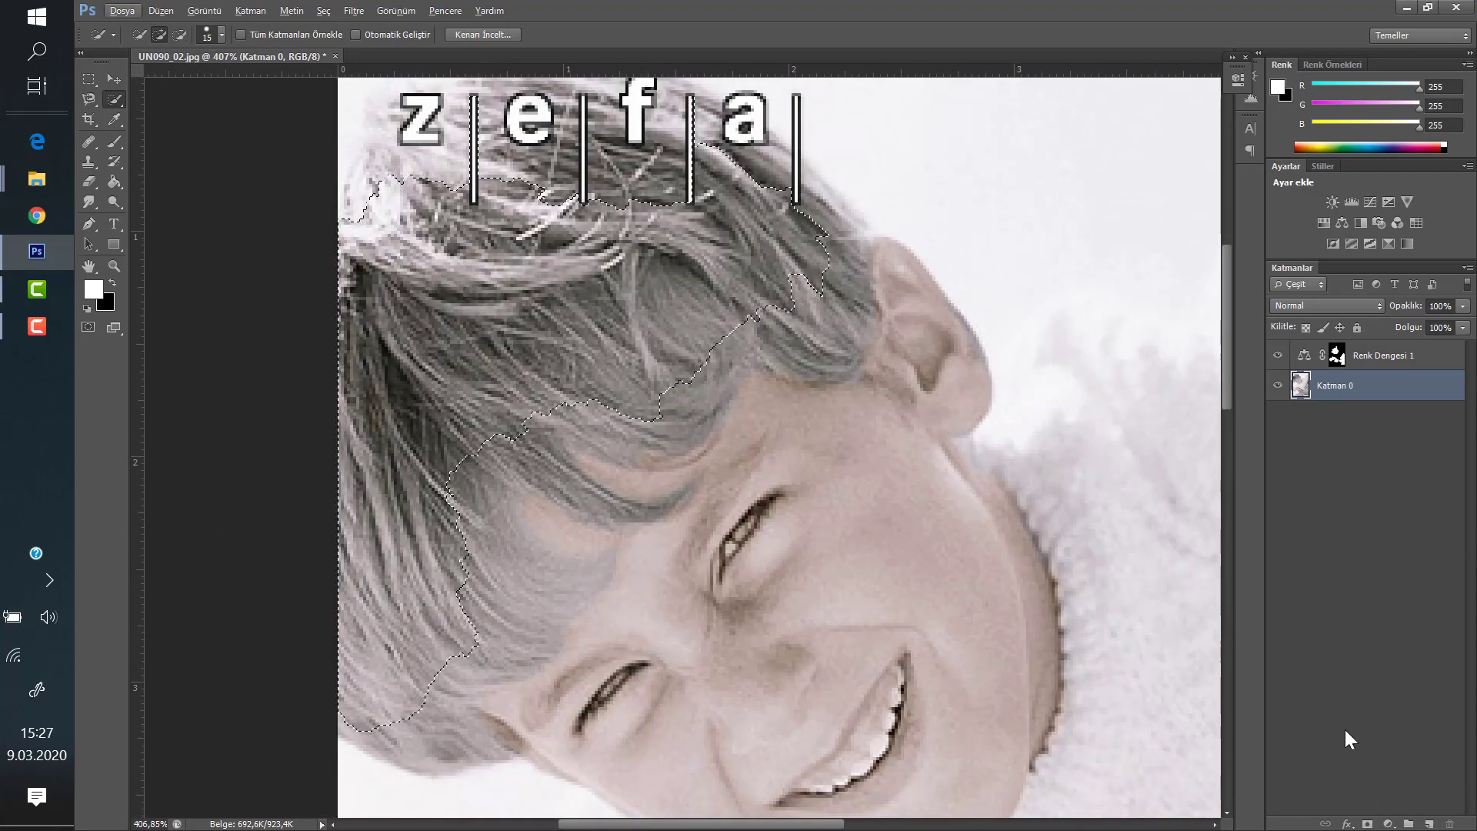
Add a hair Color Balance layer with Yellow–Blue at -21 and Magenta–Green at 0
click(1389, 823)
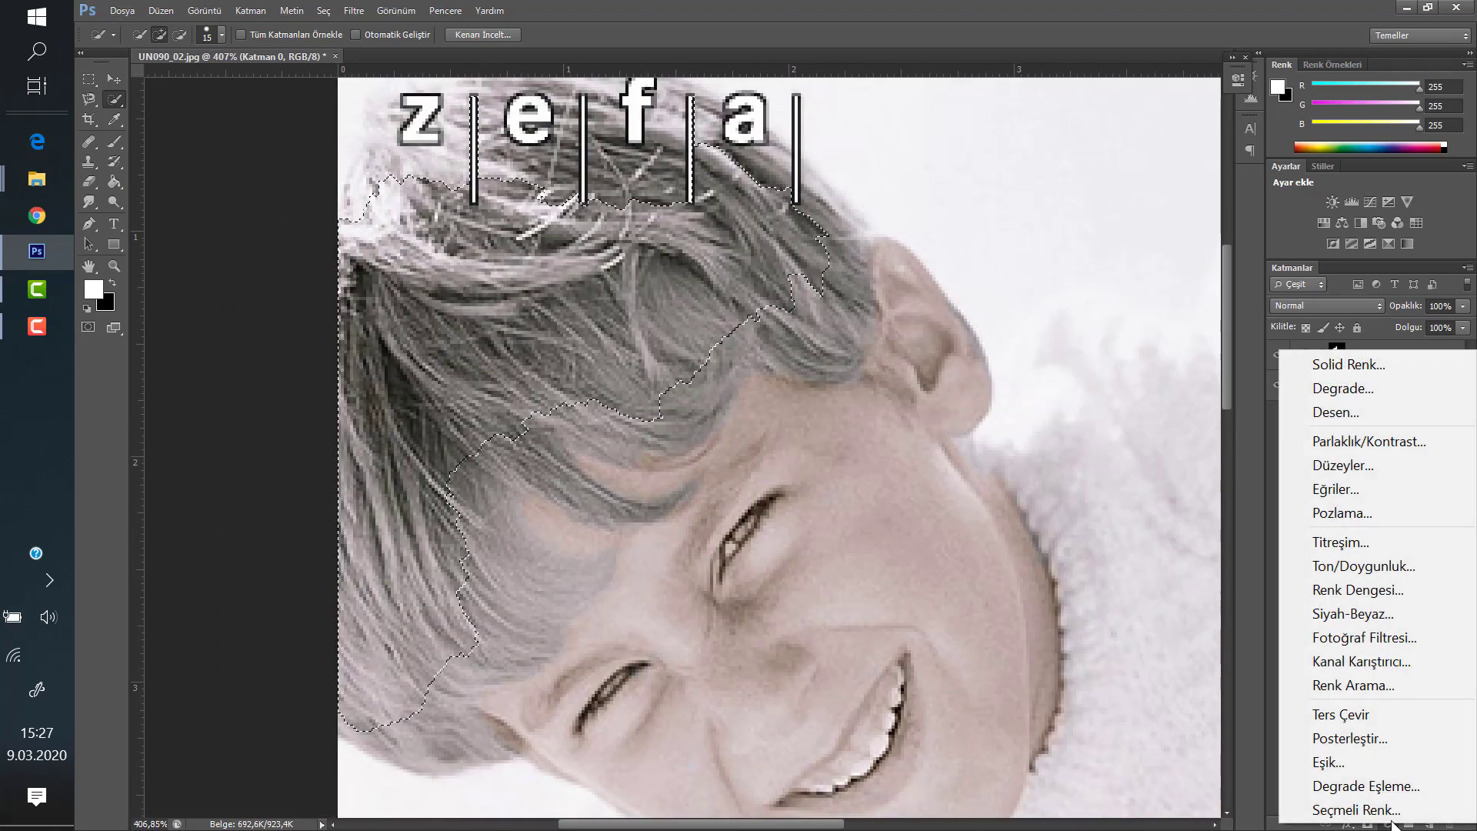
click(1358, 590)
mouse_move(1082, 210)
mouse_down()
mouse_move(1068, 211)
mouse_move(1086, 180)
mouse_up()
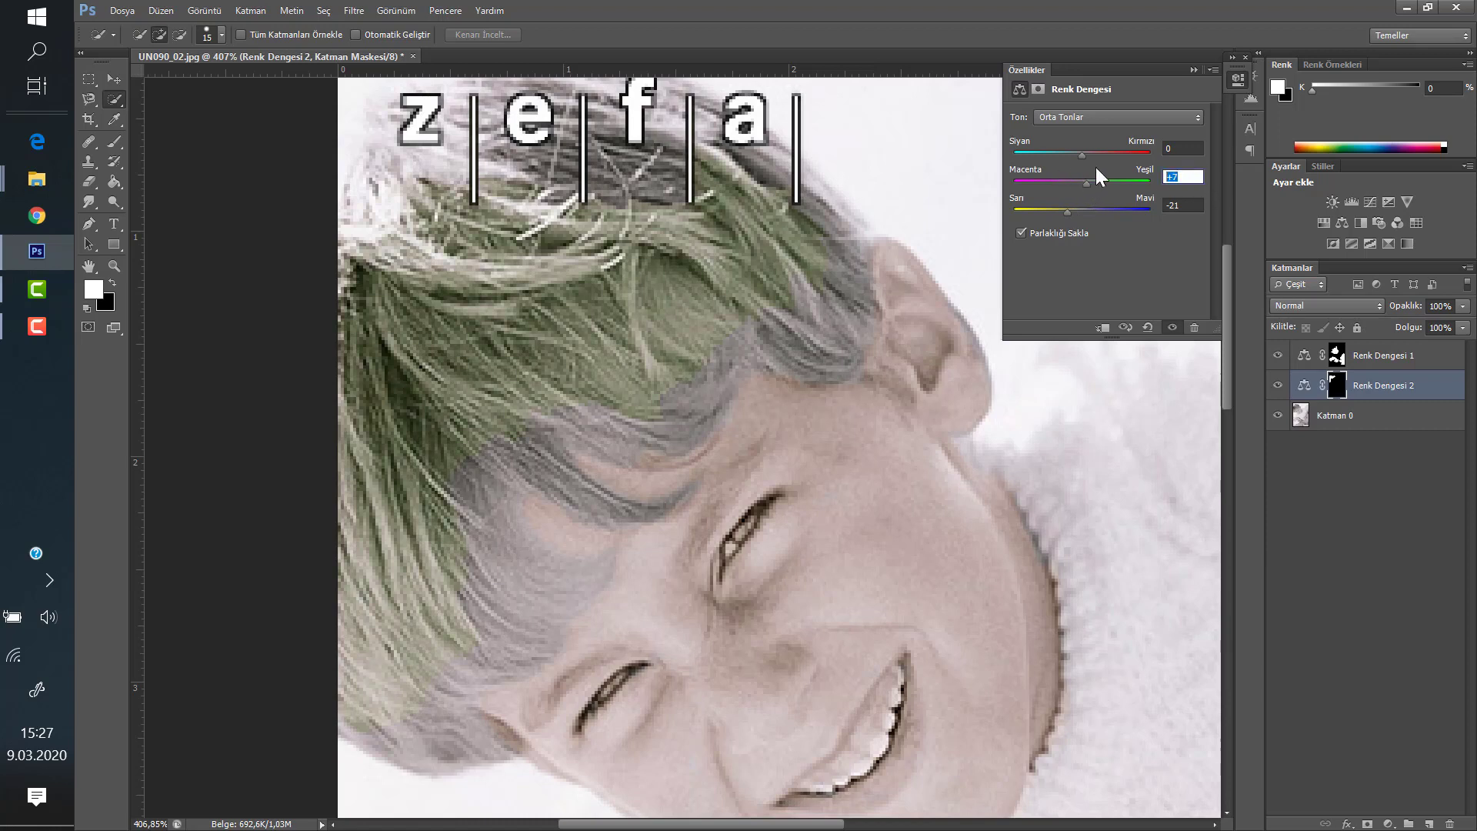
text(0)
click(1388, 532)
Switch to the Brush tool from the painting-tool flyout
scroll(849, 254, down, 5)
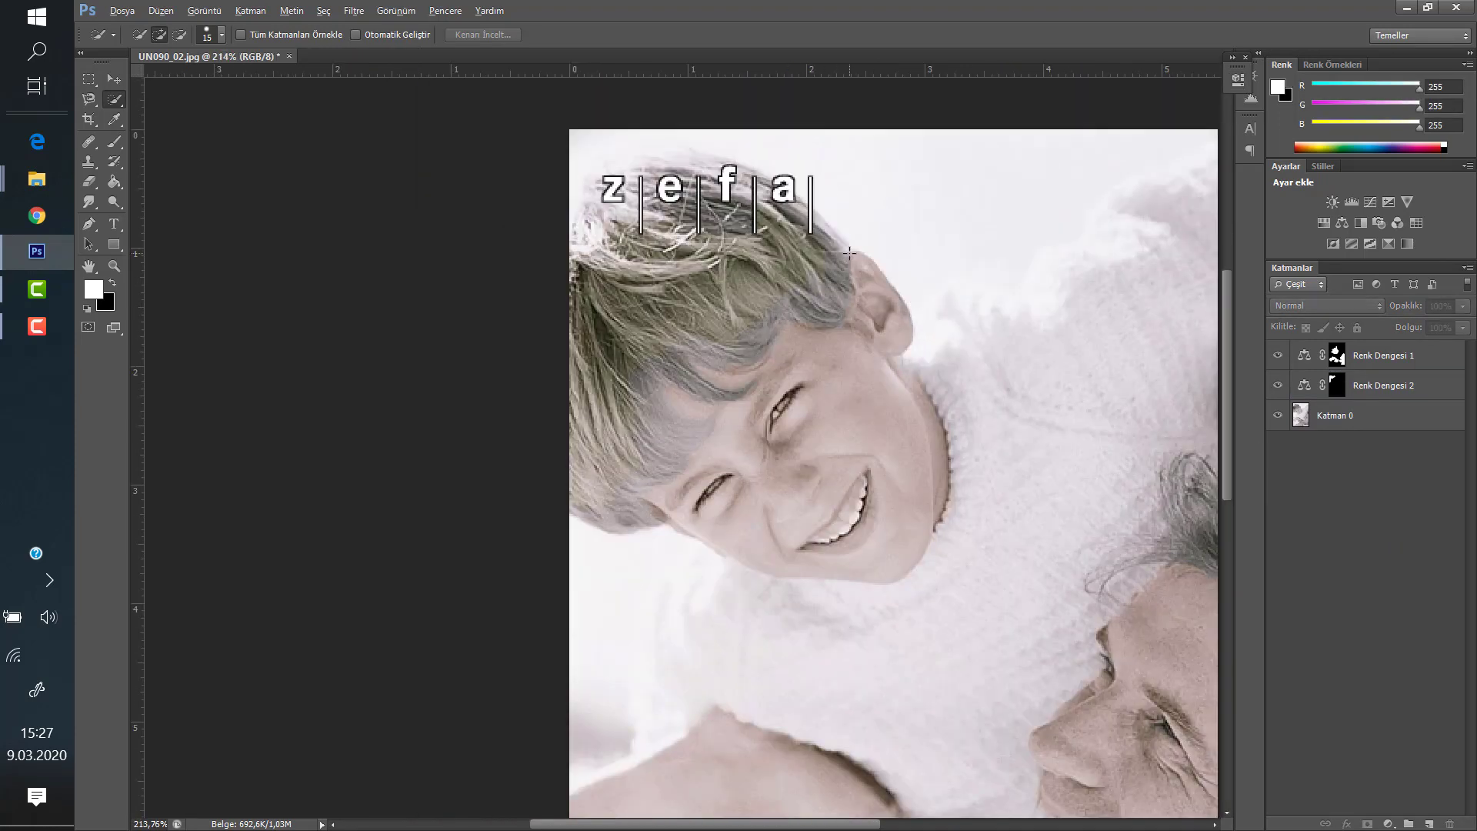
scroll(849, 253, down, 4)
scroll(635, 240, up, 3)
scroll(634, 239, up, 2)
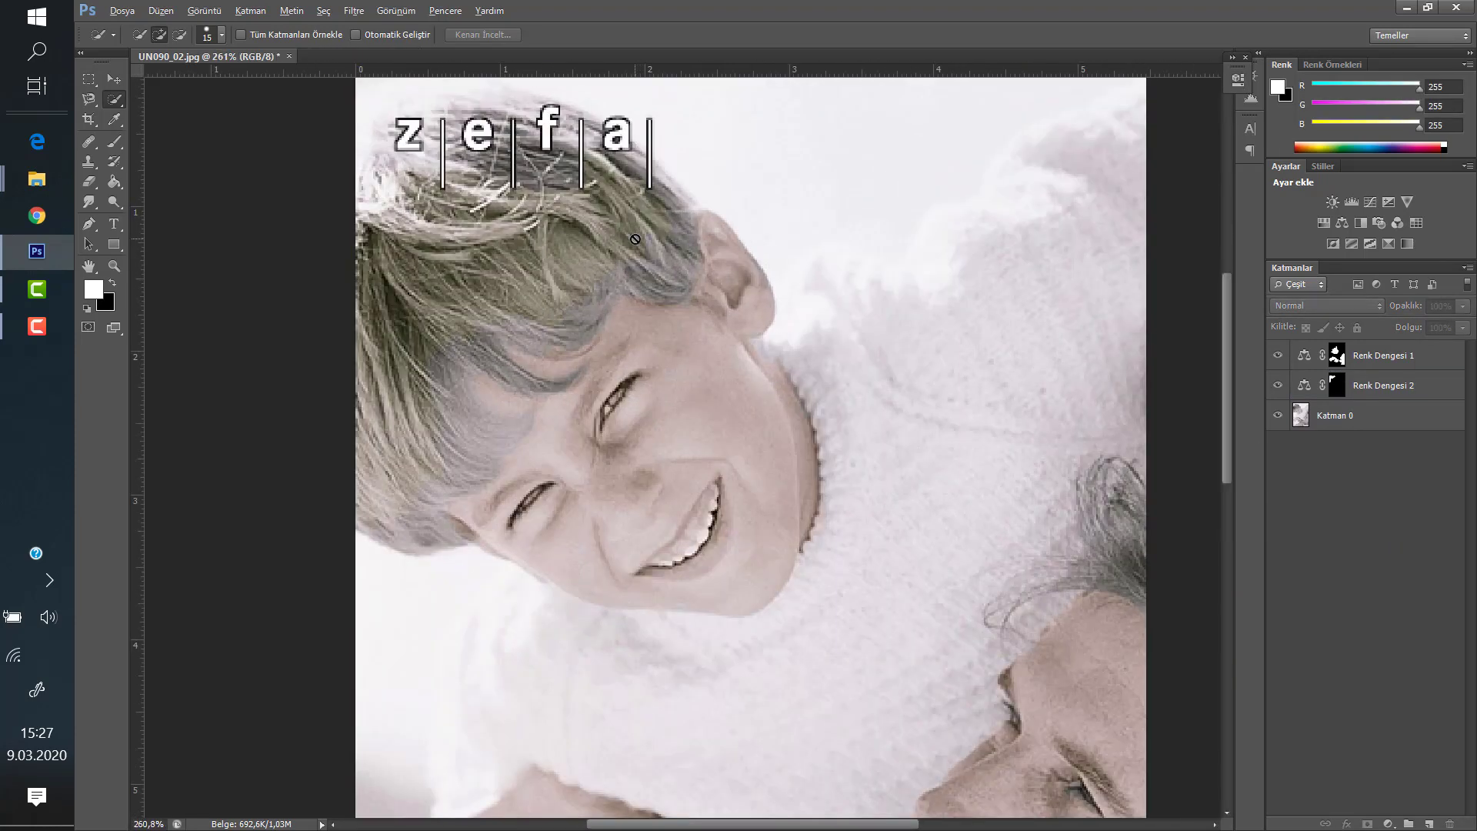
scroll(634, 239, down, 3)
scroll(635, 239, up, 3)
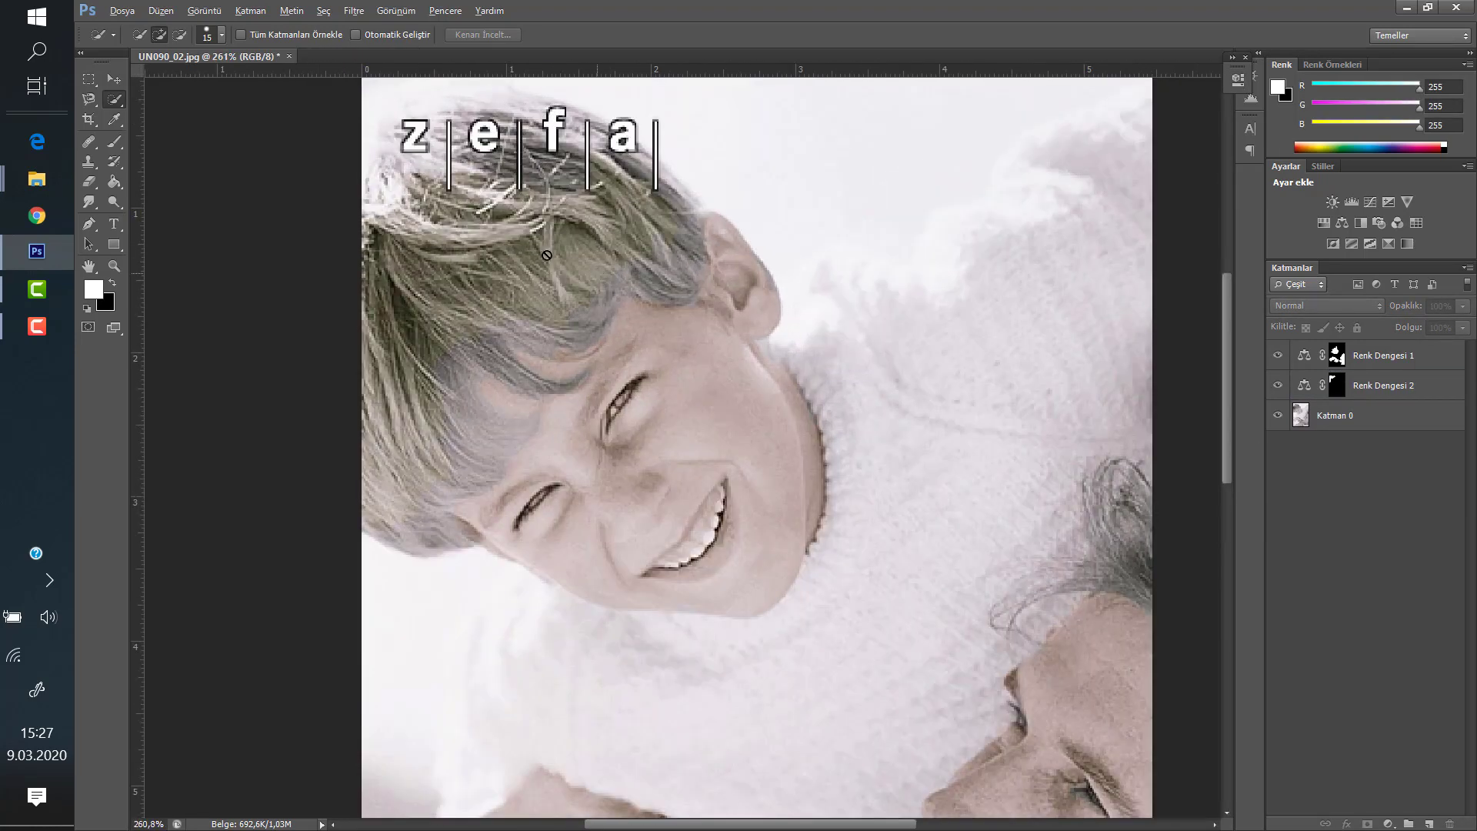
key(v)
click(116, 142)
right_click(115, 142)
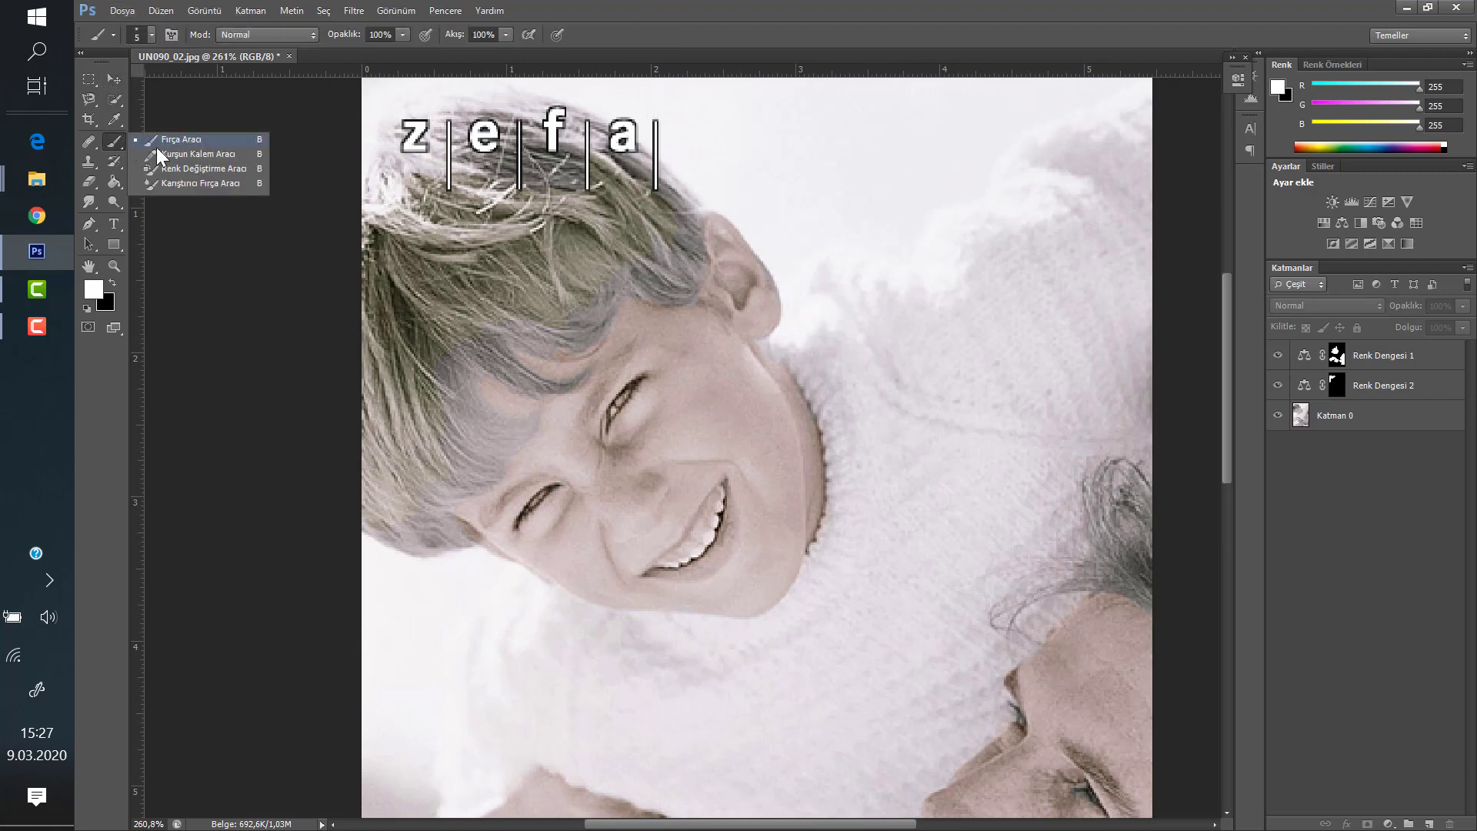
click(155, 146)
scroll(465, 354, up, 3)
scroll(464, 354, up, 1)
Dismiss the no-layer error and target the Renk Dengesi 2 layer mask
click(479, 344)
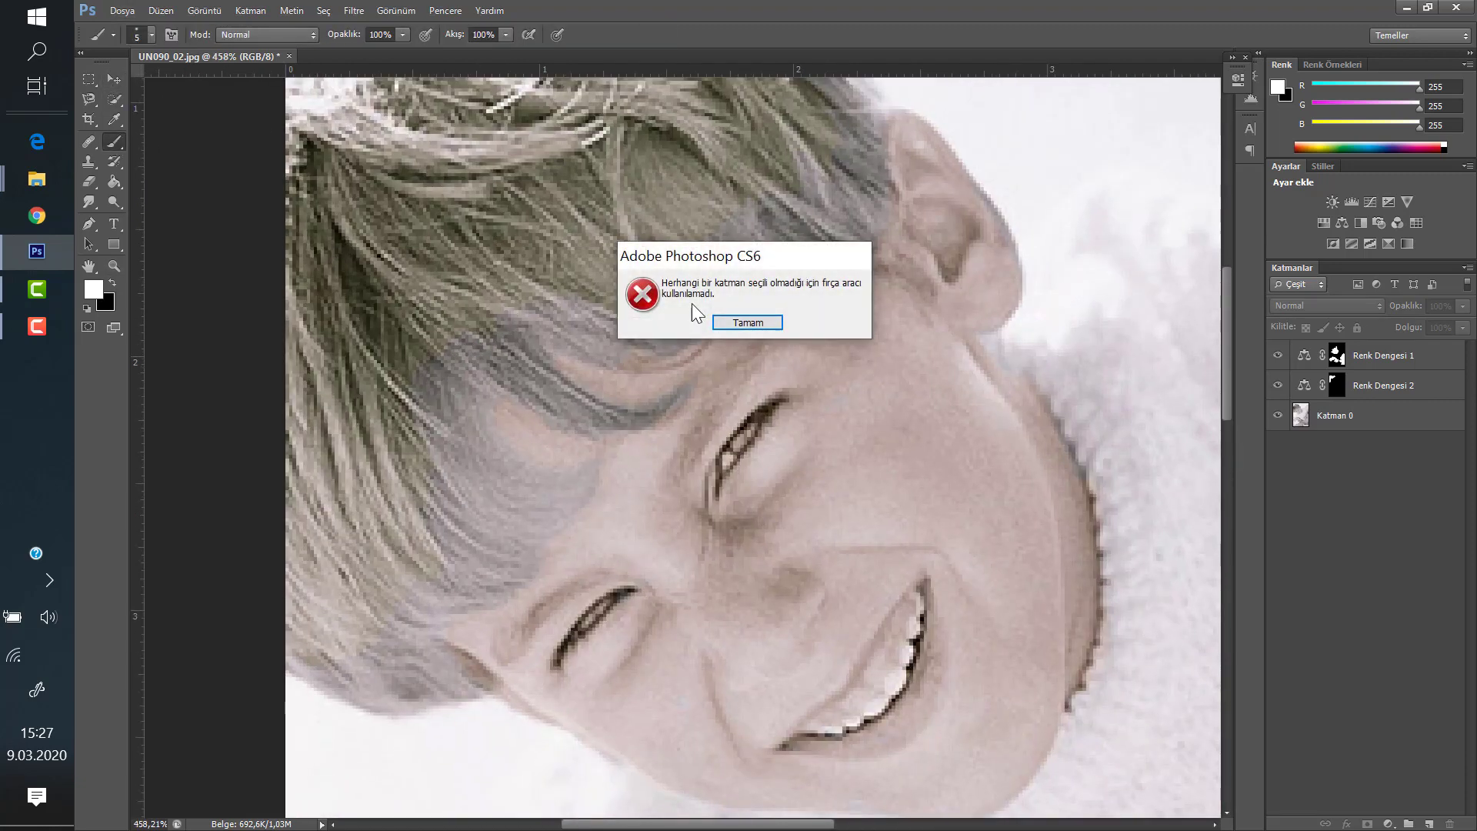
click(732, 320)
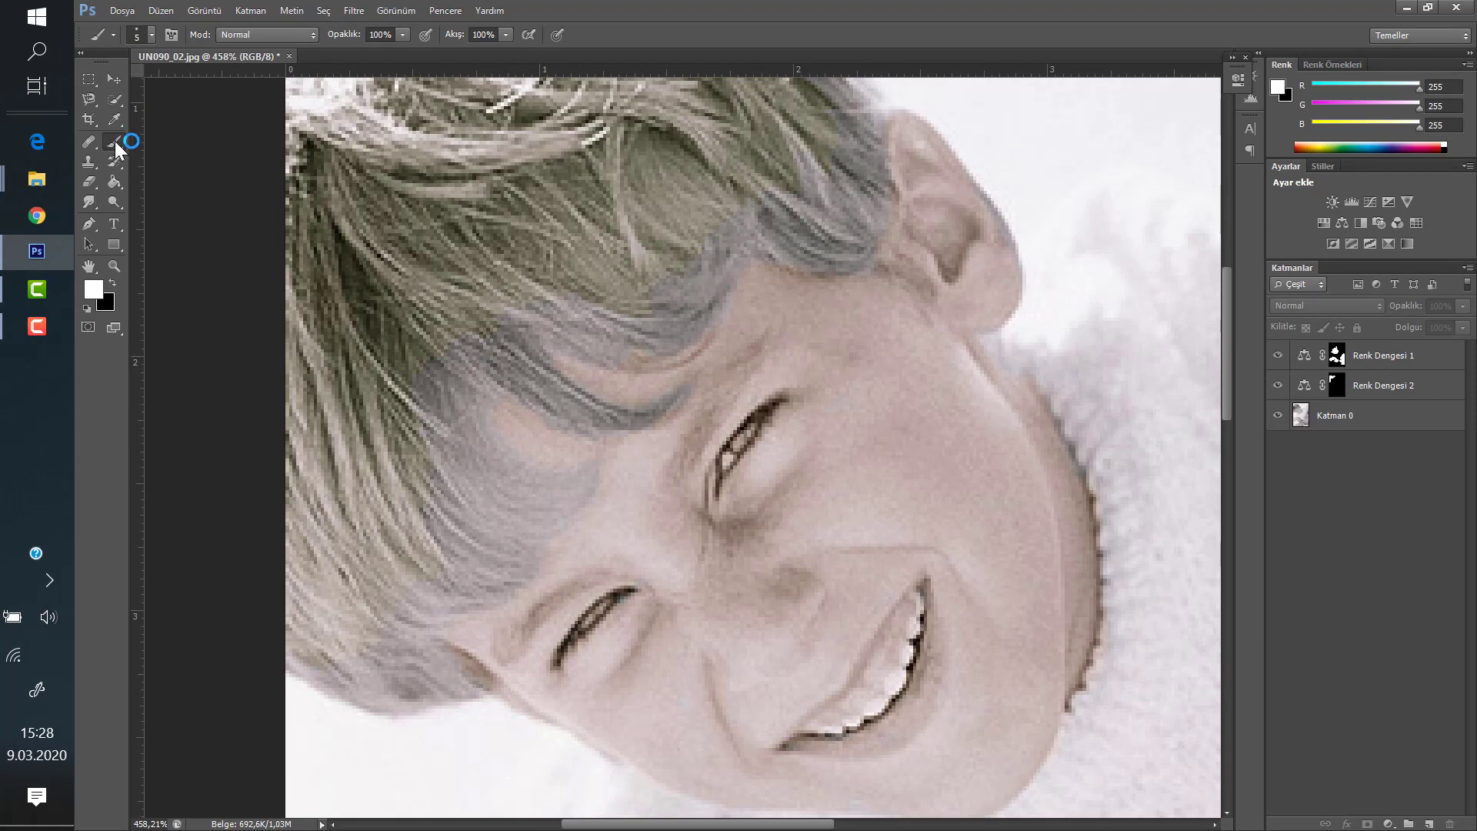
click(1393, 375)
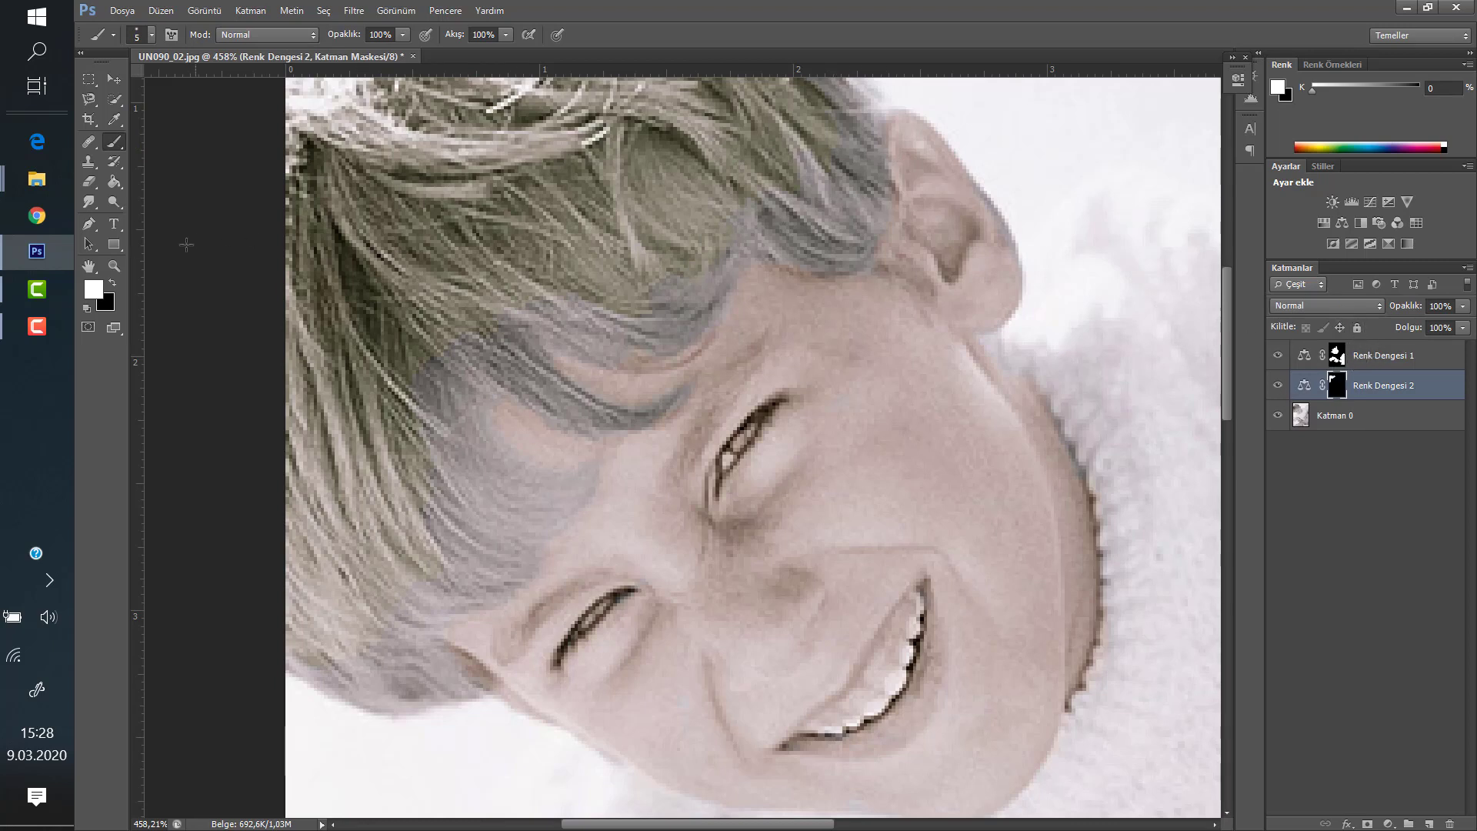
click(1381, 358)
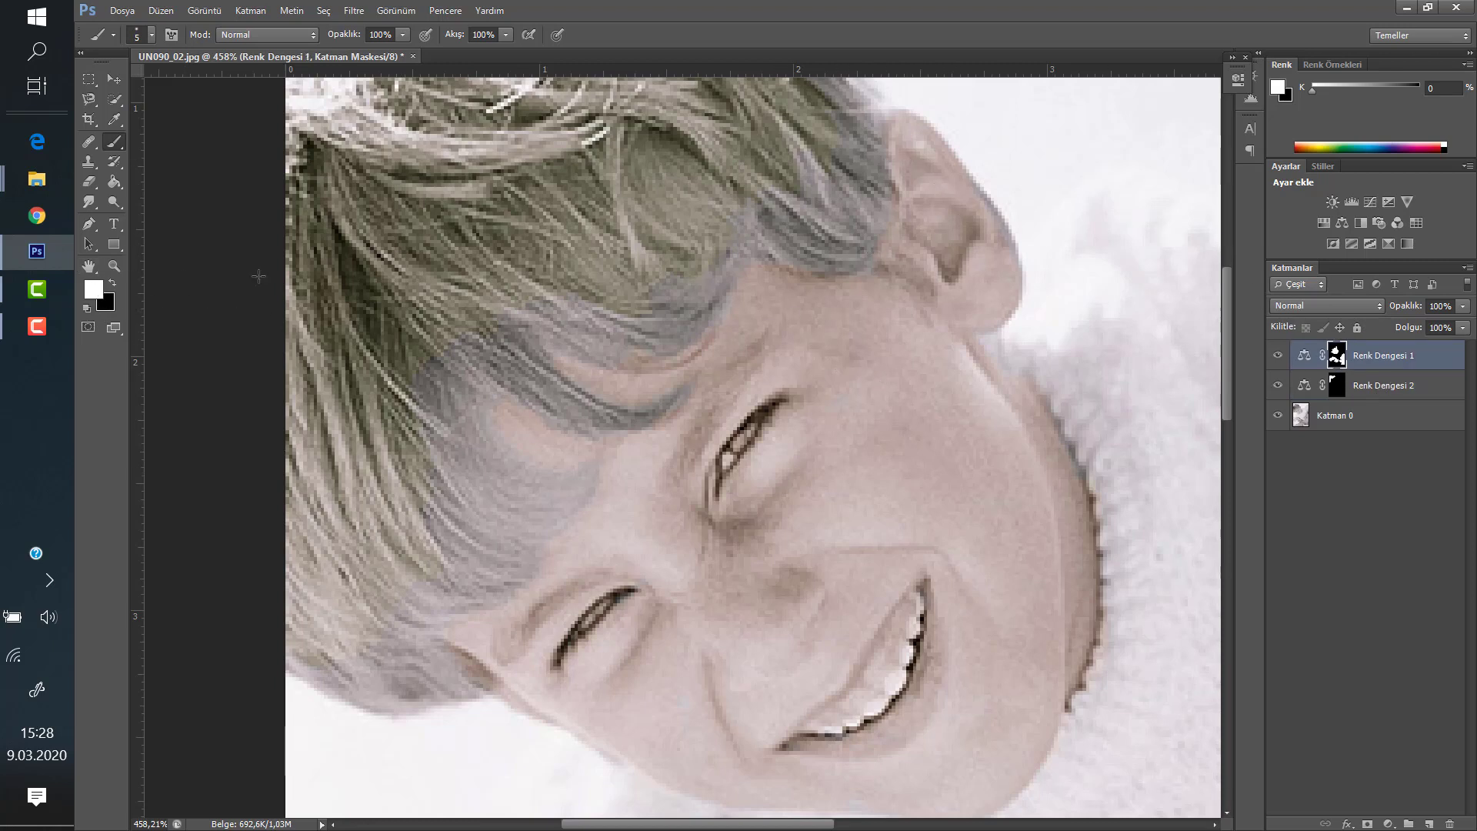
click(1392, 391)
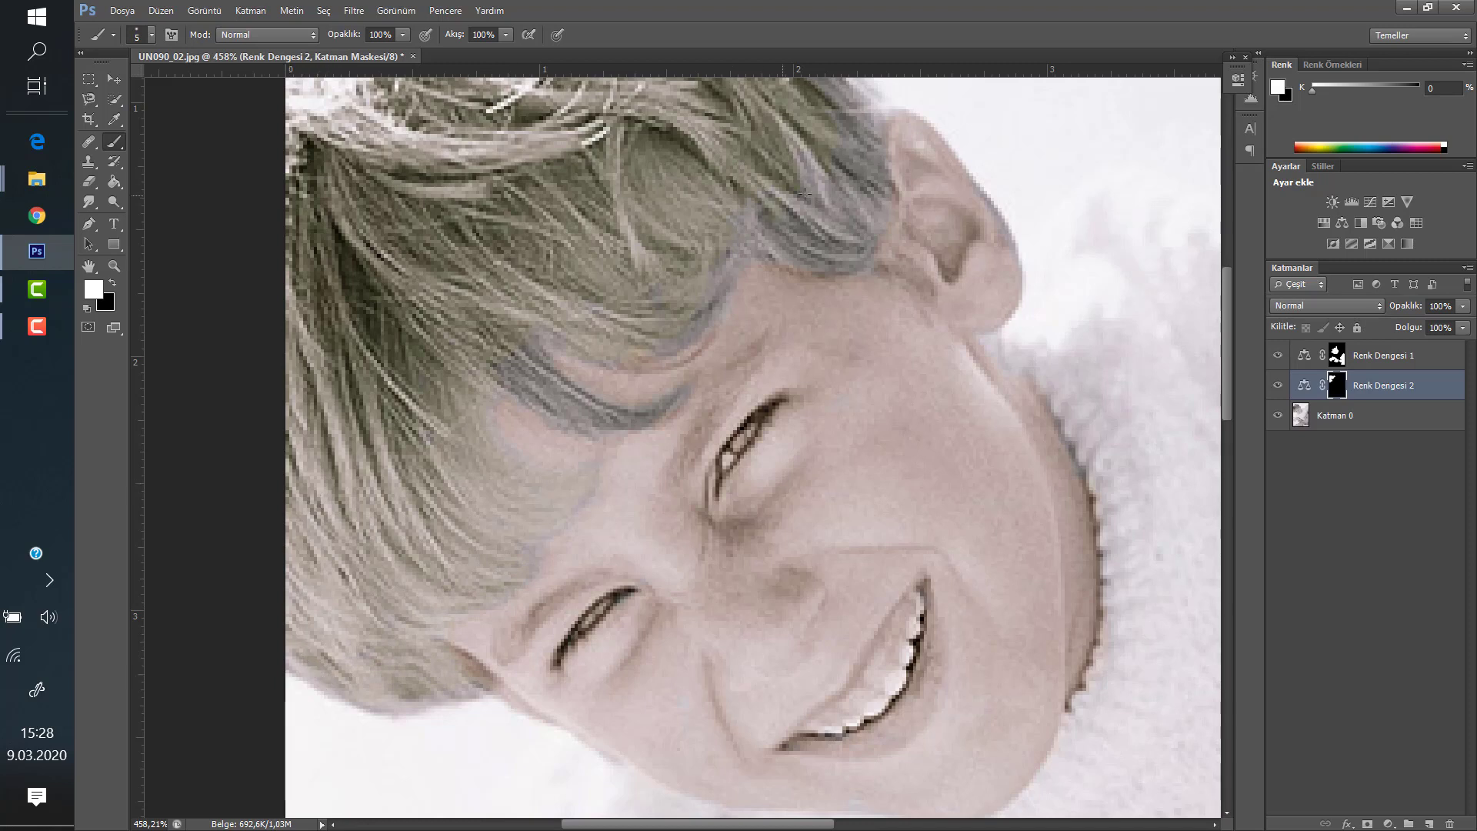
Set the brush size to 10 px in the brush preset picker
click(152, 34)
text(29 piks)
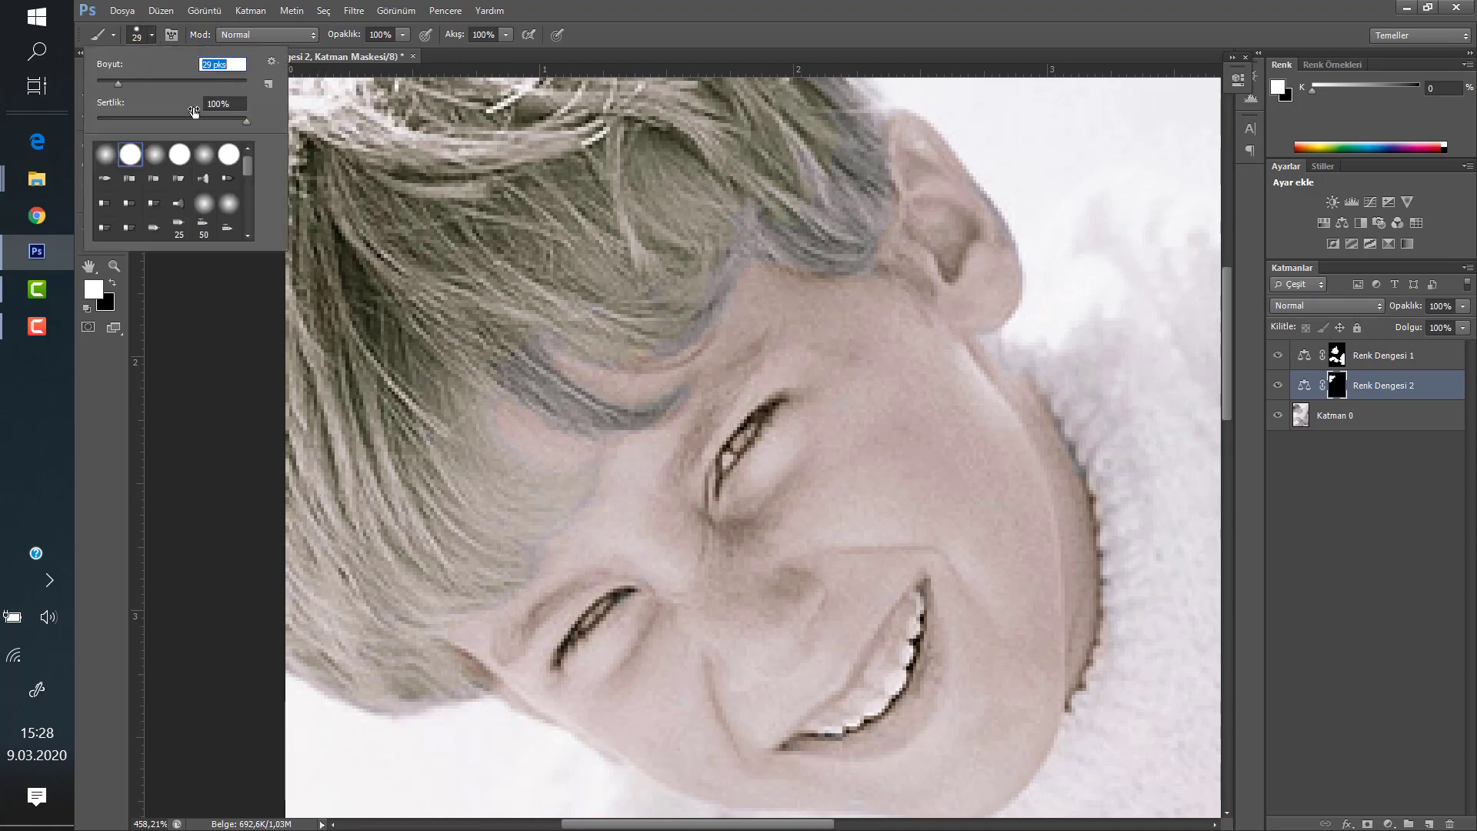
key(Return)
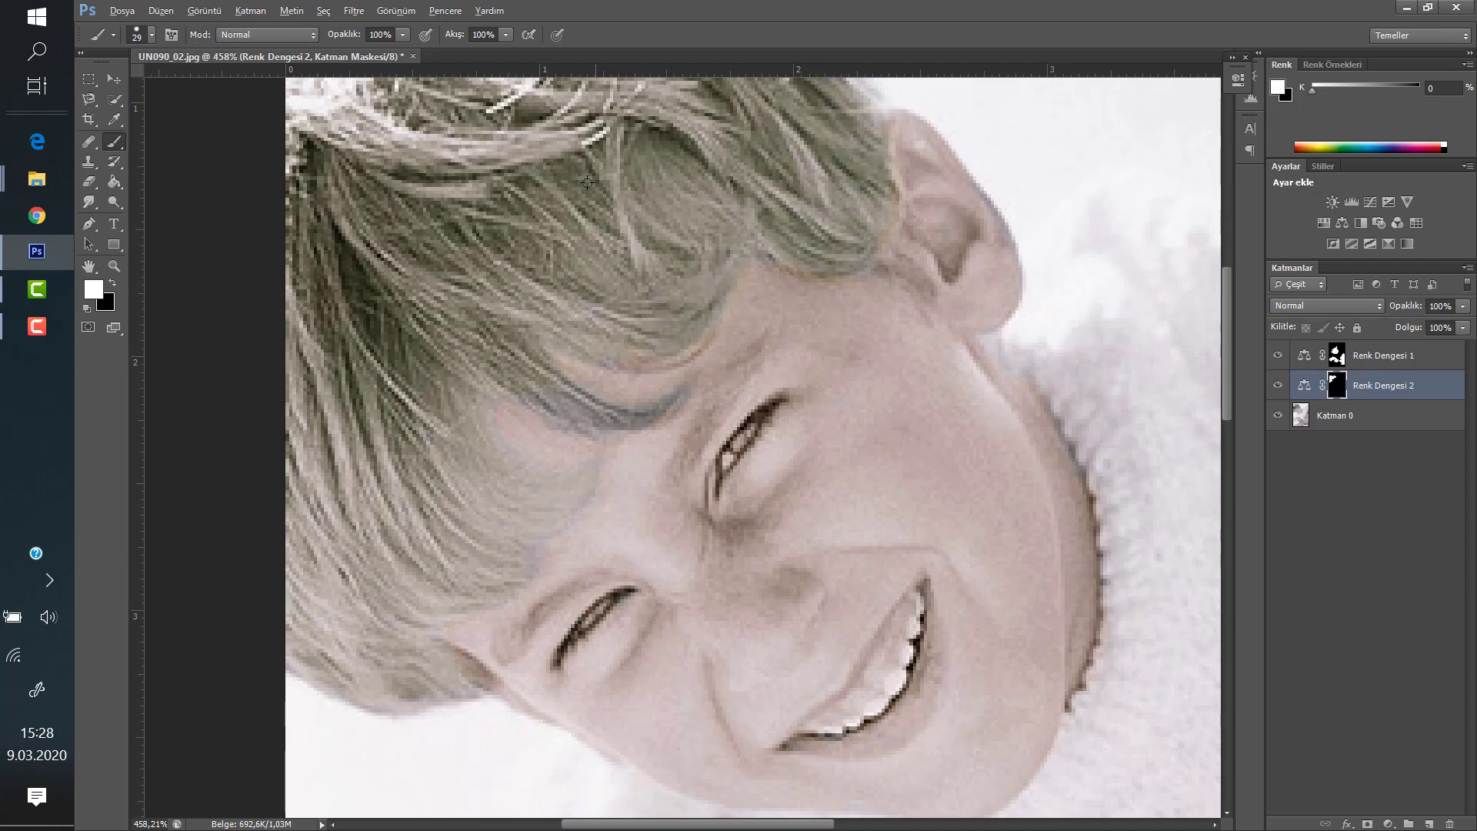
scroll(587, 183, down, 5)
scroll(711, 517, up, 5)
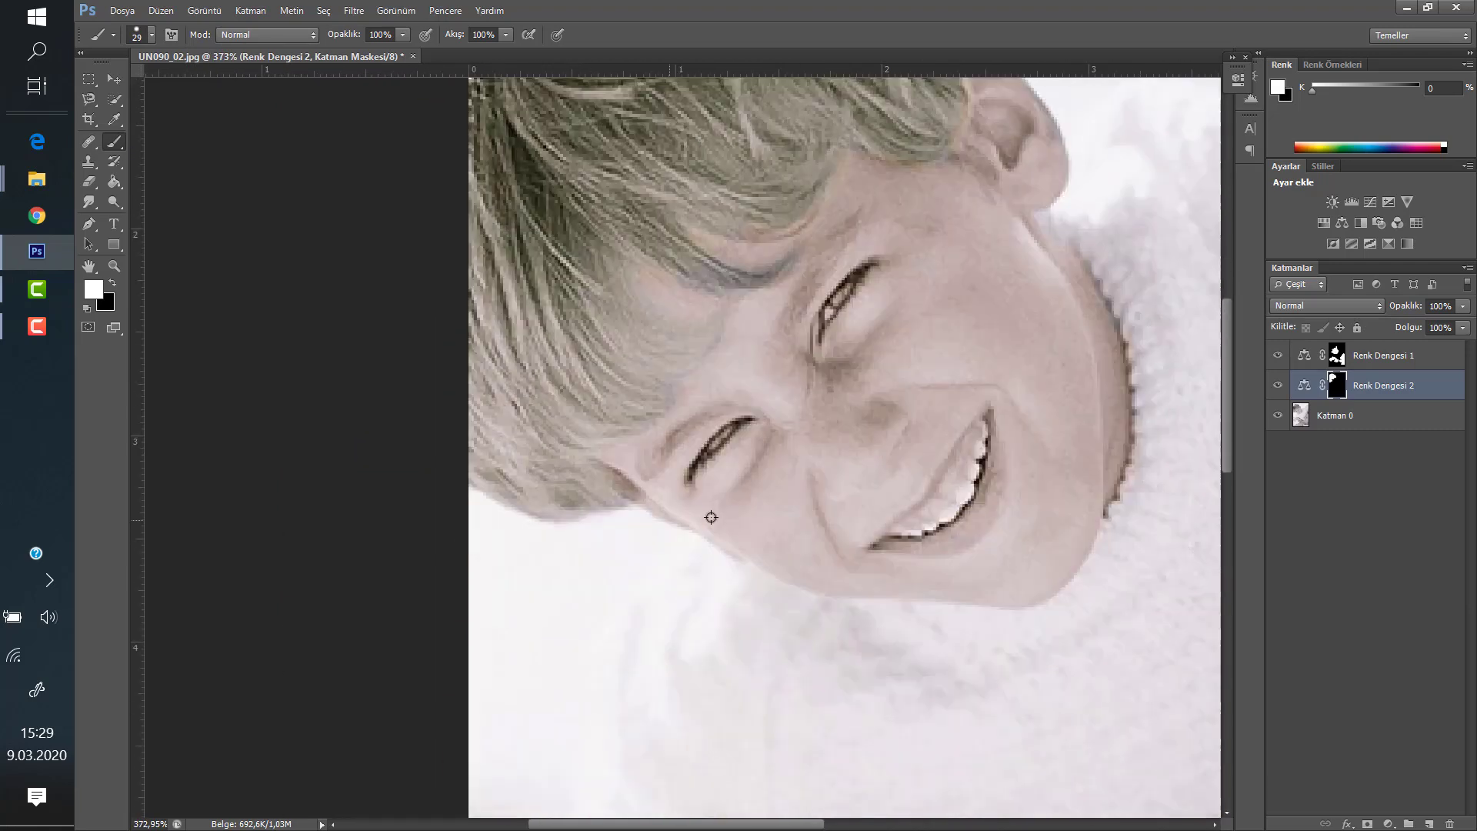
scroll(711, 516, down, 3)
scroll(711, 517, down, 2)
scroll(711, 517, up, 4)
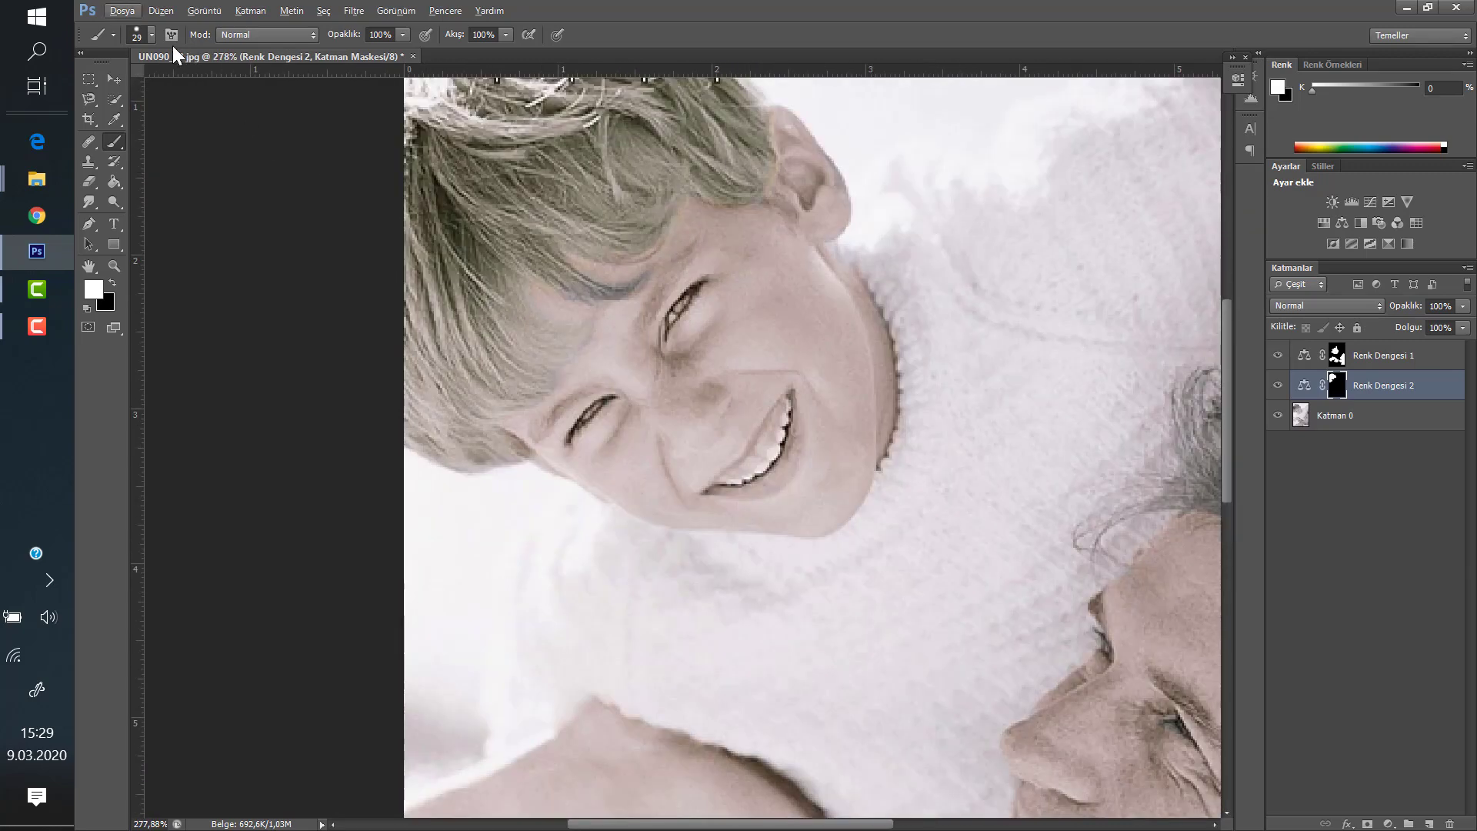
click(152, 34)
drag(113, 83, 103, 83)
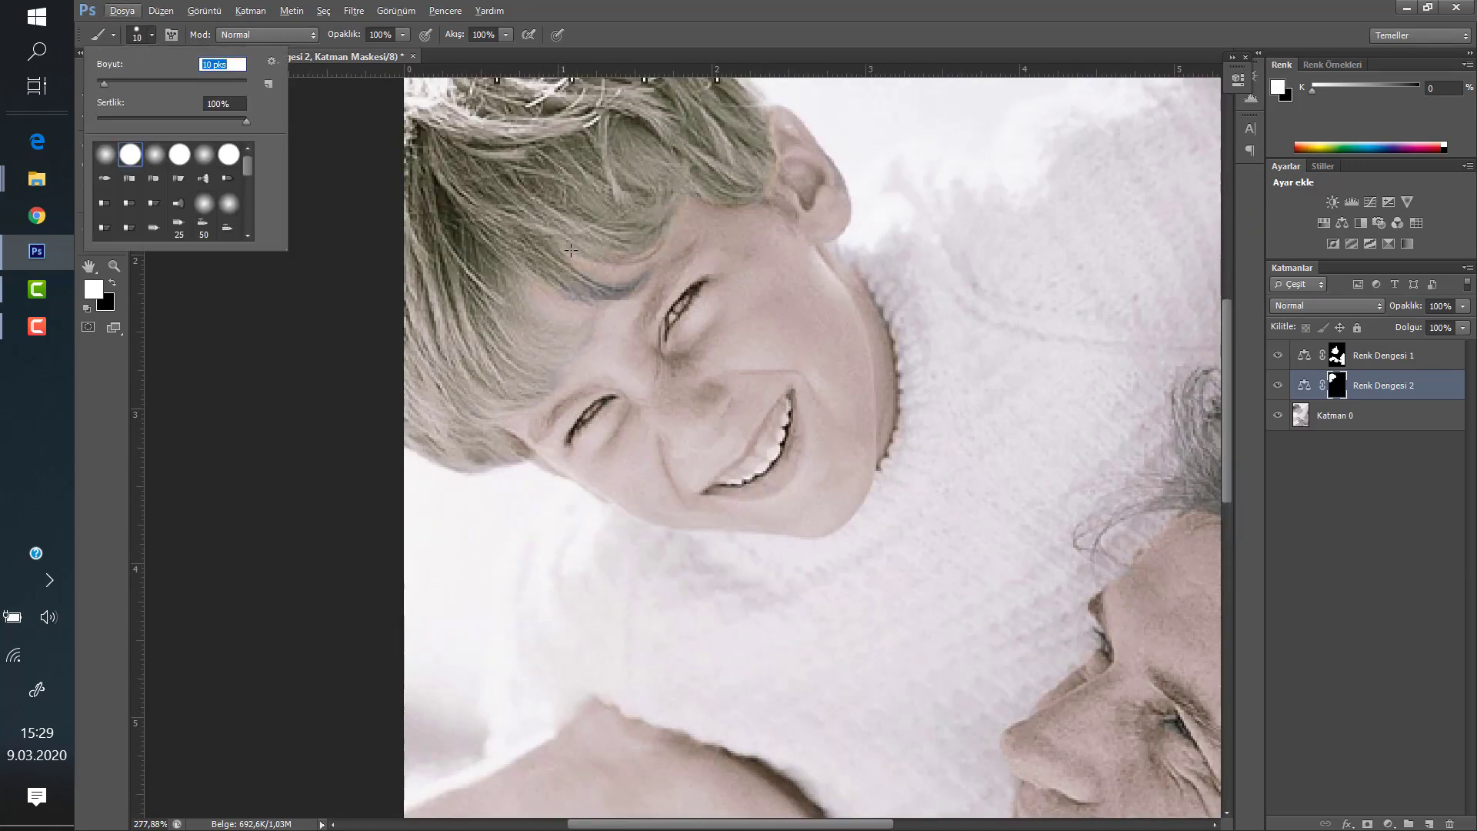
key(Return)
Paint black on the Renk Dengesi 1 mask to clean warm tone from the hairline
scroll(608, 292, up, 5)
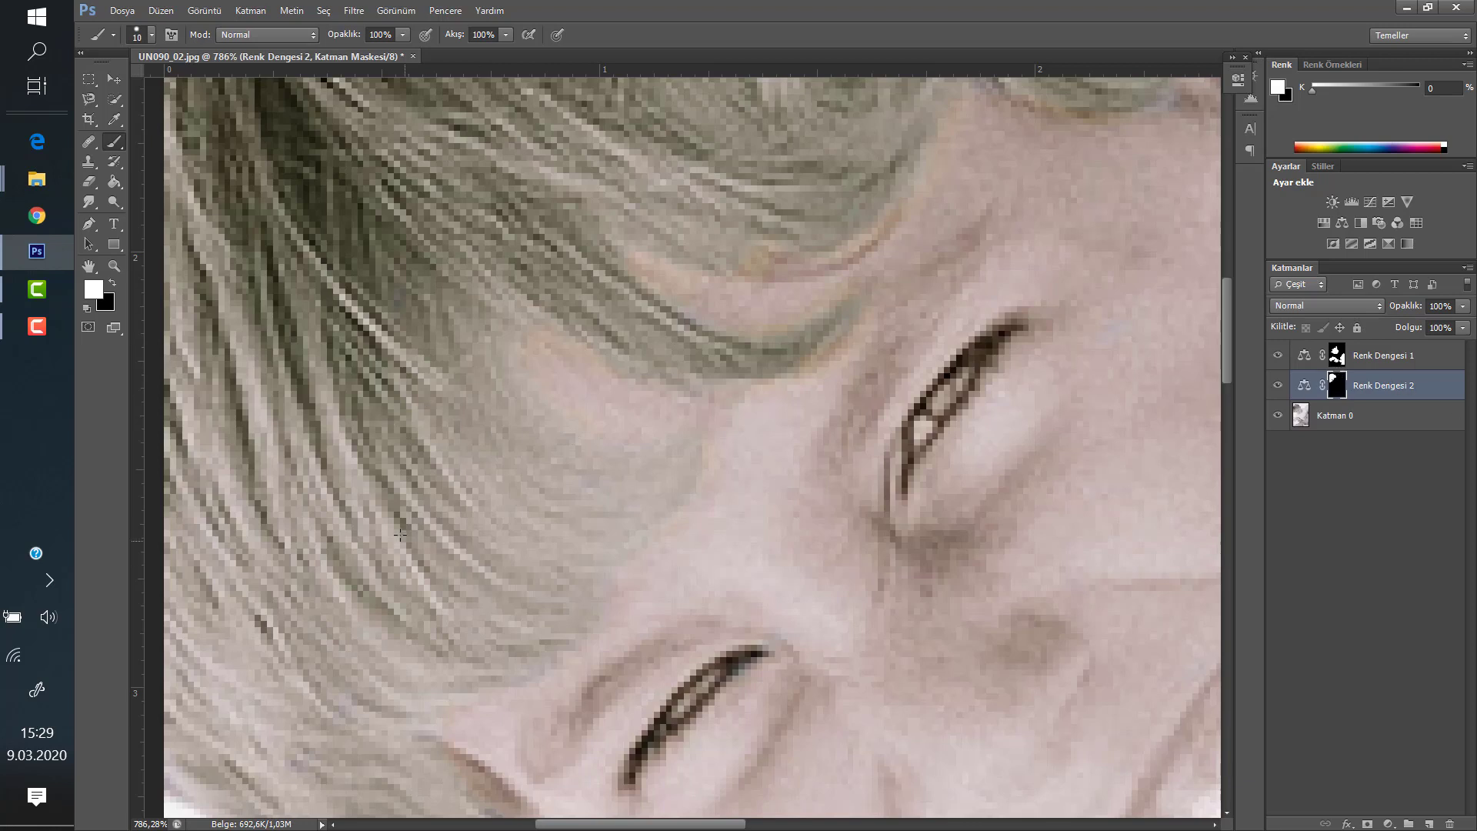
scroll(590, 494, down, 2)
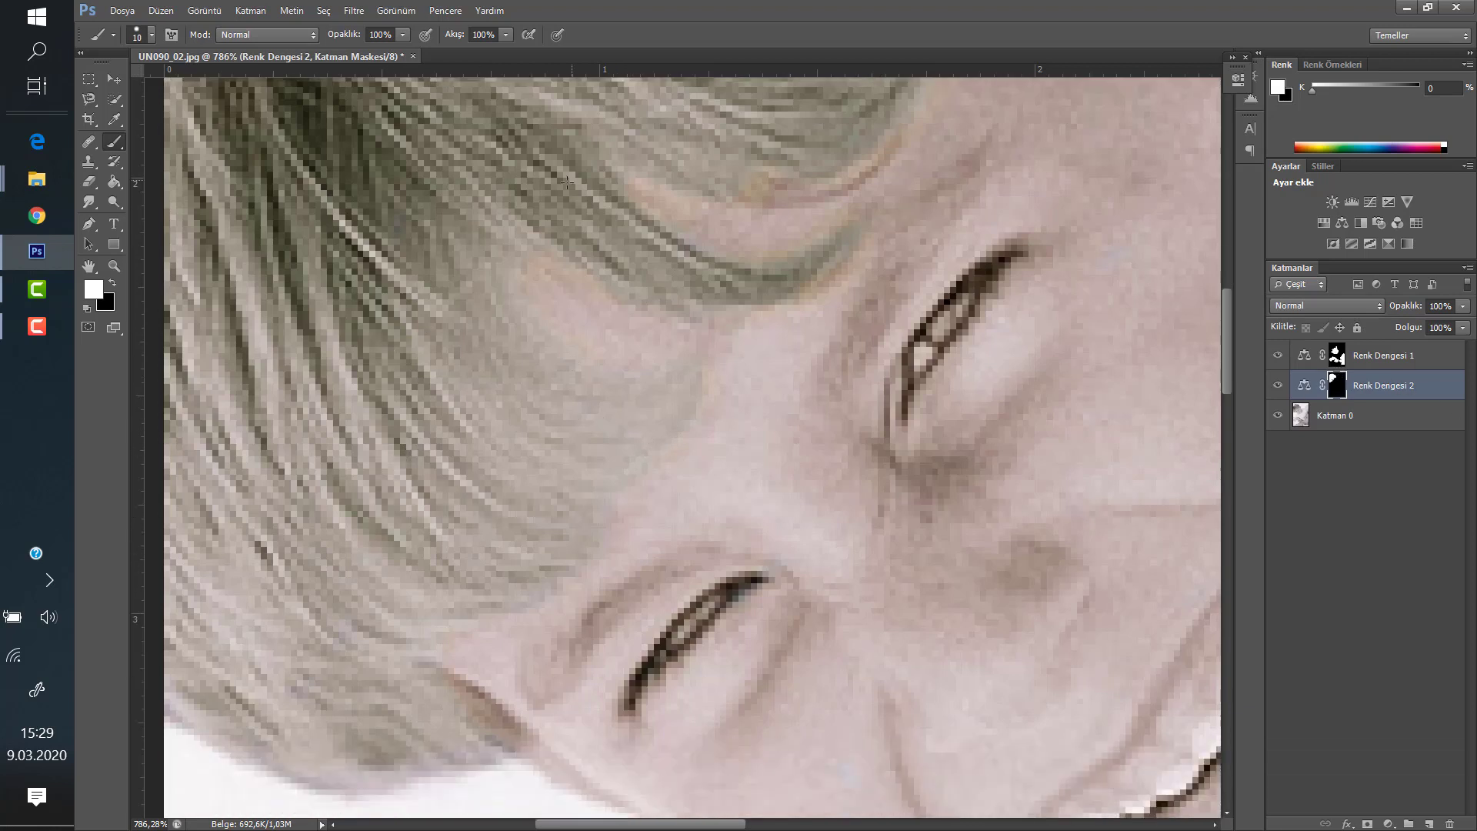
scroll(567, 183, down, 1)
scroll(539, 254, down, 3)
scroll(495, 324, up, 3)
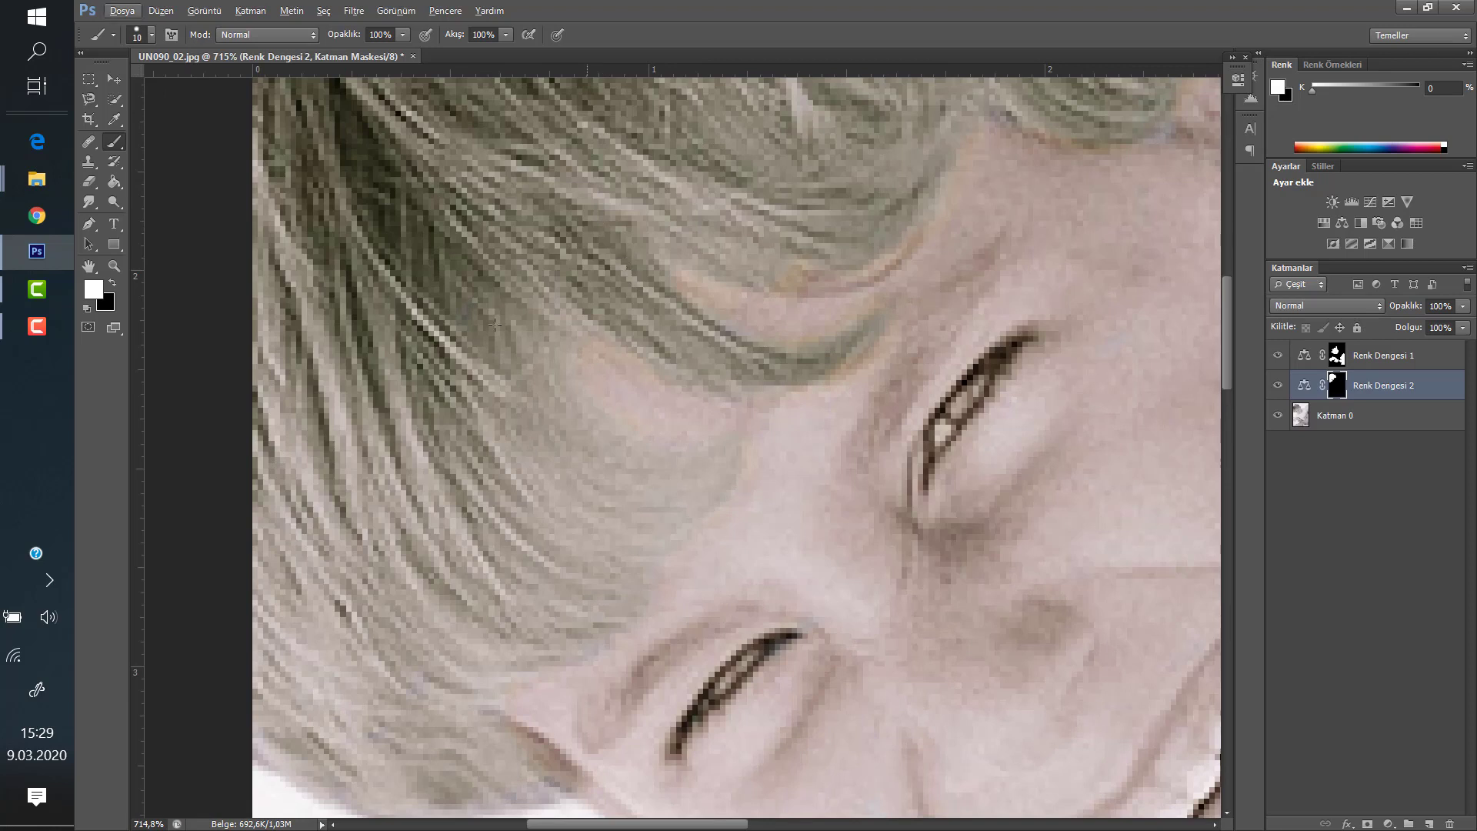
click(113, 283)
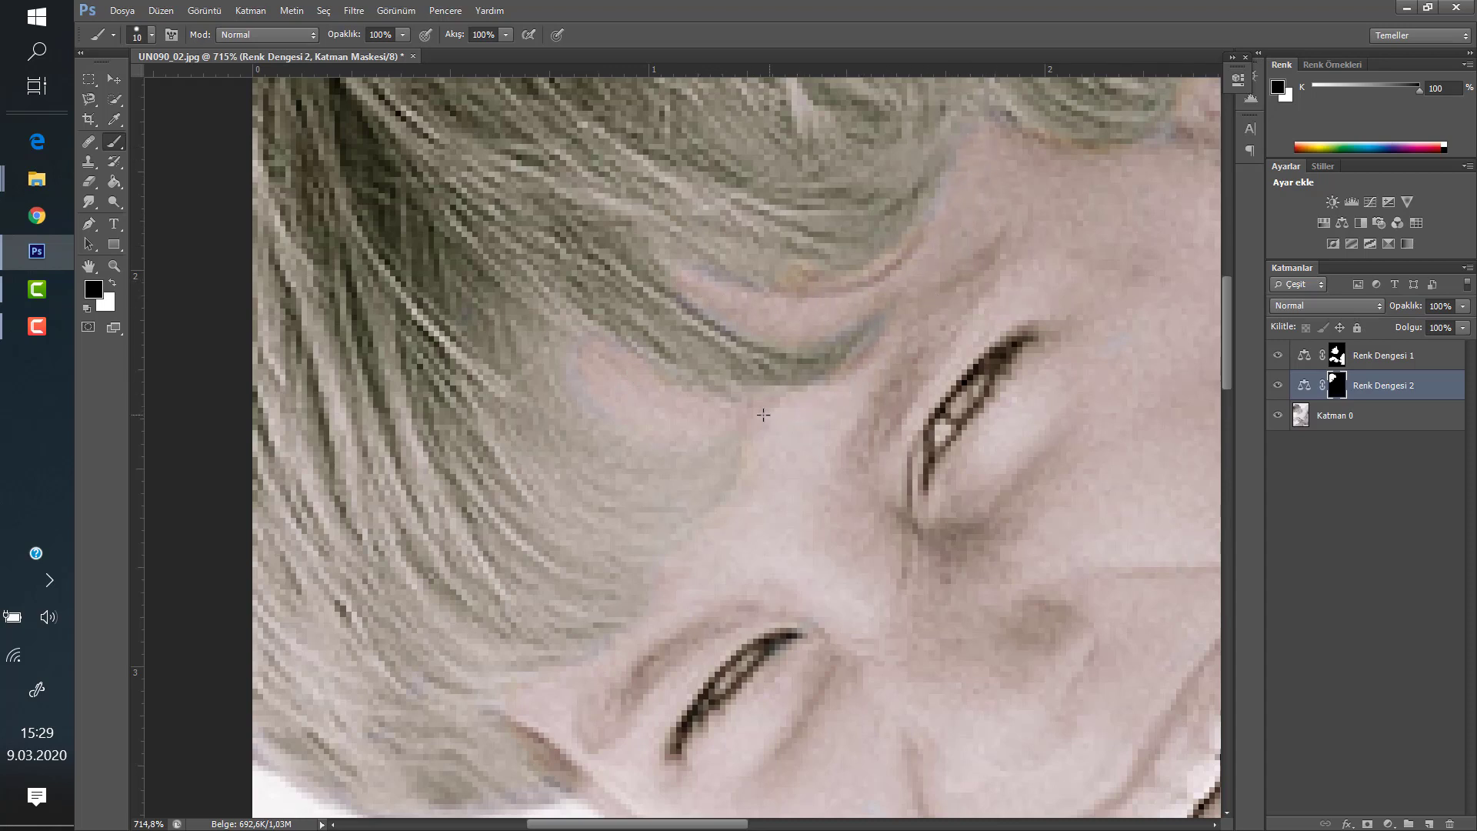
click(1373, 355)
click(1371, 385)
click(113, 283)
click(1342, 362)
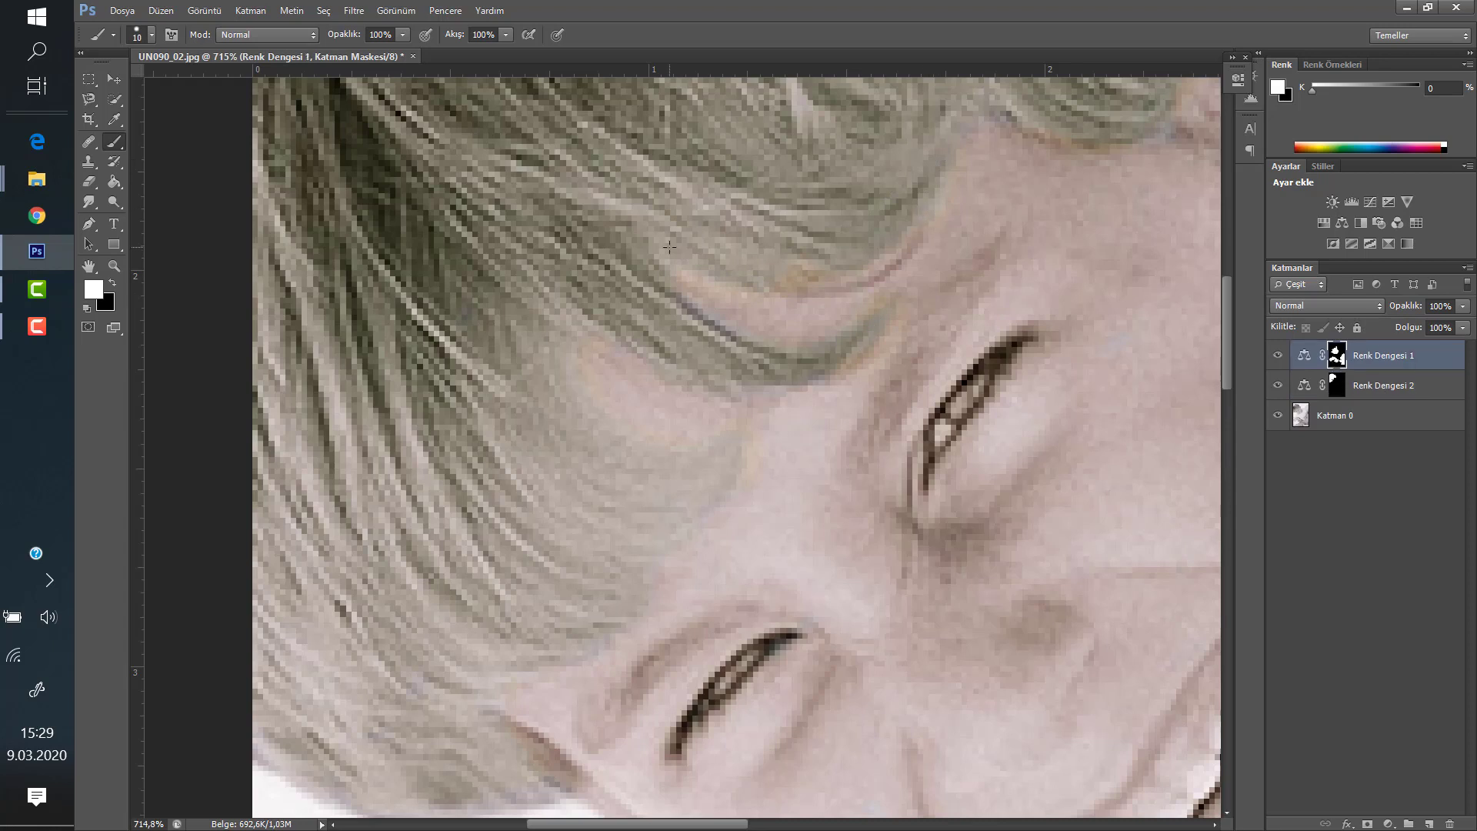
click(112, 284)
Touch up the Renk Dengesi 2 mask, toggling the painting colour between white and black
scroll(903, 258, down, 5)
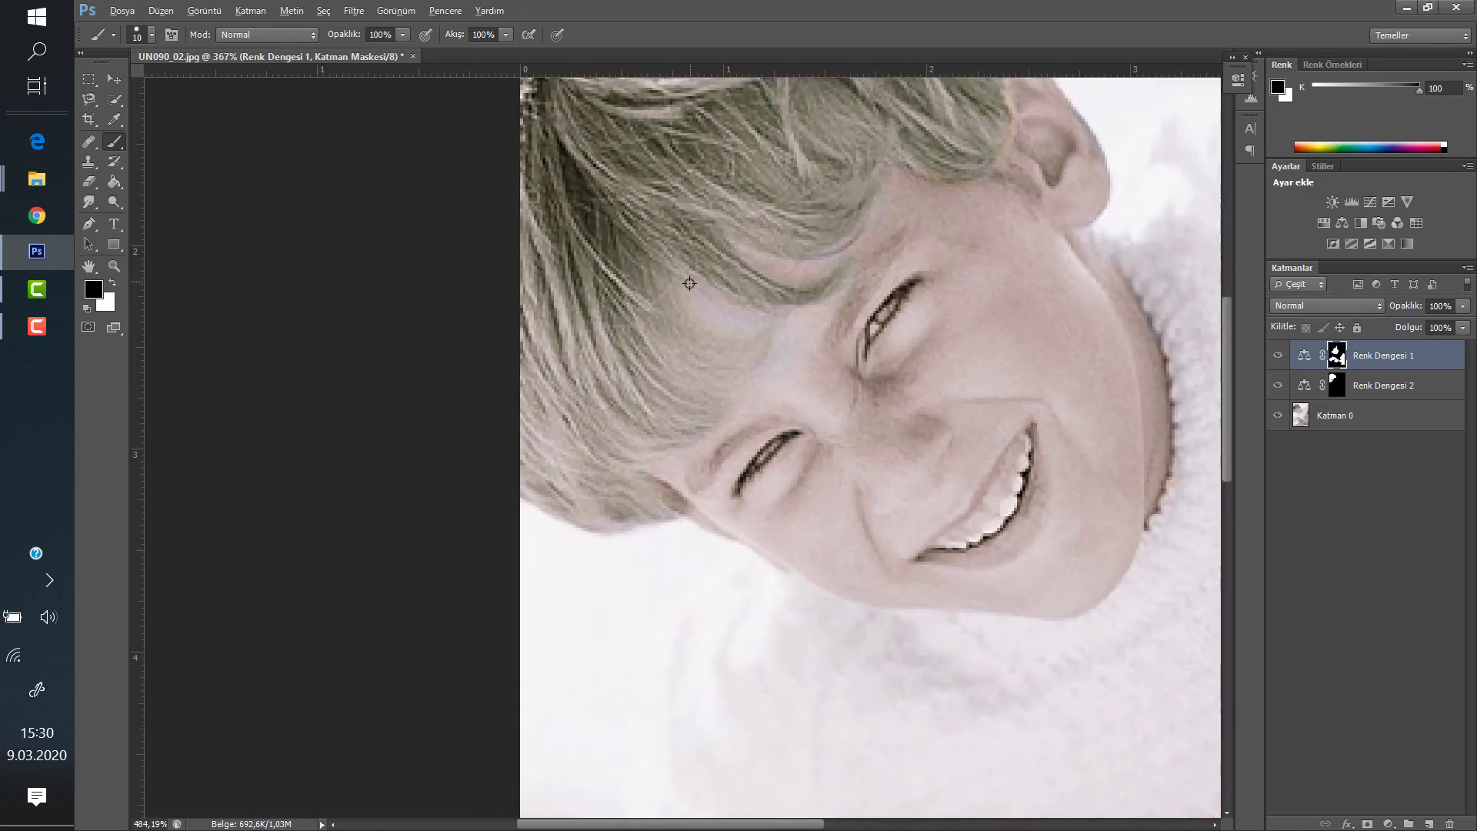
scroll(676, 287, up, 5)
scroll(230, 277, down, 2)
key(x)
scroll(749, 323, up, 4)
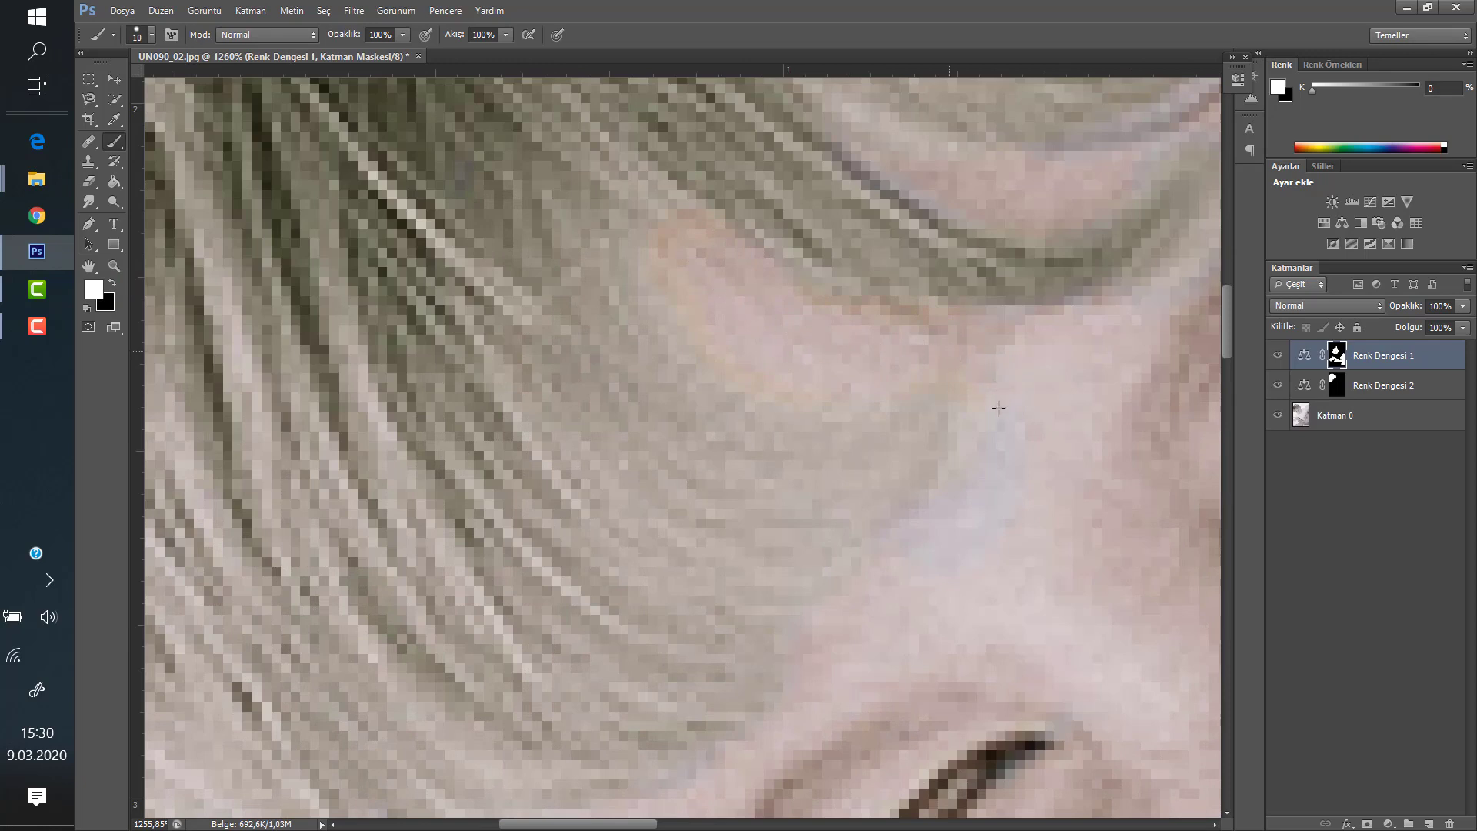
click(1370, 377)
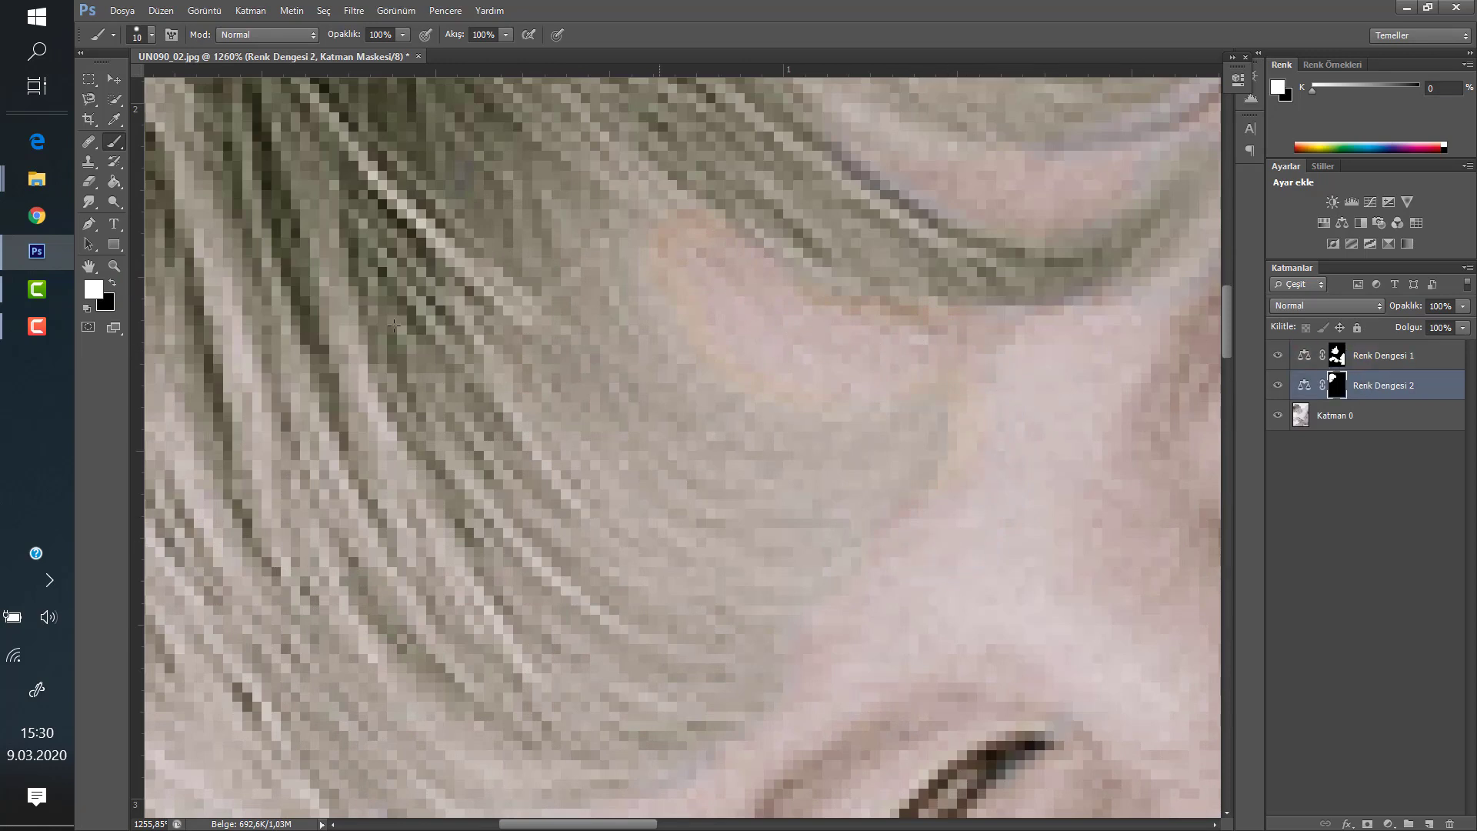
click(111, 282)
Set white as the painting colour, zoom out to the whole photo, and deselect the layer
scroll(947, 526, down, 5)
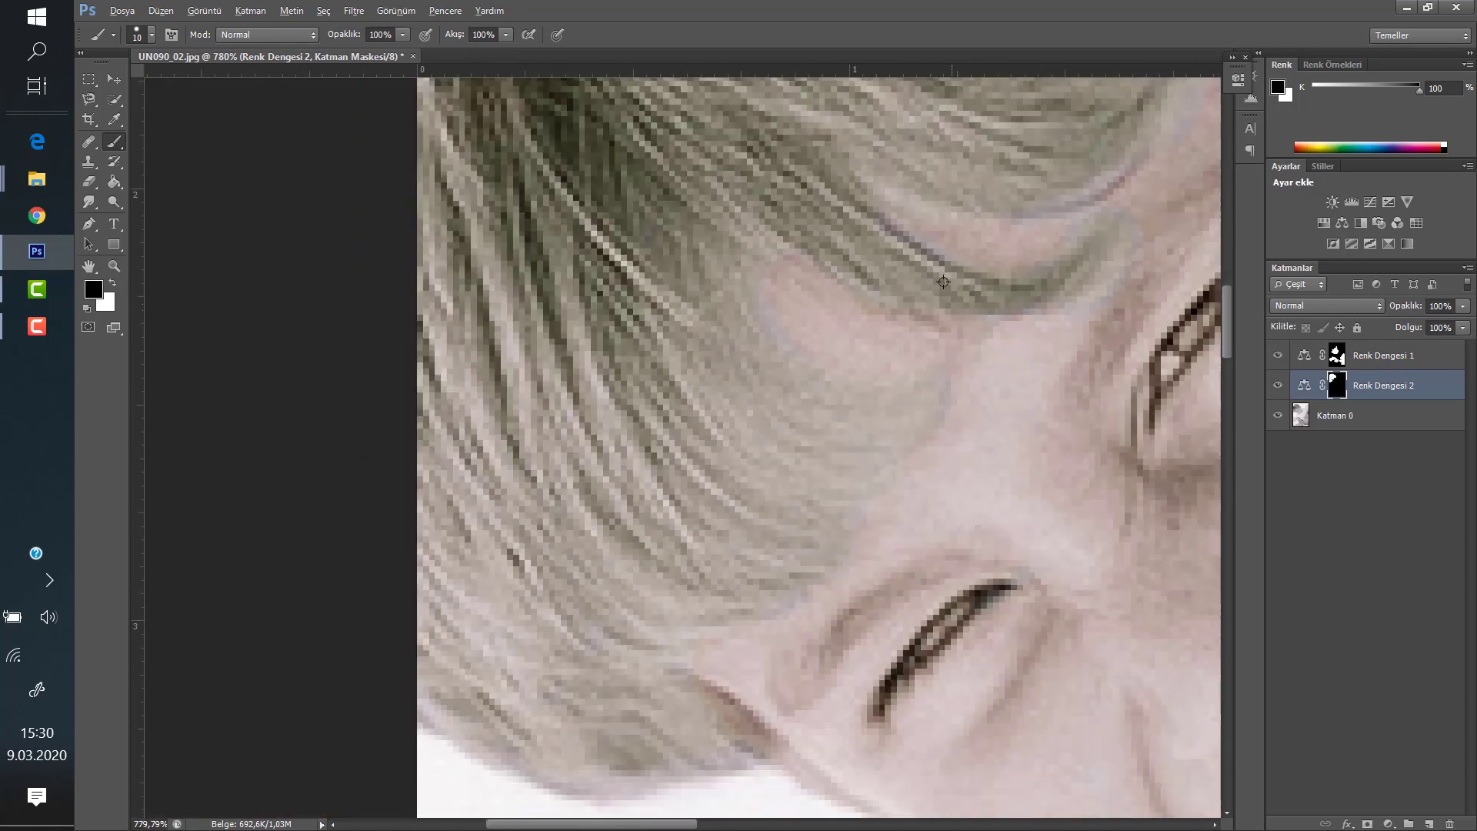
scroll(770, 362, down, 5)
scroll(611, 204, down, 5)
scroll(611, 204, up, 3)
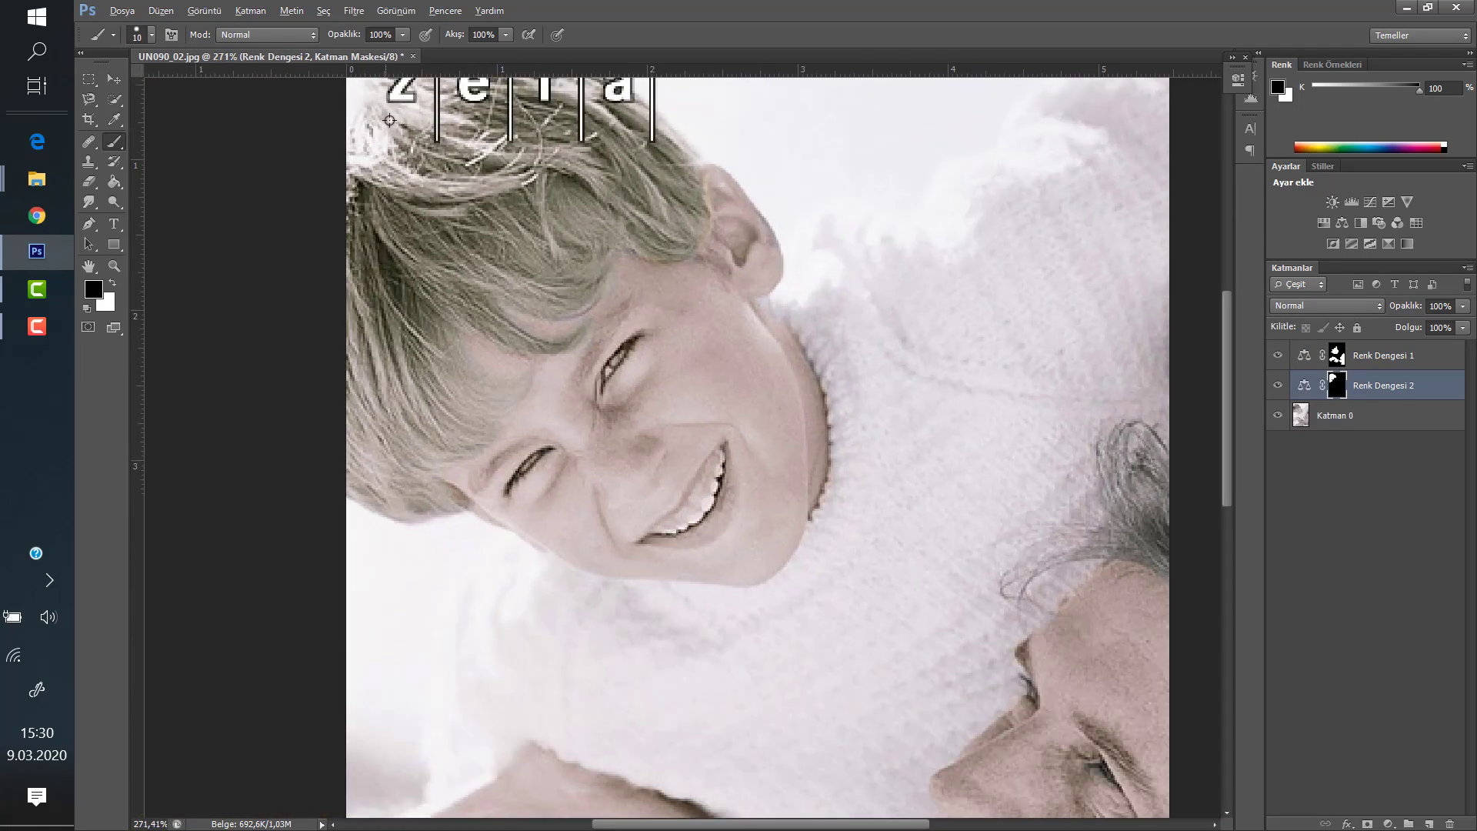
scroll(388, 121, up, 2)
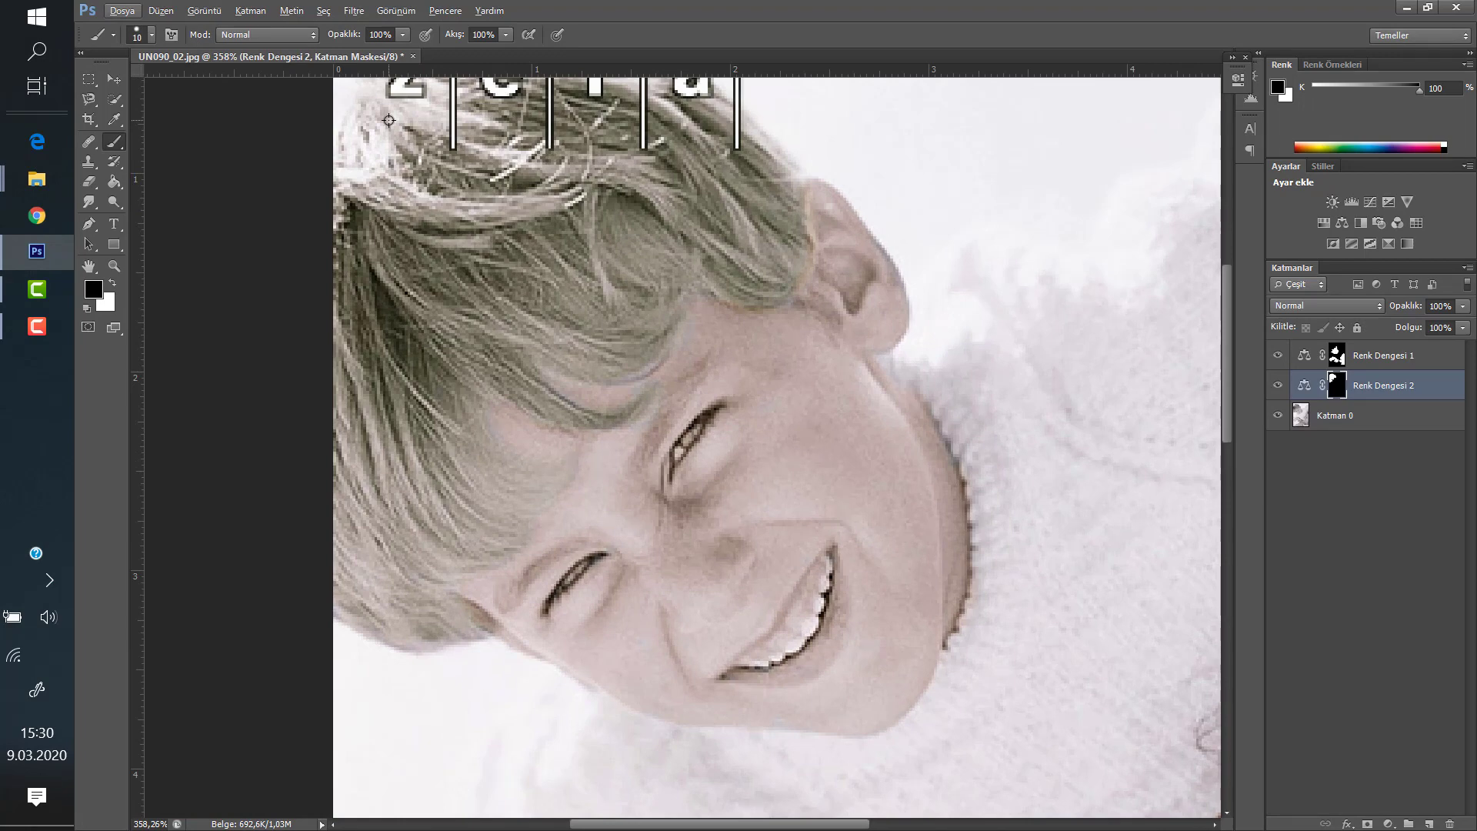
scroll(466, 200, up, 2)
scroll(607, 300, up, 3)
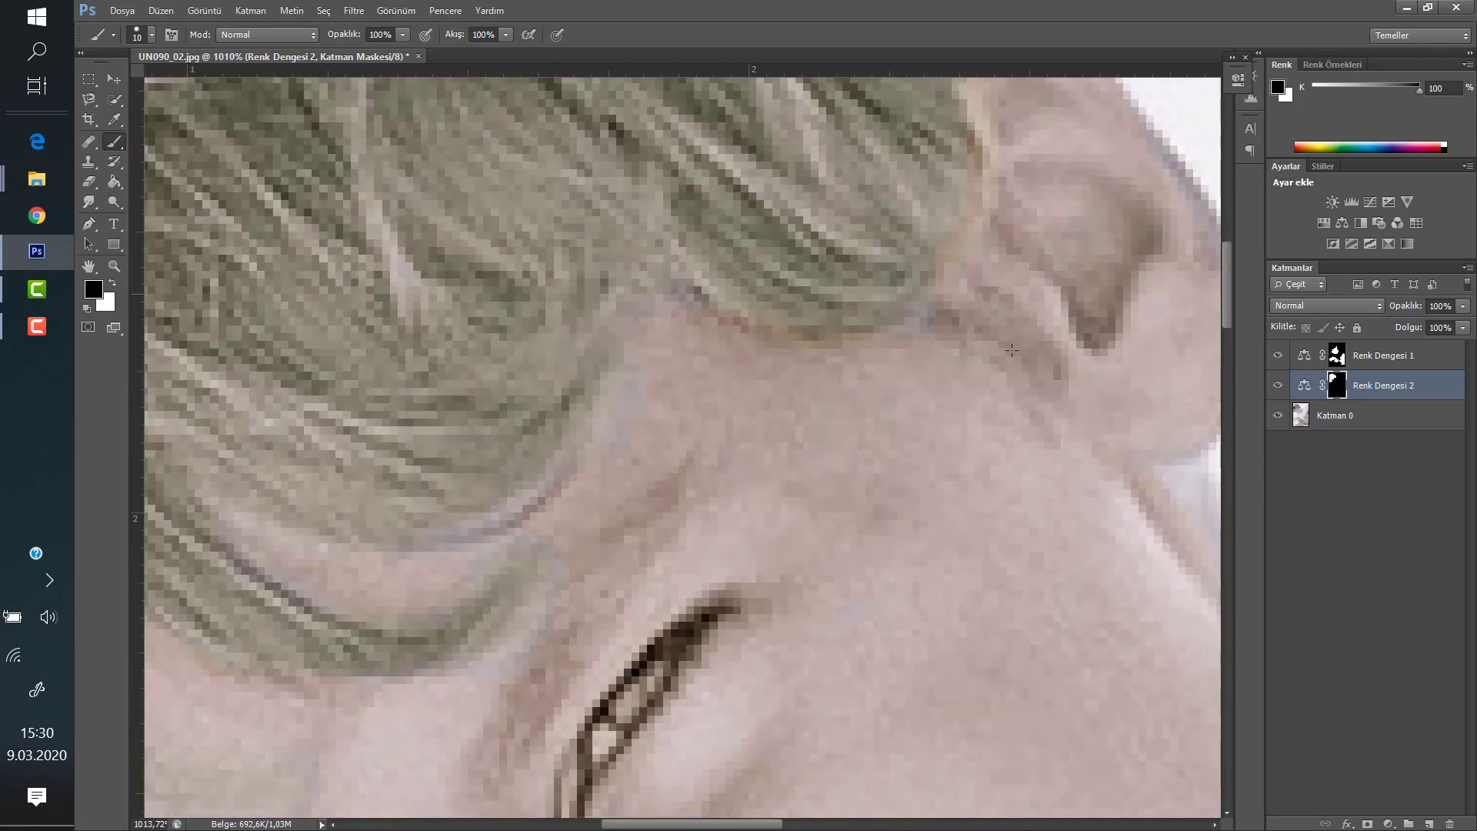
click(112, 283)
scroll(662, 282, down, 3)
scroll(692, 282, down, 2)
scroll(731, 282, down, 2)
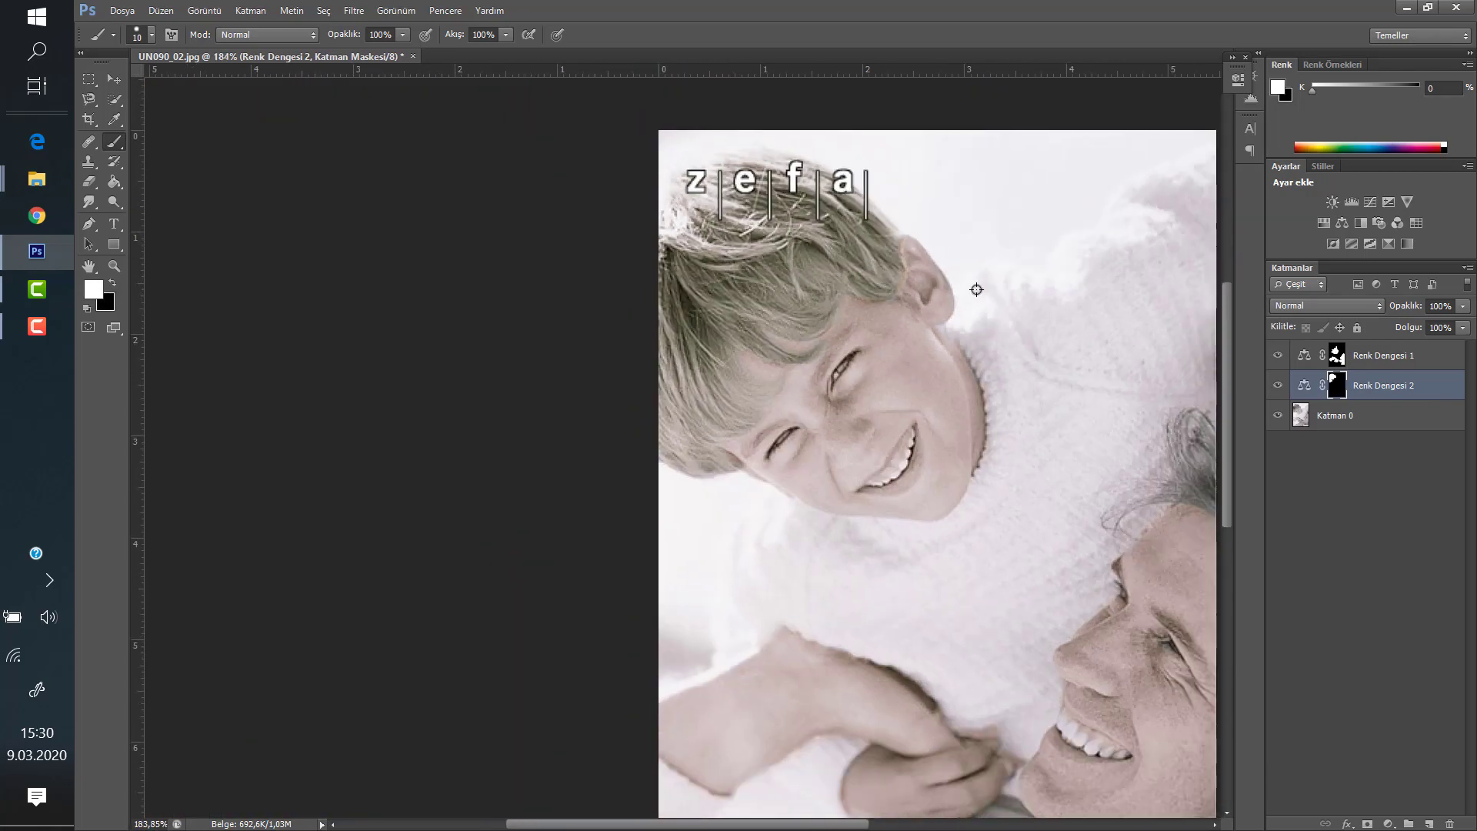
scroll(760, 280, down, 1)
scroll(770, 300, up, 2)
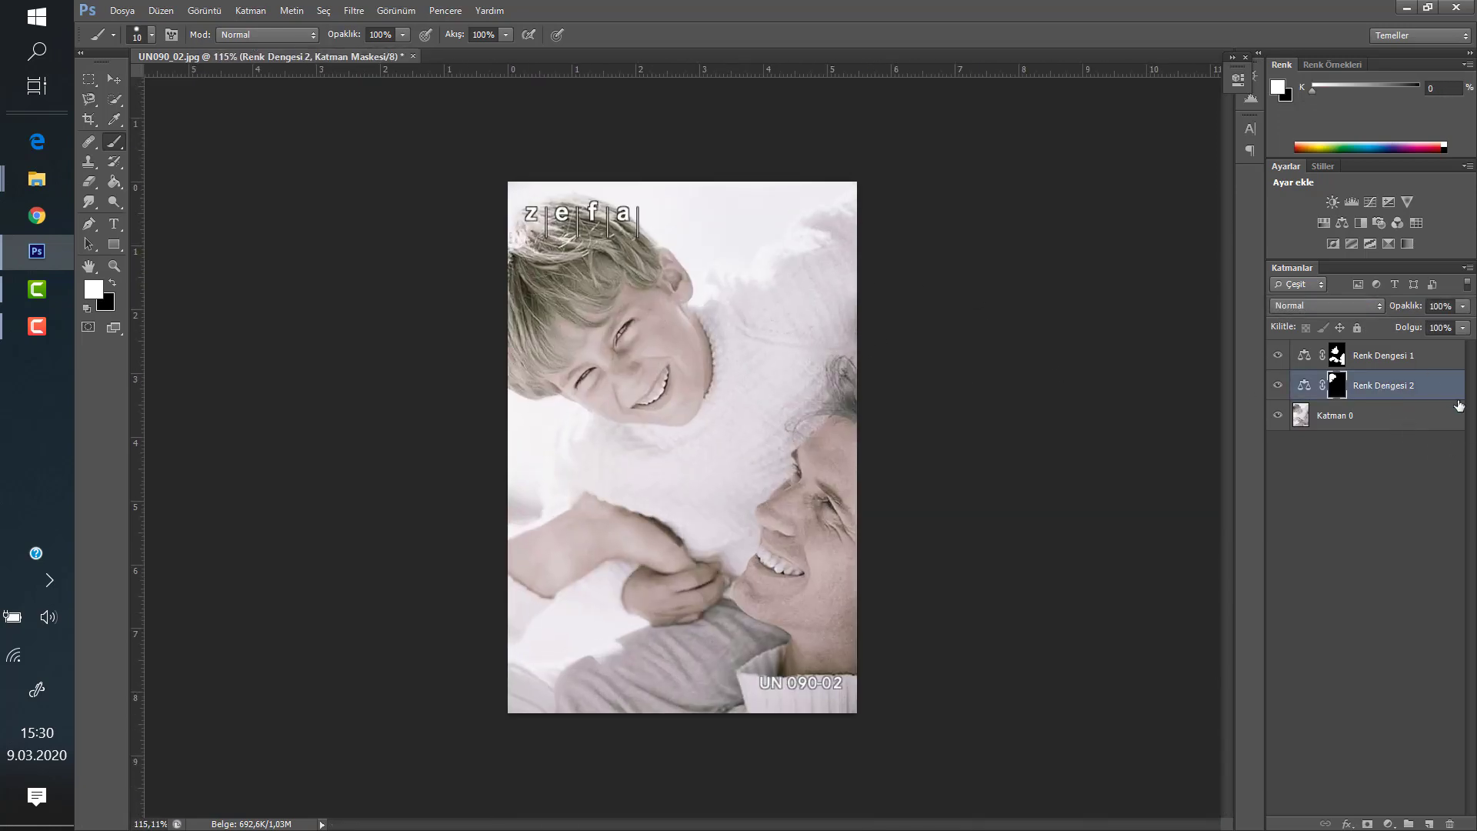
ctrl+click(1377, 377)
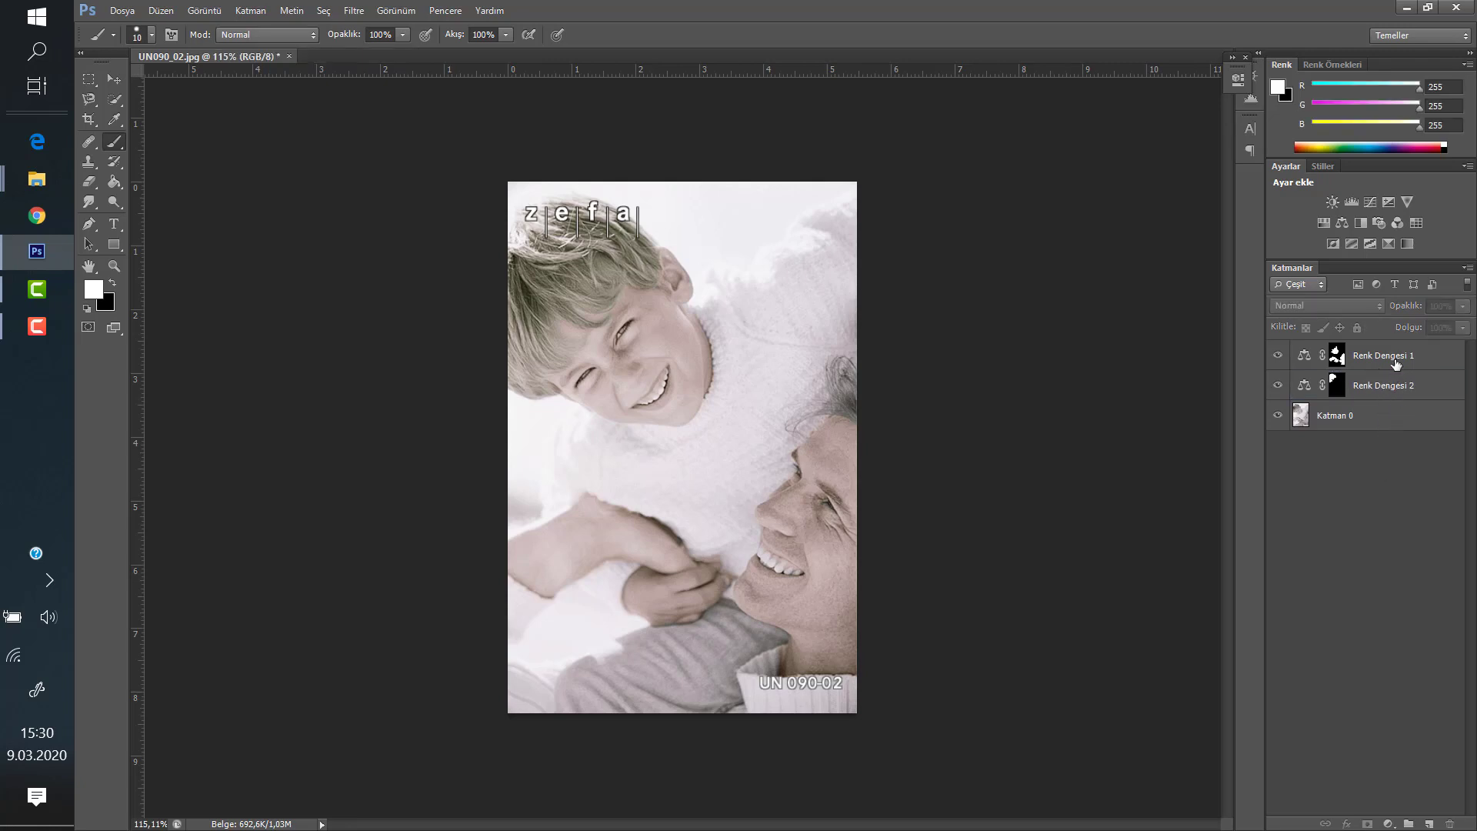
Rename the Renk Dengesi 2 layer to SAÇ
click(1396, 363)
double_click(1390, 391)
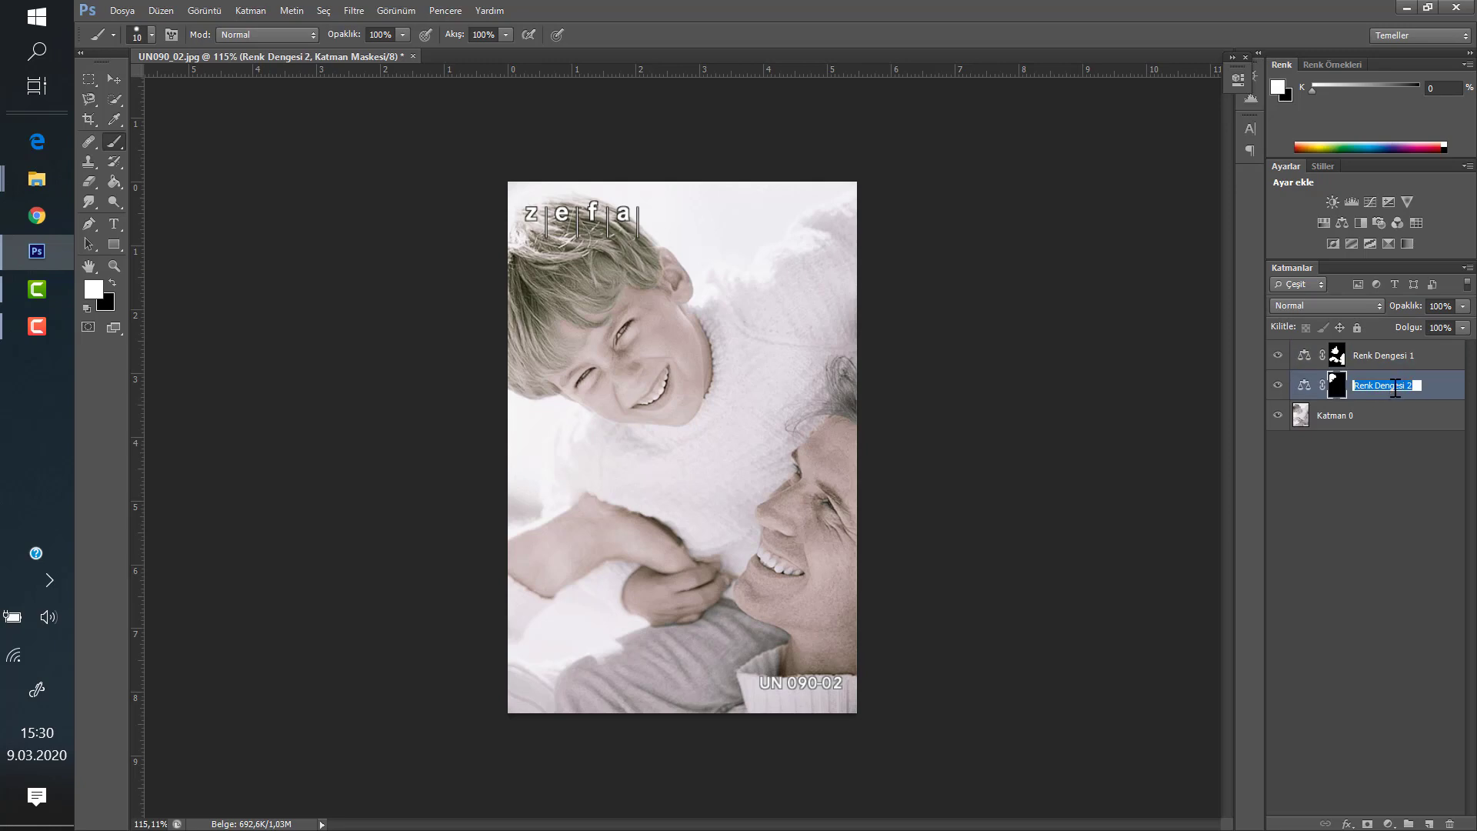
text(SAÇ)
key(Return)
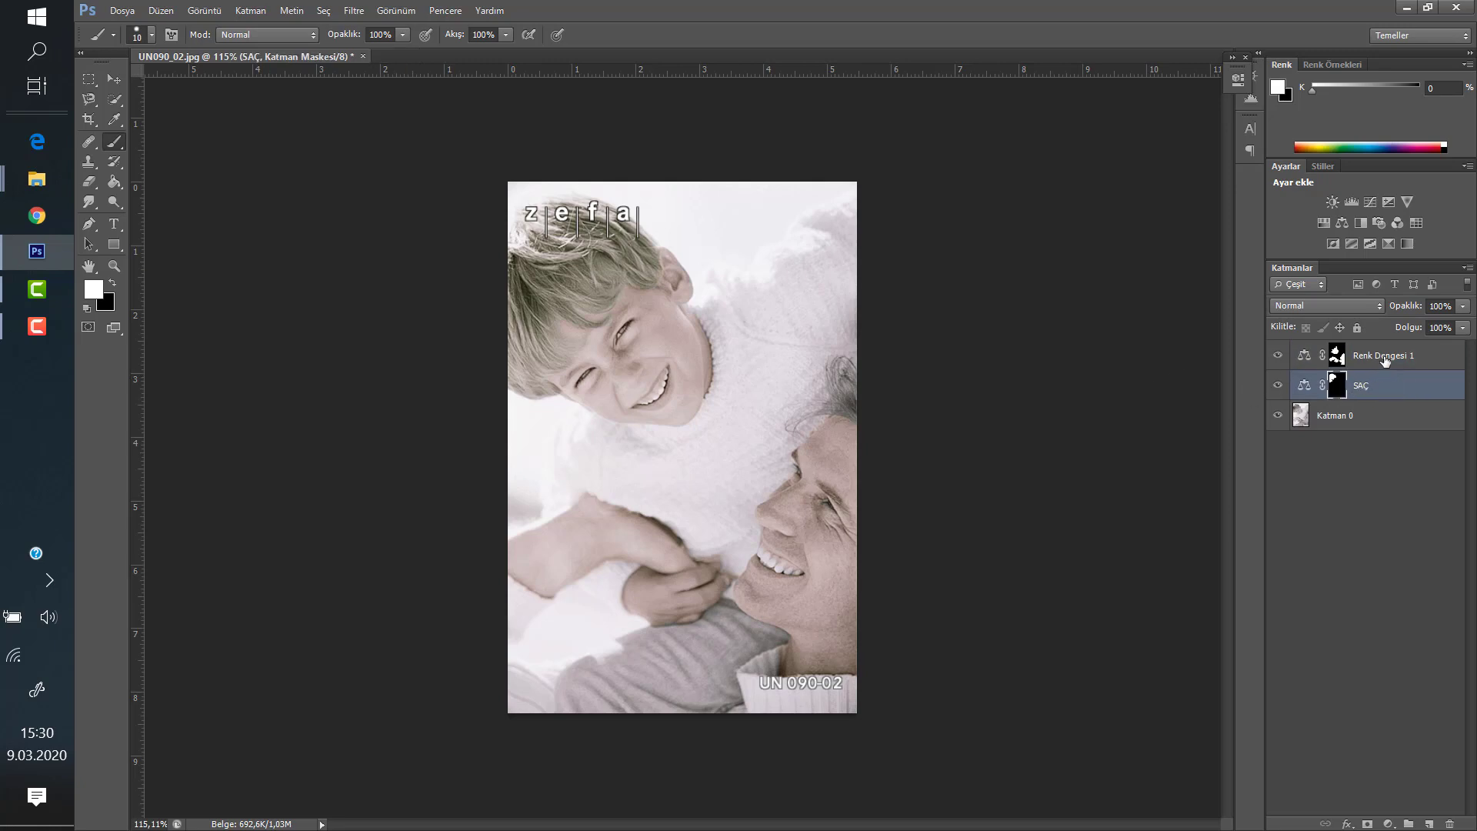
Rename Renk Dengesi 1 to TEN RENGİ and deselect all layers
click(1384, 360)
double_click(1394, 356)
text(TEN RENGİ)
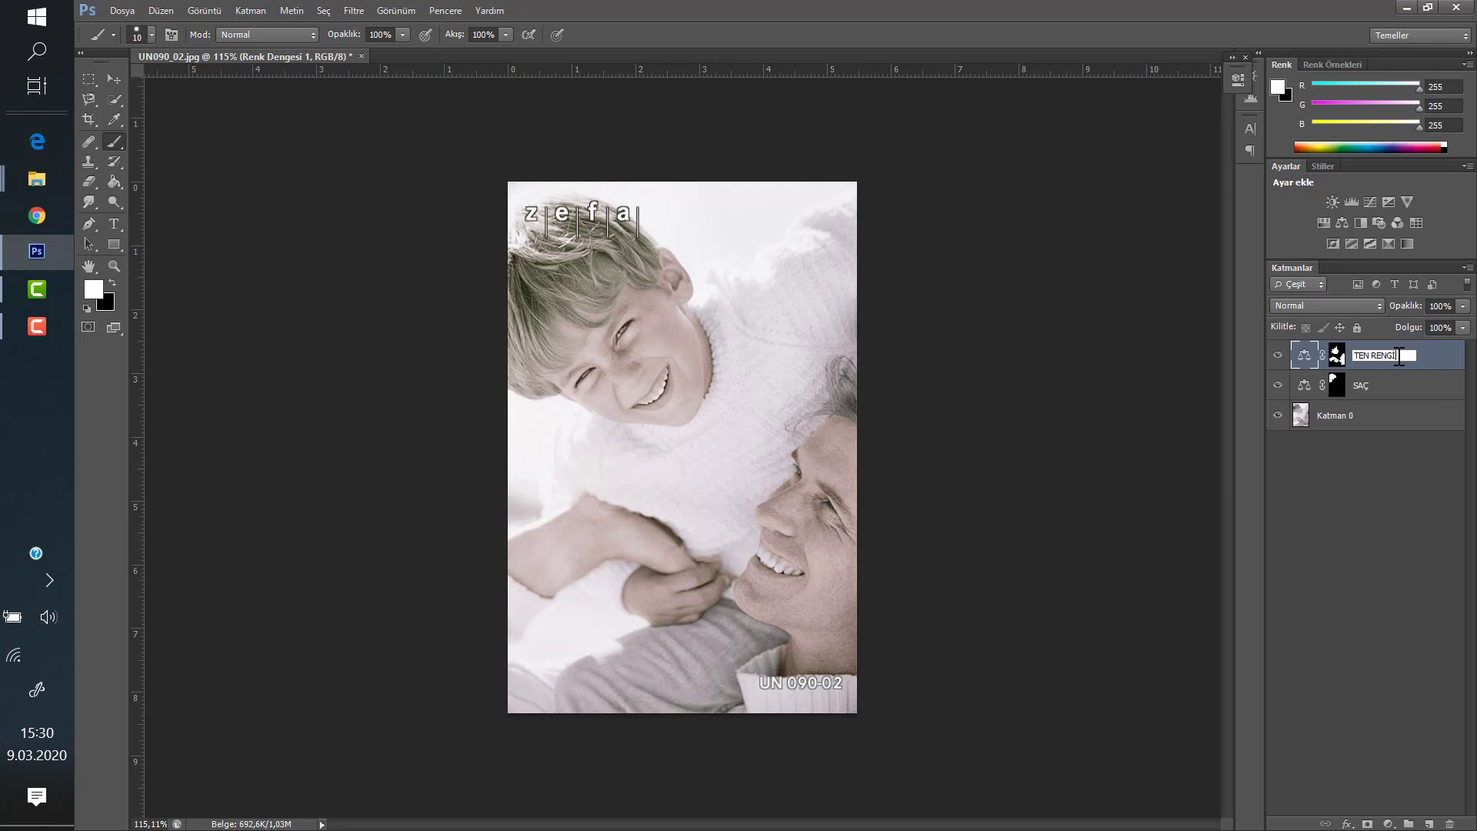
key(Return)
click(1415, 524)
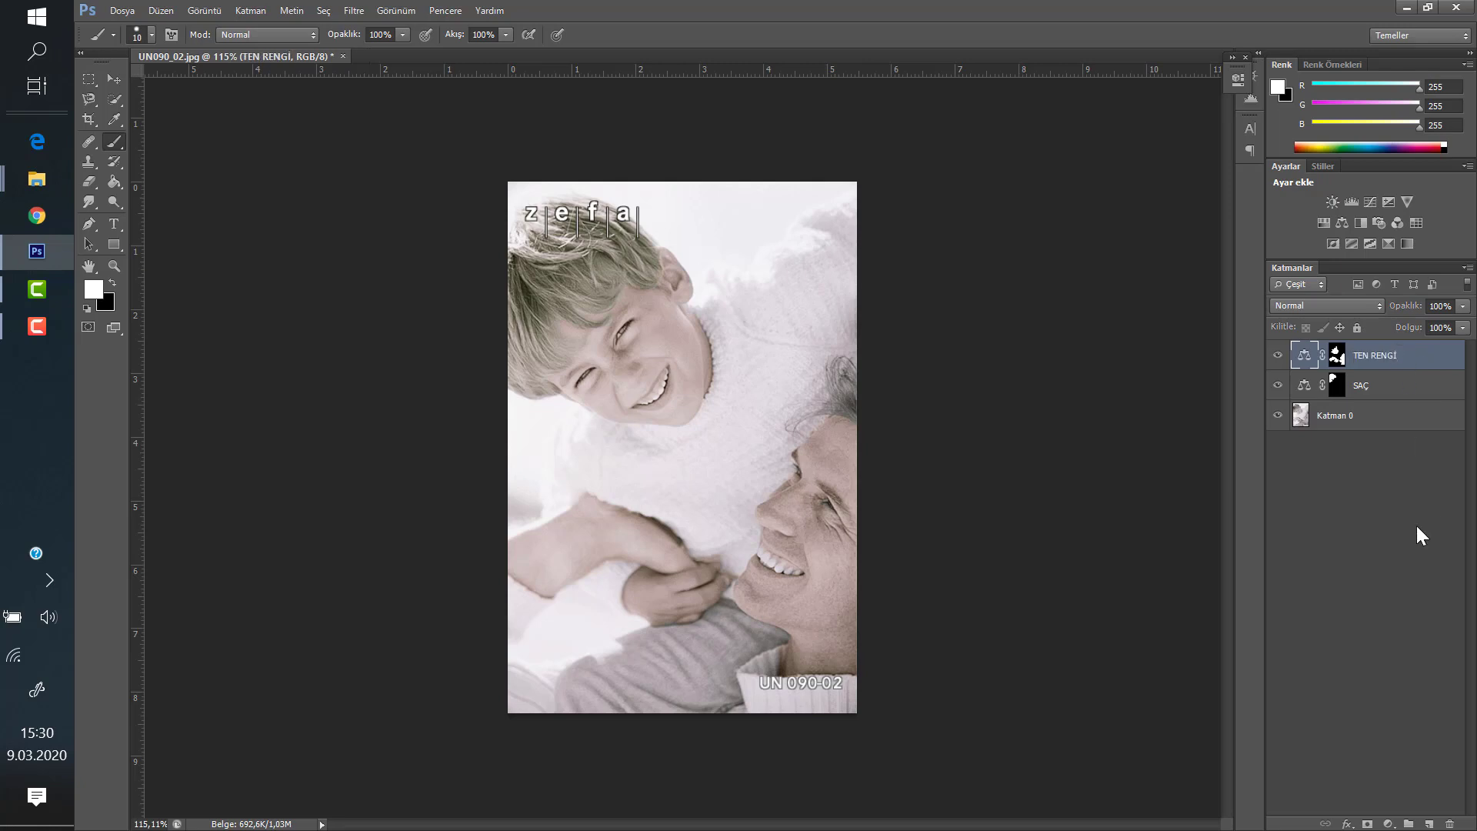
click(112, 82)
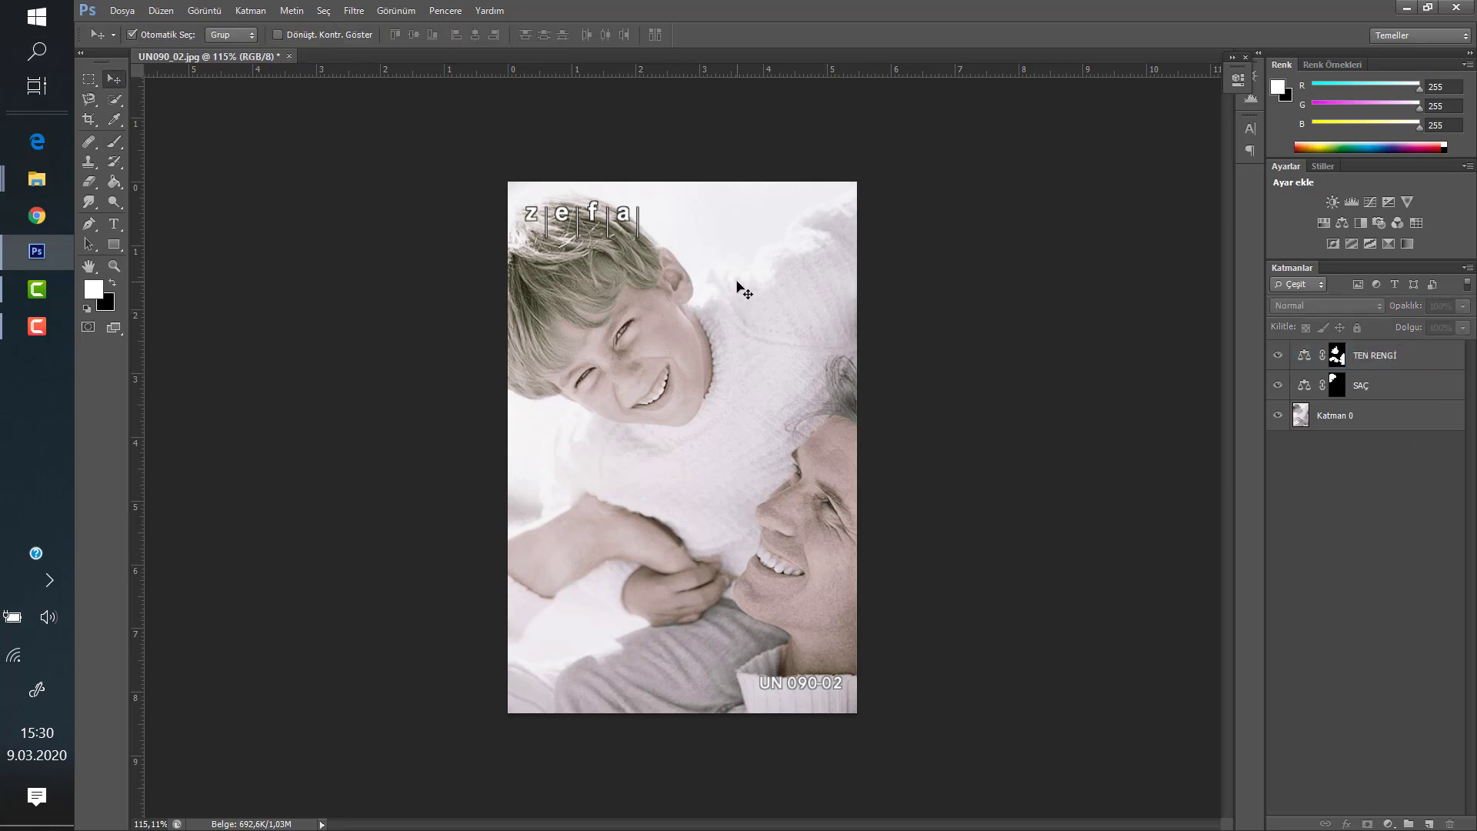
Zoom in on the man's sweater and choose the Quick Selection tool
scroll(670, 287, down, 3)
scroll(682, 291, up, 2)
scroll(682, 384, up, 3)
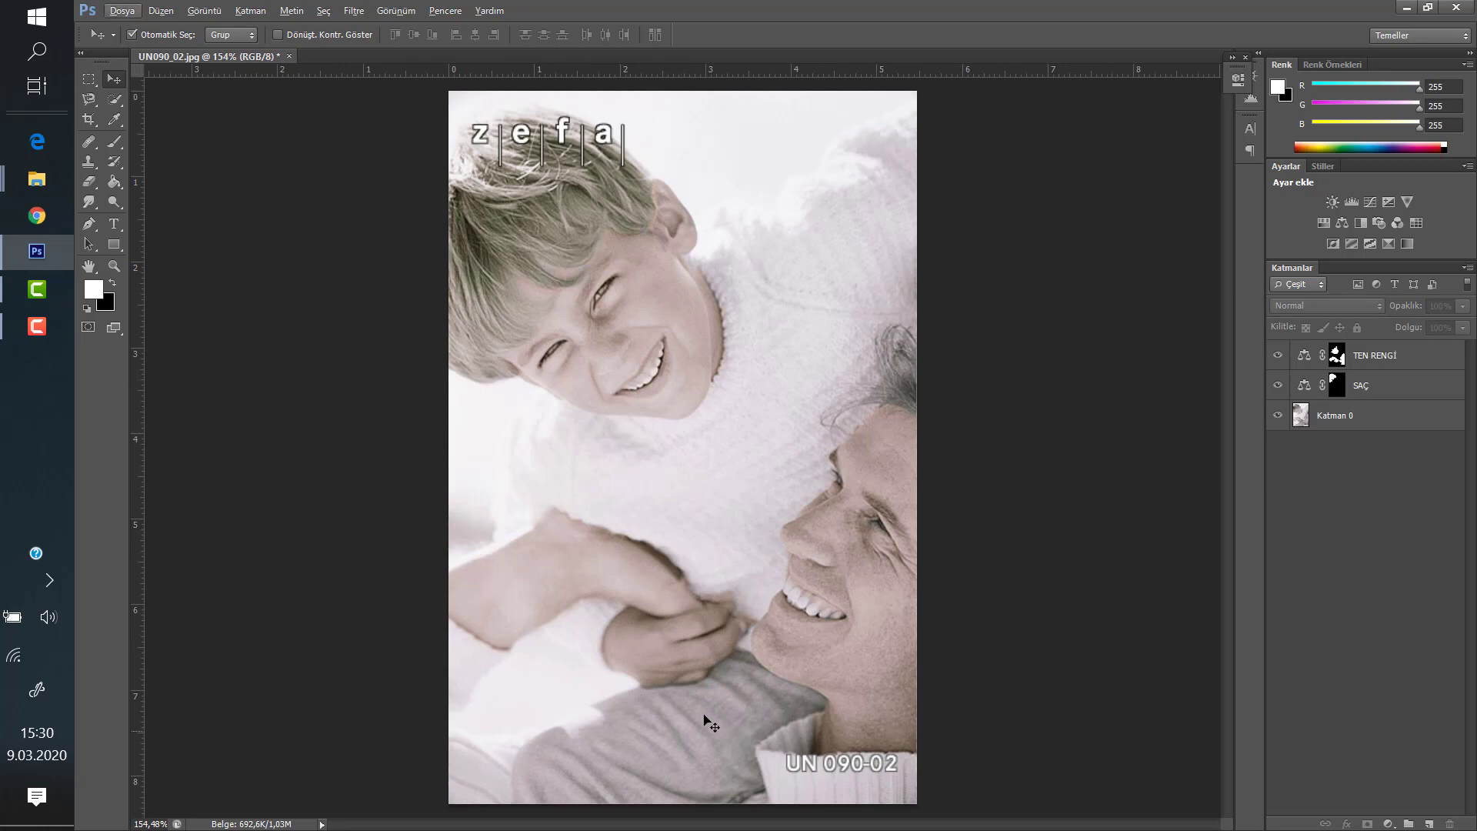
scroll(596, 570, down, 4)
scroll(596, 569, down, 1)
scroll(627, 677, up, 2)
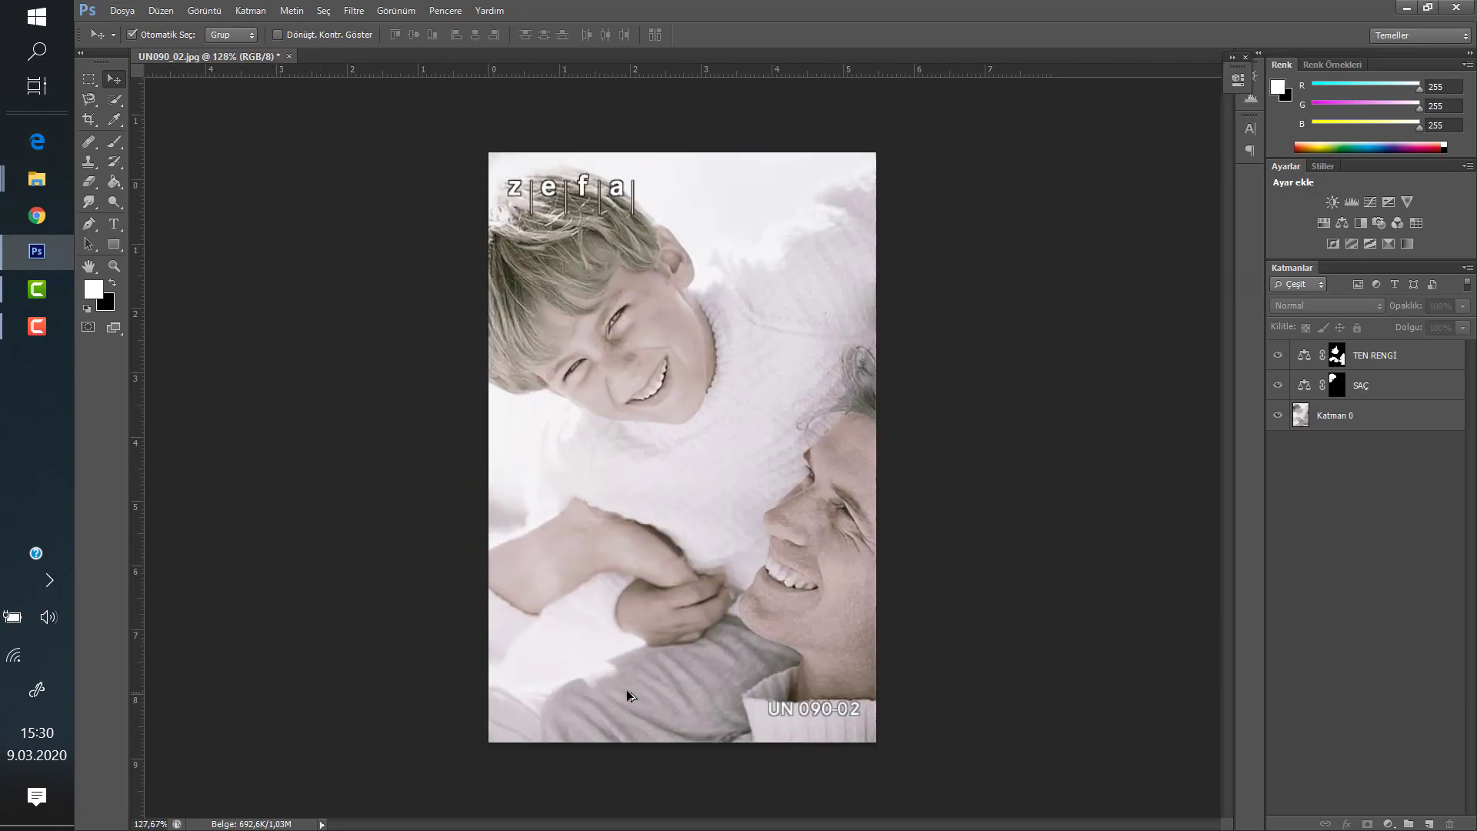
scroll(642, 668, up, 2)
scroll(653, 659, down, 1)
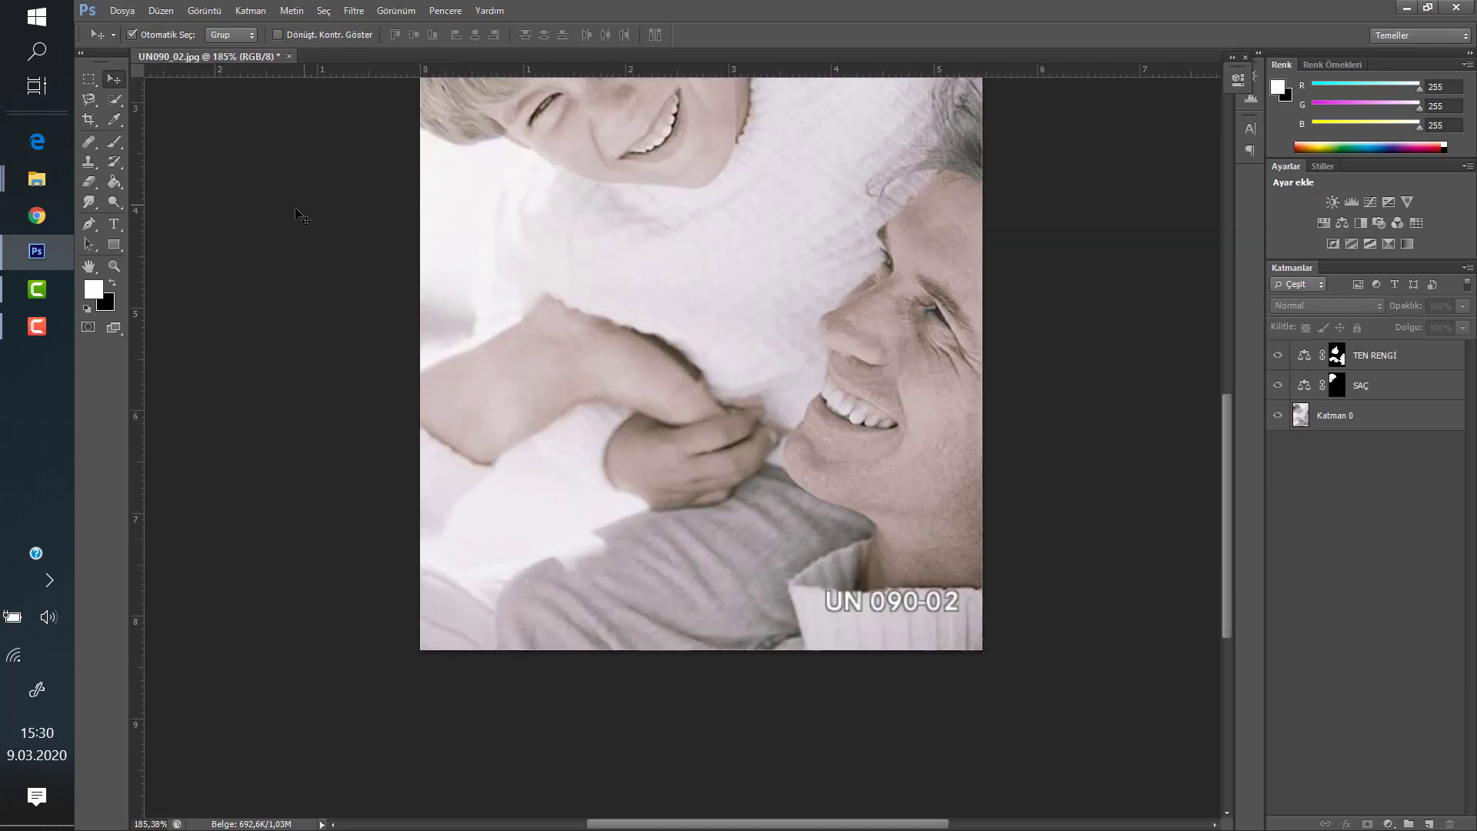
click(114, 99)
Quick-select the man's sweater on the Katman 0 layer
click(1381, 421)
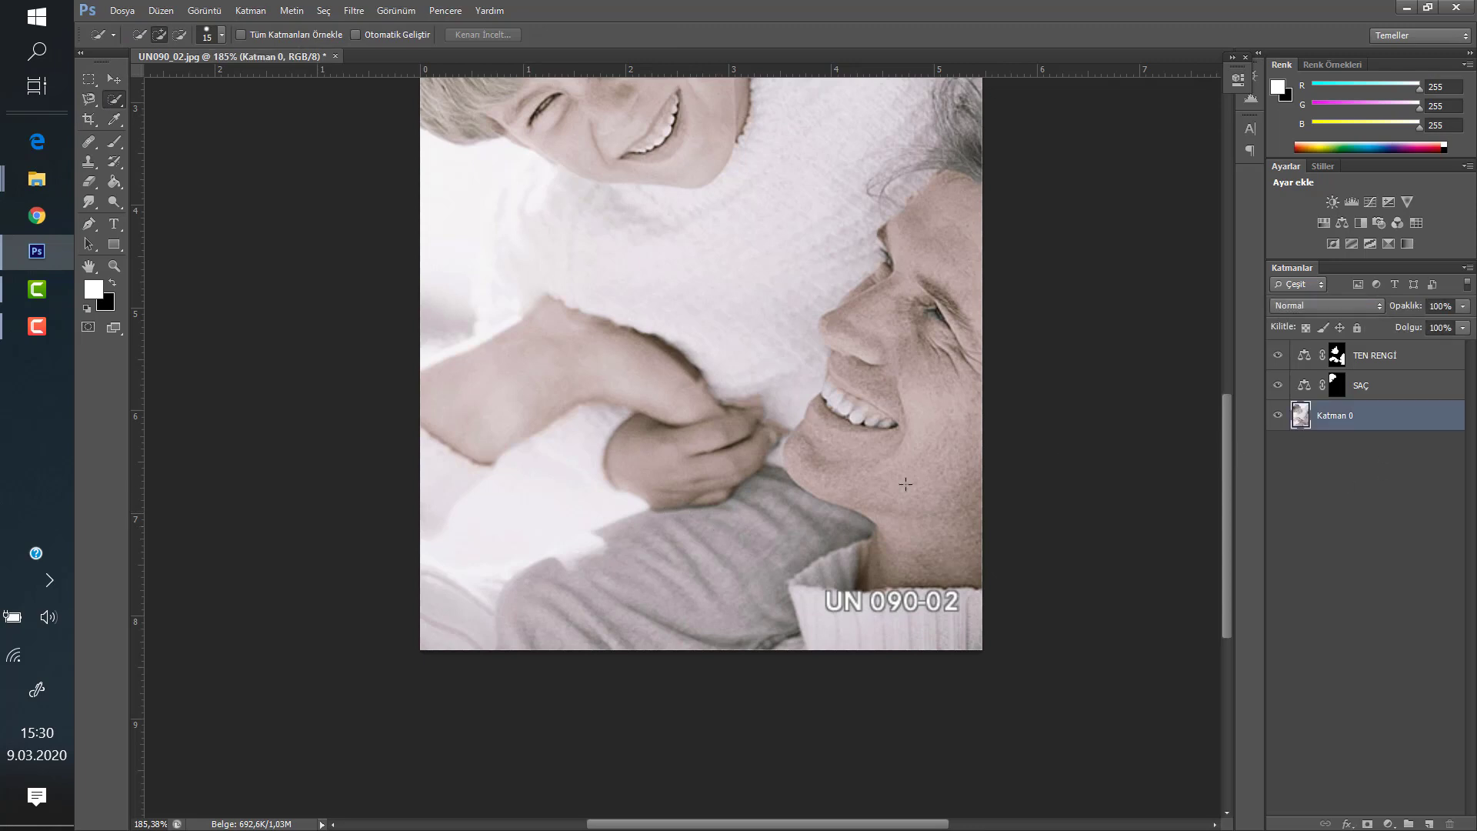
mouse_move(744, 546)
mouse_down()
mouse_move(843, 530)
mouse_move(544, 631)
mouse_move(567, 562)
mouse_up()
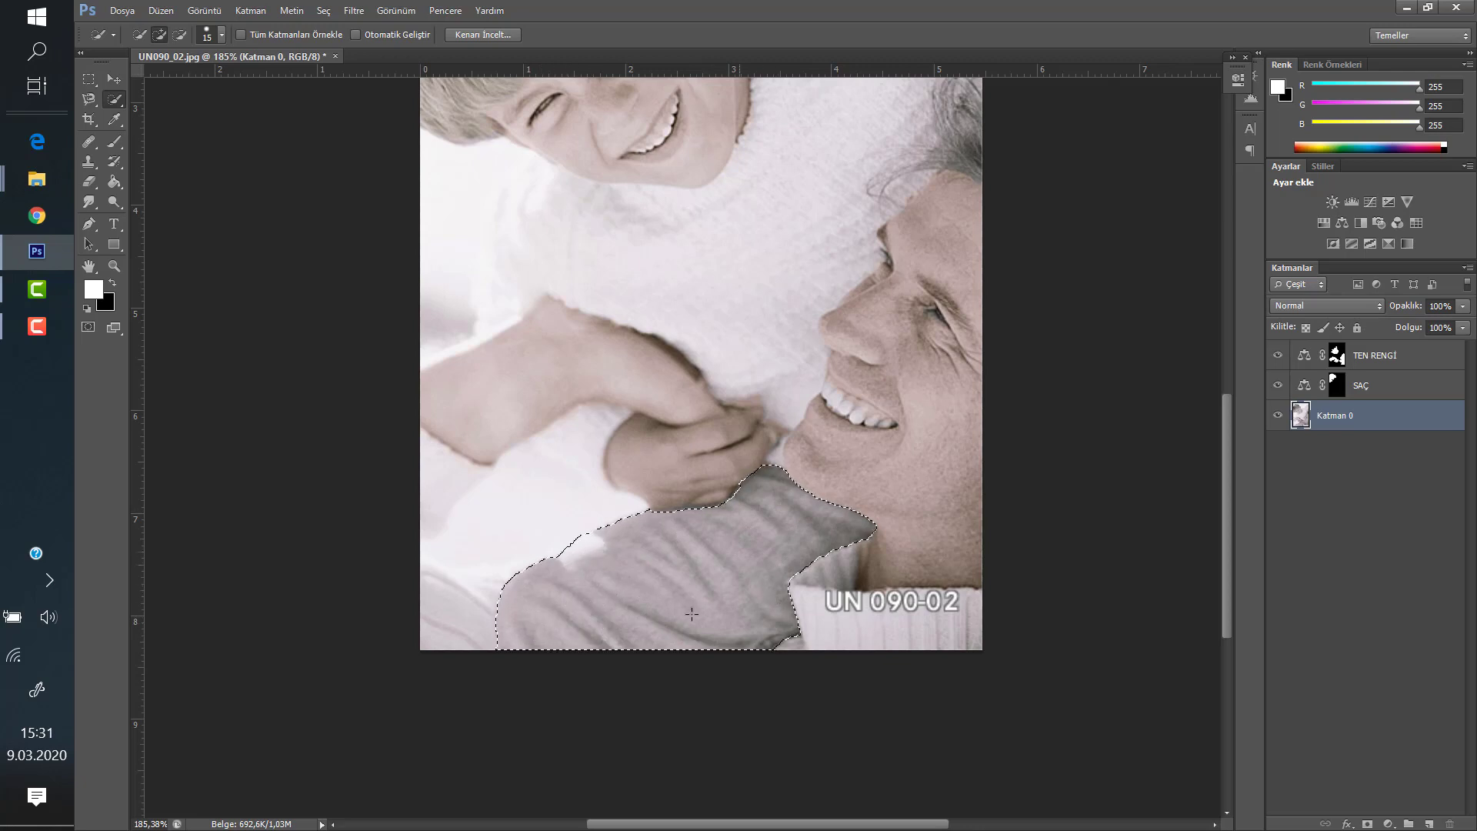
scroll(686, 634, down, 2)
scroll(686, 634, down, 1)
scroll(686, 634, up, 3)
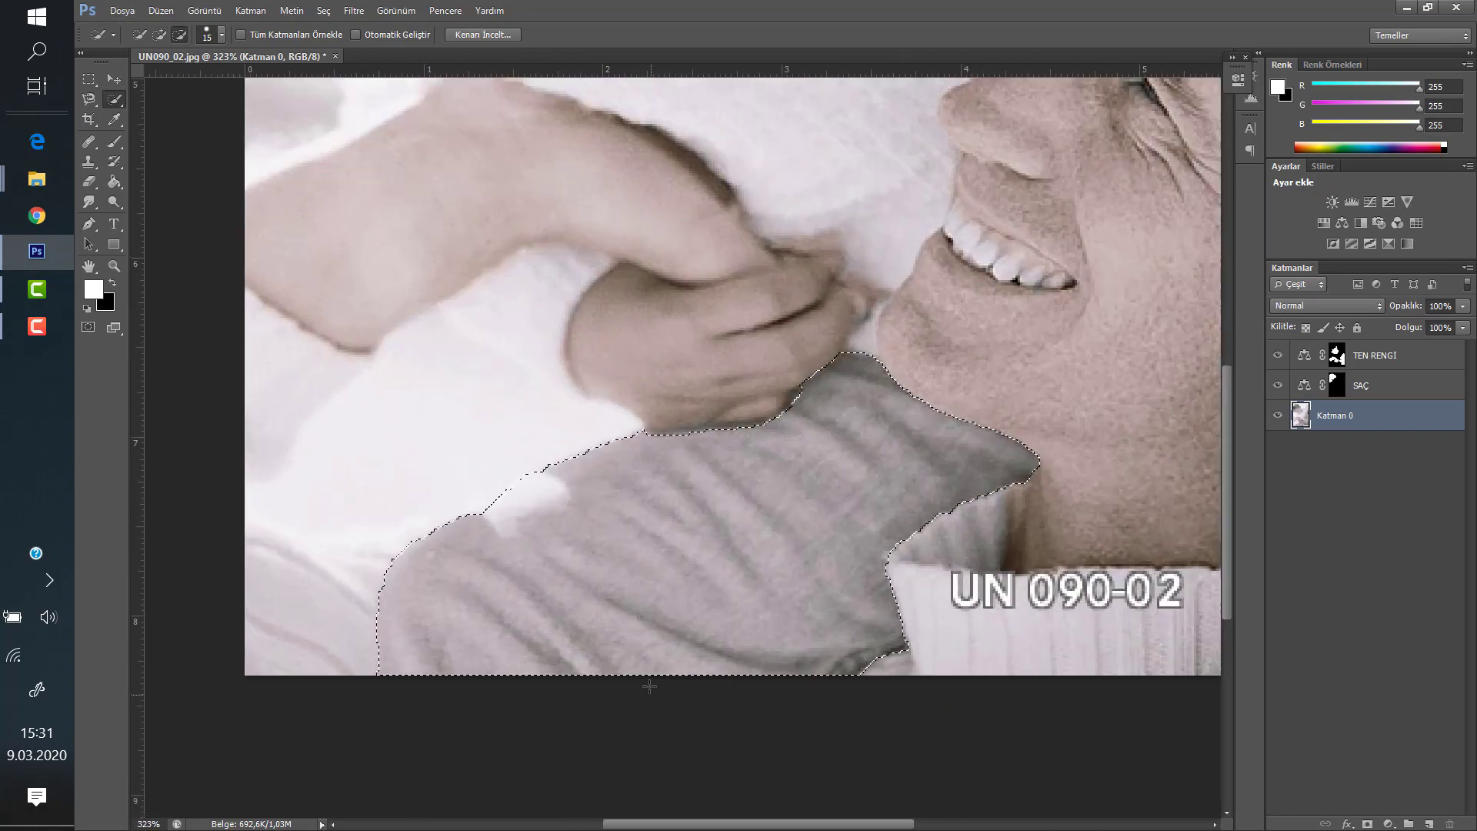
right_click(760, 519)
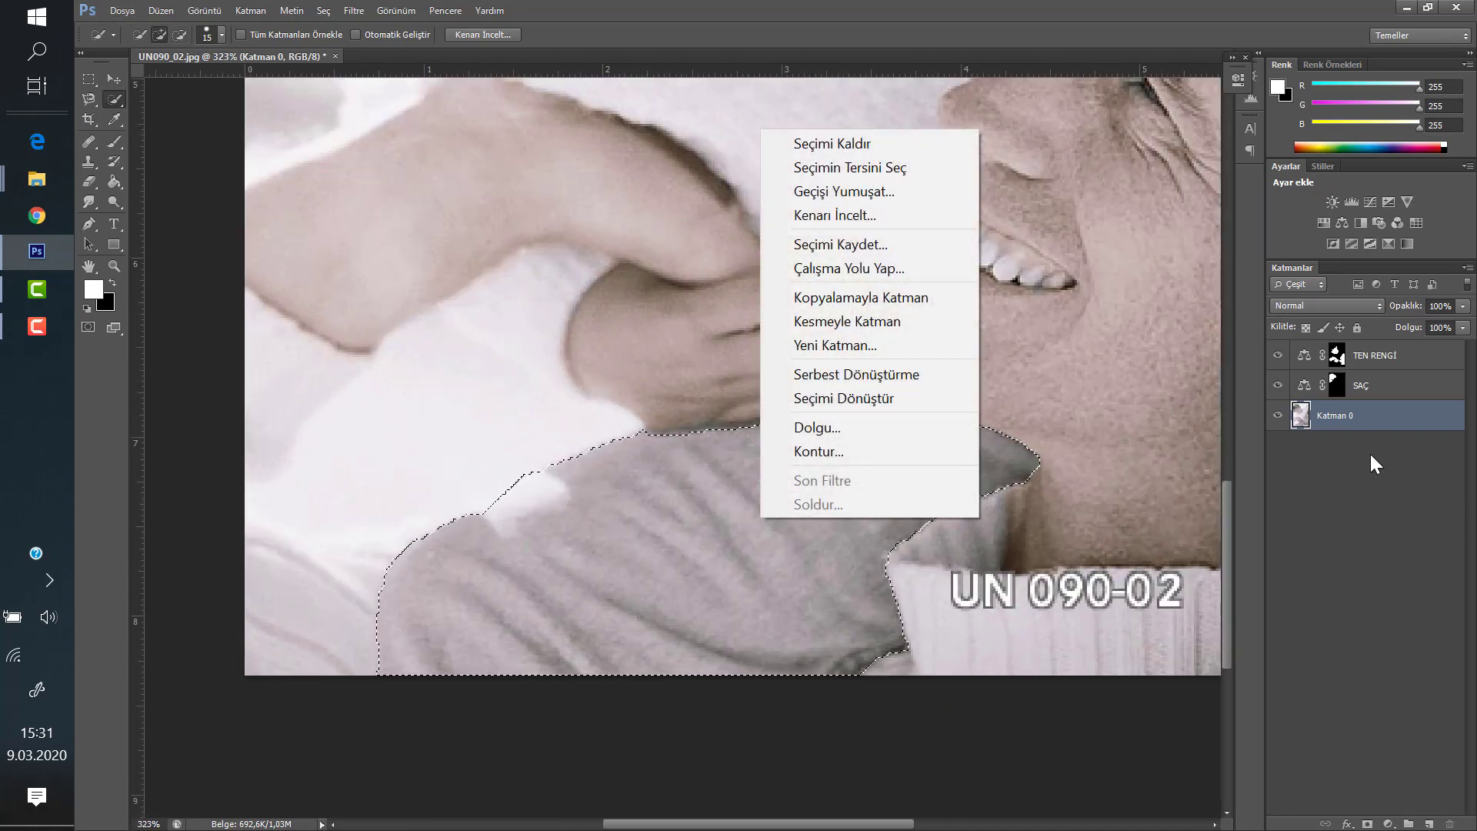
click(1369, 454)
Add a Color Balance layer with Cyan–Red +57 and Magenta–Green +54
click(1387, 823)
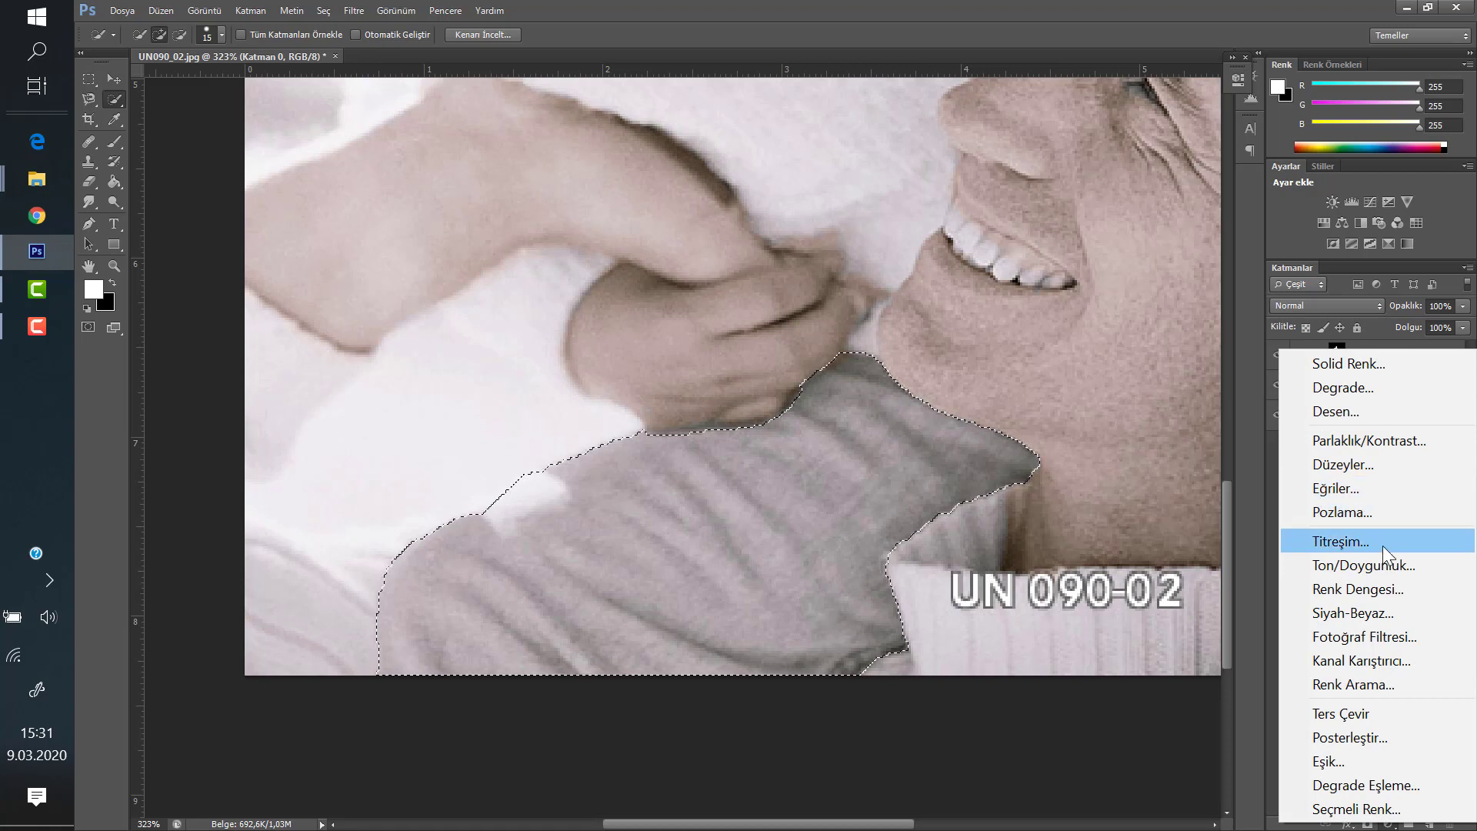
click(1374, 589)
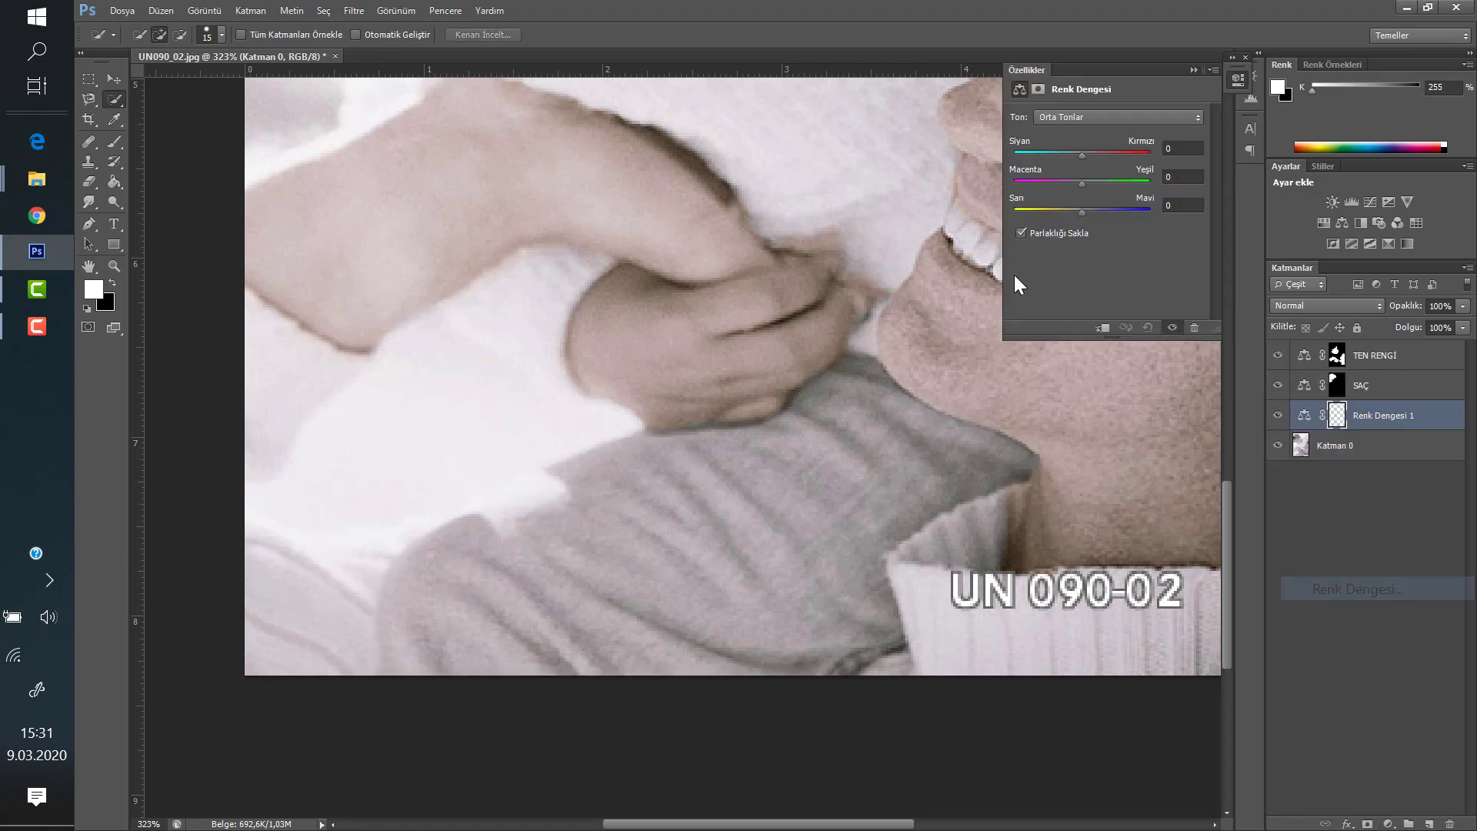
click(1142, 151)
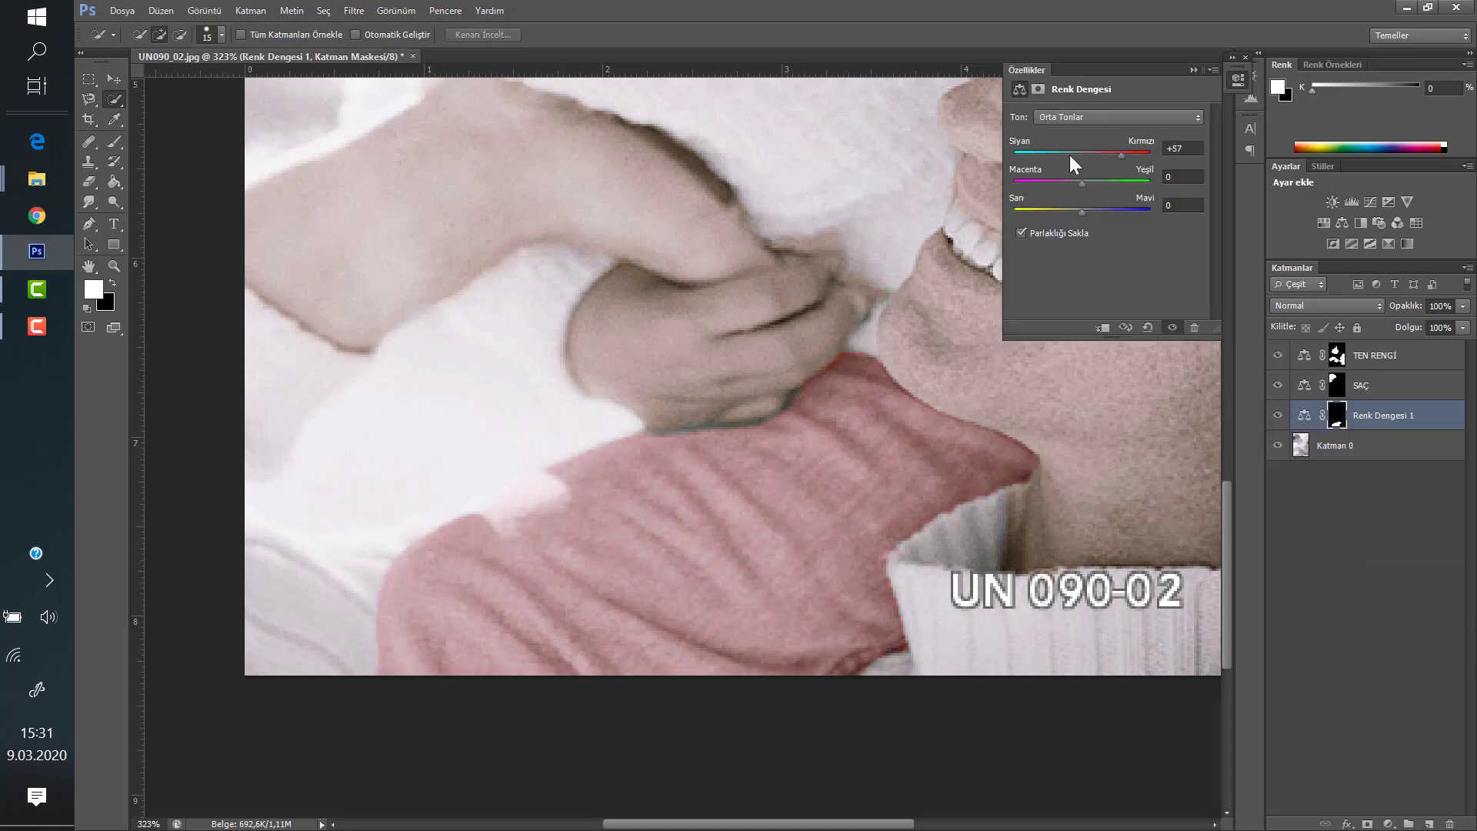
drag(1116, 183, 1118, 183)
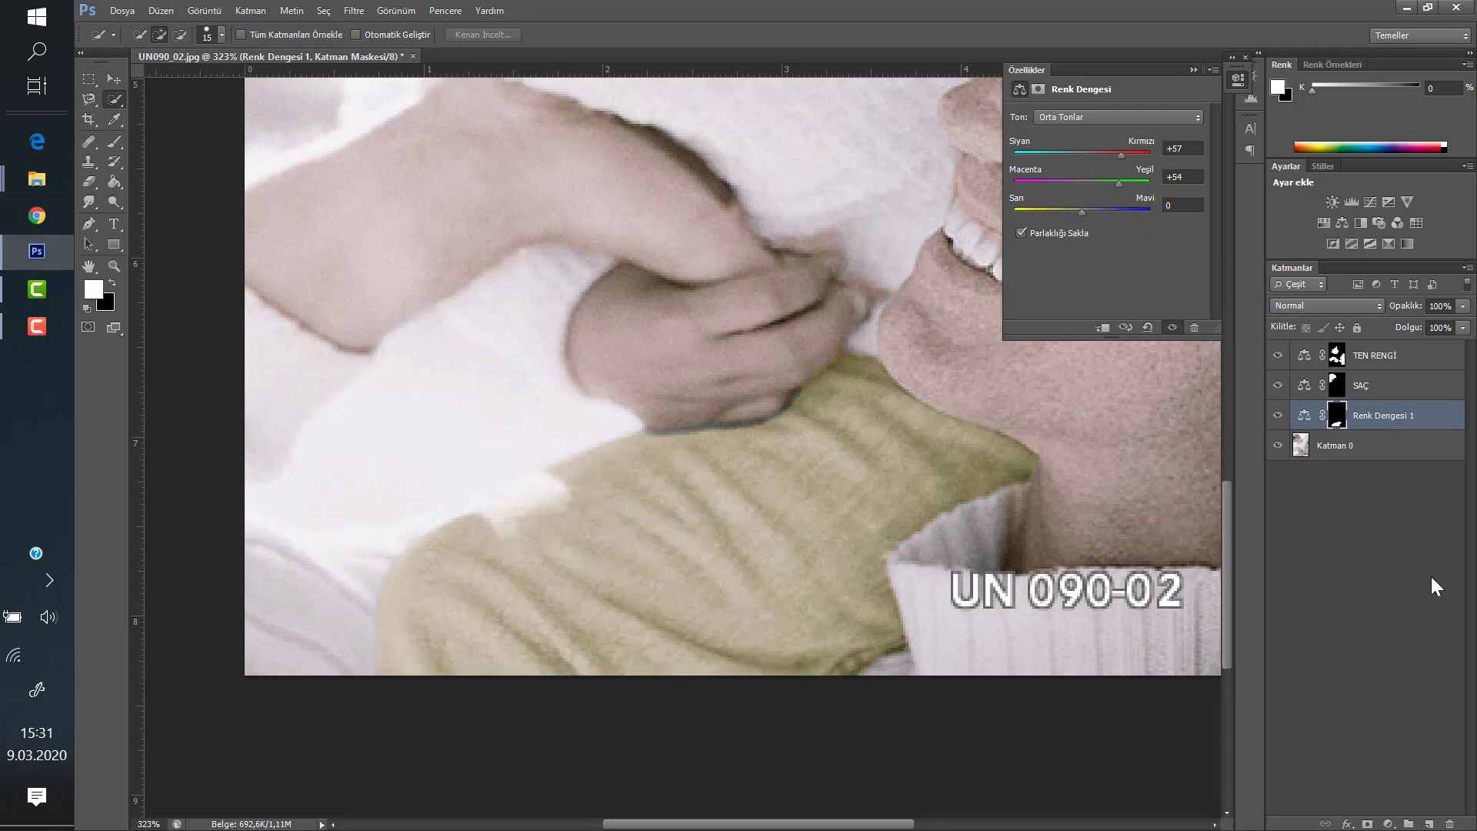
click(1431, 575)
scroll(893, 189, down, 4)
scroll(893, 189, down, 5)
Rename the olive-green sweater's Renk Dengesi 1 colour balance layer to PANT
scroll(670, 302, up, 1)
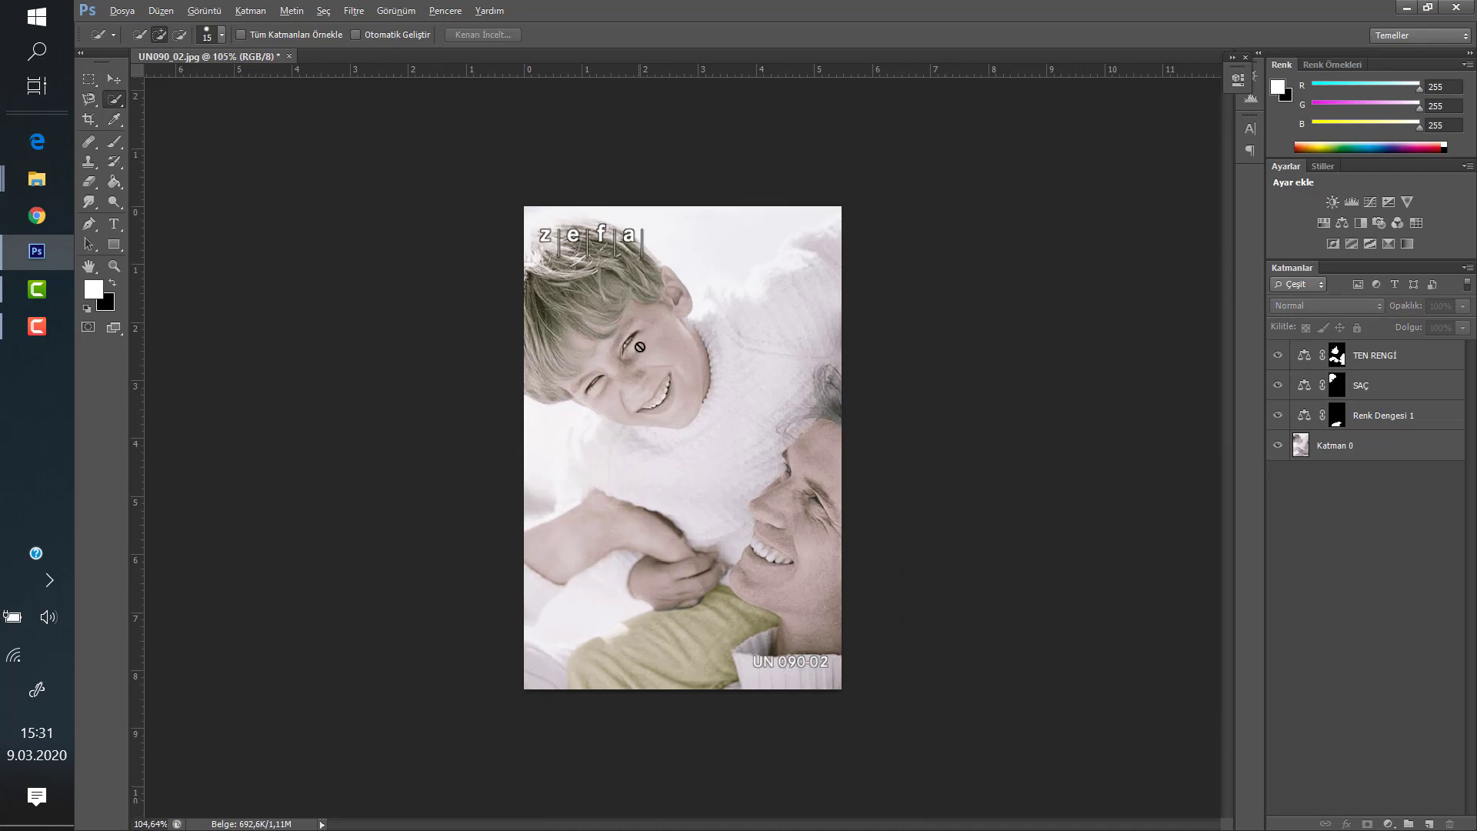
scroll(647, 283, up, 2)
scroll(853, 601, down, 1)
scroll(854, 601, down, 1)
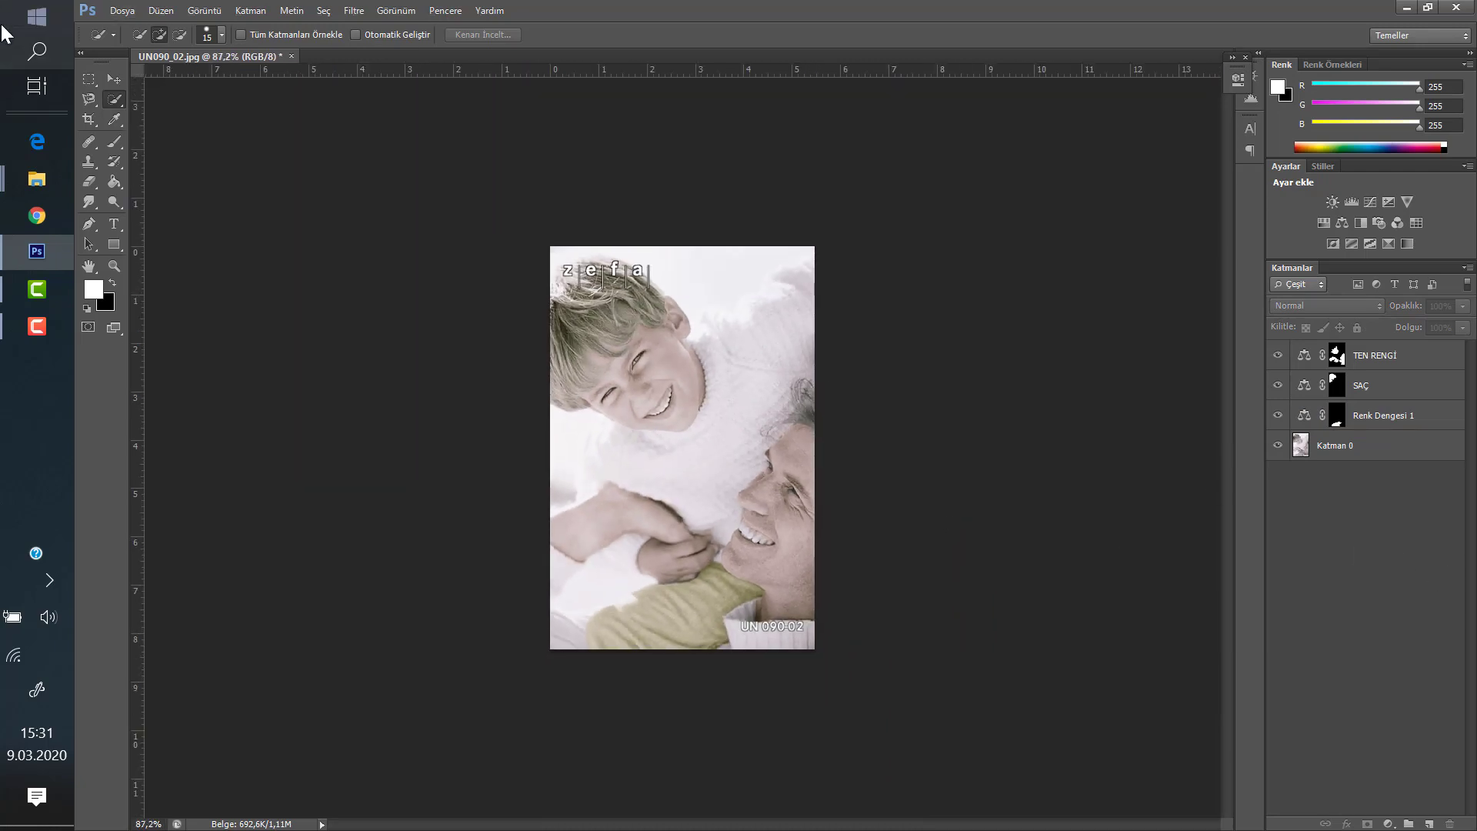
click(114, 83)
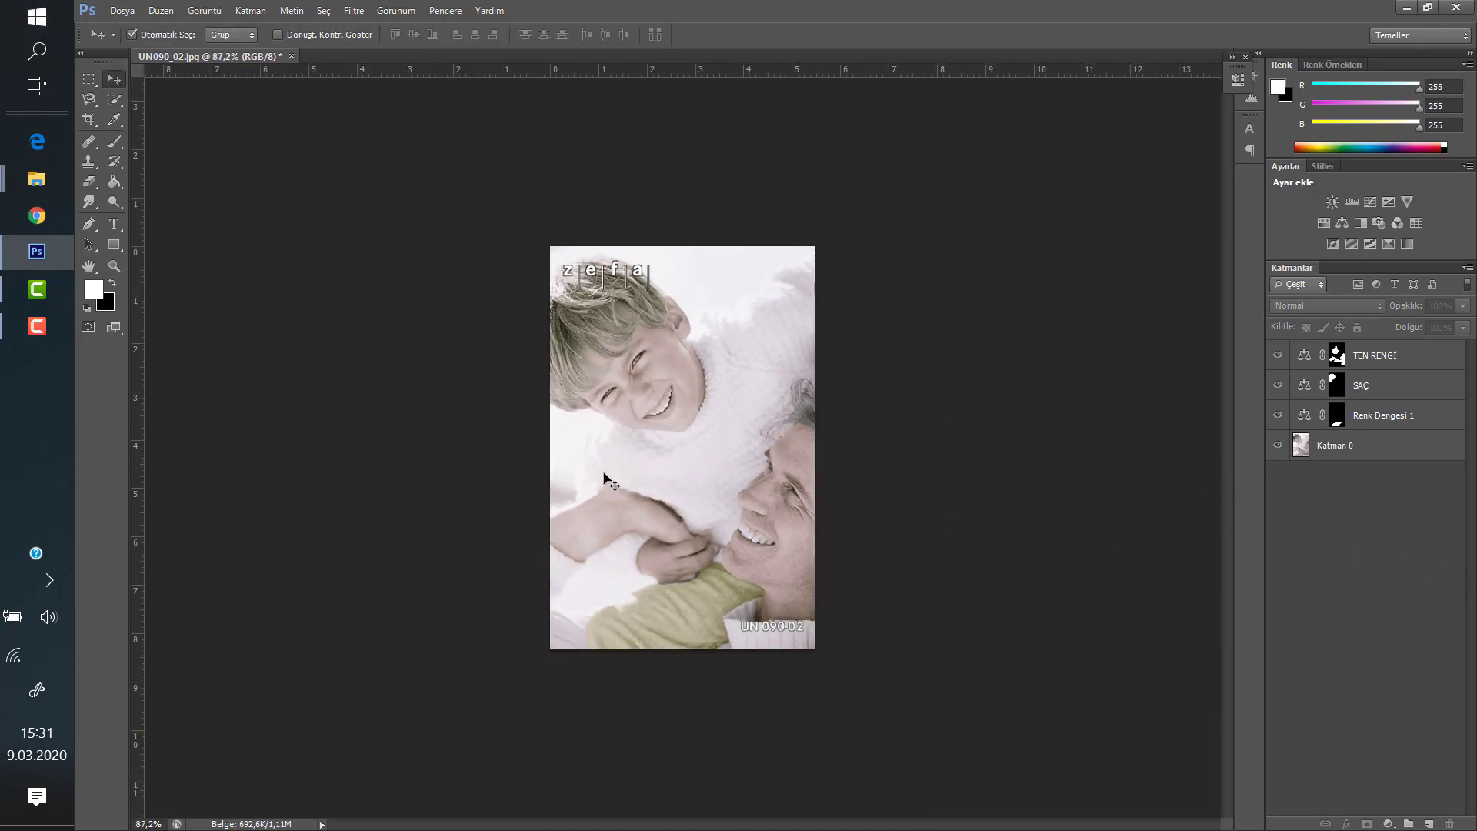
scroll(630, 538, down, 1)
scroll(681, 607, up, 2)
scroll(681, 608, up, 2)
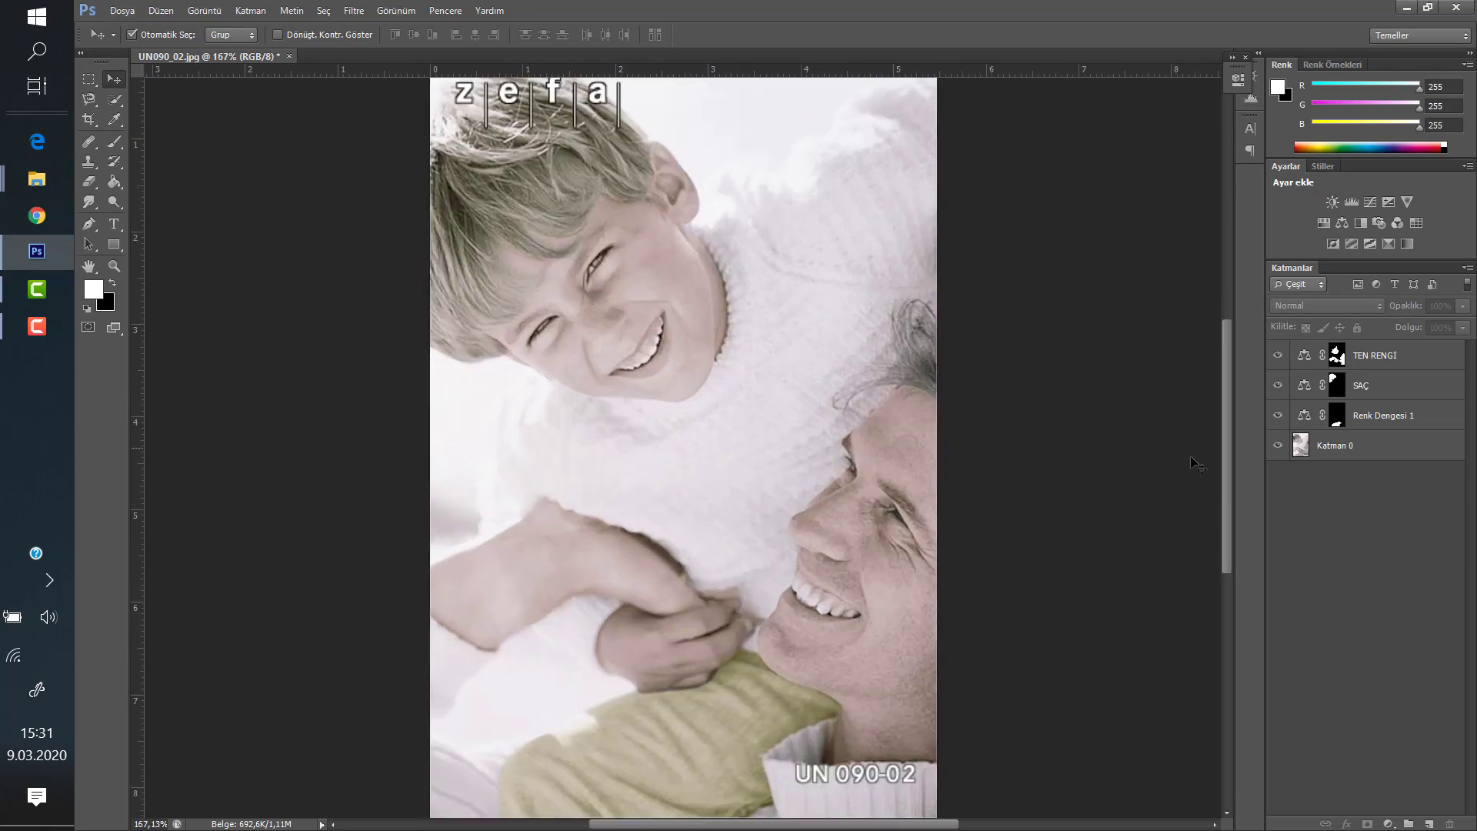
click(1388, 363)
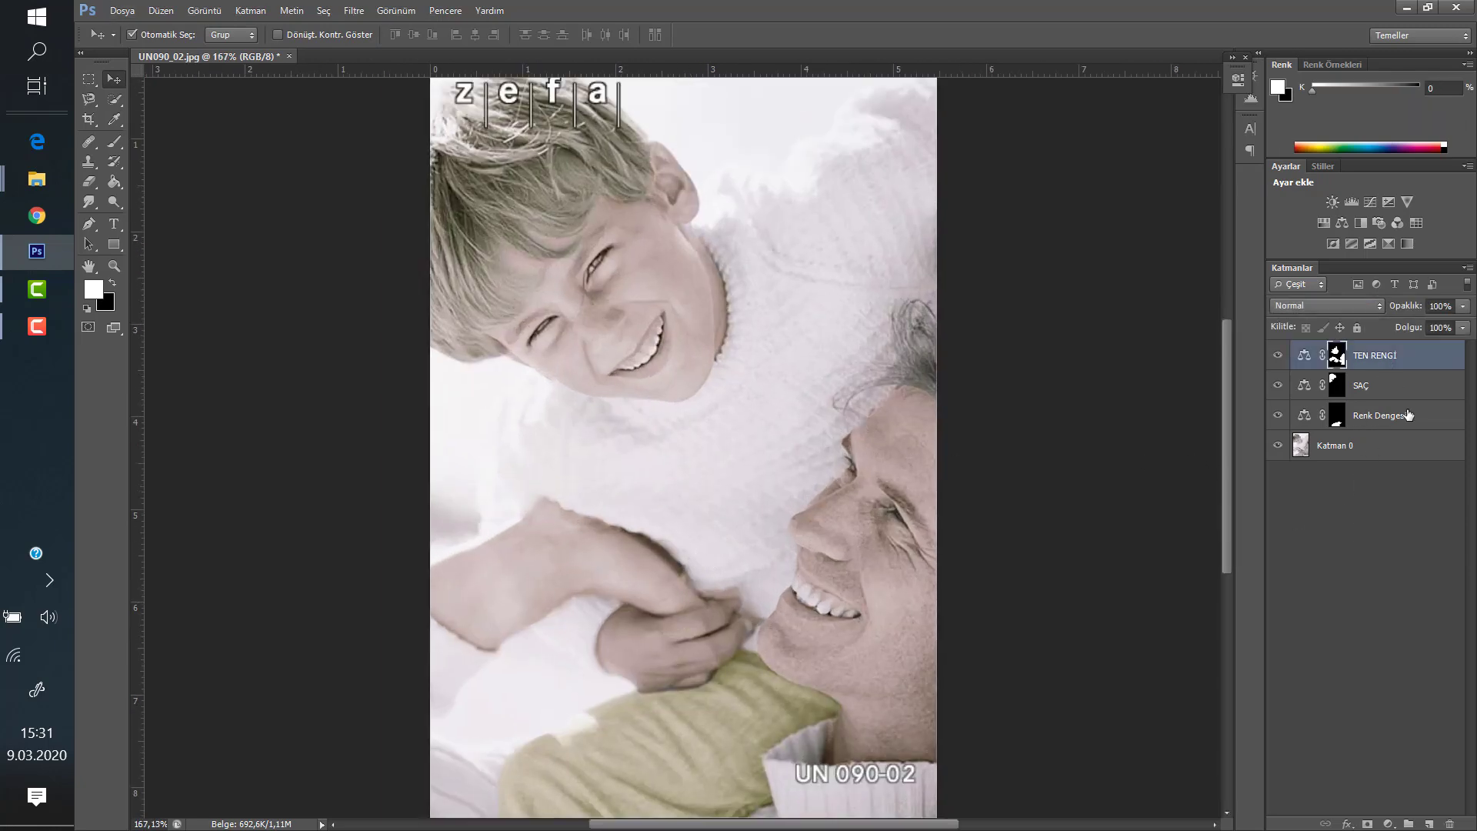
click(1398, 419)
double_click(1384, 415)
text(PANT)
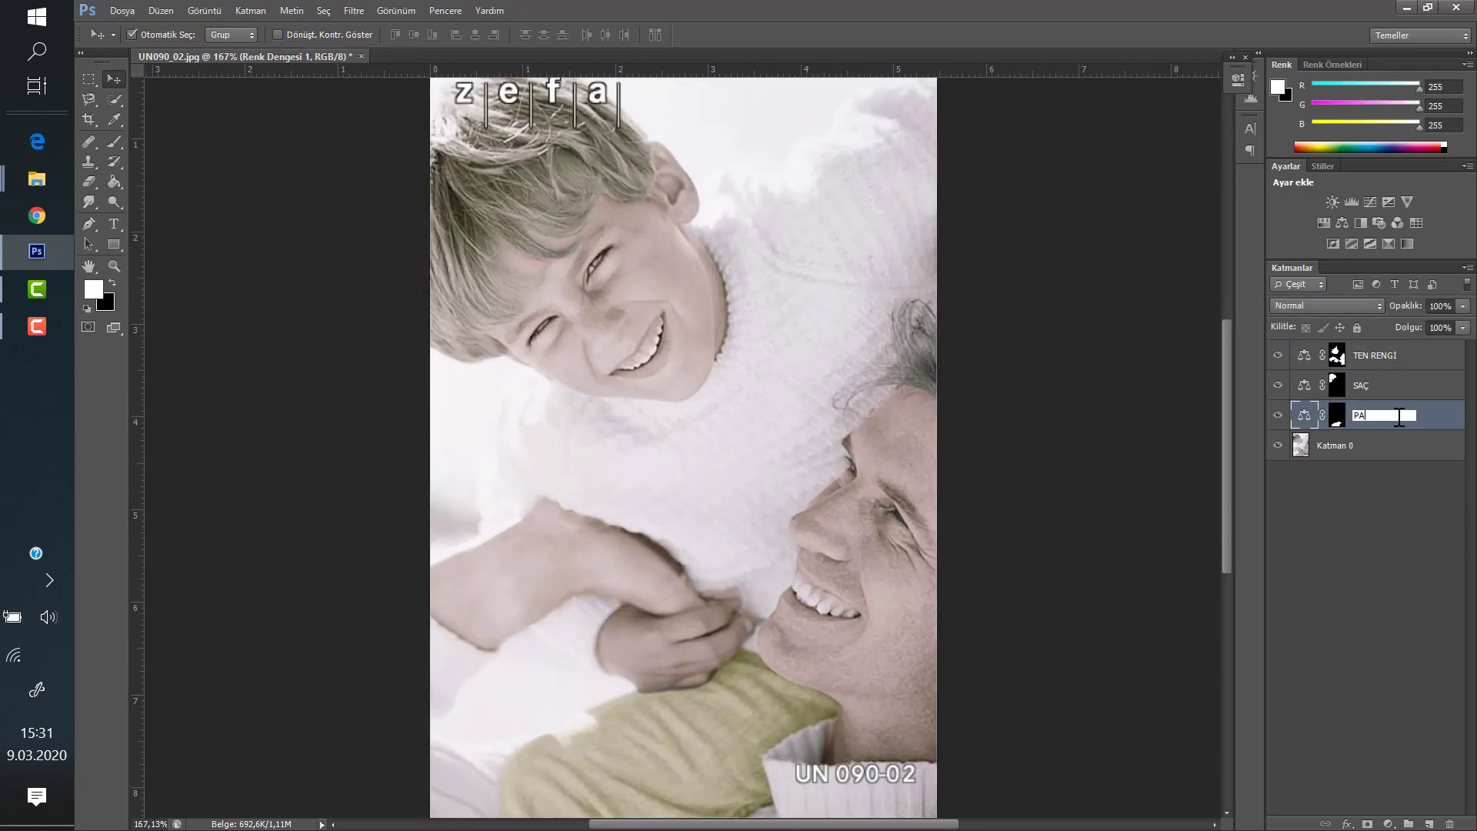
key(Return)
click(1329, 599)
scroll(659, 362, down, 3)
scroll(742, 379, down, 3)
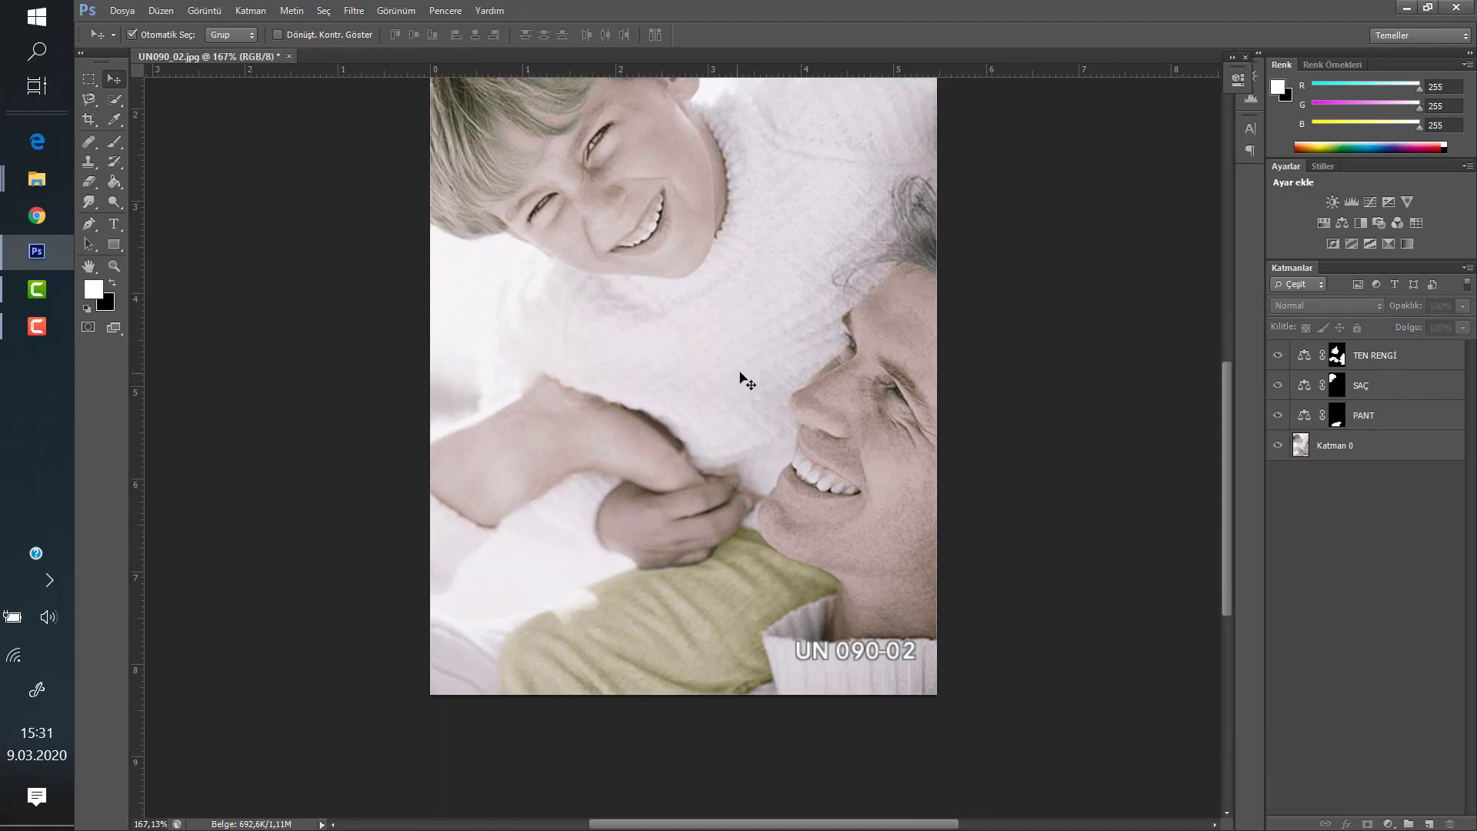
scroll(742, 379, up, 3)
scroll(706, 176, up, 3)
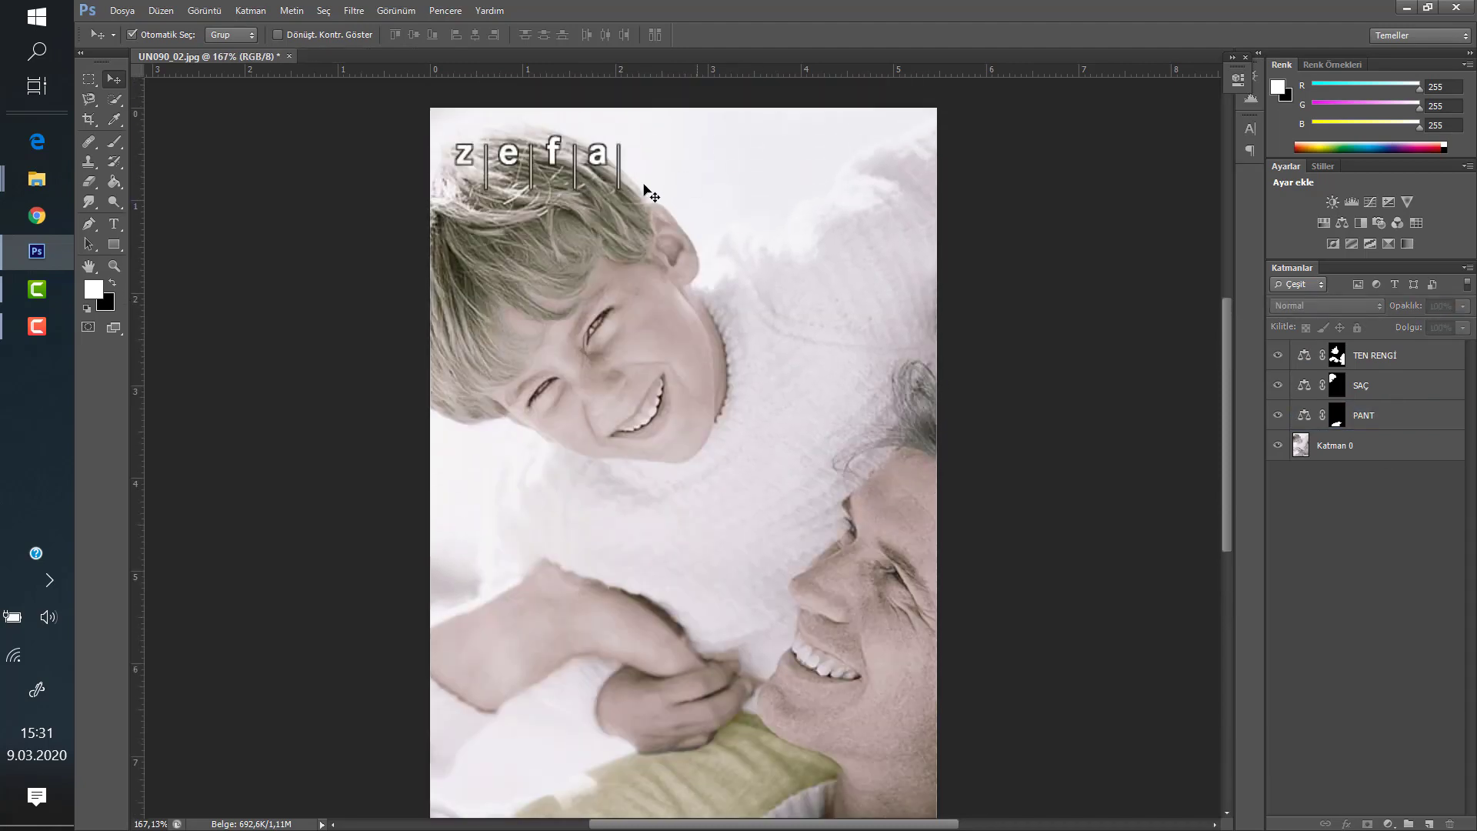
scroll(871, 655, down, 3)
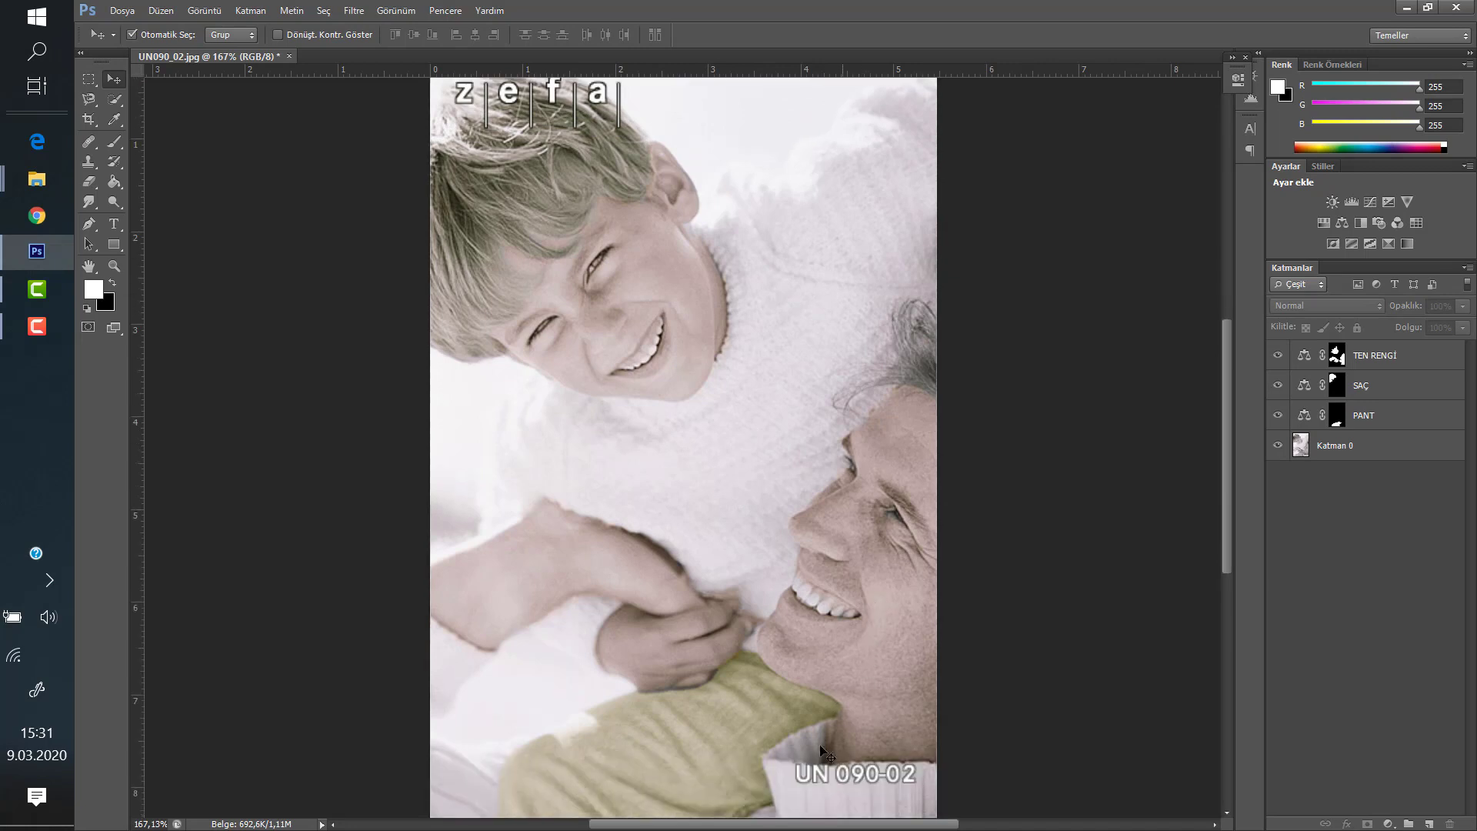
scroll(785, 246, up, 1)
scroll(811, 280, up, 3)
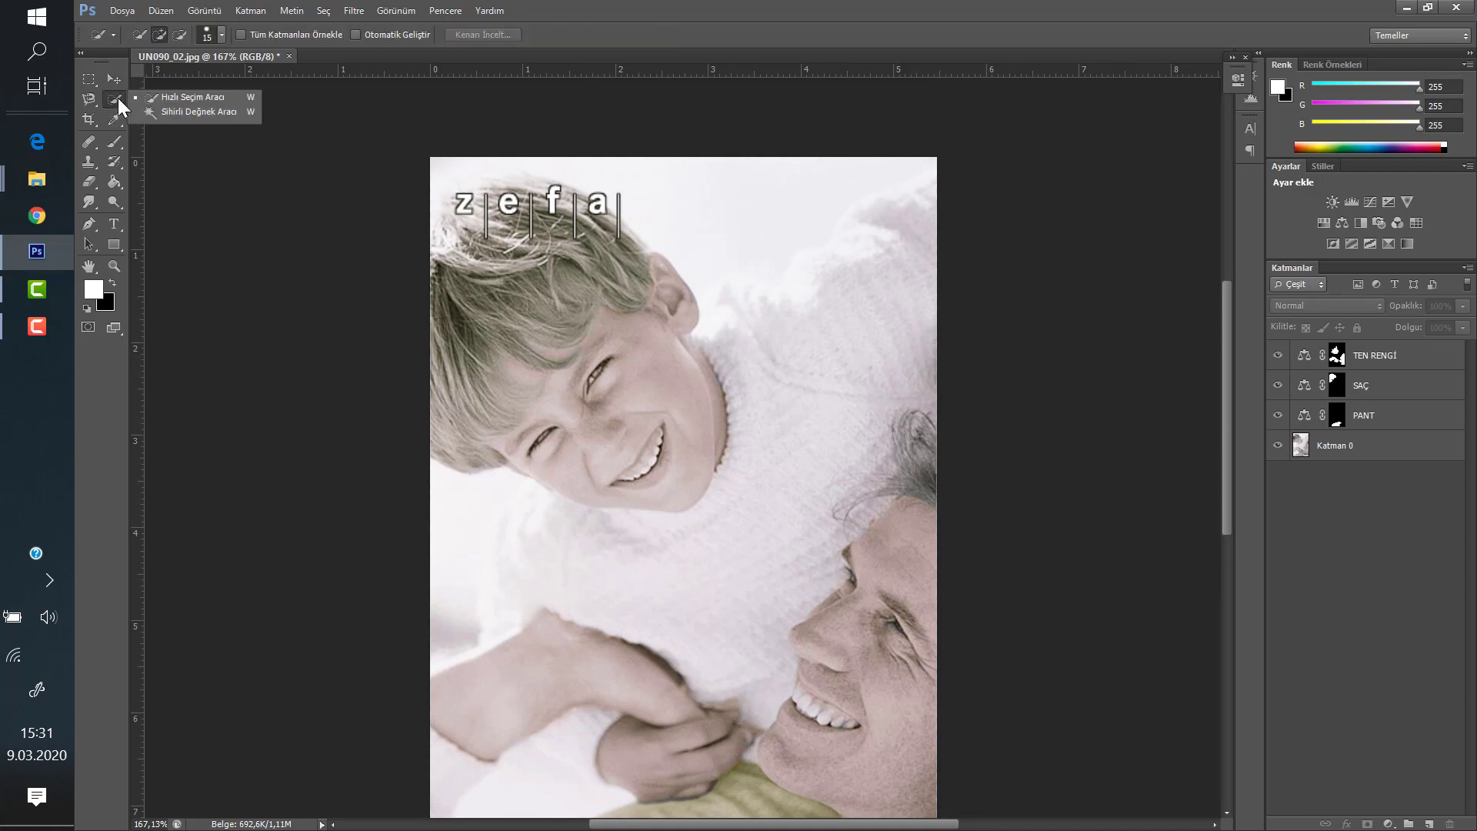
Quick-select the sky behind the boy on Katman 0, excluding his hair and sweater
drag(116, 97, 164, 98)
click(1365, 442)
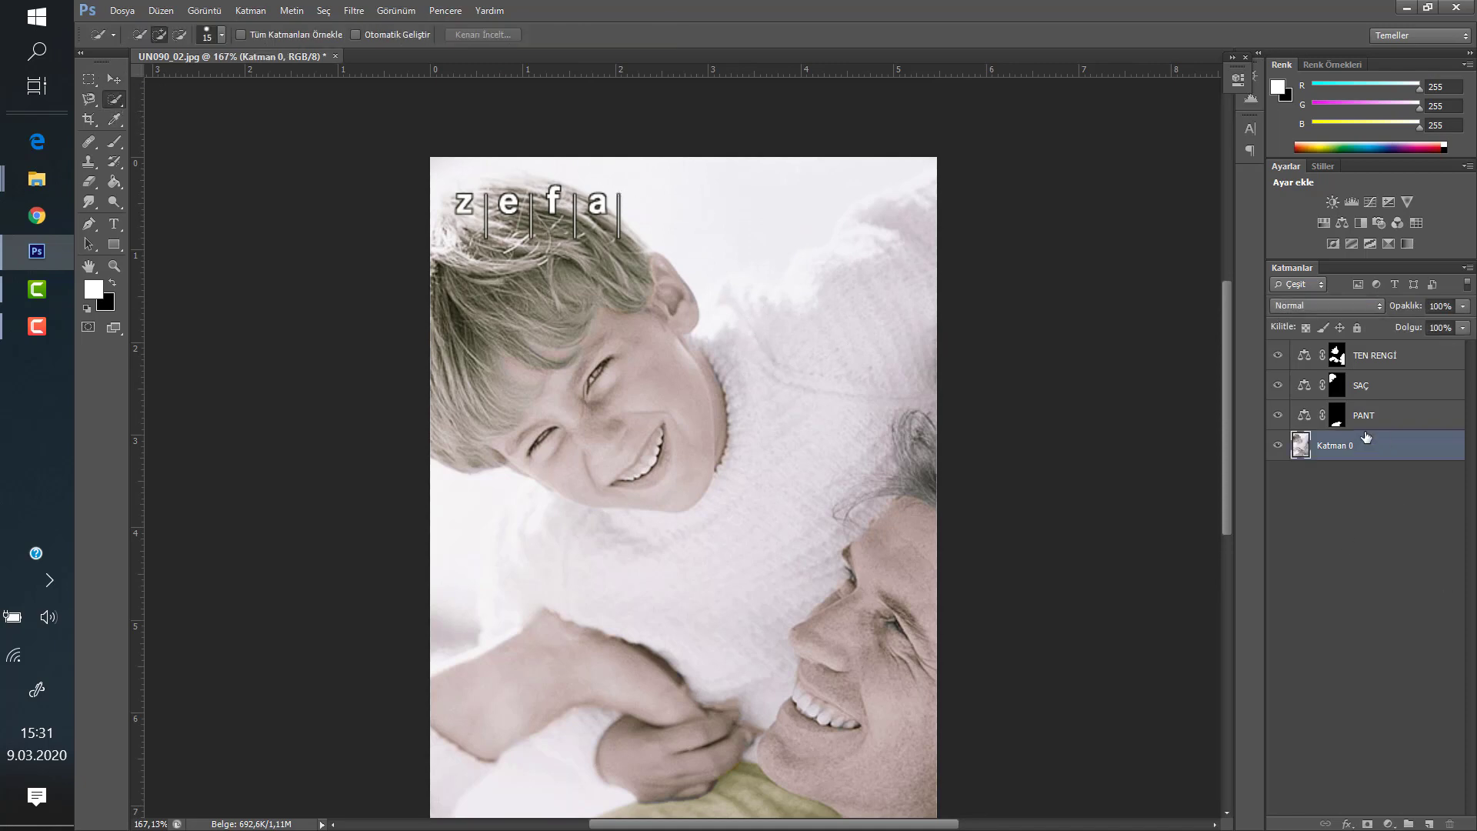
click(714, 205)
mouse_move(769, 183)
mouse_down()
mouse_move(888, 163)
mouse_move(878, 171)
mouse_up()
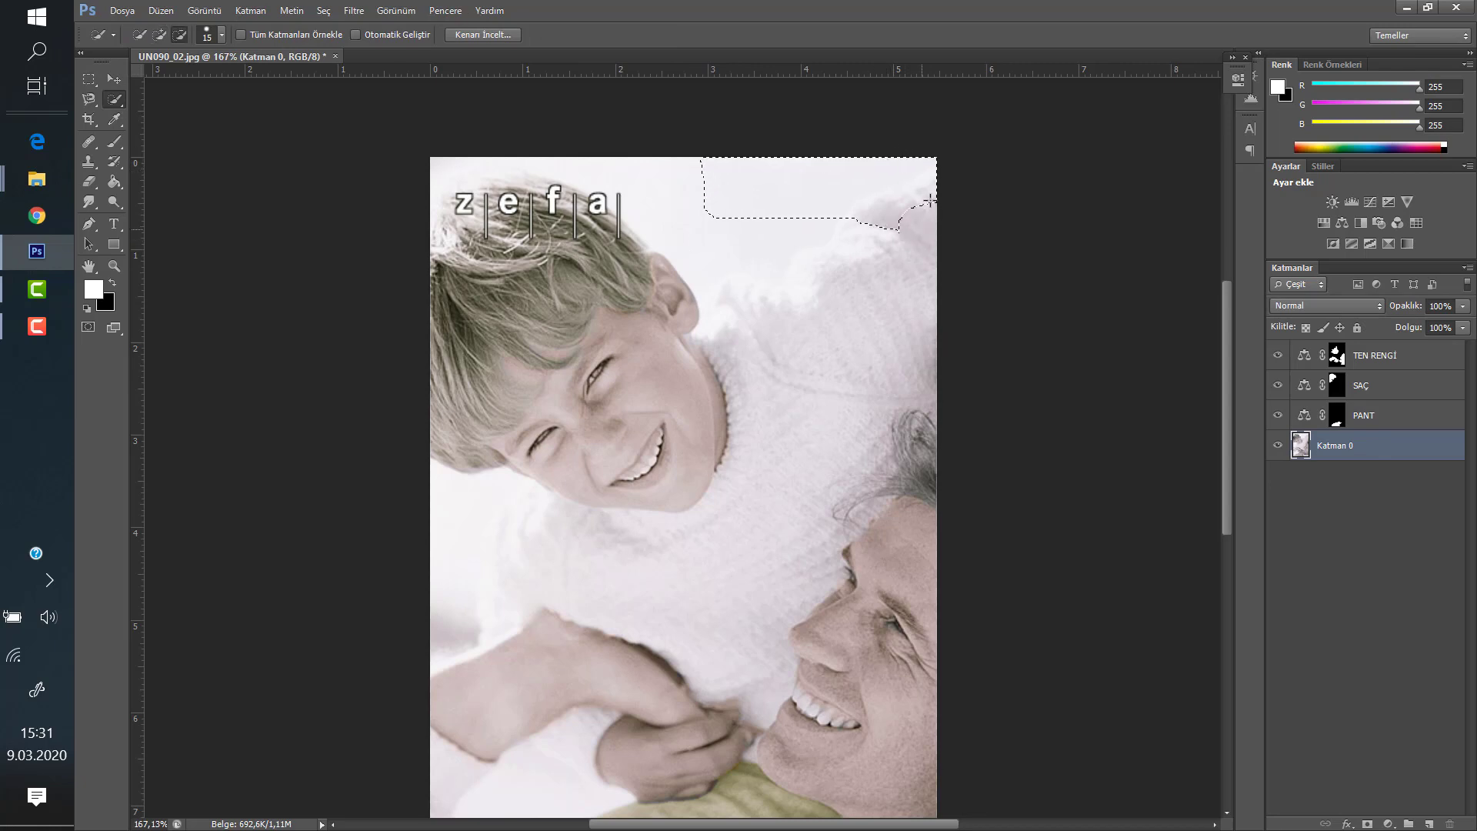
drag(921, 238, 897, 200)
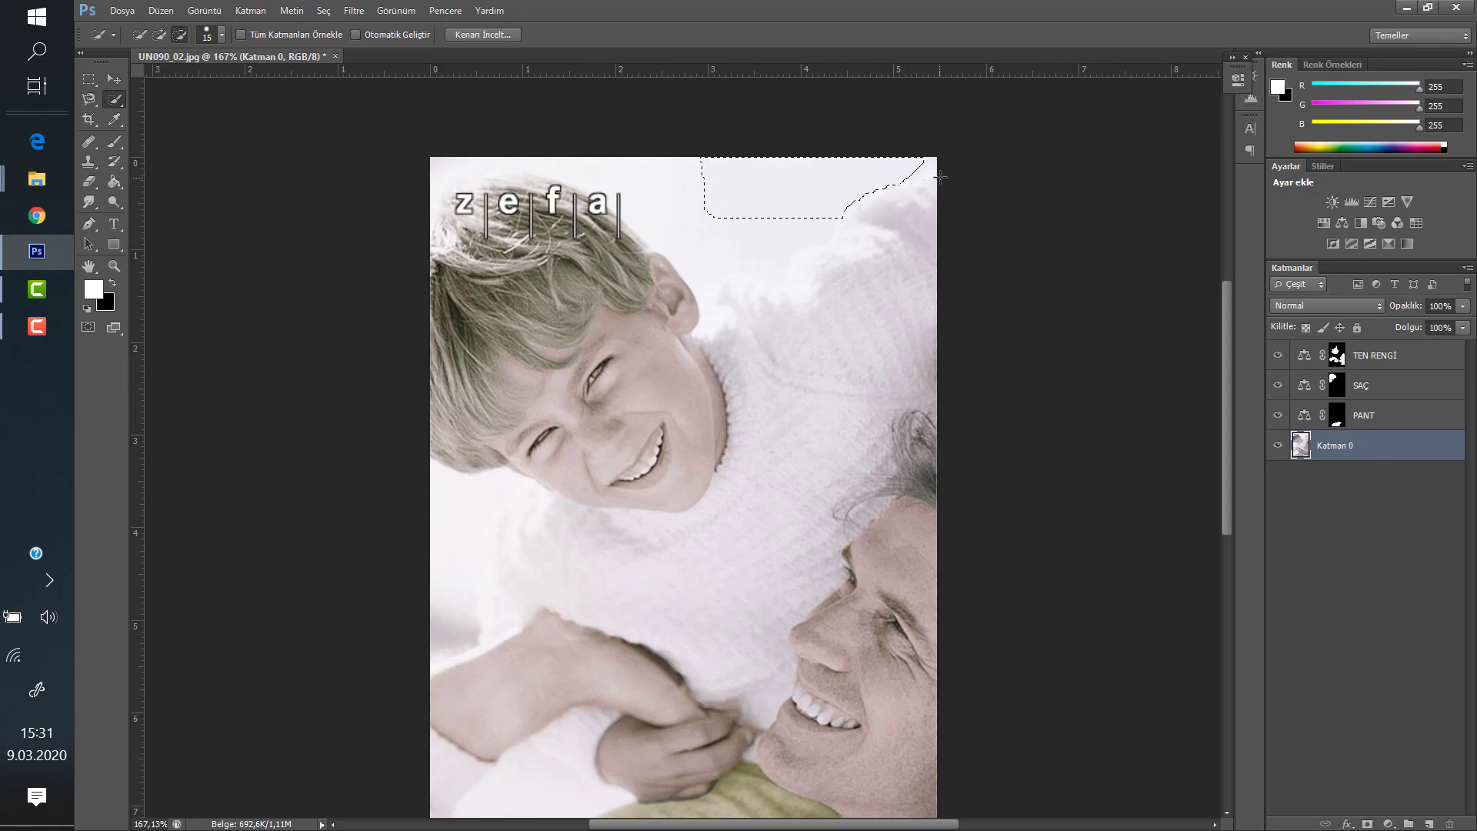
mouse_move(791, 205)
mouse_down()
mouse_move(706, 250)
mouse_move(795, 221)
mouse_up()
drag(452, 219, 563, 170)
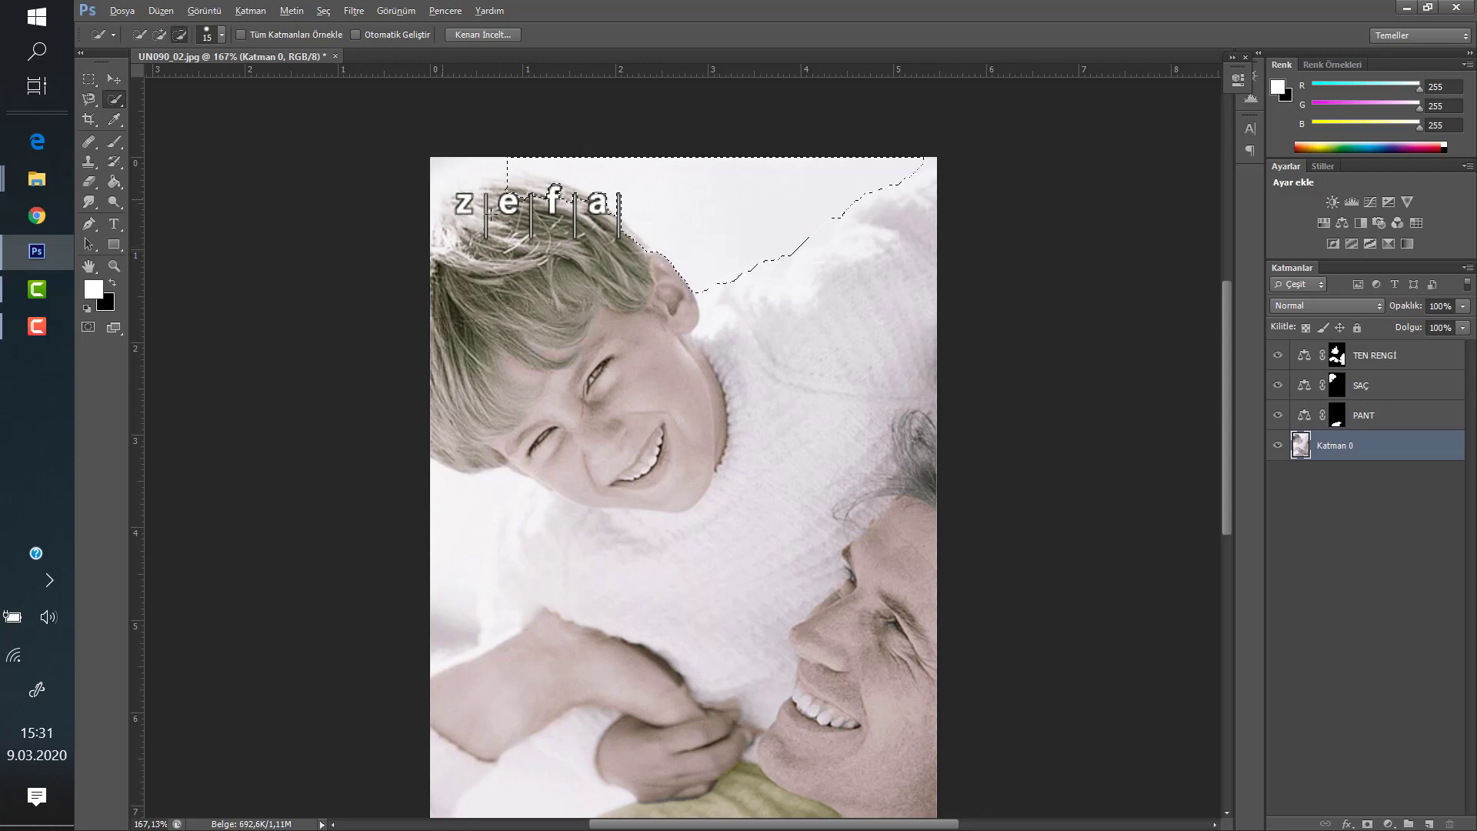
alt+click(606, 202)
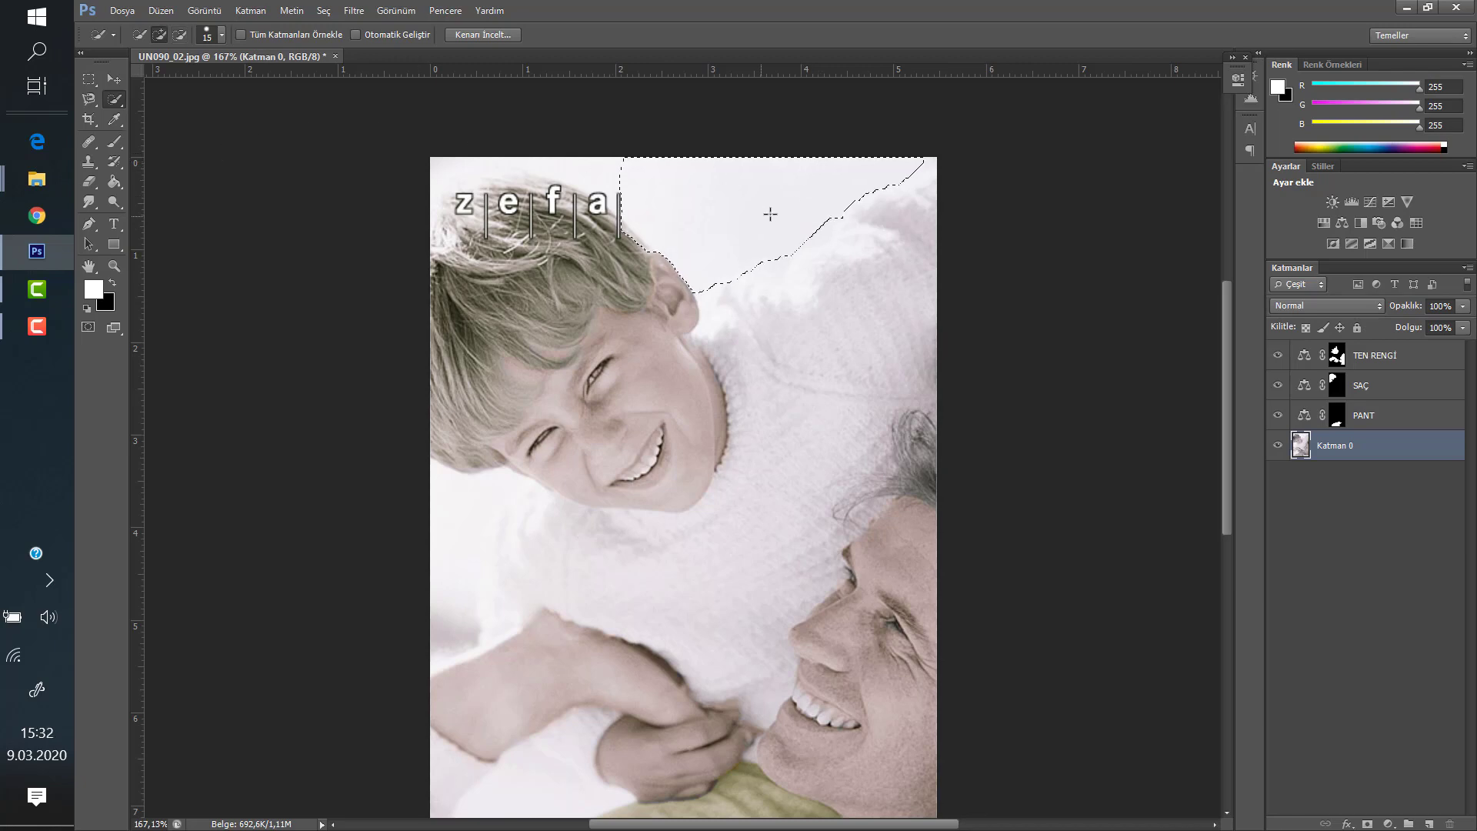
click(912, 171)
Add a sky-limited Color Balance layer with Cyan/Red -91 and Yellow/Blue +21
click(1390, 824)
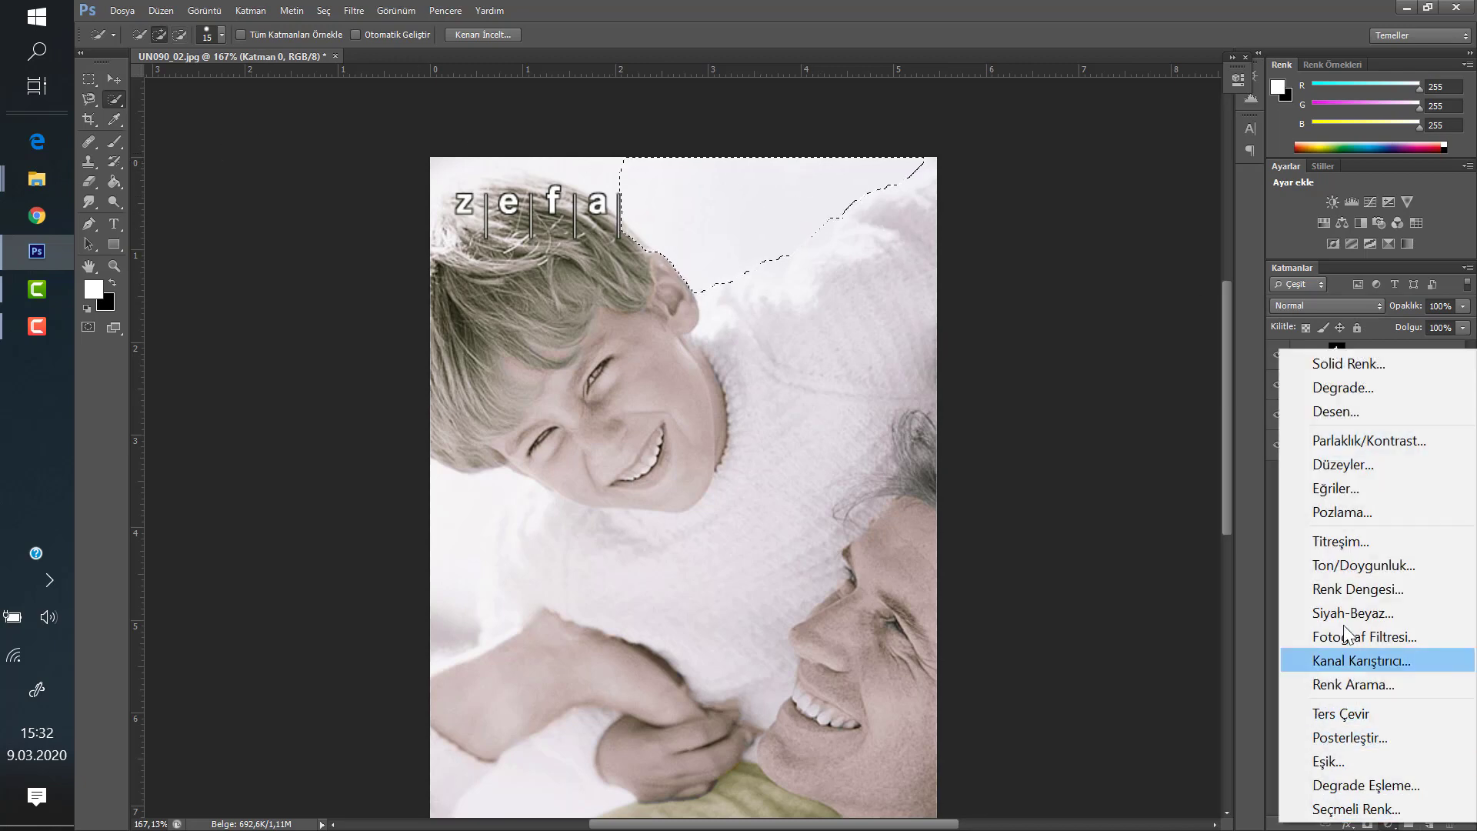
click(1362, 589)
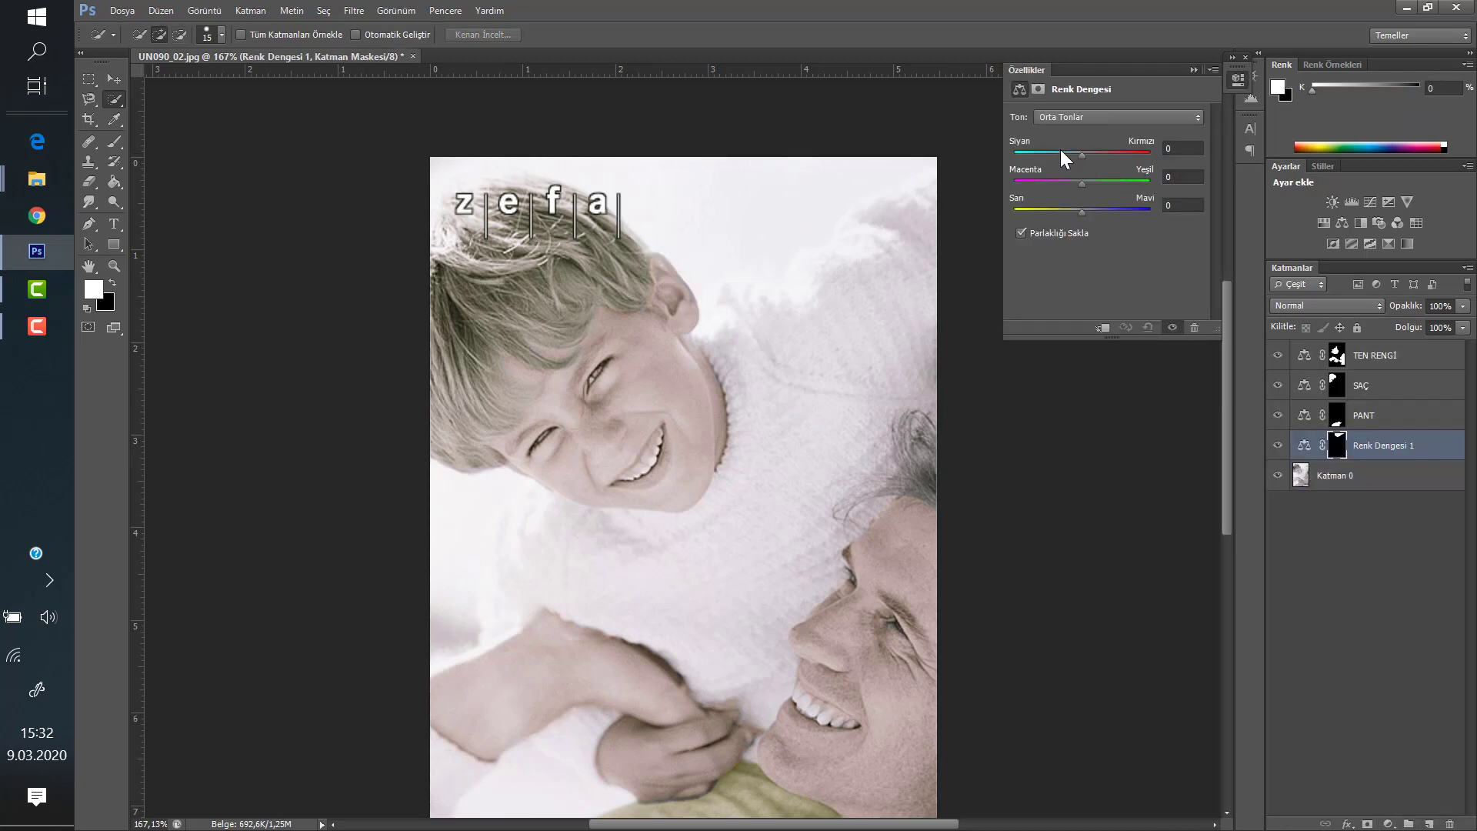
drag(1060, 151, 1018, 152)
mouse_move(1150, 211)
mouse_down()
mouse_move(1097, 213)
mouse_move(1126, 223)
mouse_move(1106, 178)
mouse_up()
key(ctrl+alt+a)
click(121, 75)
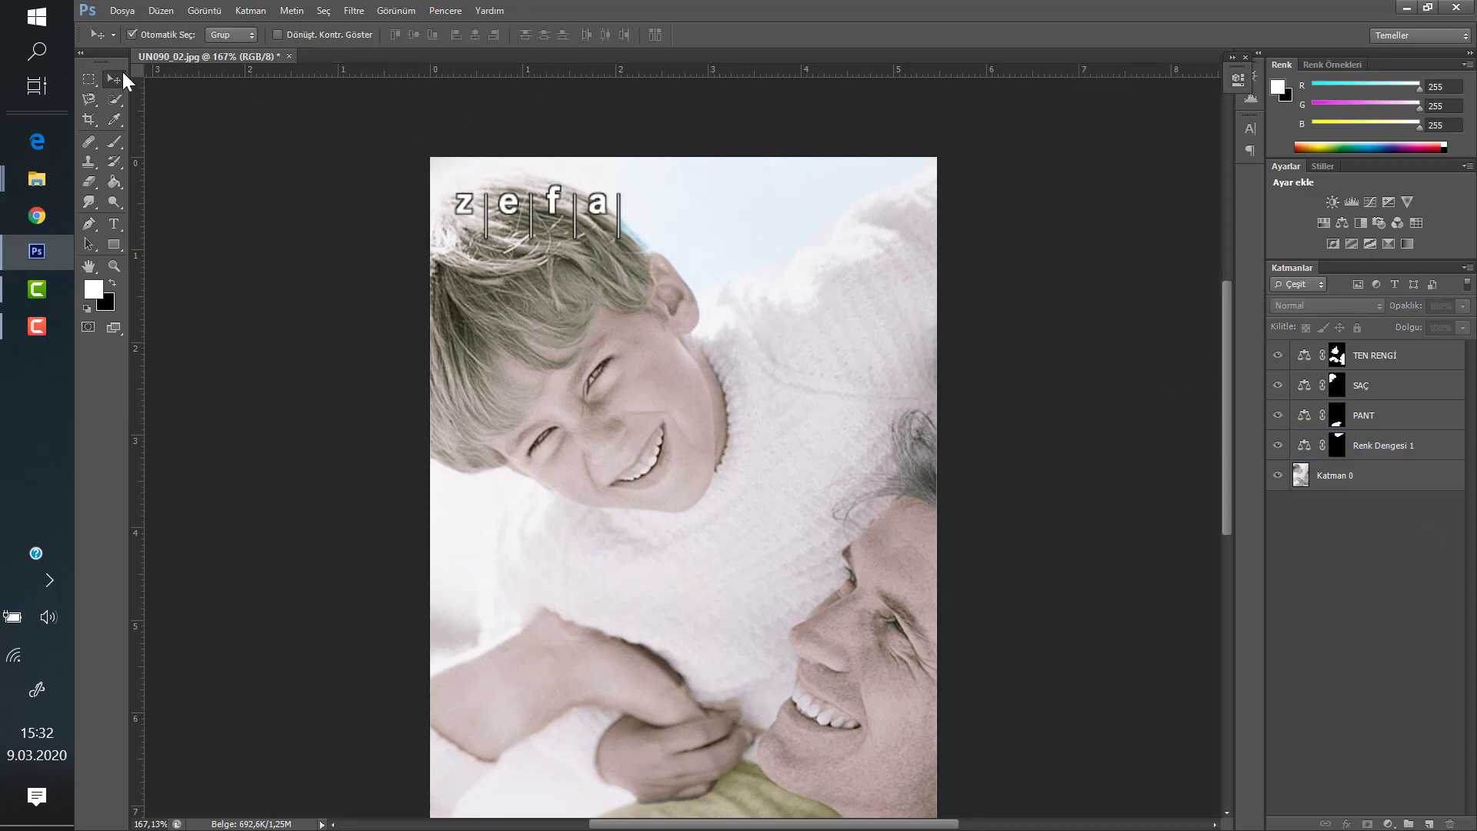
scroll(792, 200, up, 5)
scroll(718, 145, down, 2)
scroll(493, 377, up, 2)
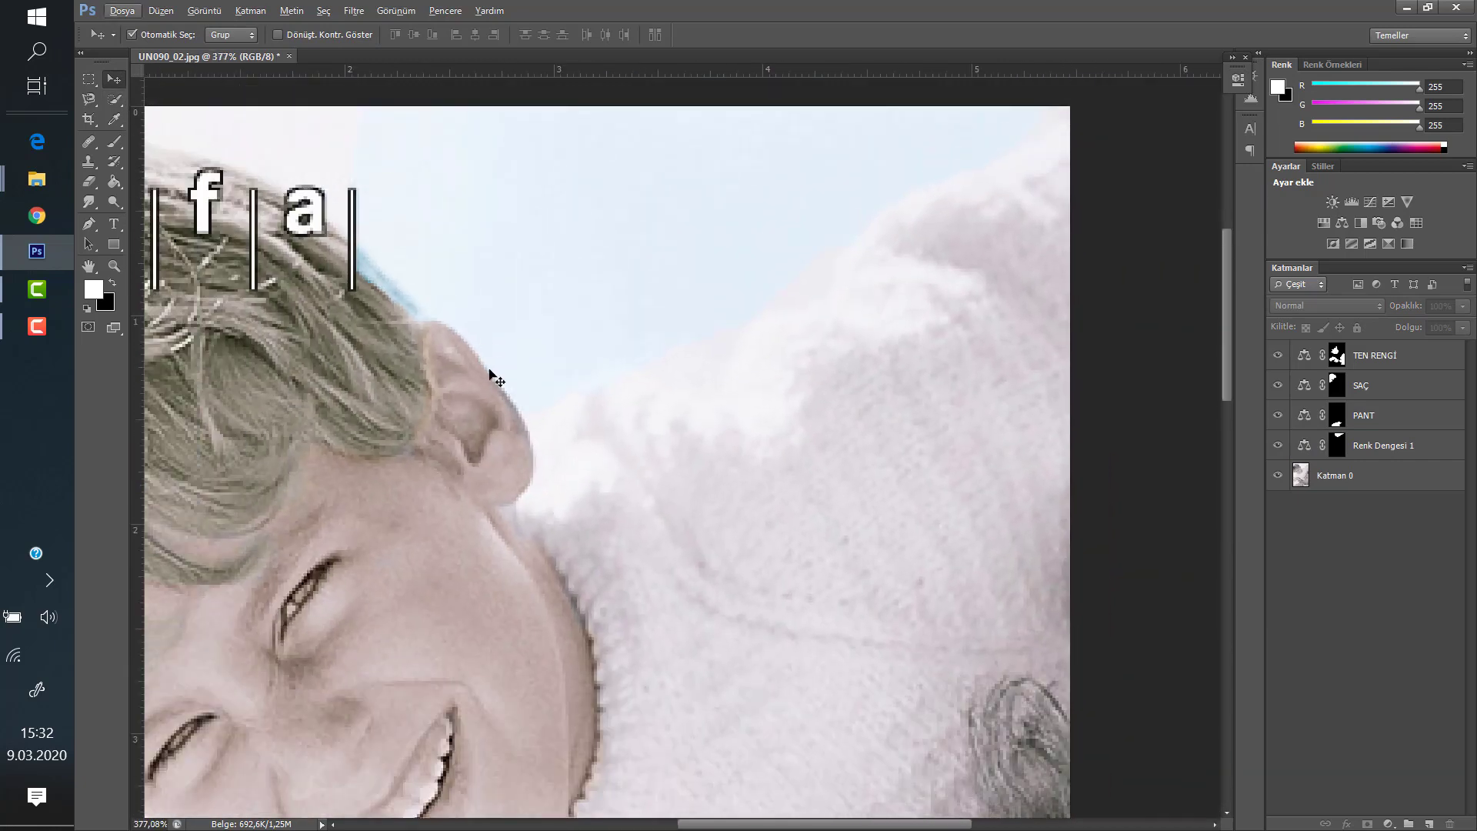
scroll(708, 715, left, 3)
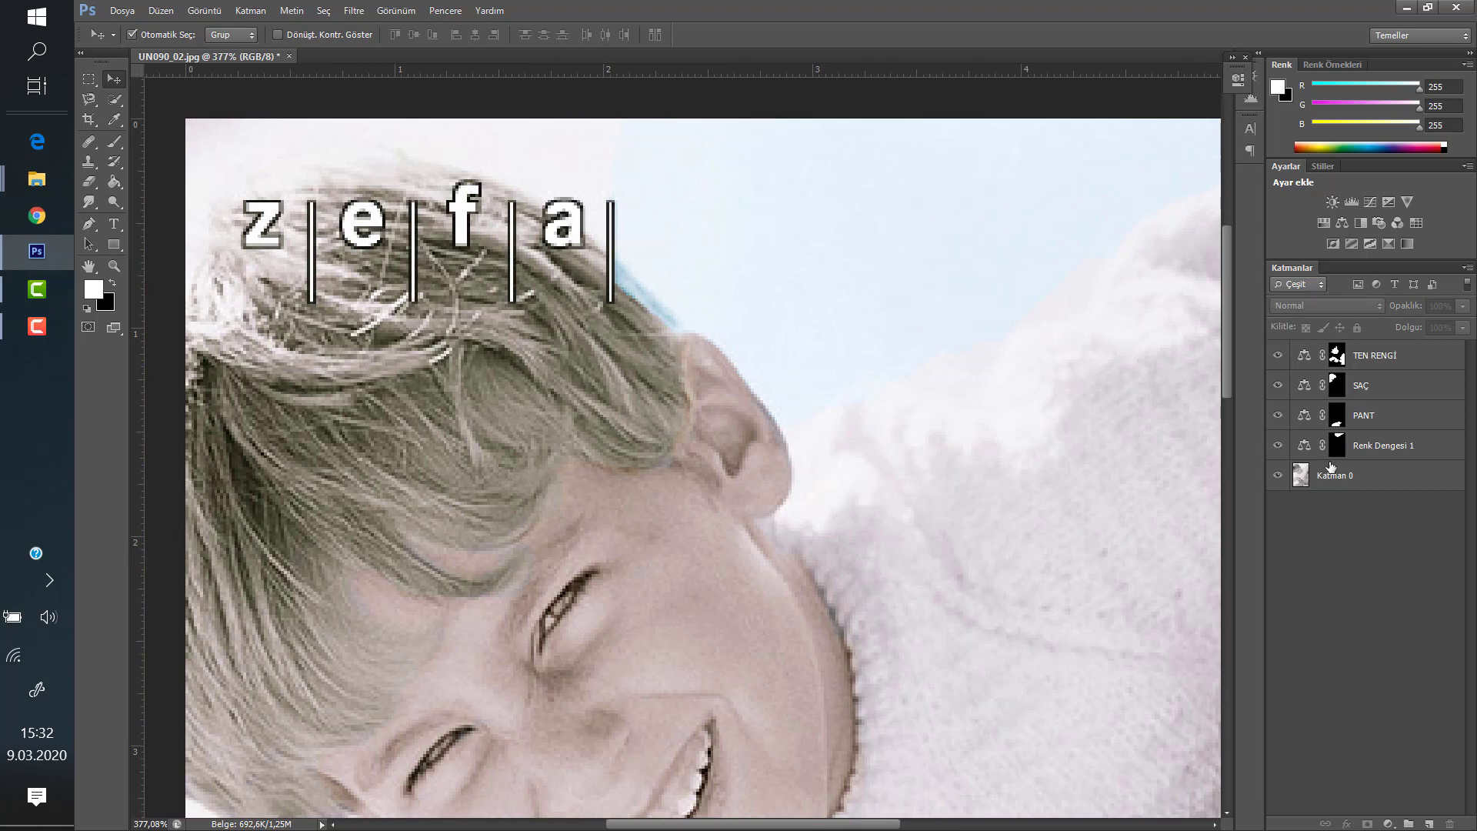
click(1392, 454)
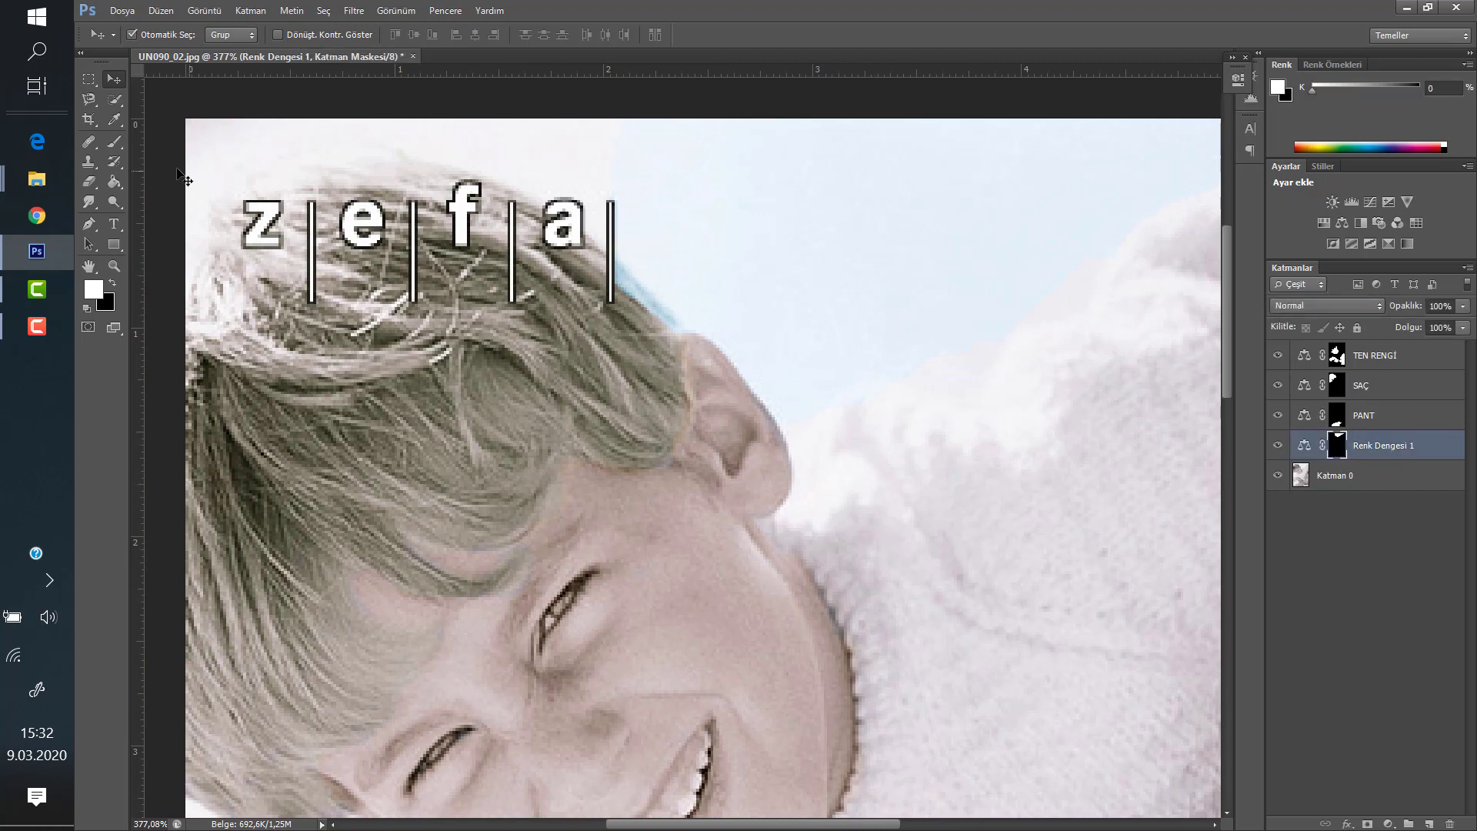
click(1356, 501)
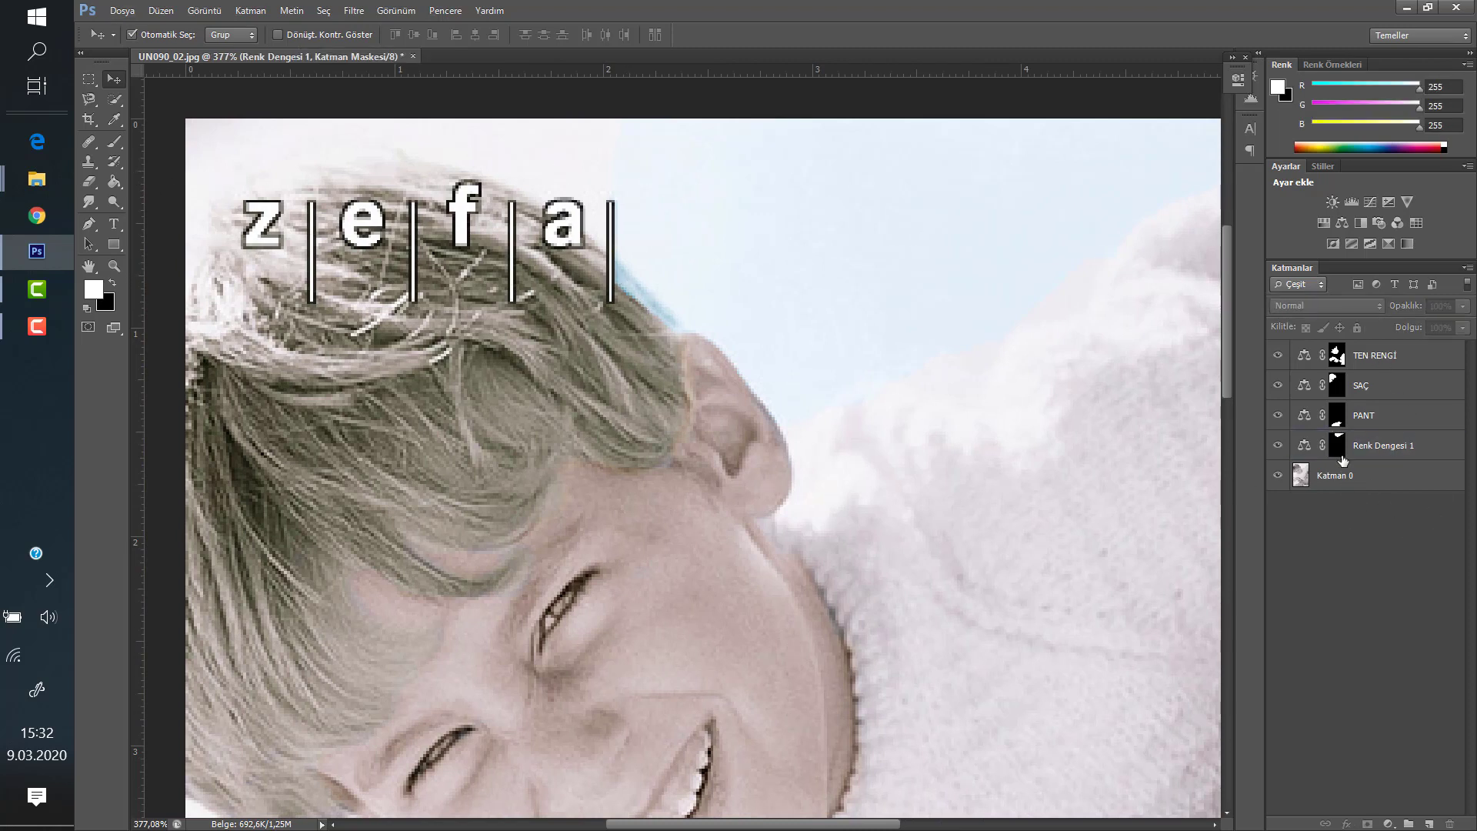
scroll(1065, 371, down, 2)
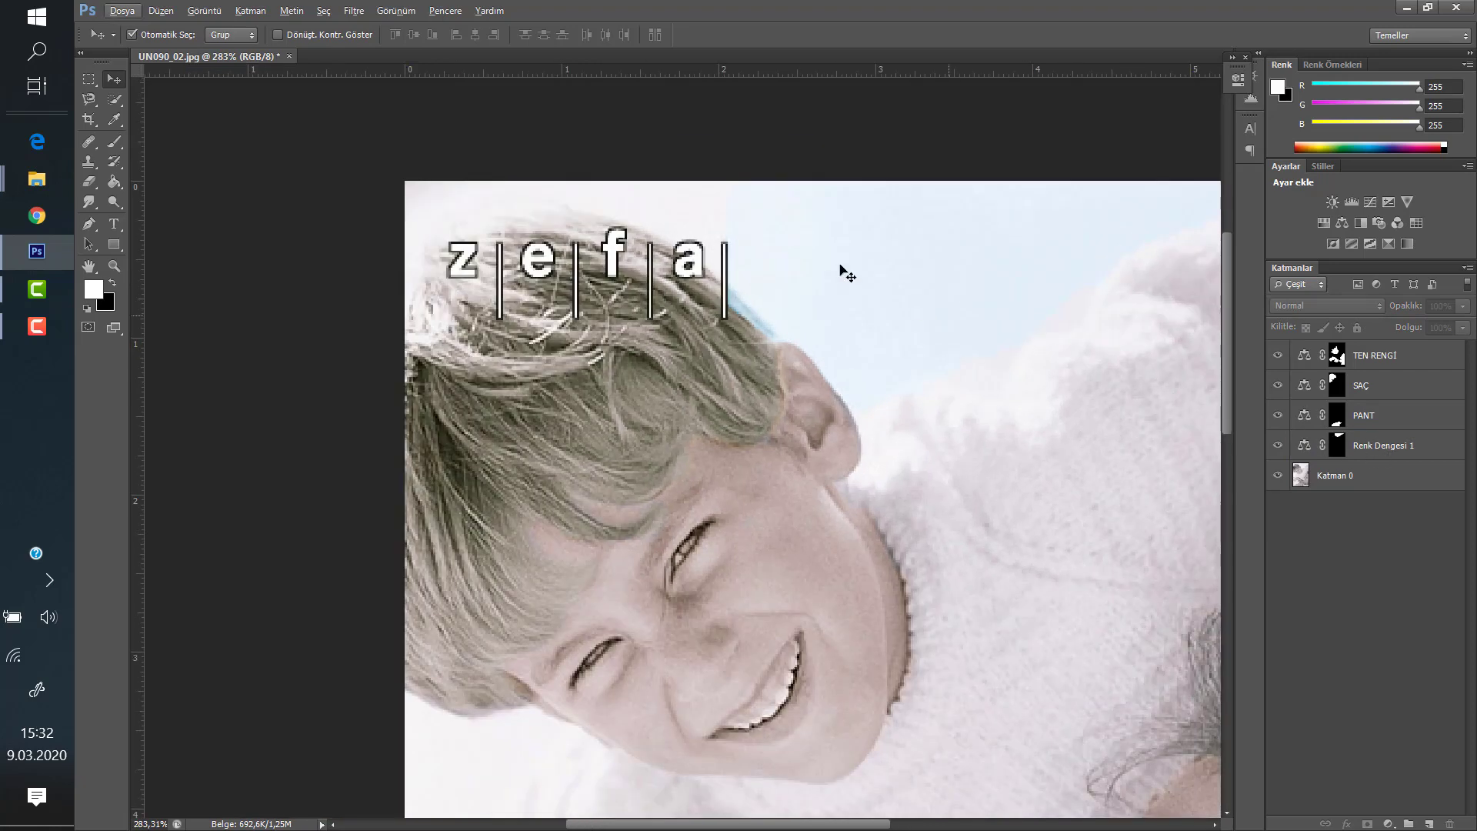
scroll(923, 249, down, 3)
scroll(954, 261, up, 2)
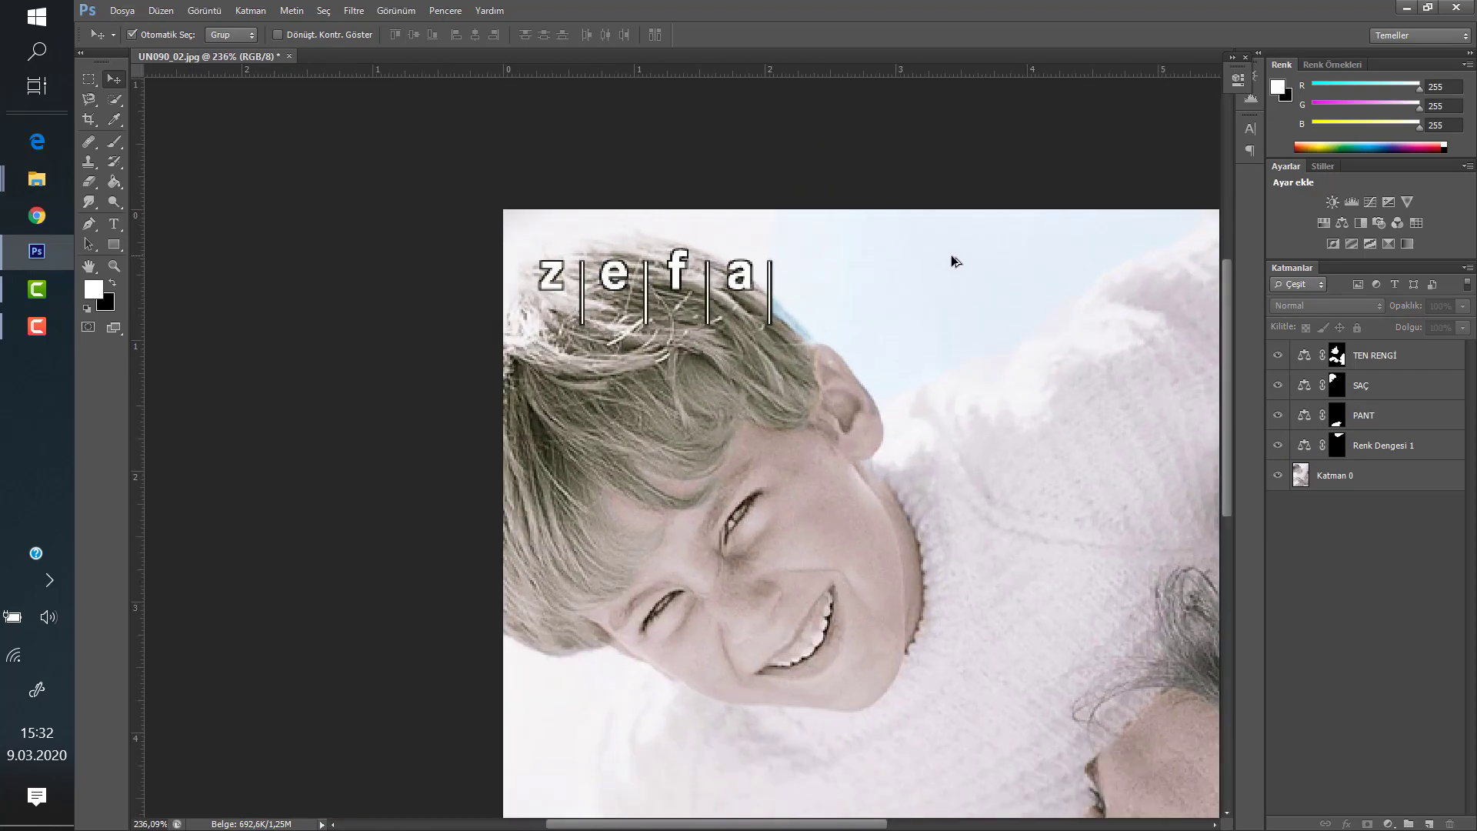
scroll(950, 255, up, 1)
click(1337, 447)
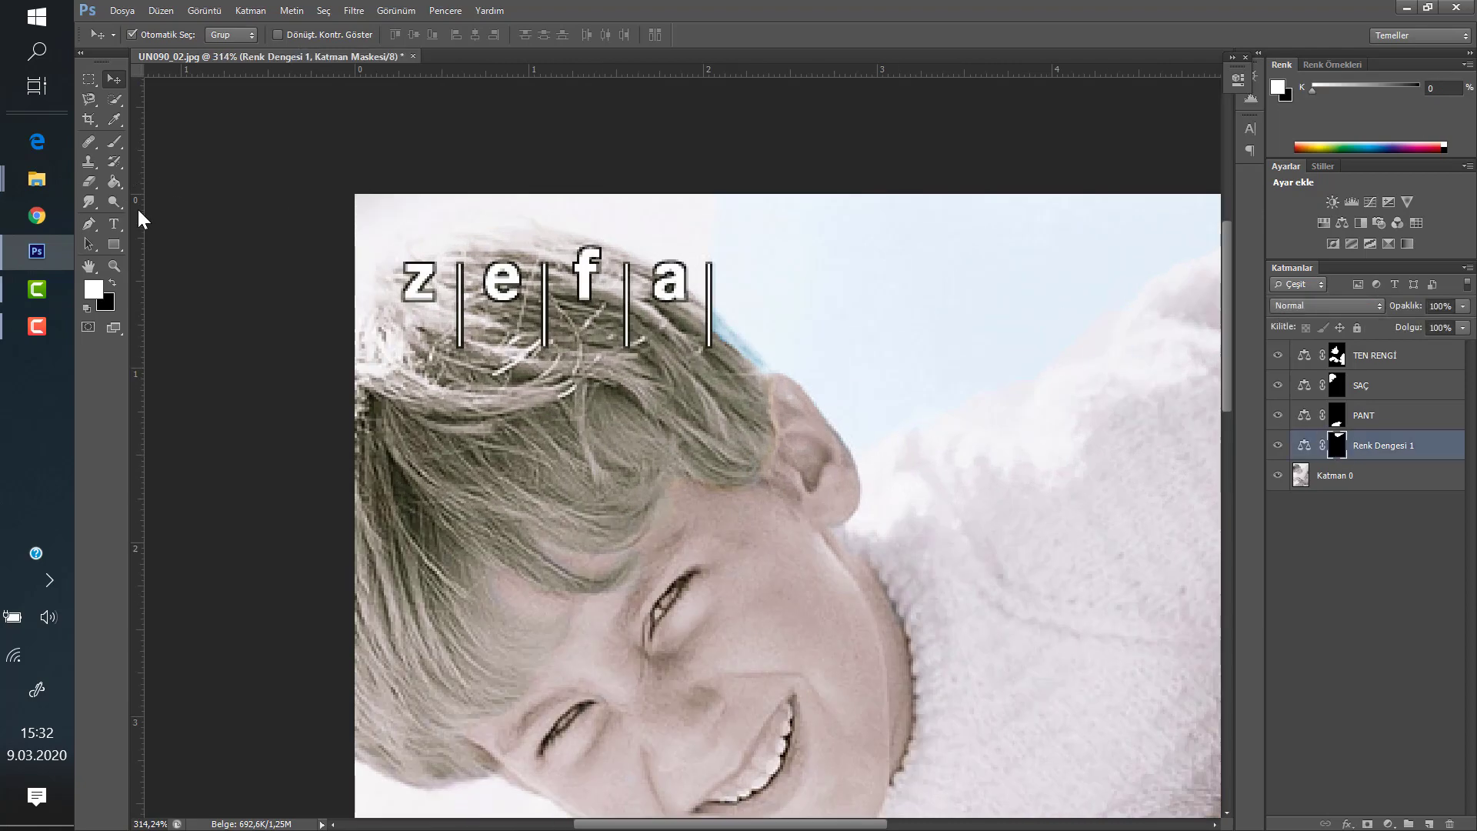
click(1338, 422)
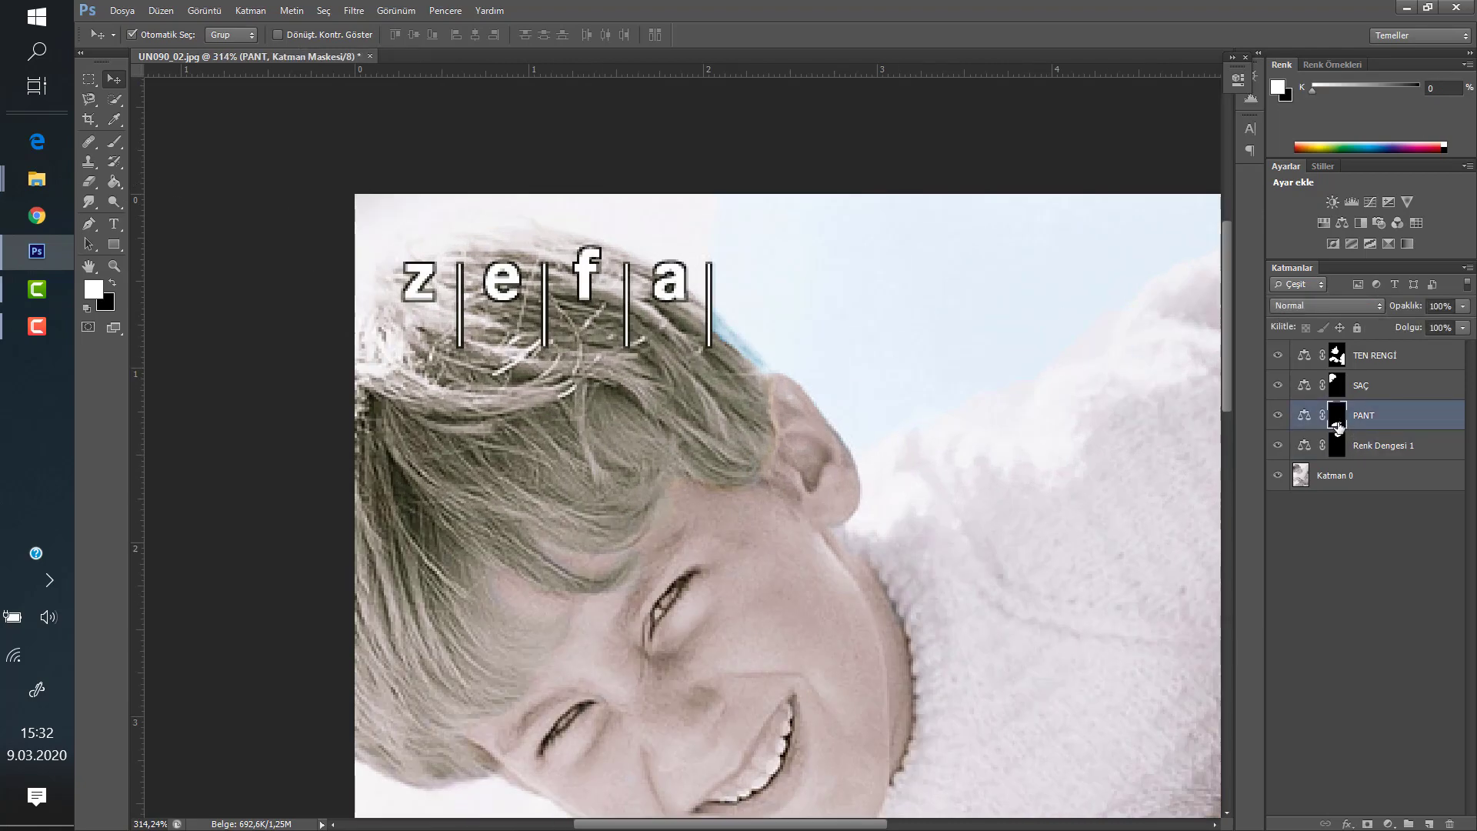
click(1337, 378)
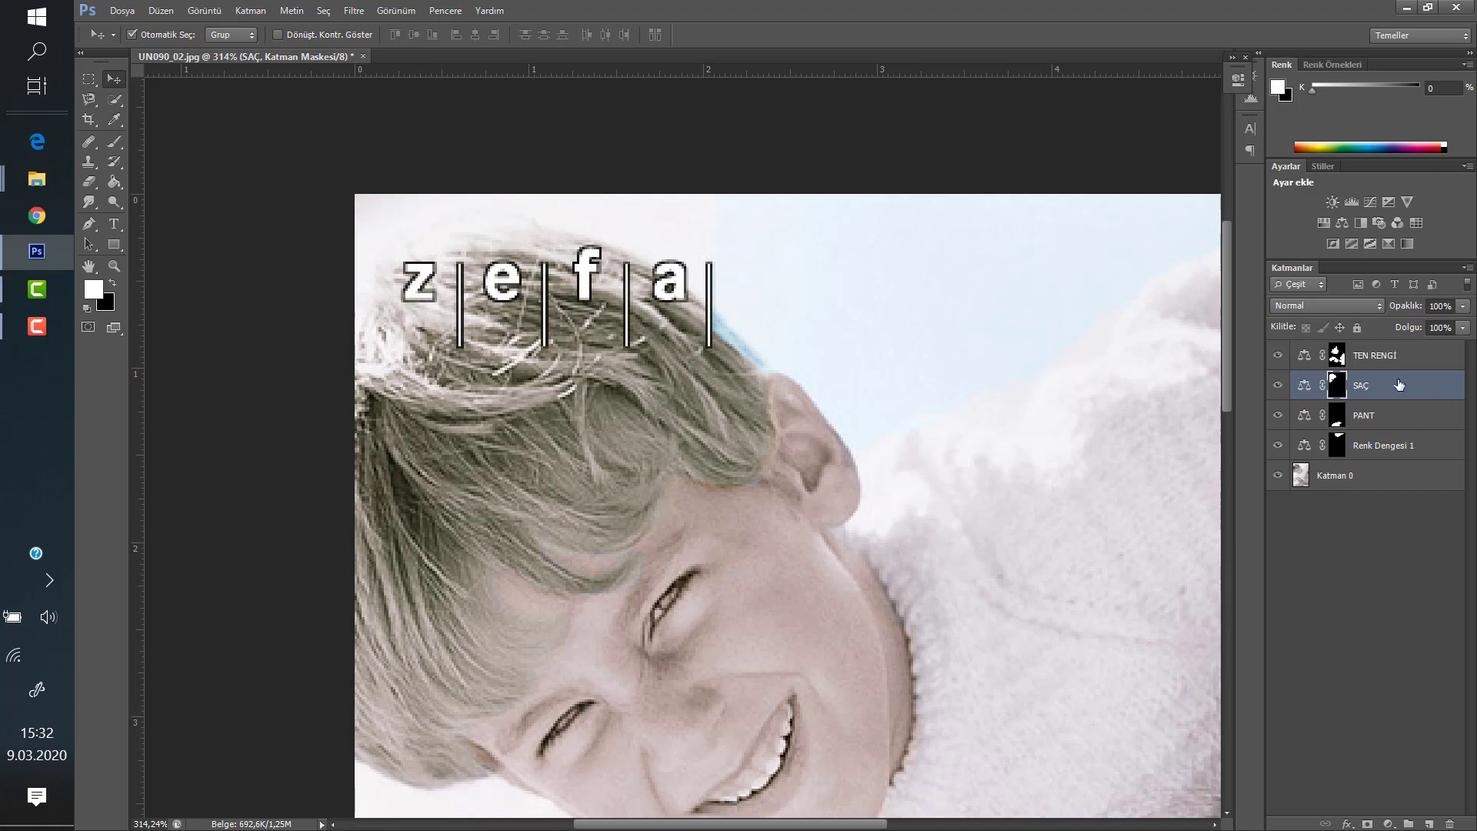
click(1388, 452)
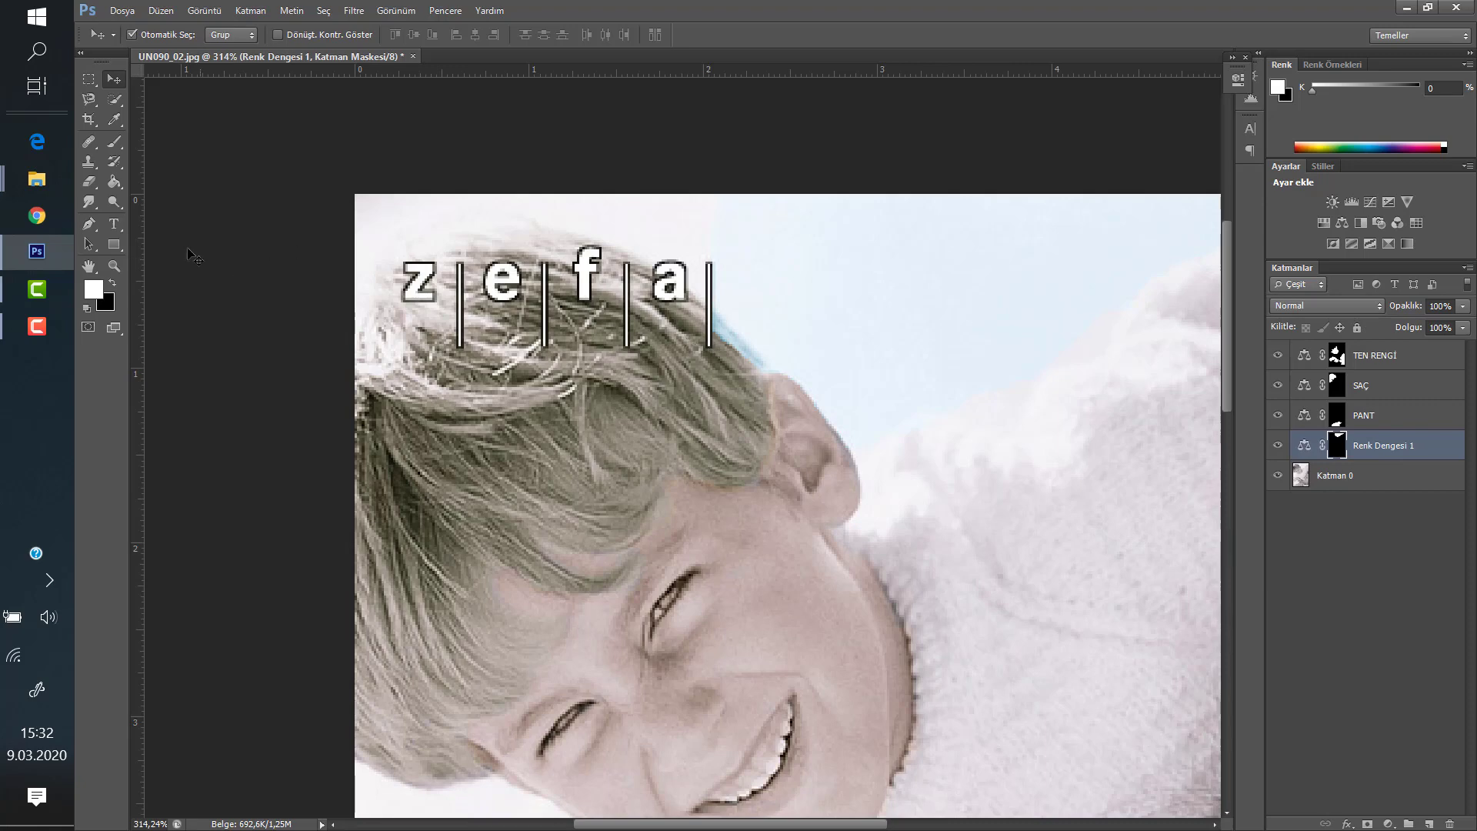
click(116, 142)
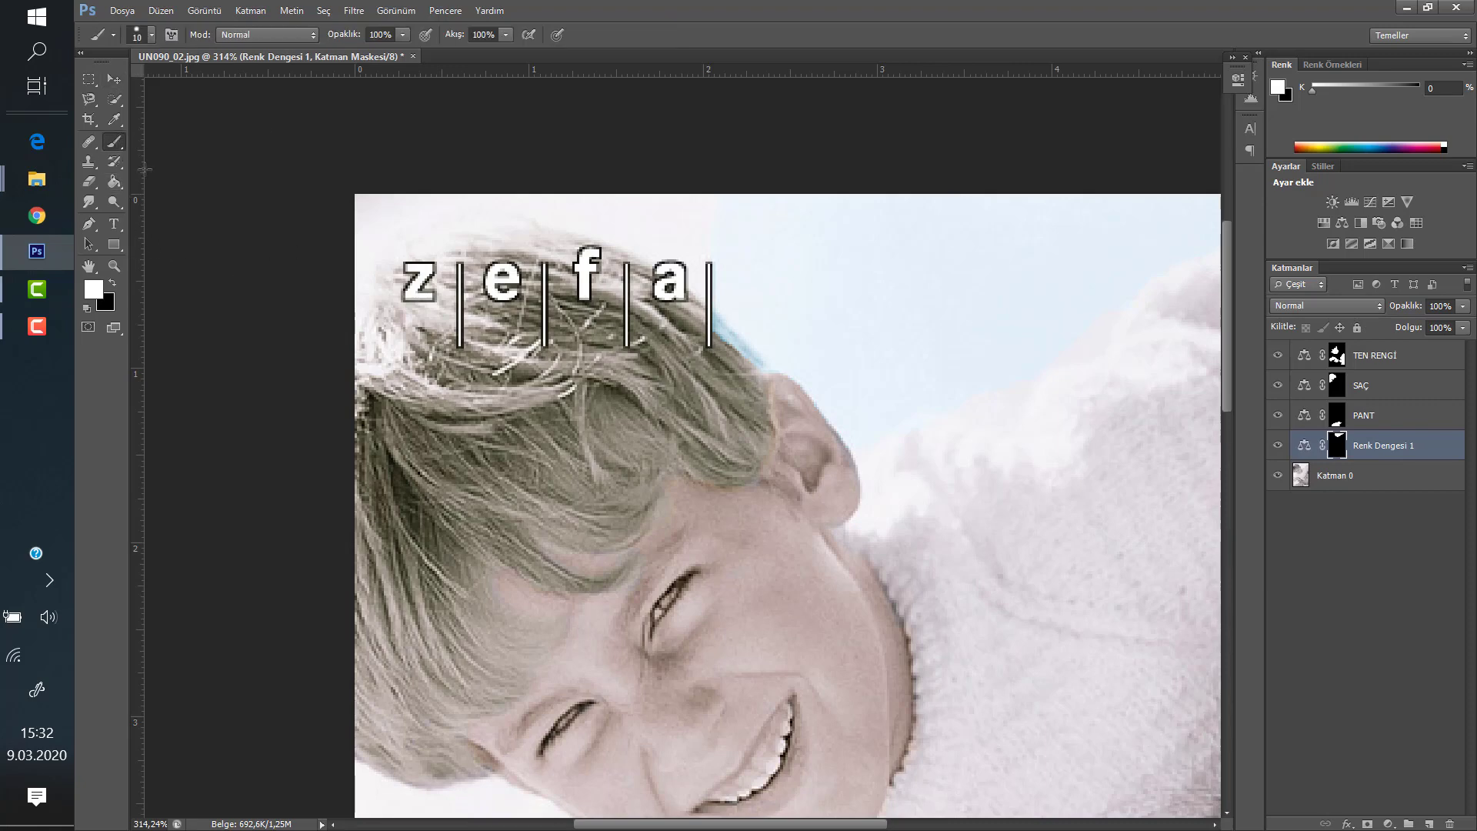
click(114, 283)
alt+scroll(769, 338, up, 3)
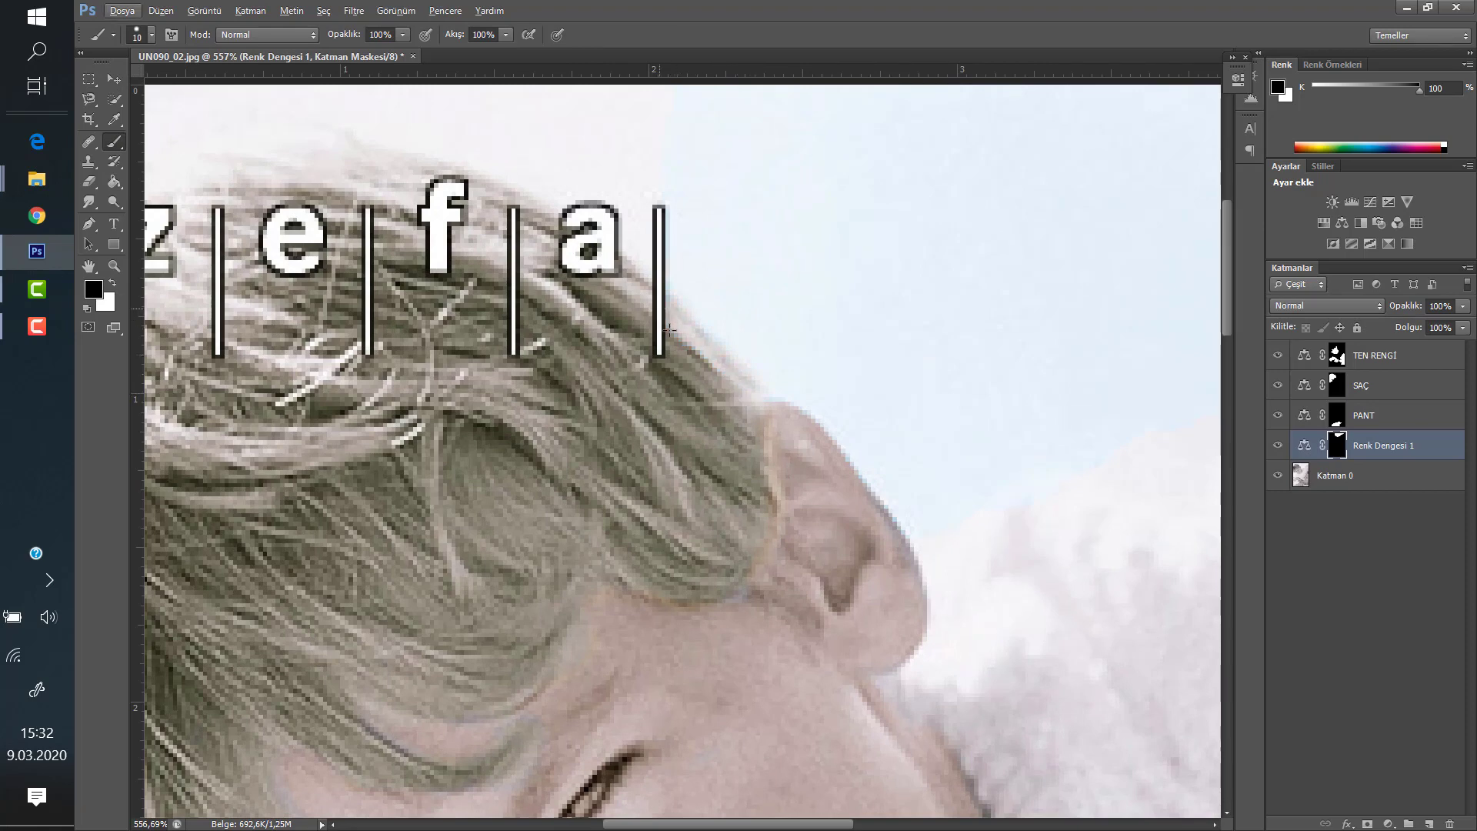
scroll(810, 289, down, 1)
alt+scroll(811, 289, down, 3)
alt+scroll(860, 277, down, 2)
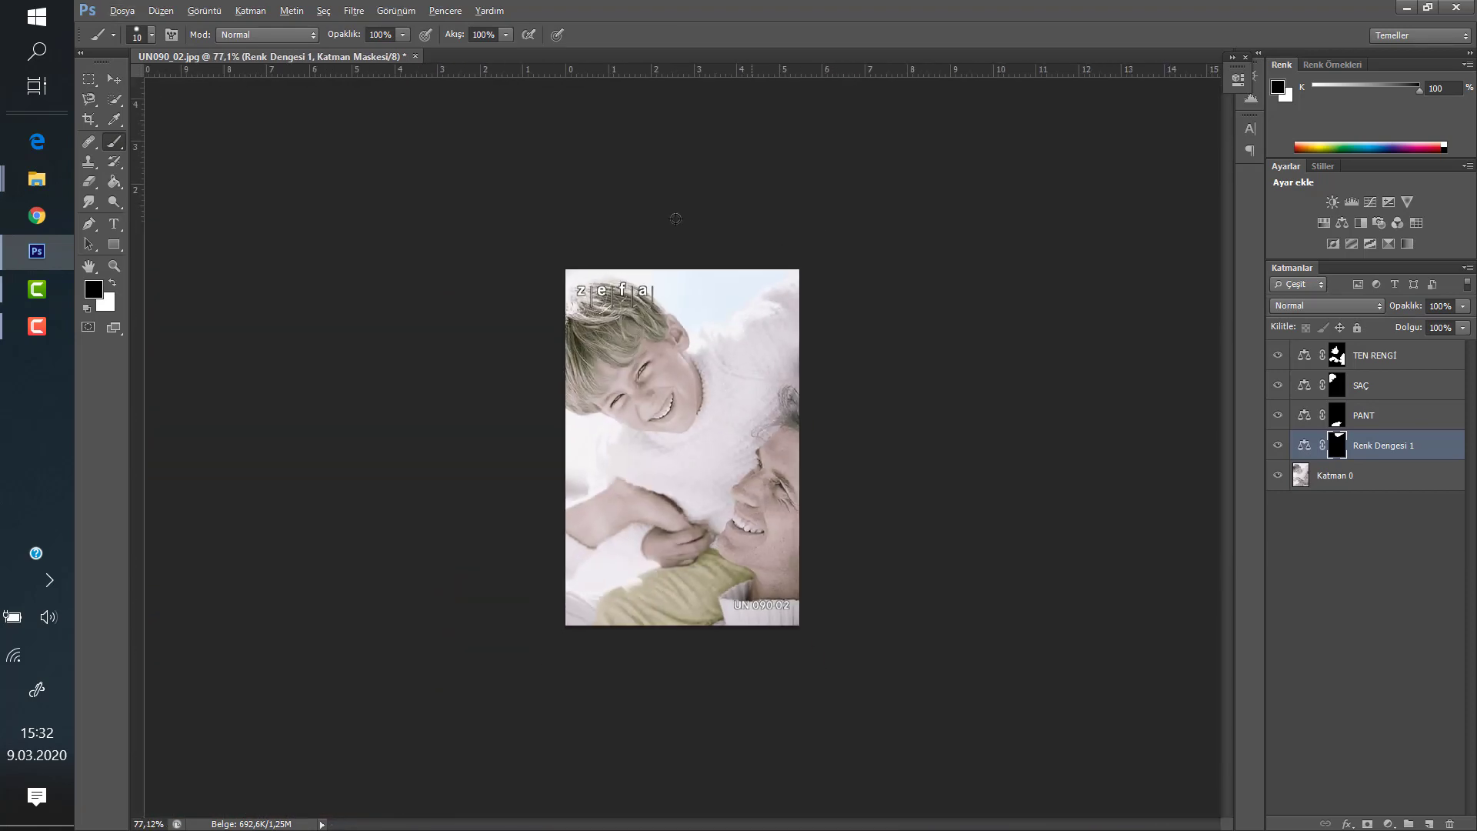
alt+scroll(676, 220, up, 2)
alt+scroll(676, 221, up, 1)
click(108, 79)
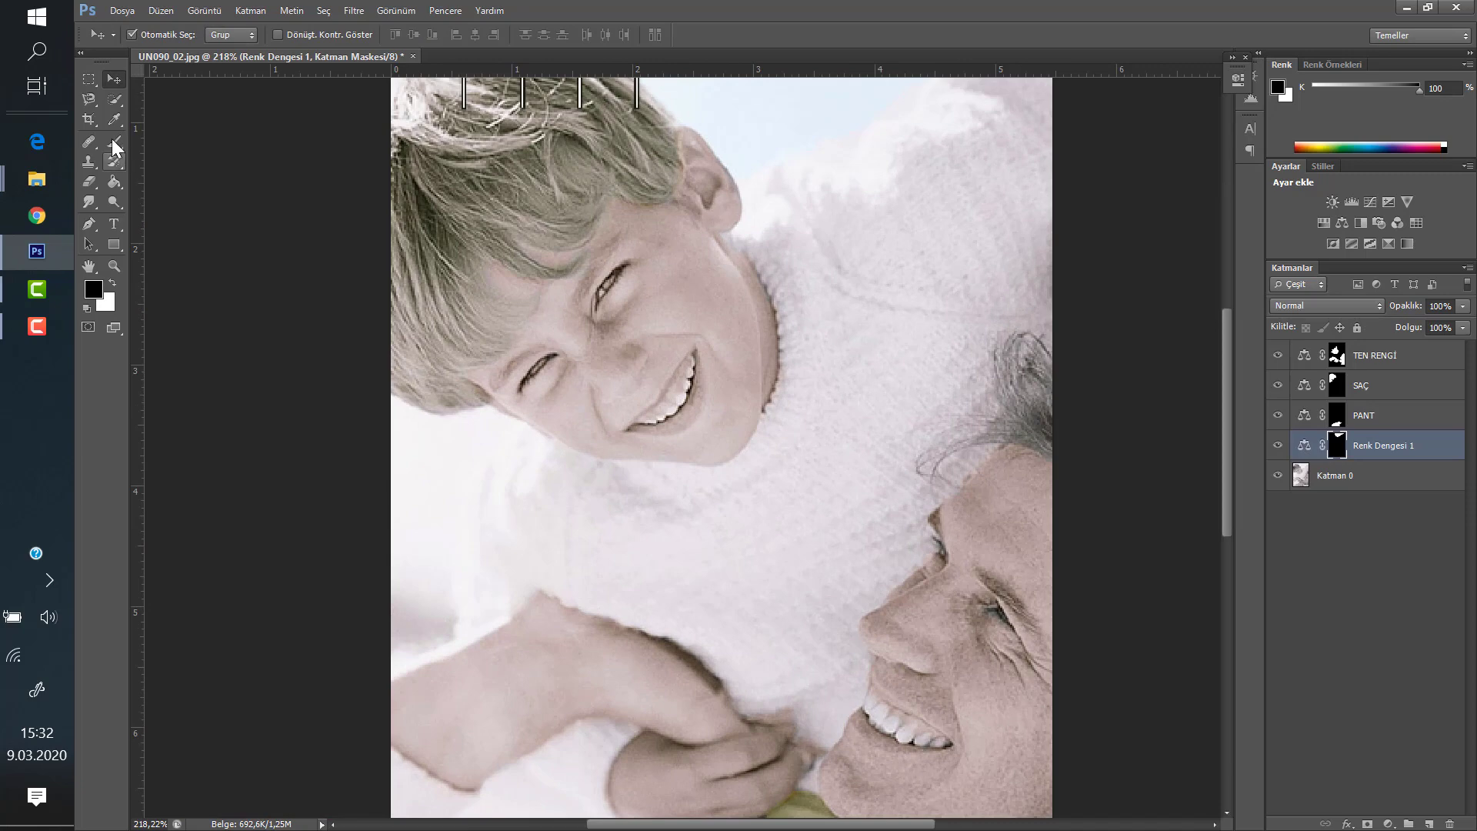
Paint white on the Renk Dengesi 1 mask over the lower-left background beside the boy's arm
right_click(112, 142)
click(155, 142)
click(113, 283)
alt+scroll(399, 427, up, 4)
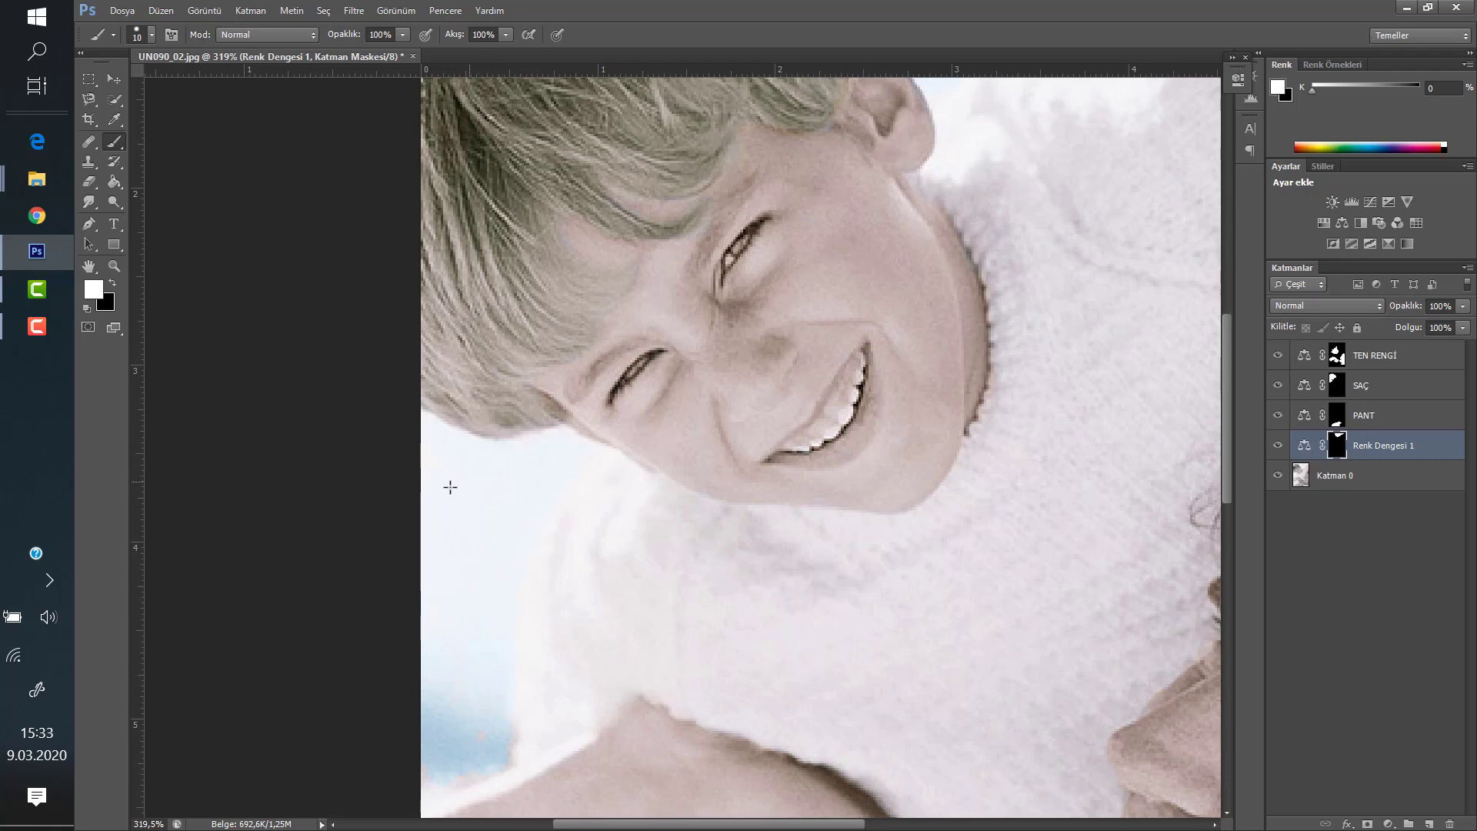
scroll(578, 564, down, 4)
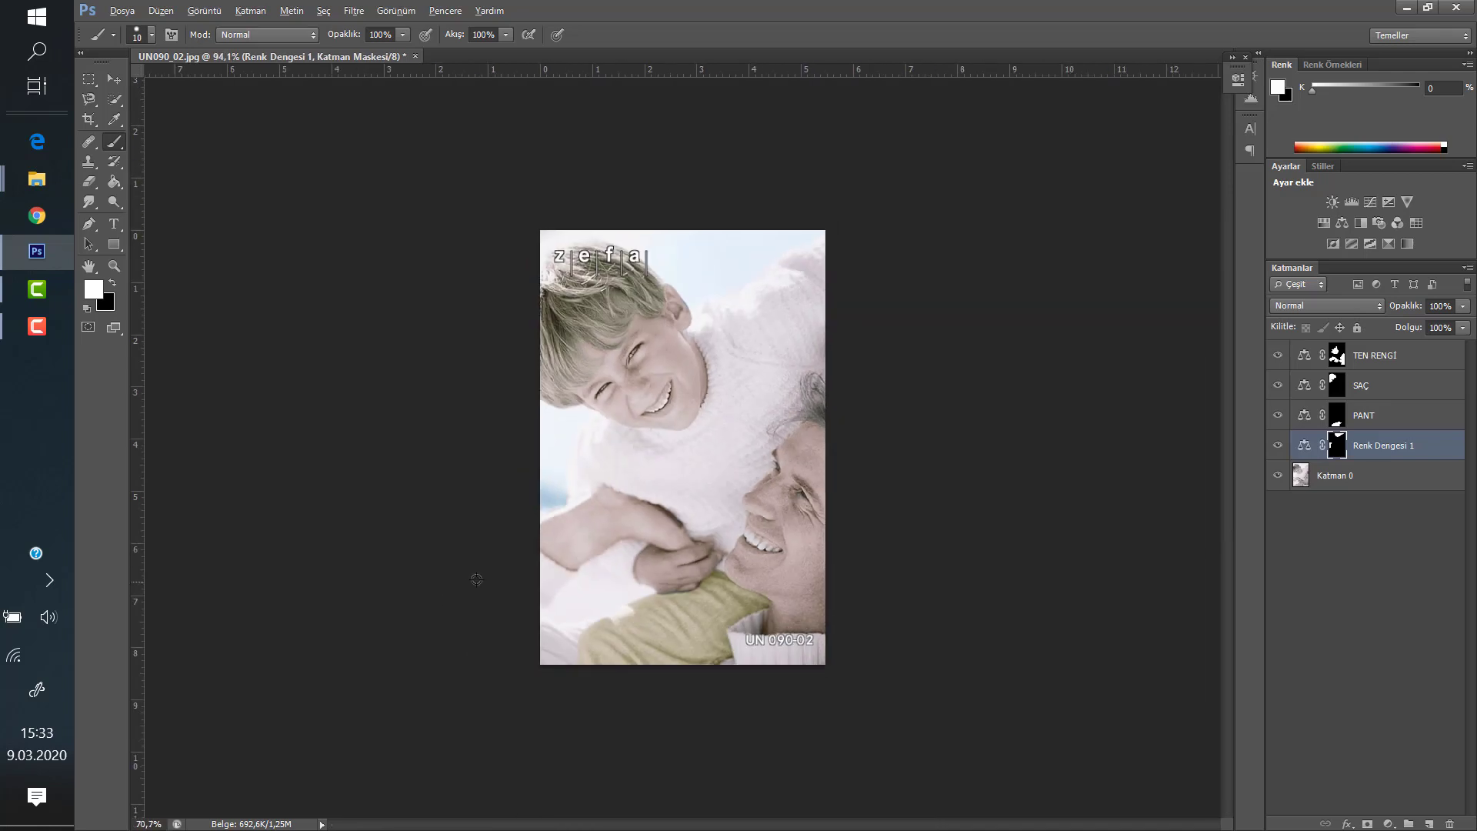
scroll(538, 615, up, 3)
scroll(575, 705, up, 4)
click(560, 658)
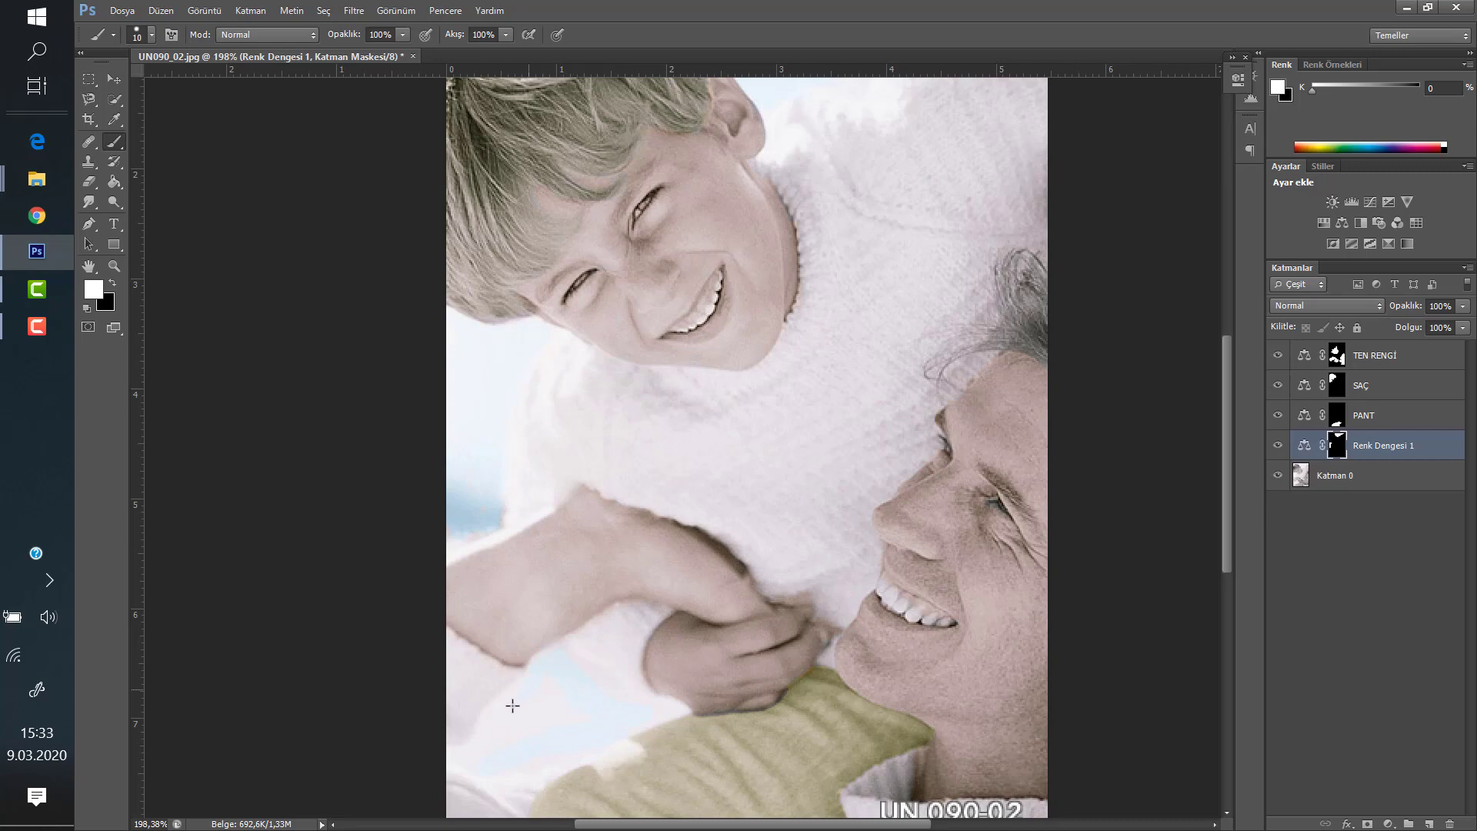
scroll(510, 727, up, 2)
scroll(508, 745, up, 8)
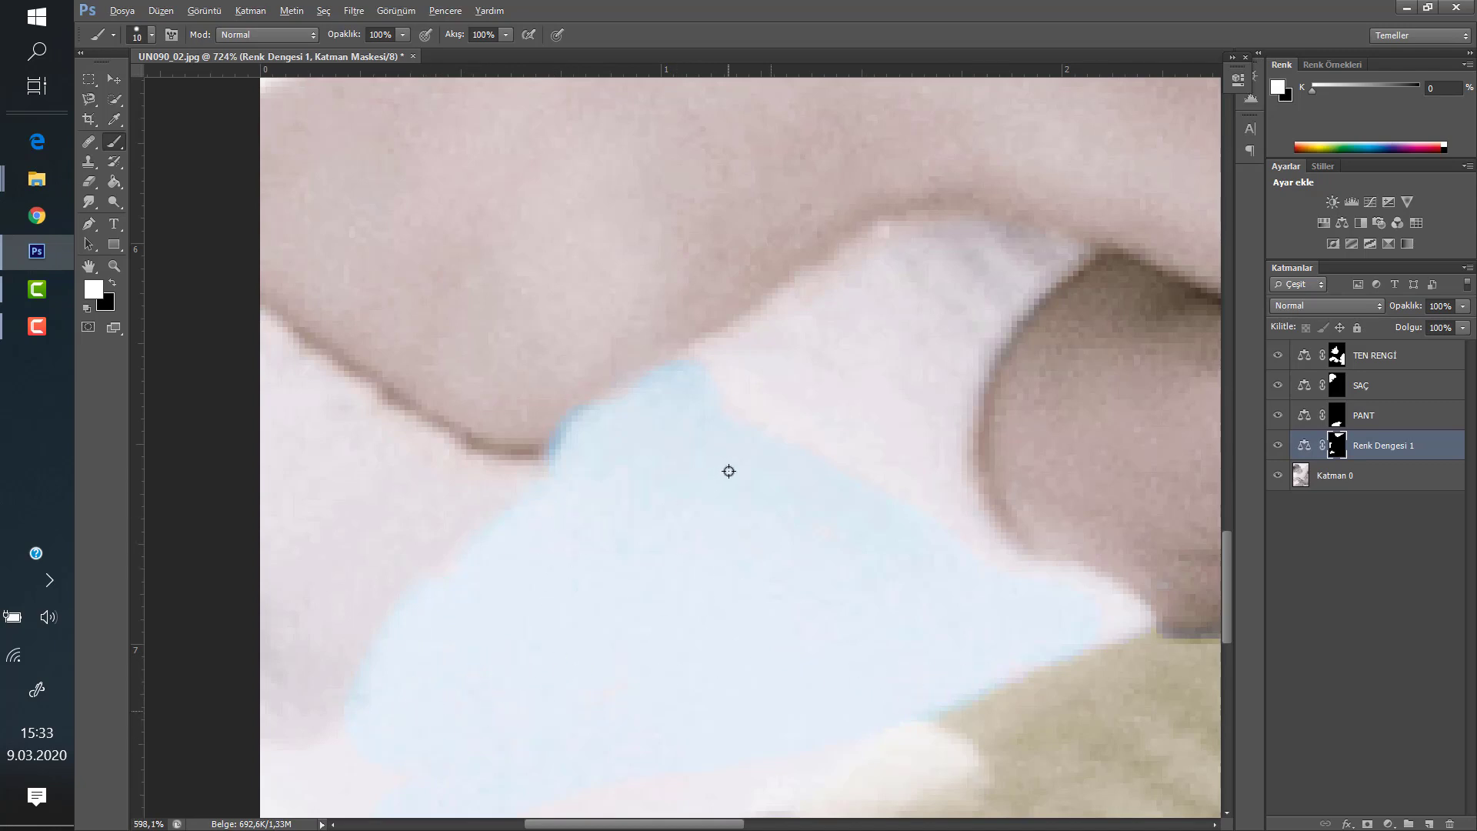
scroll(728, 471, down, 10)
key(ctrl+0)
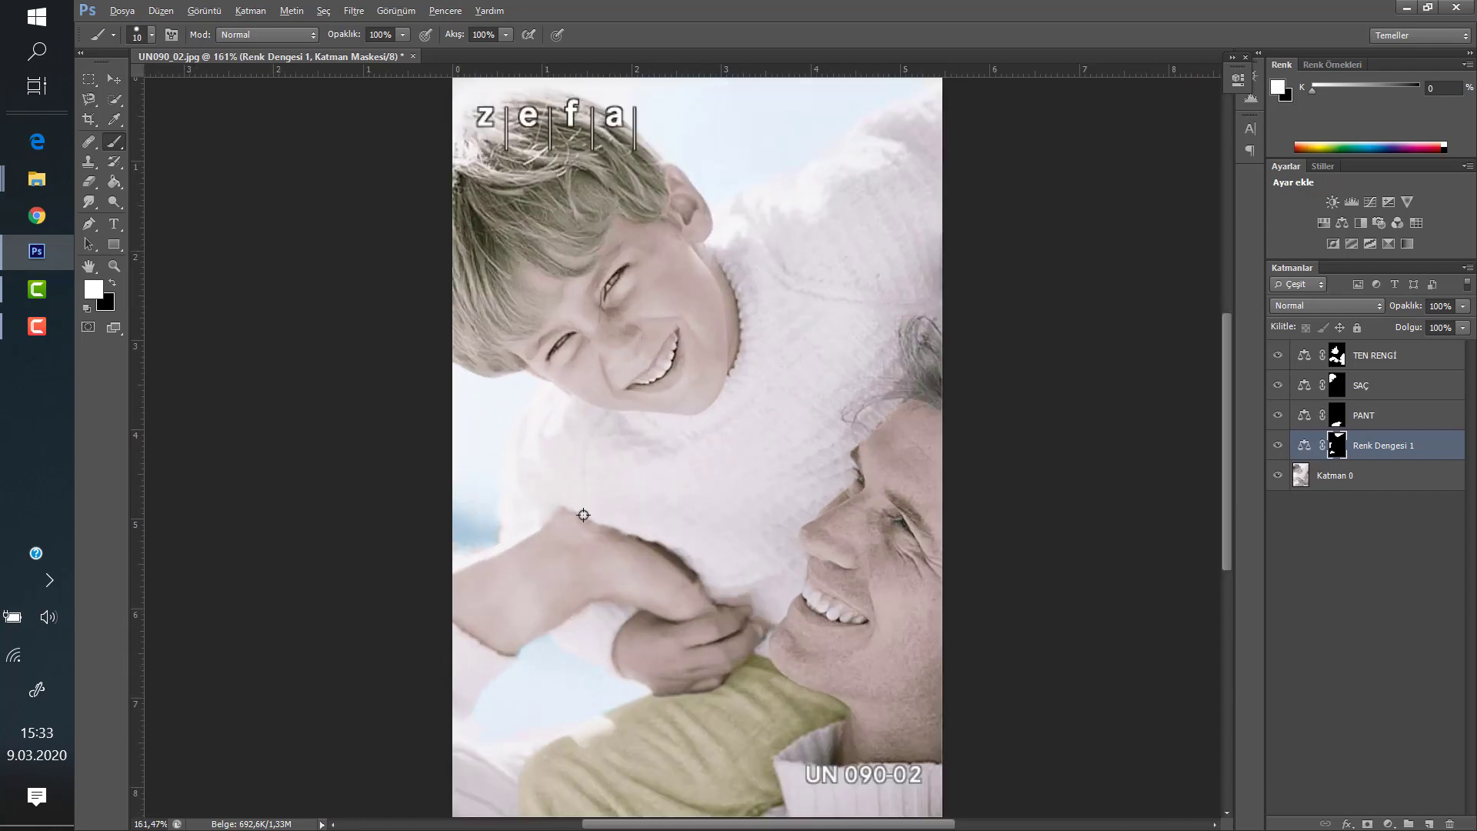
scroll(583, 514, up, 2)
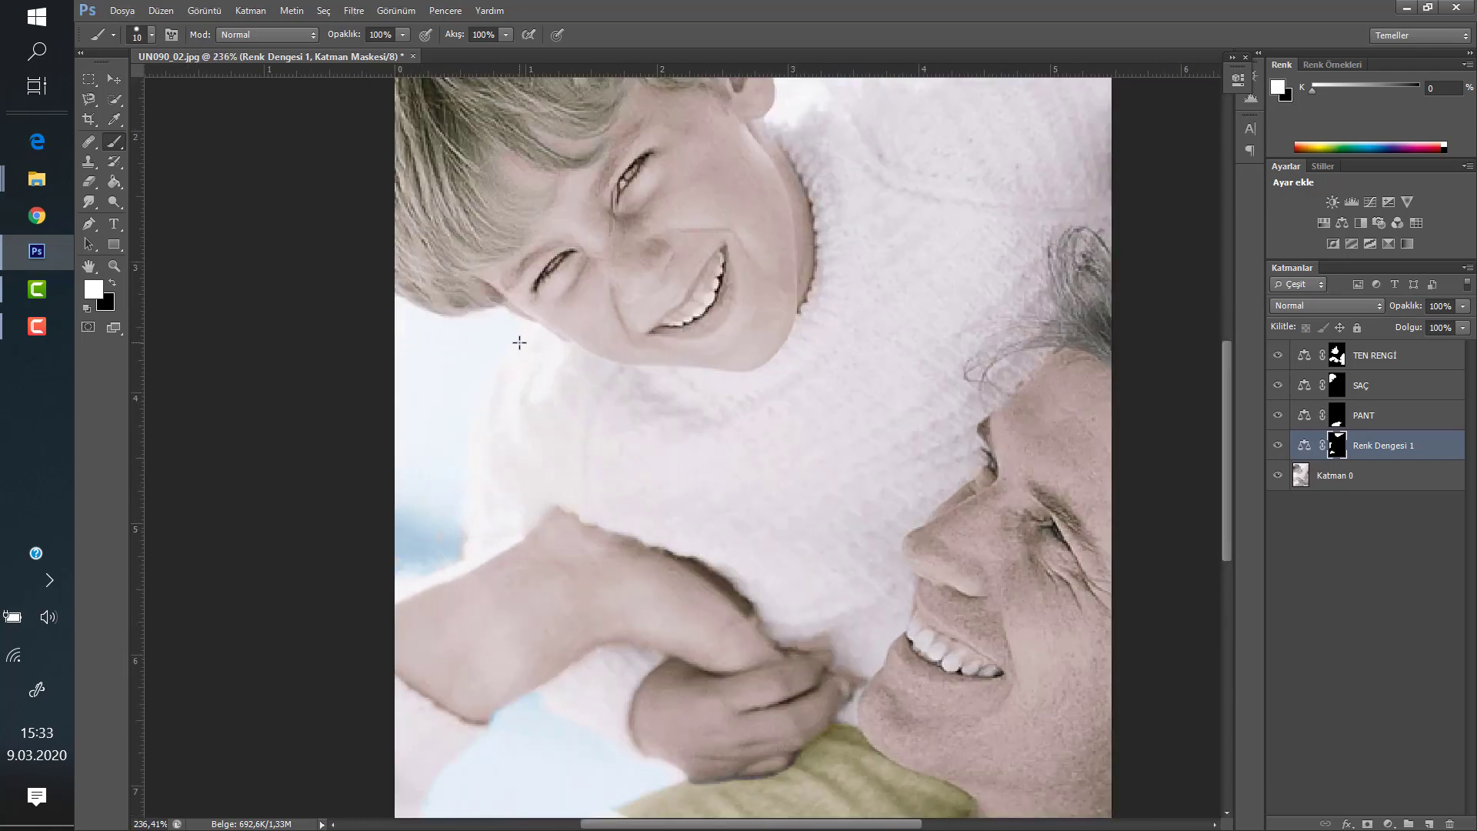
scroll(553, 469, down, 5)
scroll(552, 469, down, 4)
scroll(654, 453, up, 6)
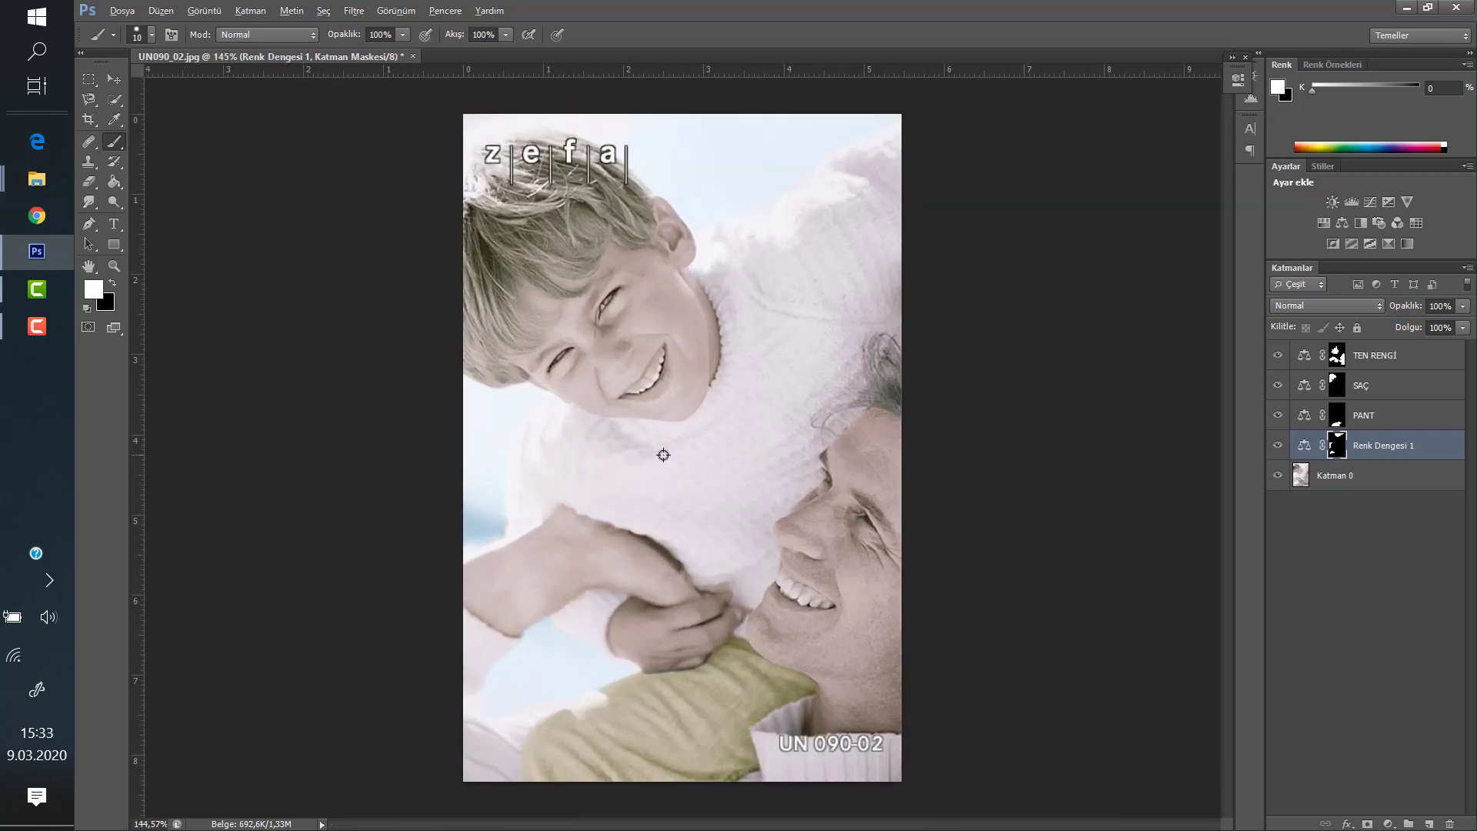
scroll(614, 473, up, 4)
scroll(614, 473, down, 1)
scroll(607, 482, down, 1)
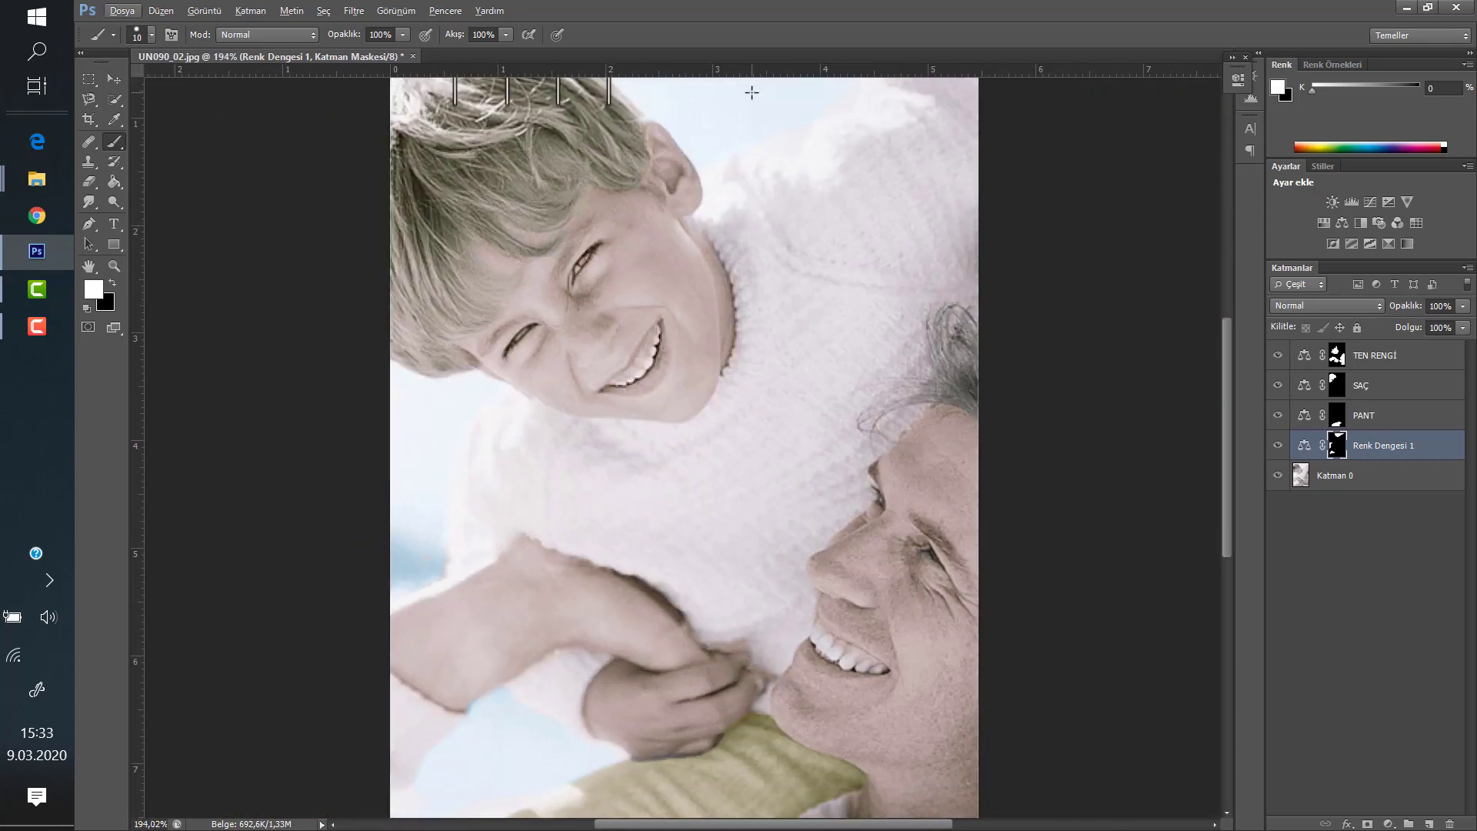
scroll(466, 638, up, 3)
scroll(466, 587, up, 2)
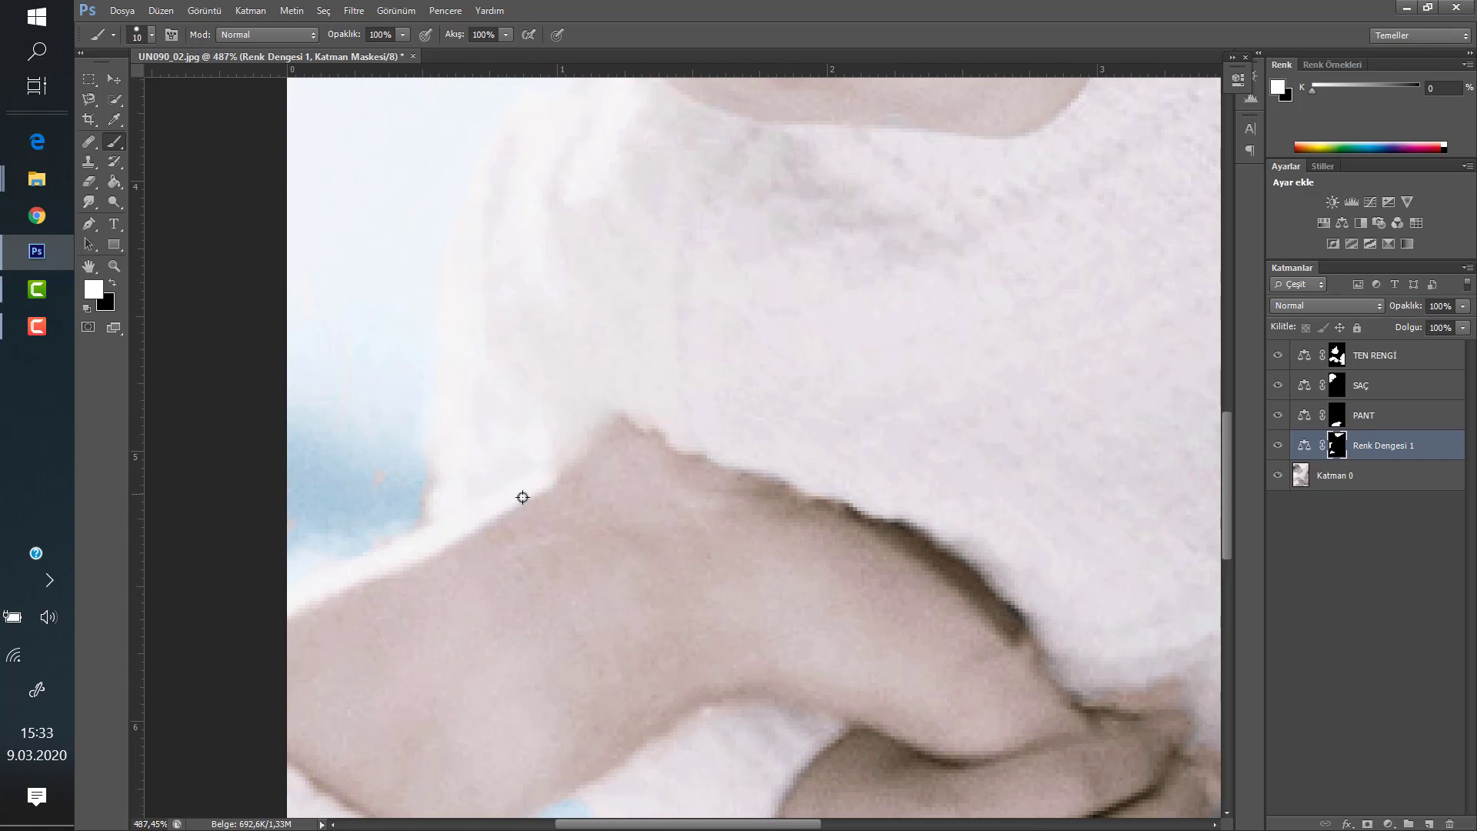
key(alt)
scroll(471, 527, down, 3)
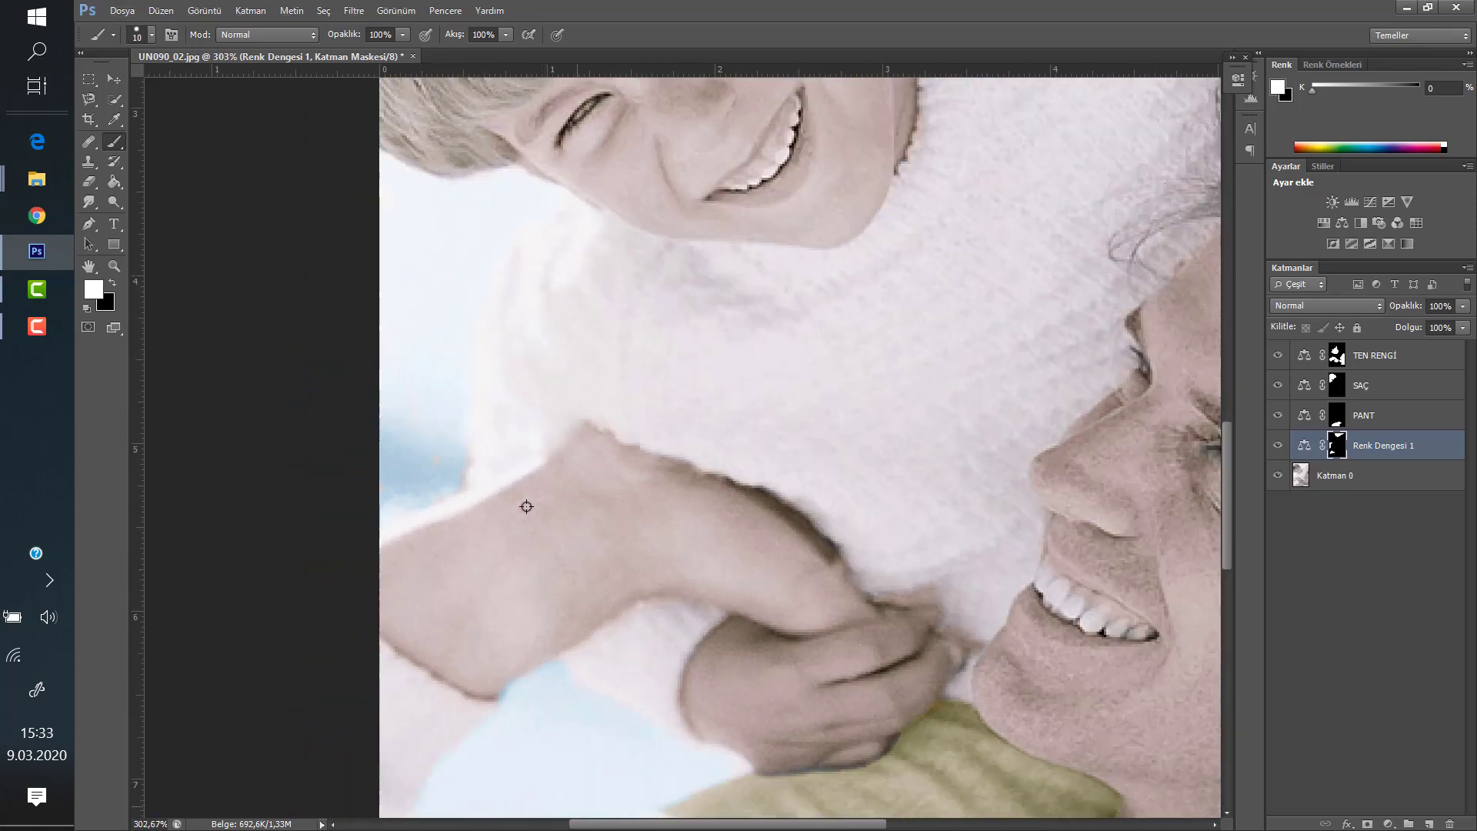
scroll(524, 505, up, 3)
scroll(496, 471, up, 1)
scroll(350, 461, down, 5)
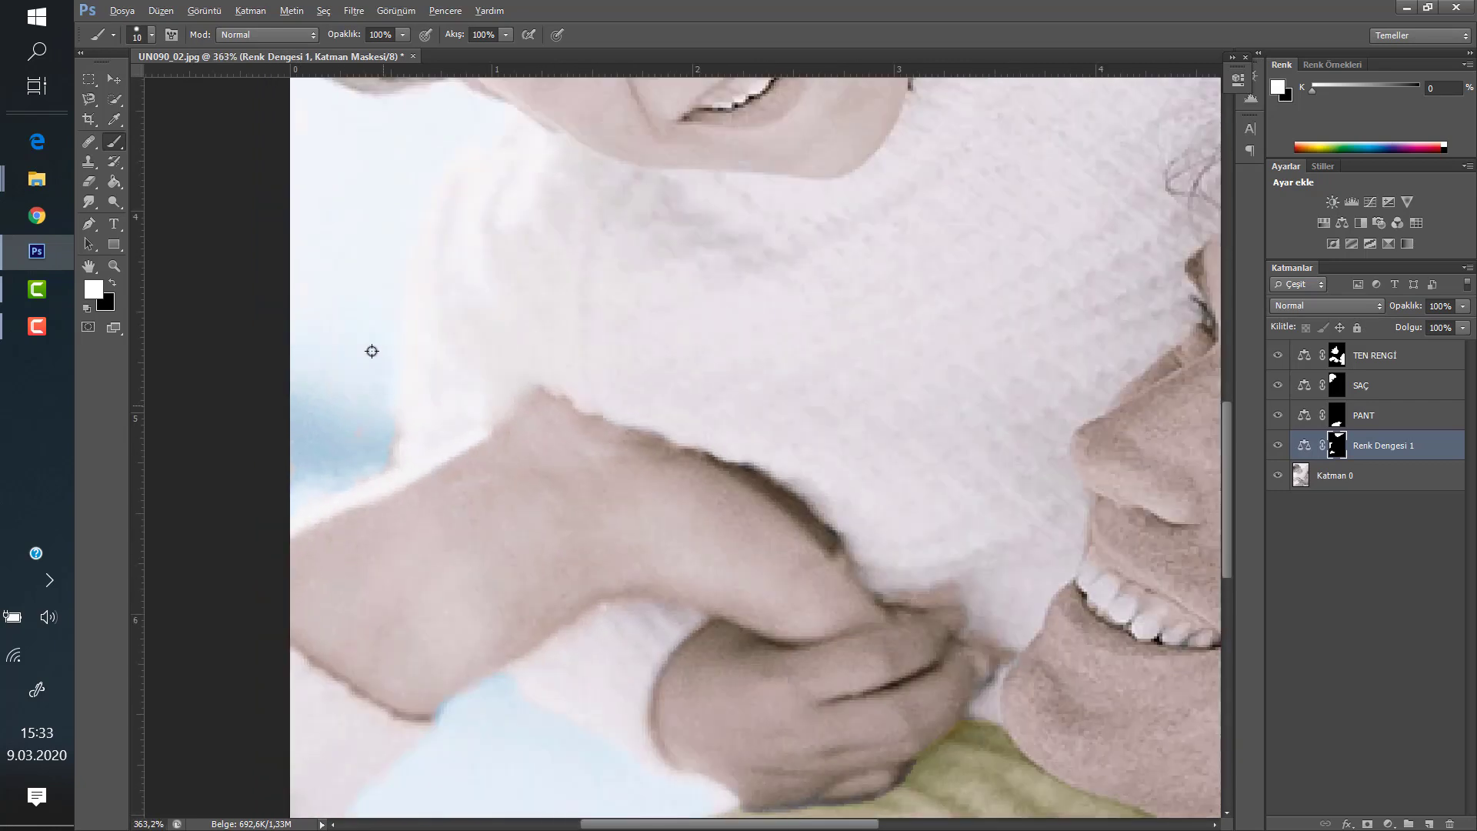
scroll(345, 358, down, 4)
scroll(451, 421, down, 2)
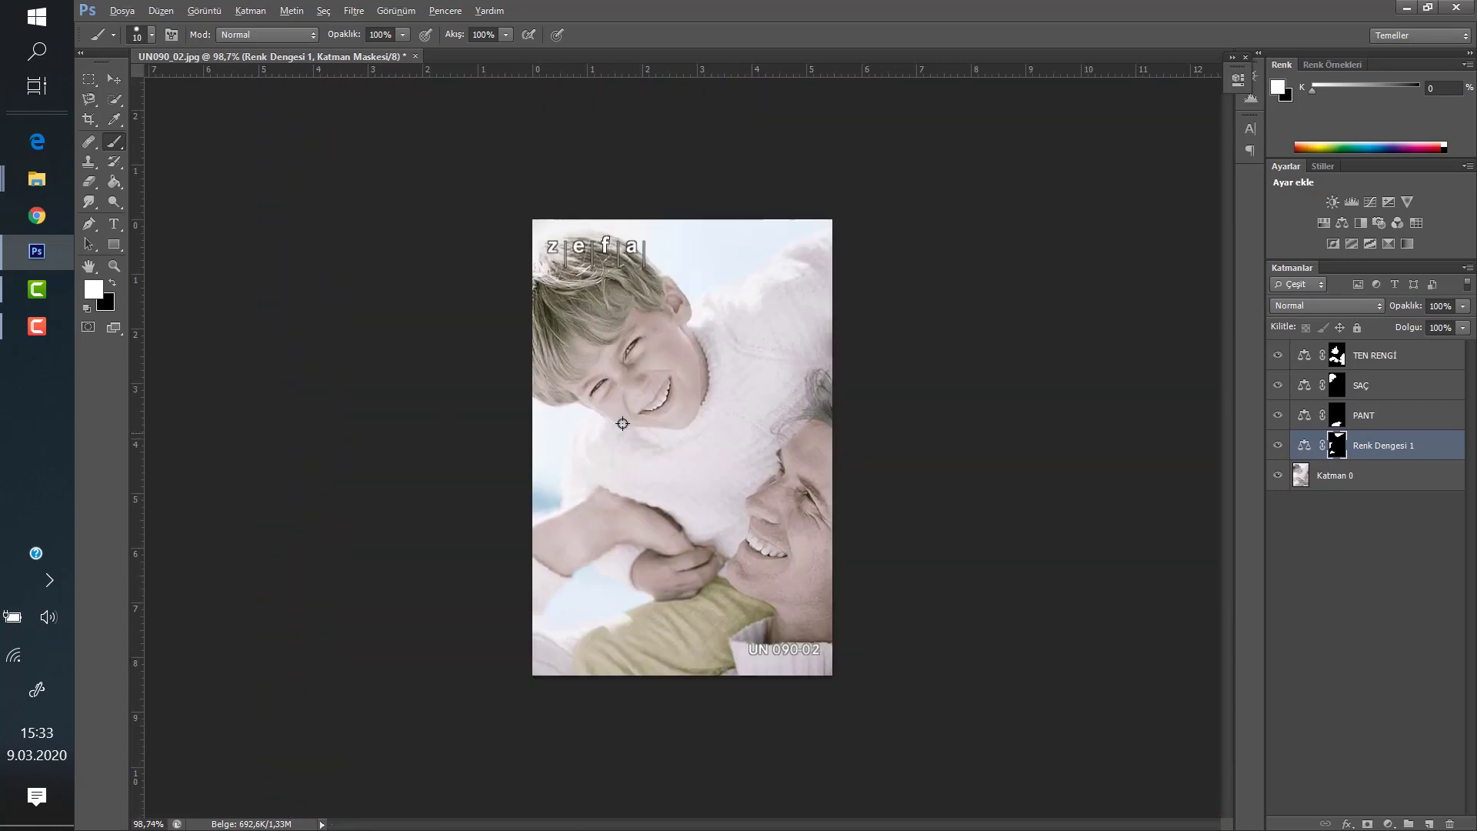
scroll(770, 304, up, 4)
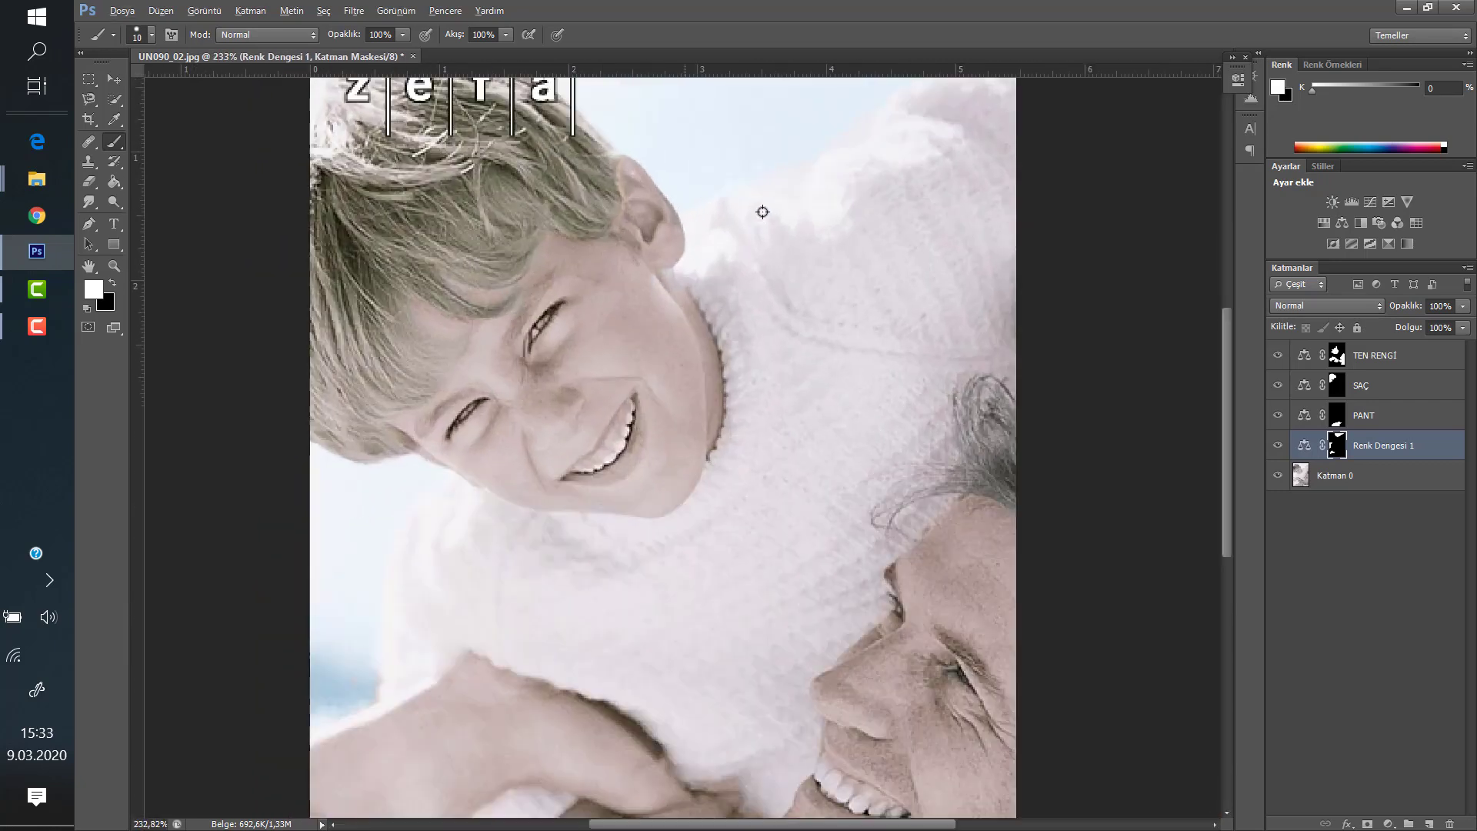
scroll(847, 191, up, 2)
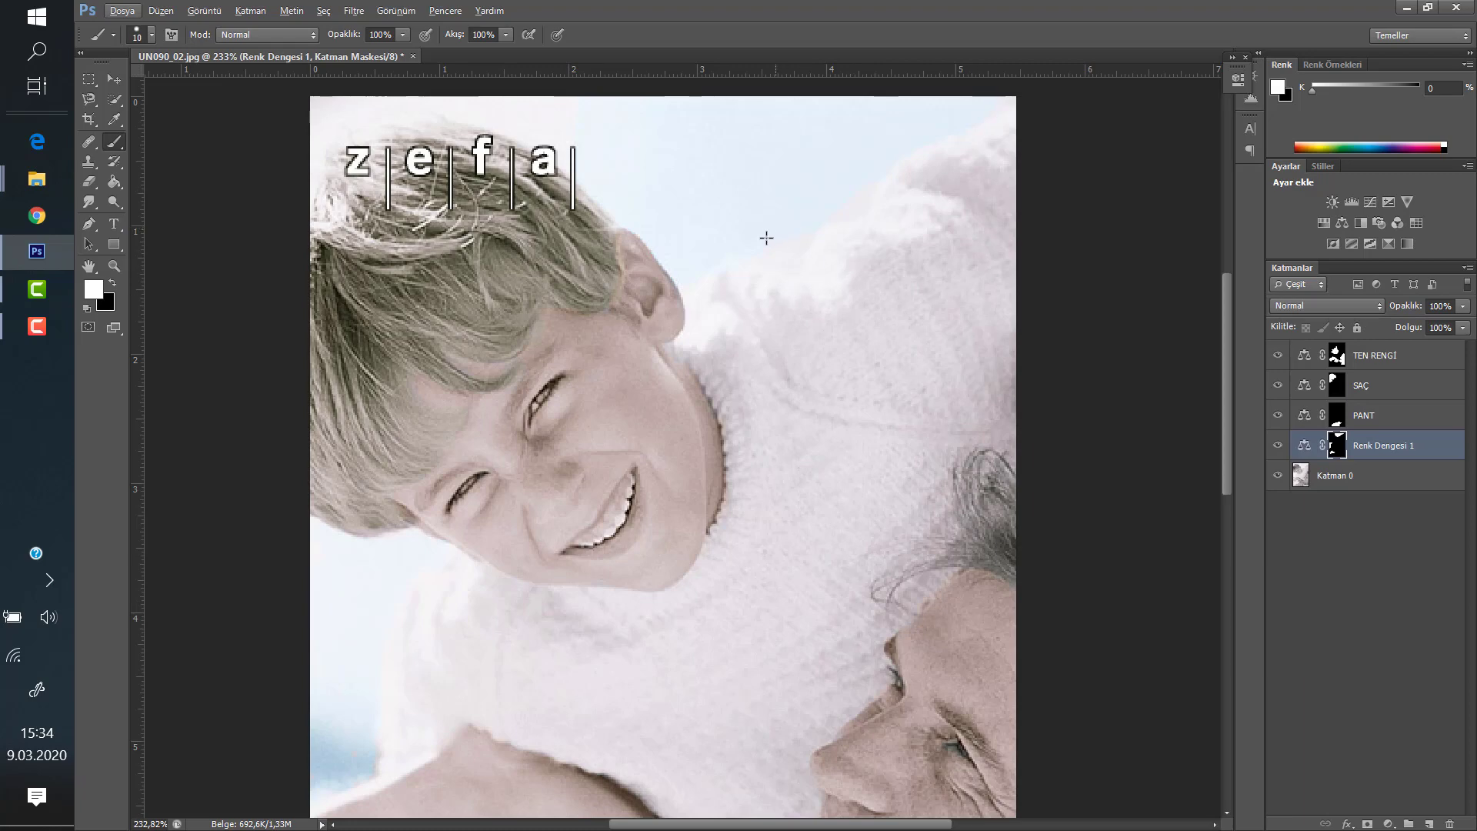
scroll(765, 239, down, 3)
scroll(592, 404, down, 2)
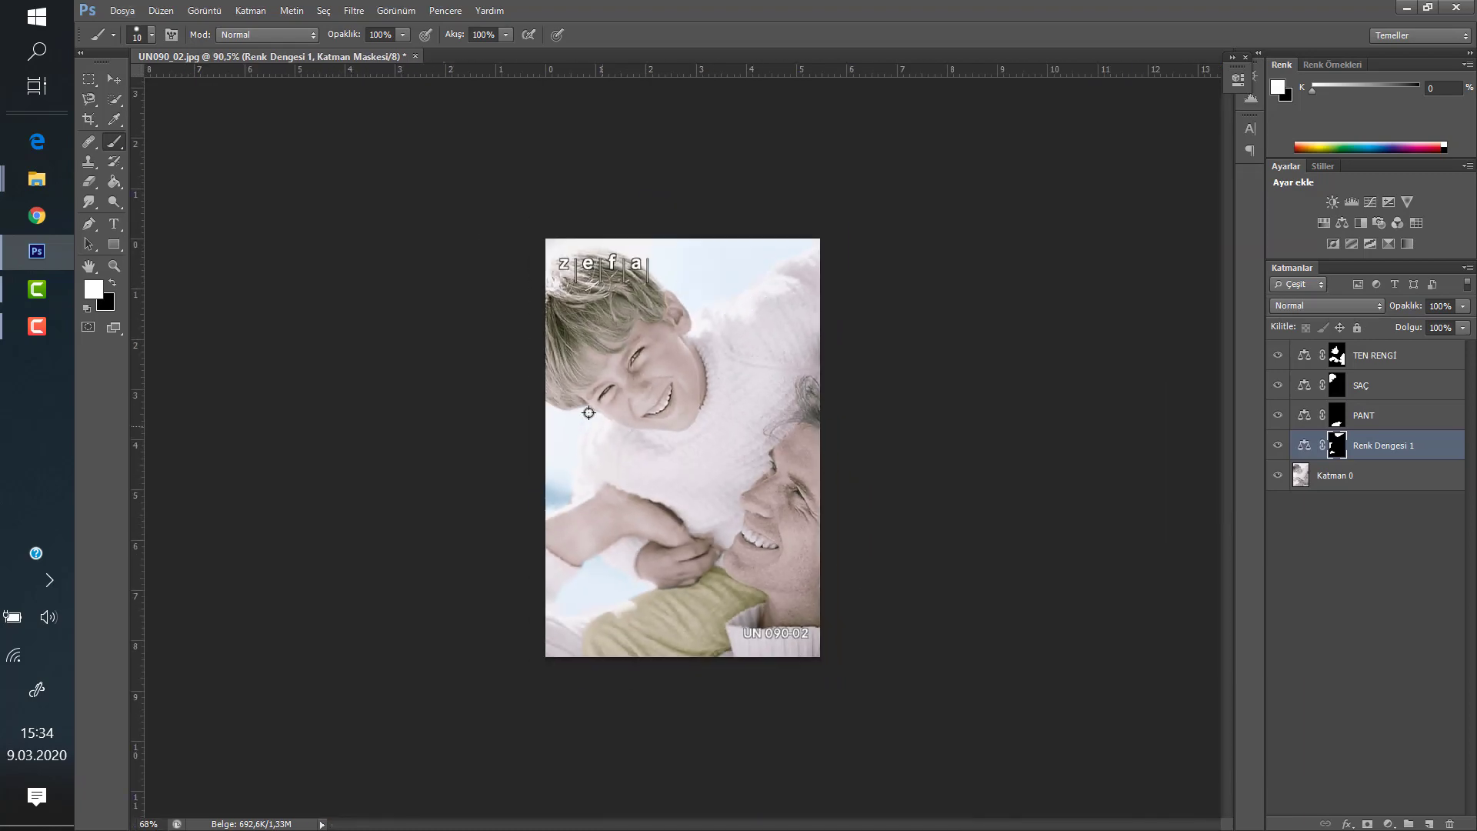
scroll(588, 564, up, 2)
scroll(587, 598, up, 2)
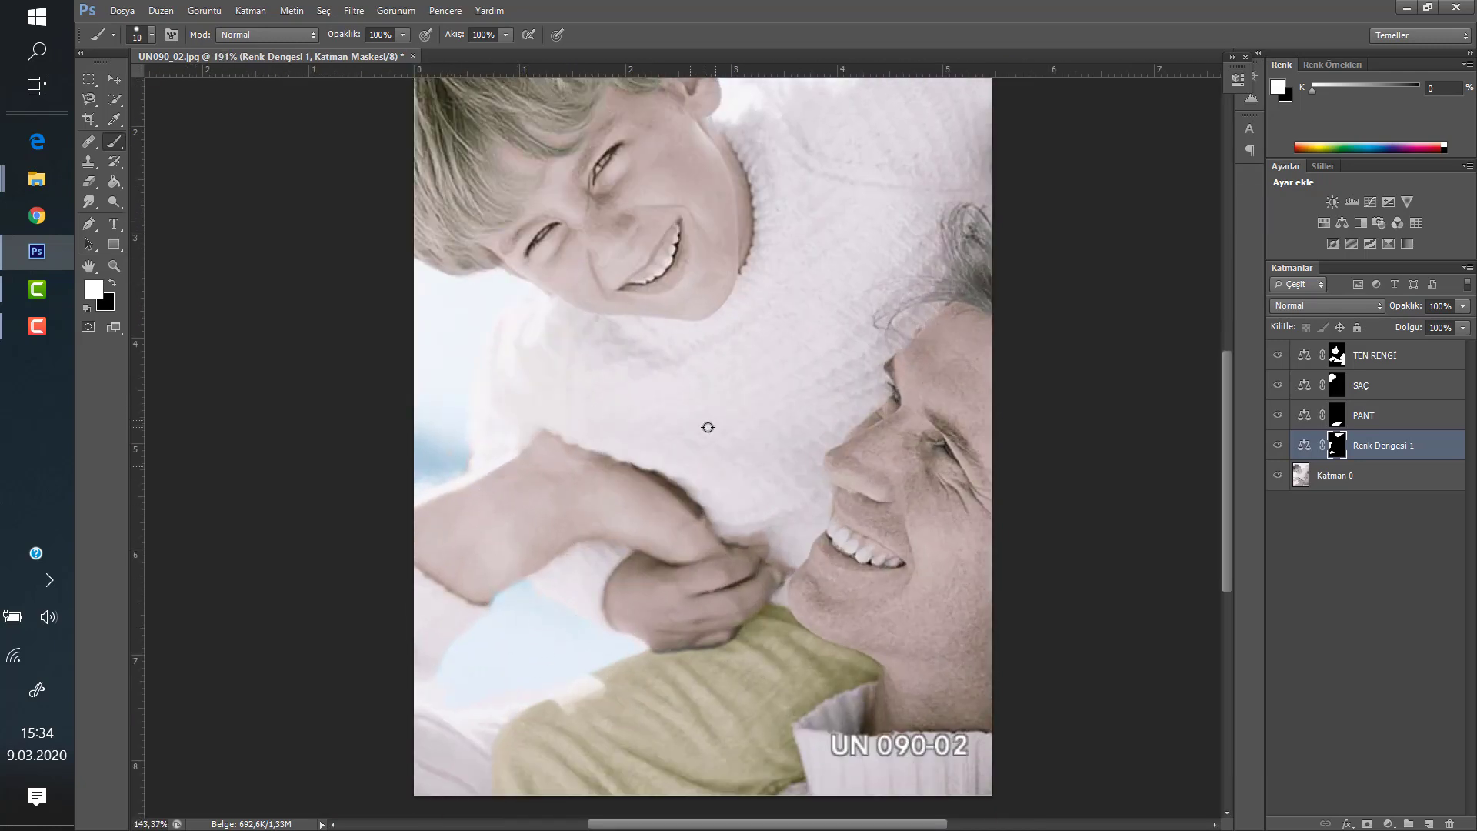
scroll(706, 425, down, 3)
key(alt)
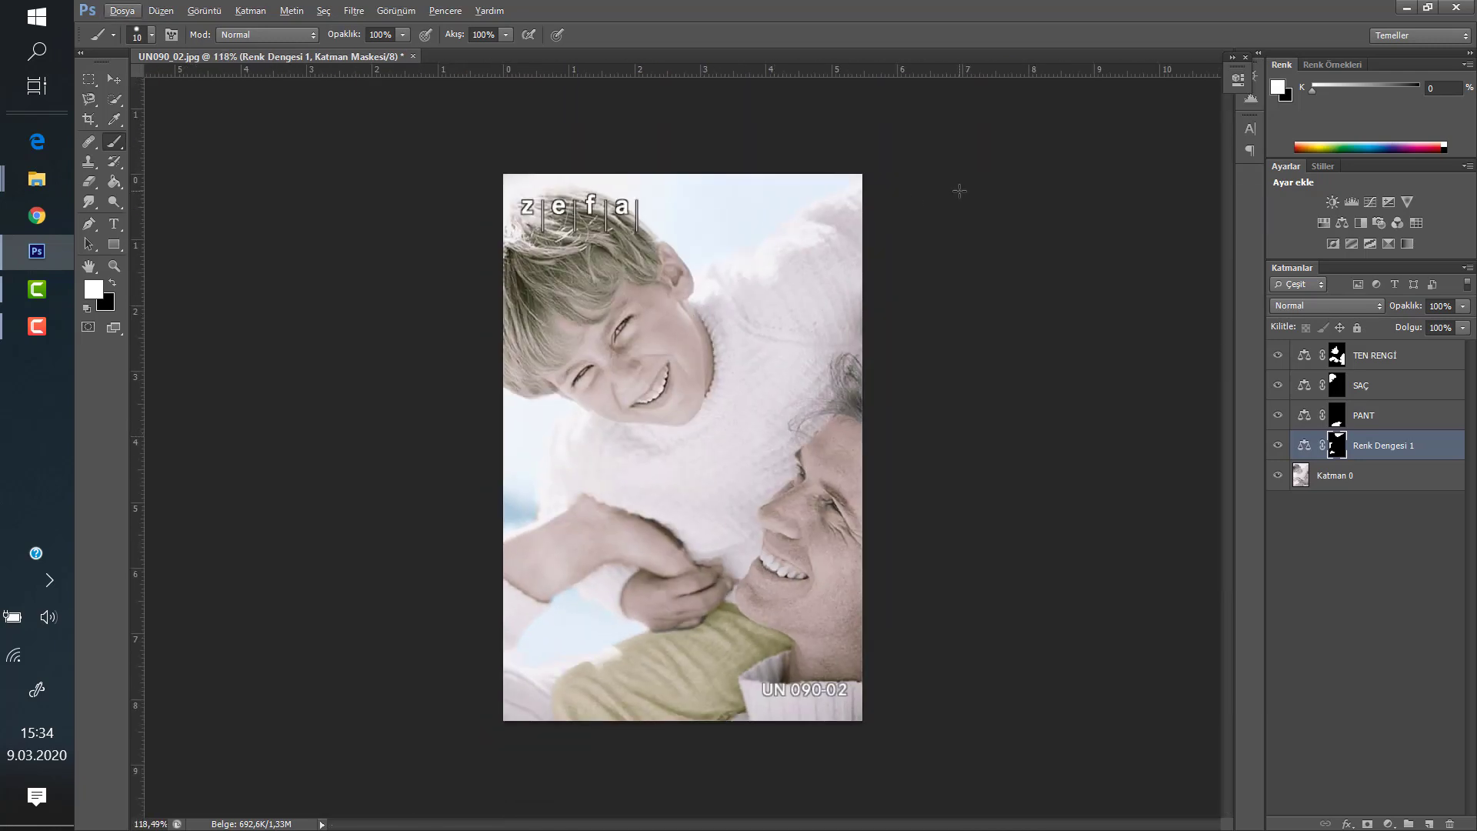
key(v)
scroll(748, 322, up, 1)
Crop-extend the canvas rightward from Katman 0, roughly doubling its width with empty space
scroll(736, 322, up, 1)
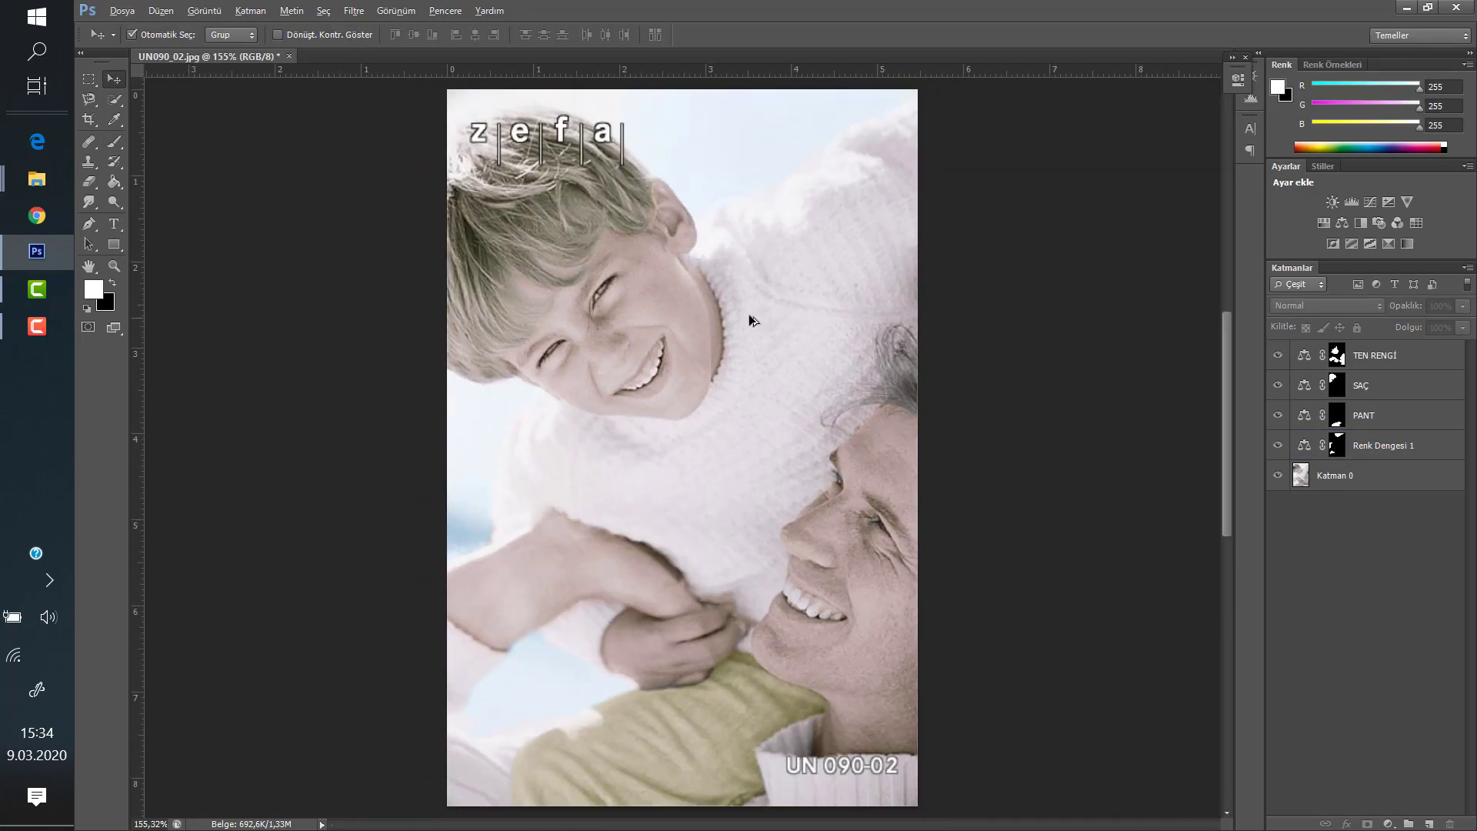
scroll(723, 277, up, 1)
scroll(759, 252, down, 1)
scroll(812, 286, down, 1)
scroll(806, 287, up, 2)
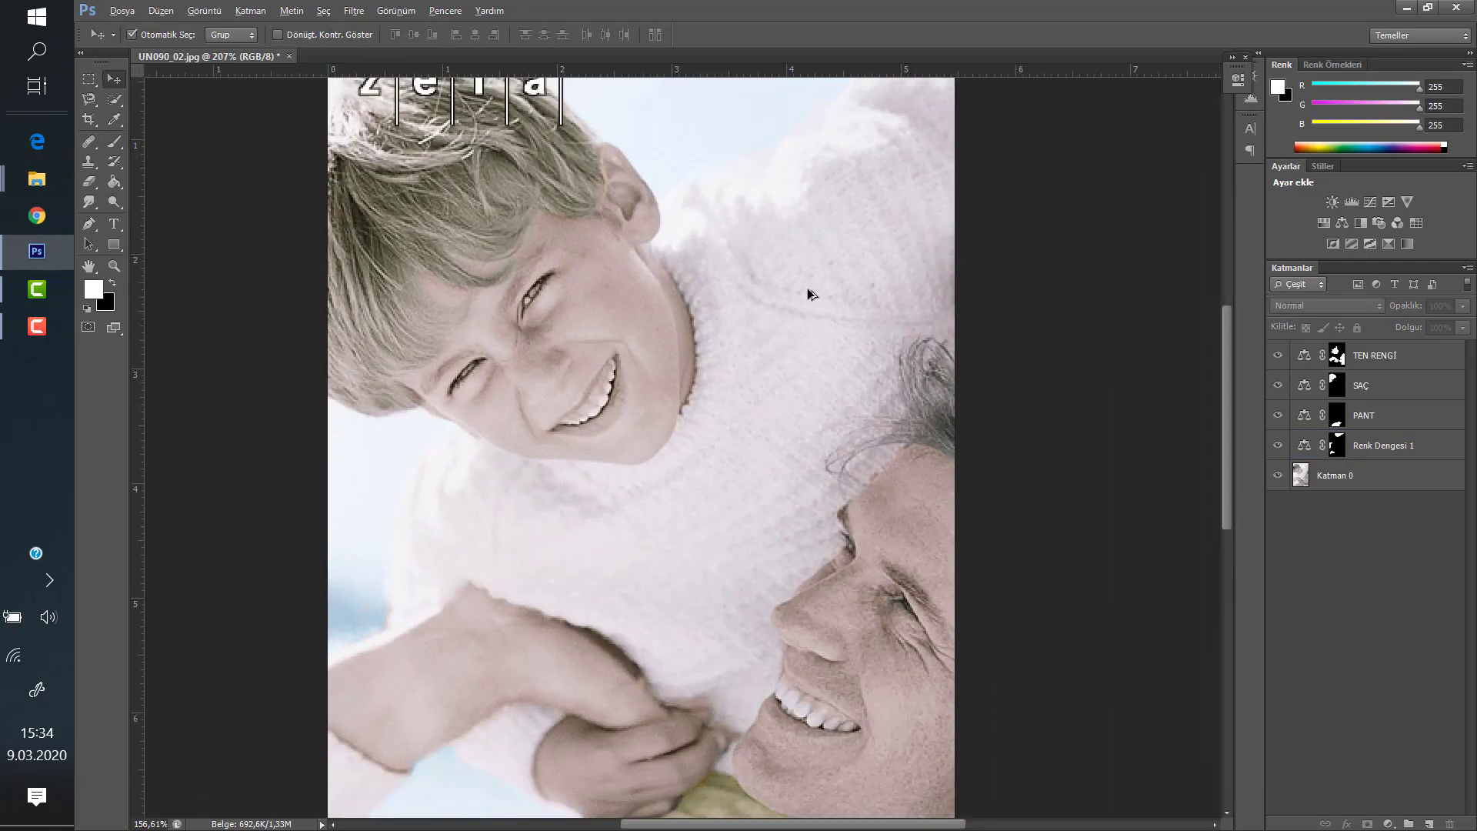
scroll(806, 288, down, 2)
scroll(738, 278, up, 3)
scroll(731, 287, down, 2)
scroll(763, 297, down, 2)
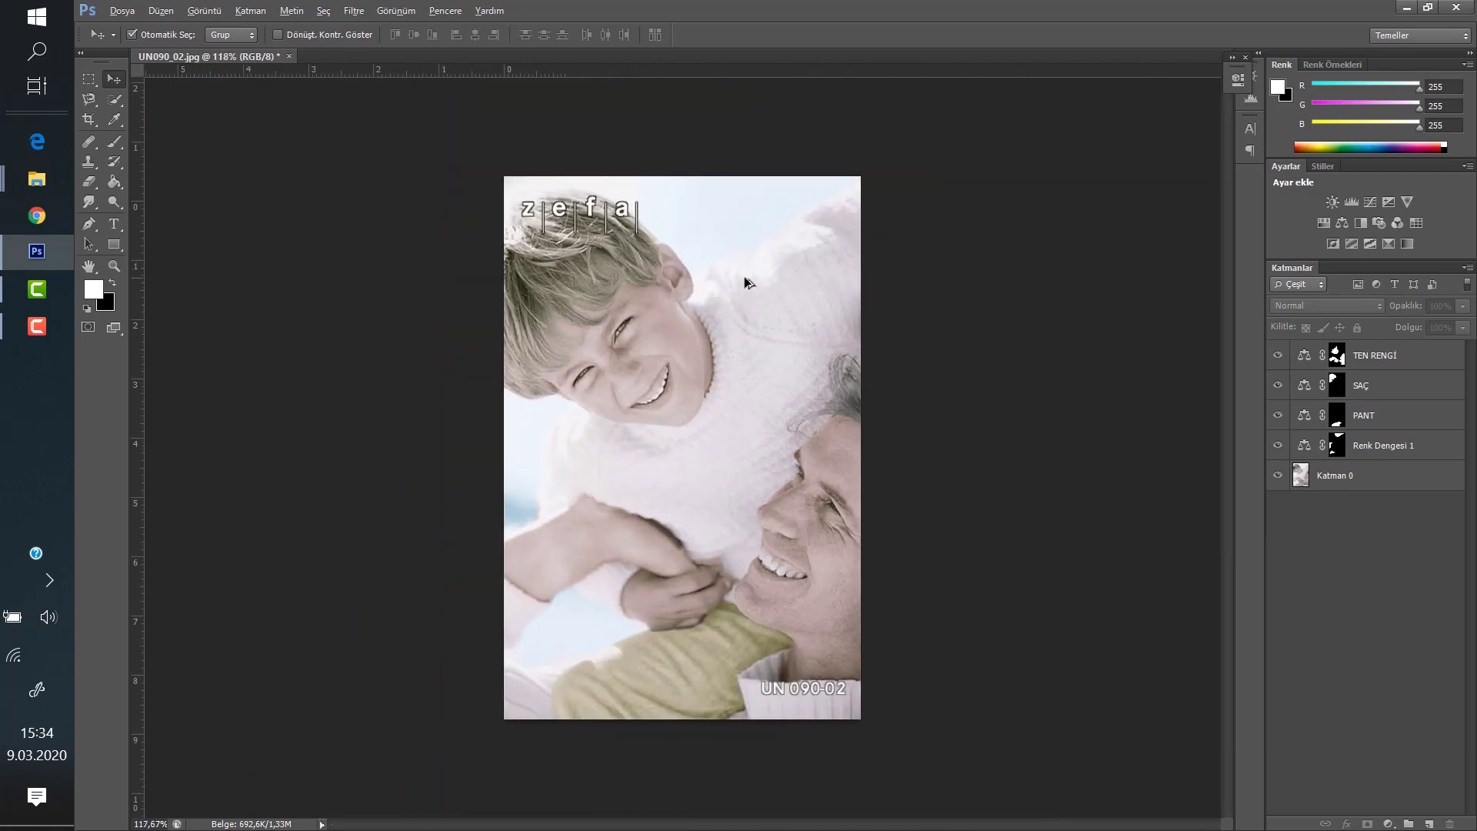
scroll(745, 277, up, 1)
scroll(743, 265, down, 1)
click(808, 287)
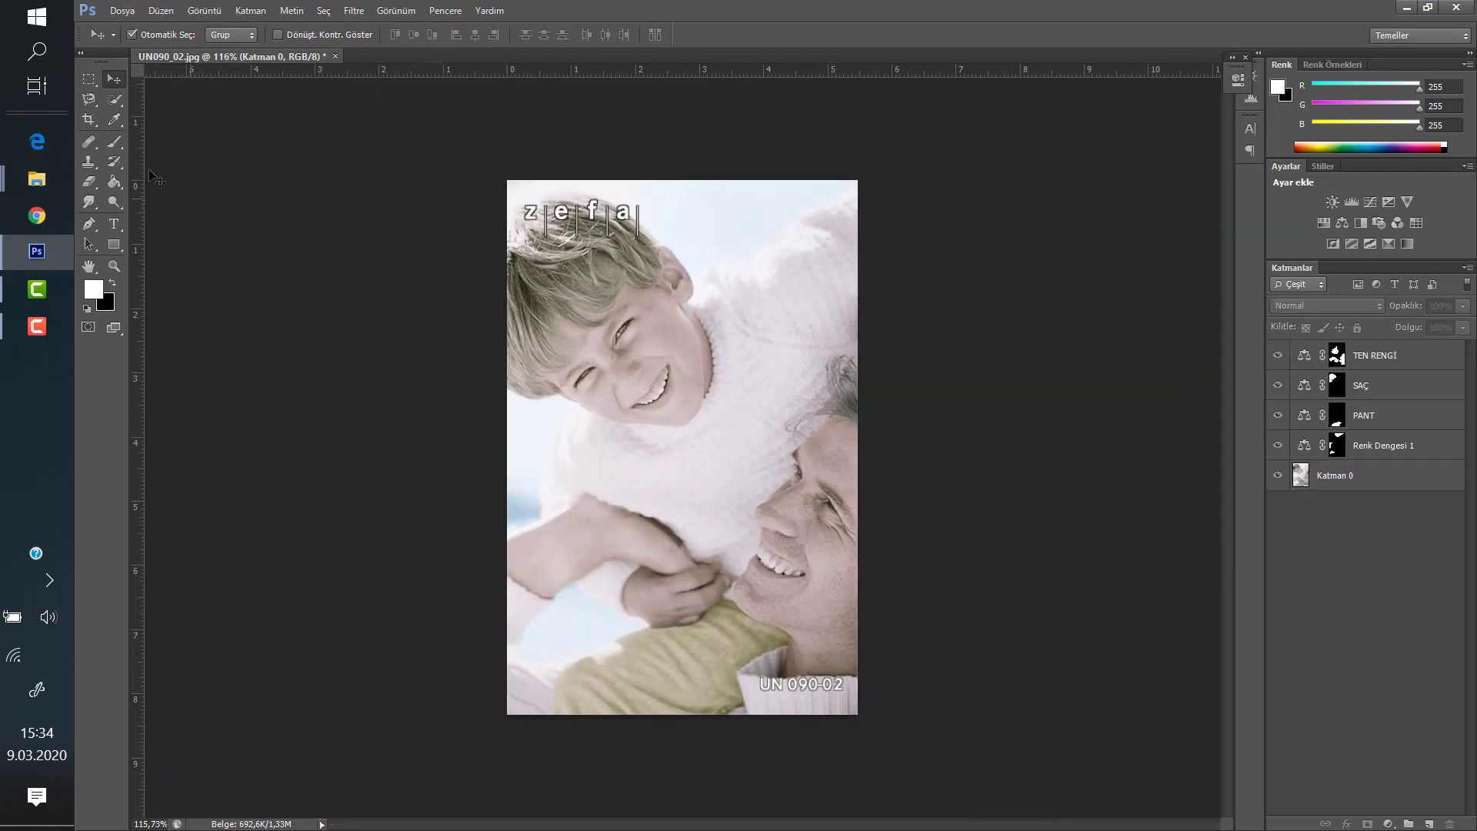
click(93, 120)
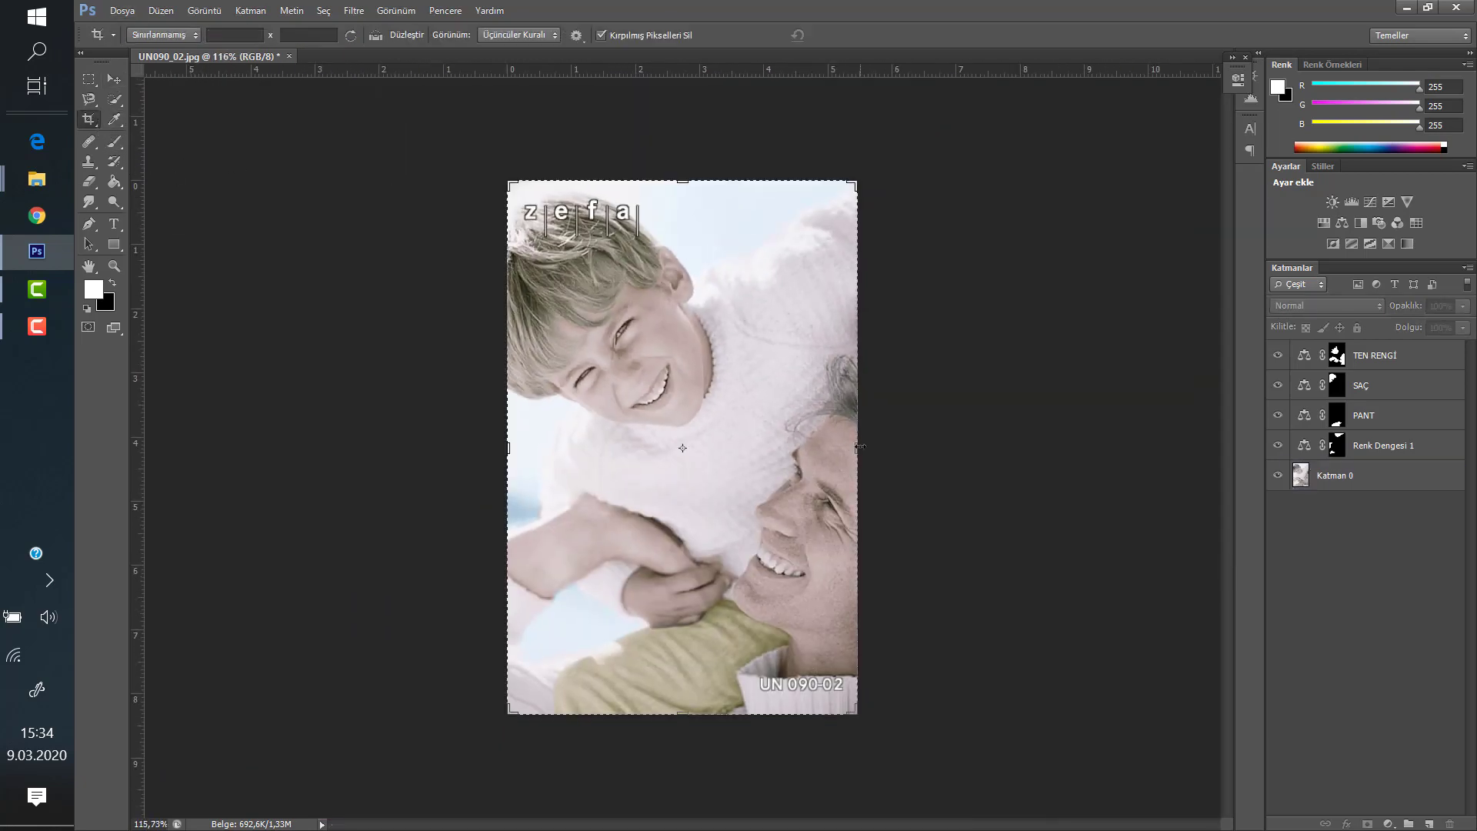
drag(860, 446, 1034, 478)
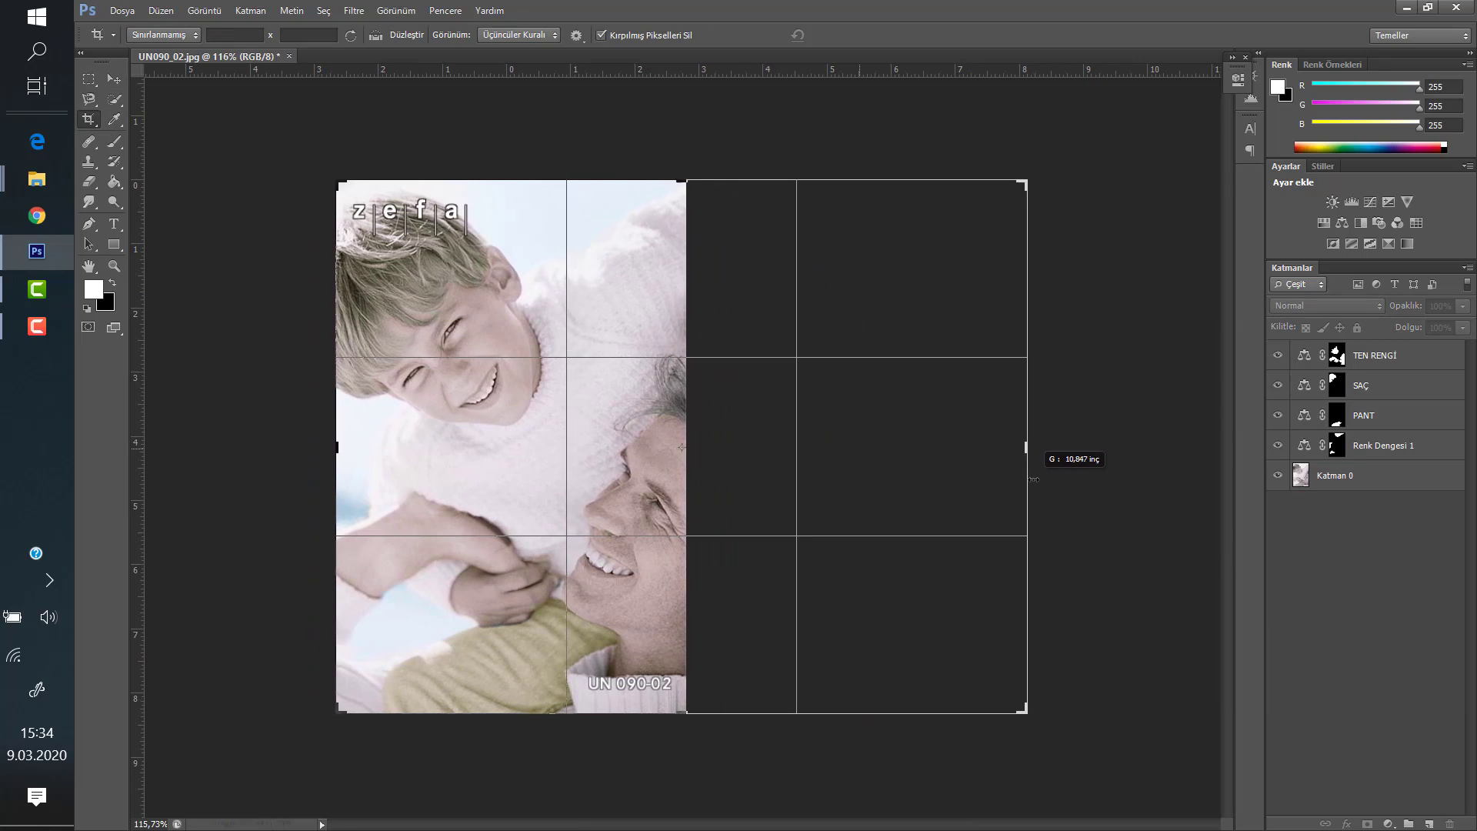
click(844, 35)
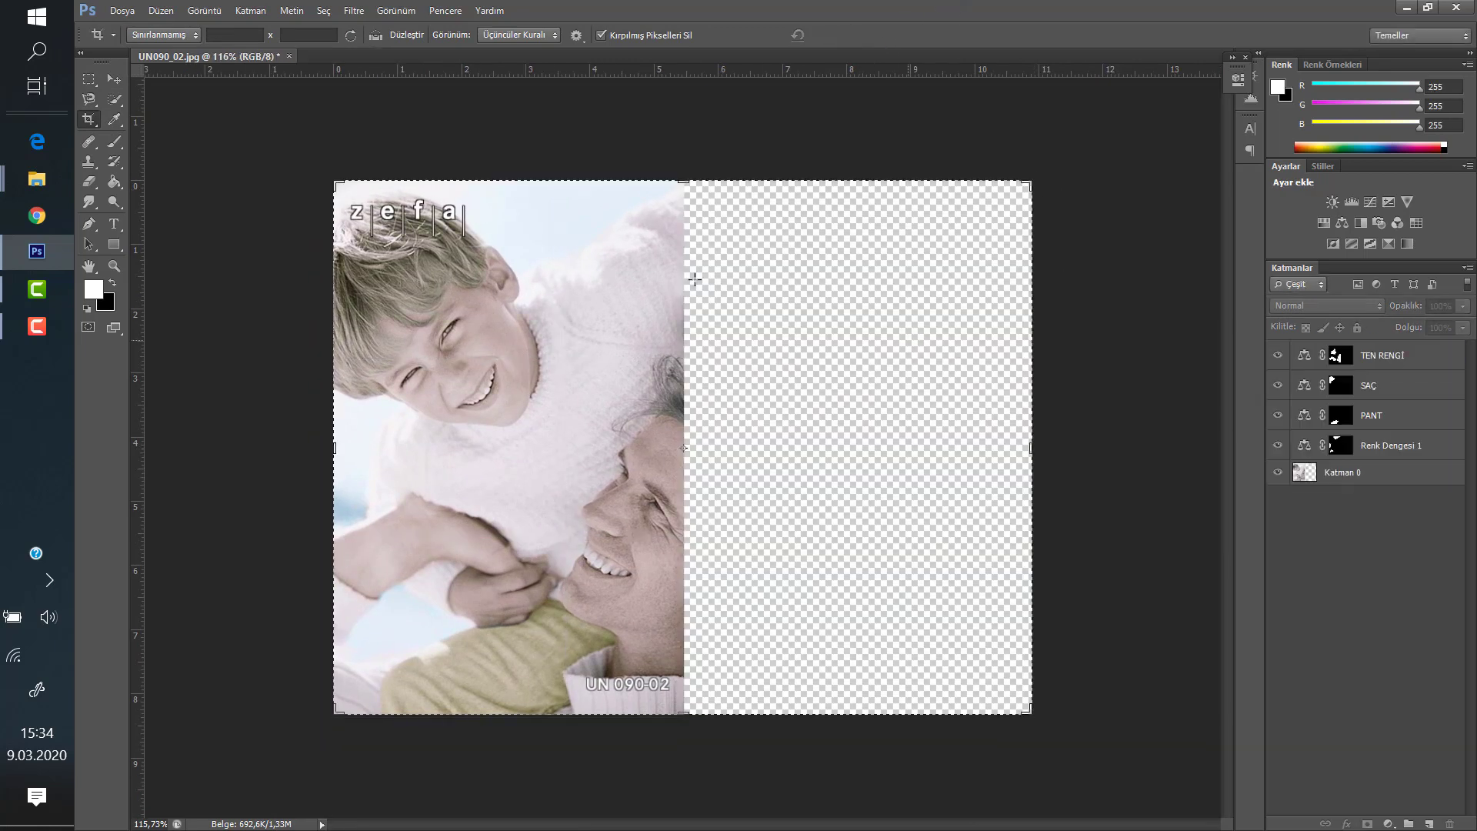
mouse_move(37, 178)
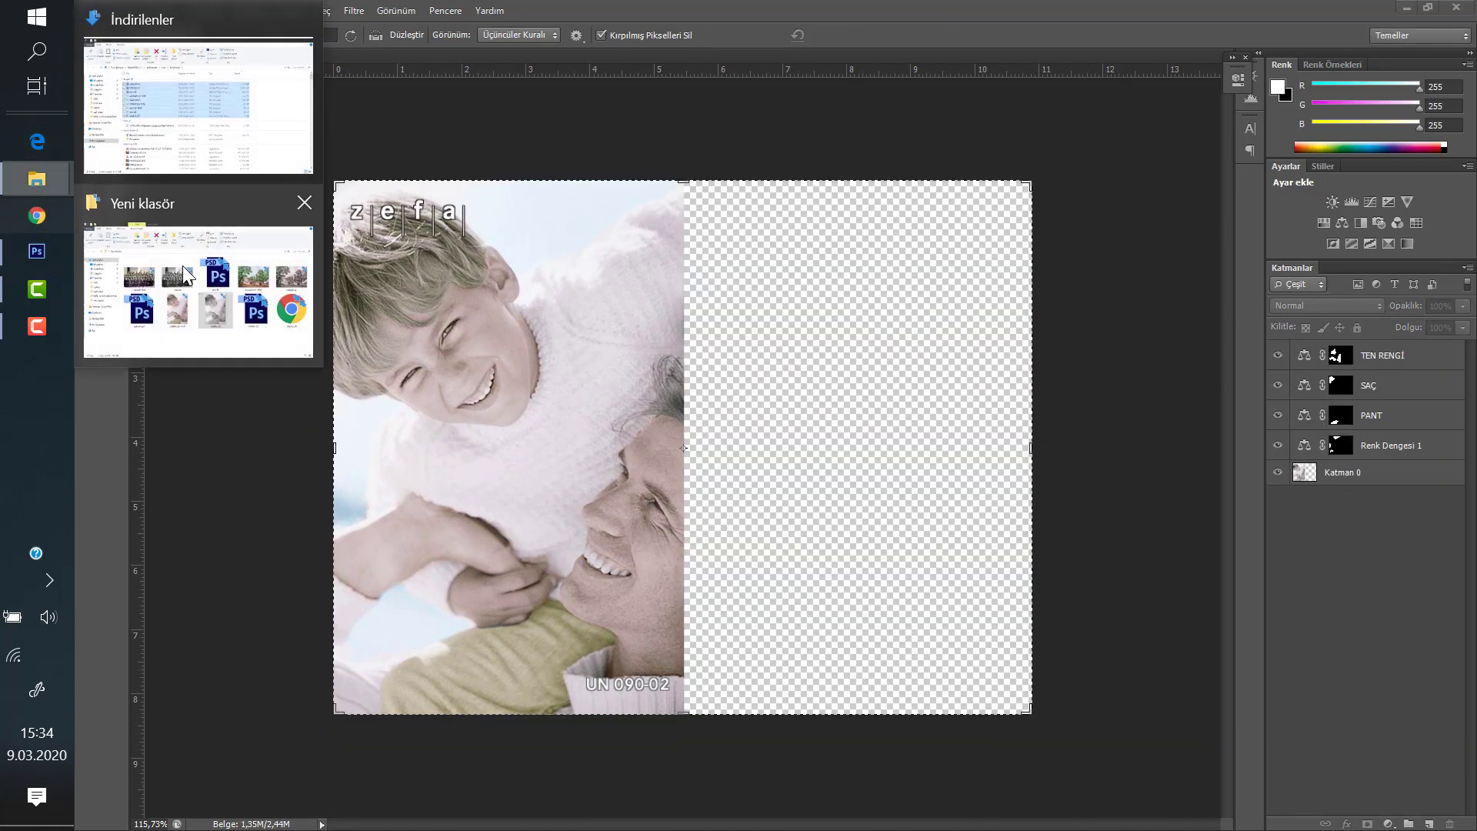
Compare the colour and original eskiedirne1 and ata14b pictures in Windows Photos, then close it
click(183, 265)
click(1363, 363)
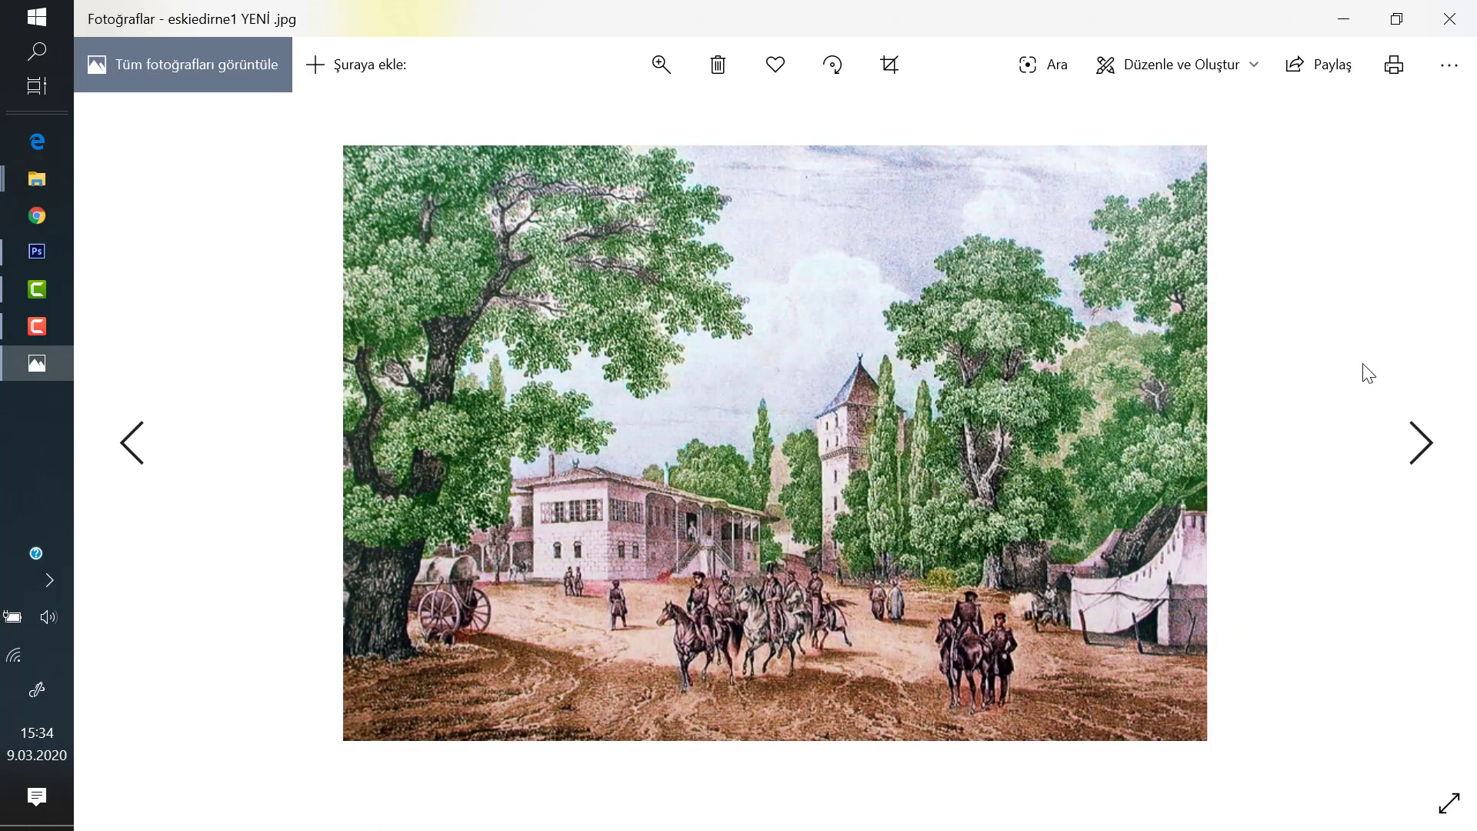
key(Right)
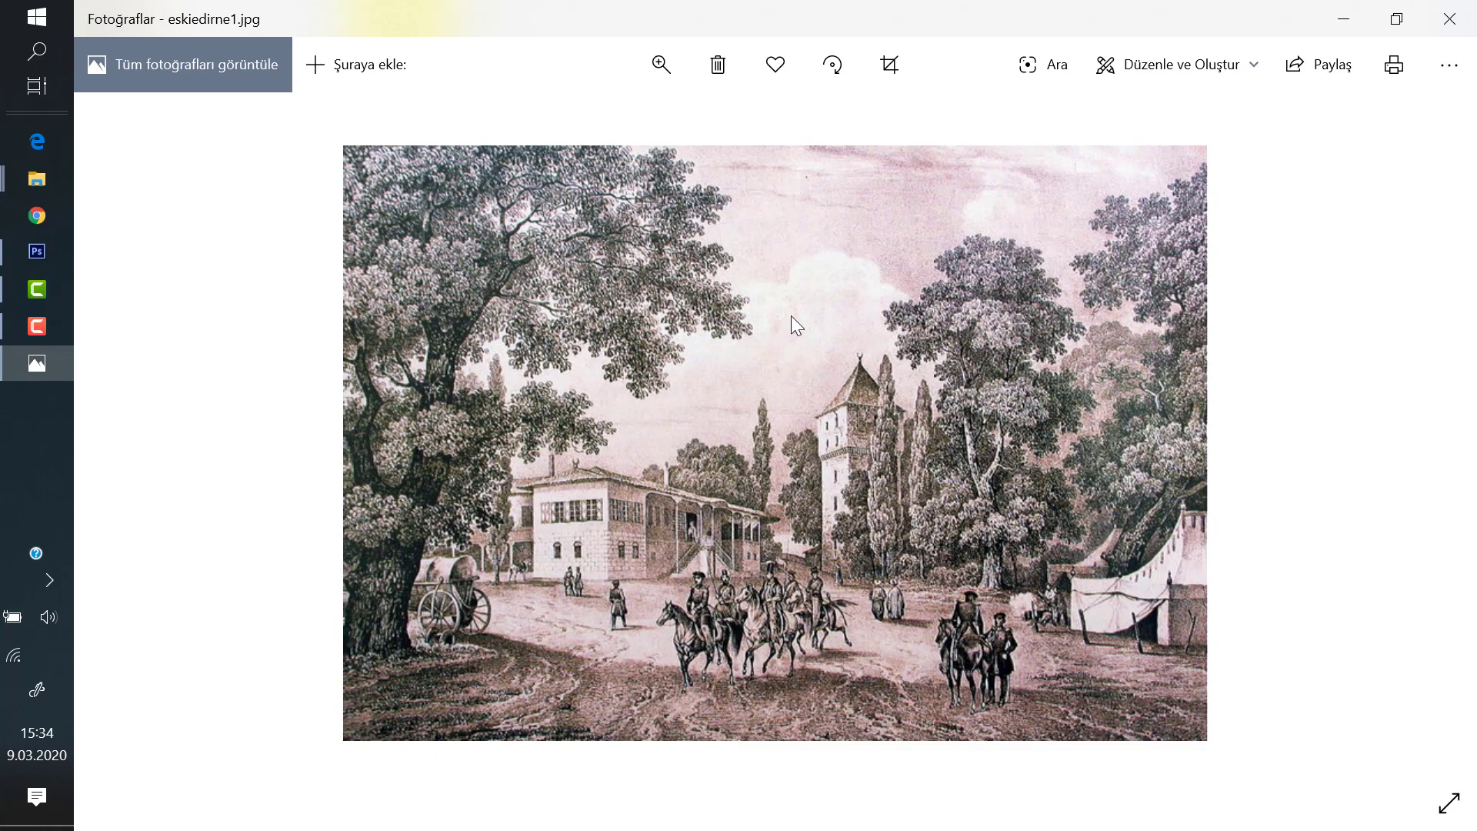
key(Left)
key(Left)
key(Left)
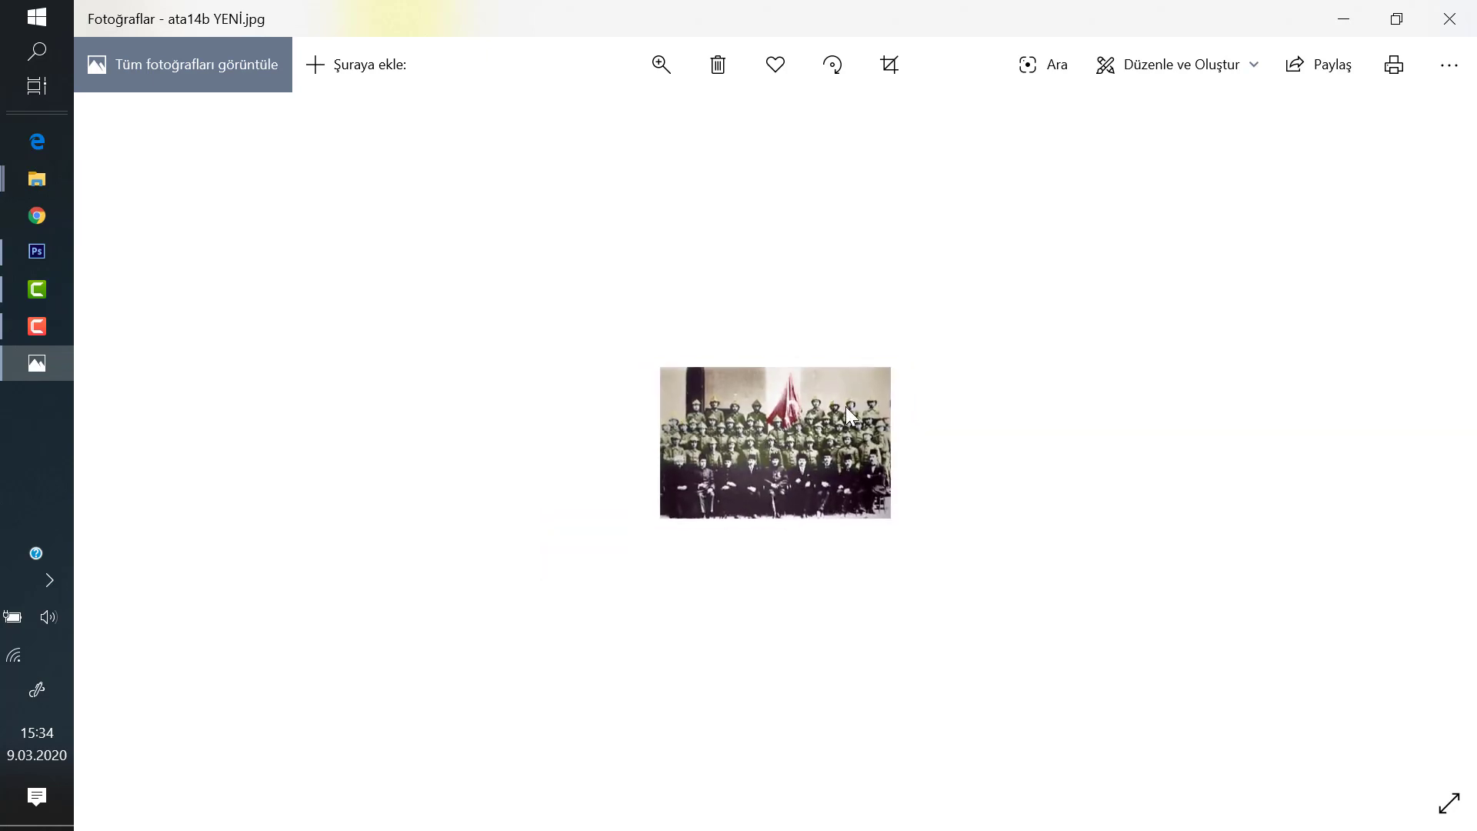
key(Right)
key(Left)
click(1449, 18)
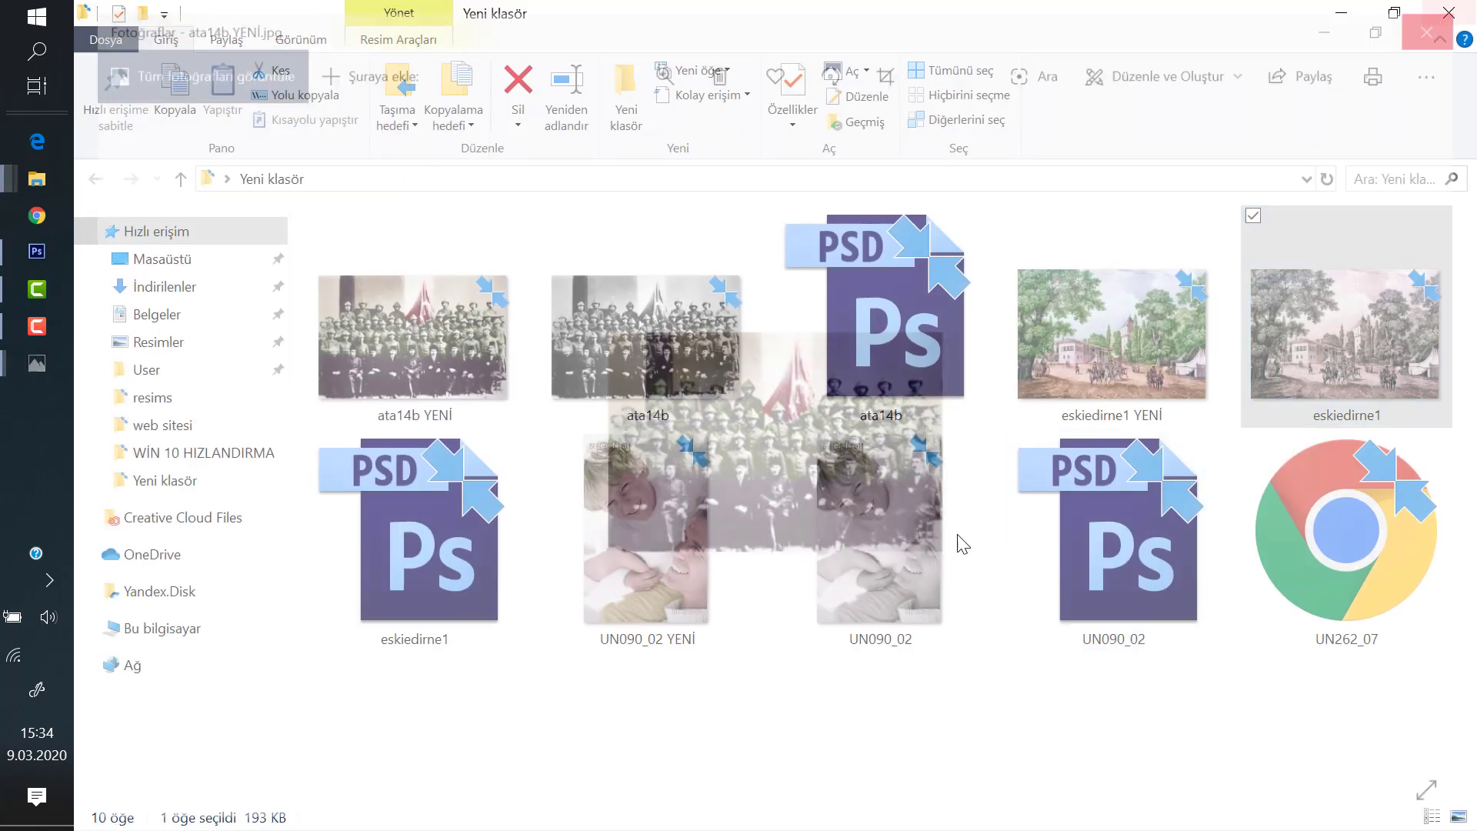
click(851, 542)
Place the original UN090_02 photo as a new layer and move it into the empty right half
click(37, 245)
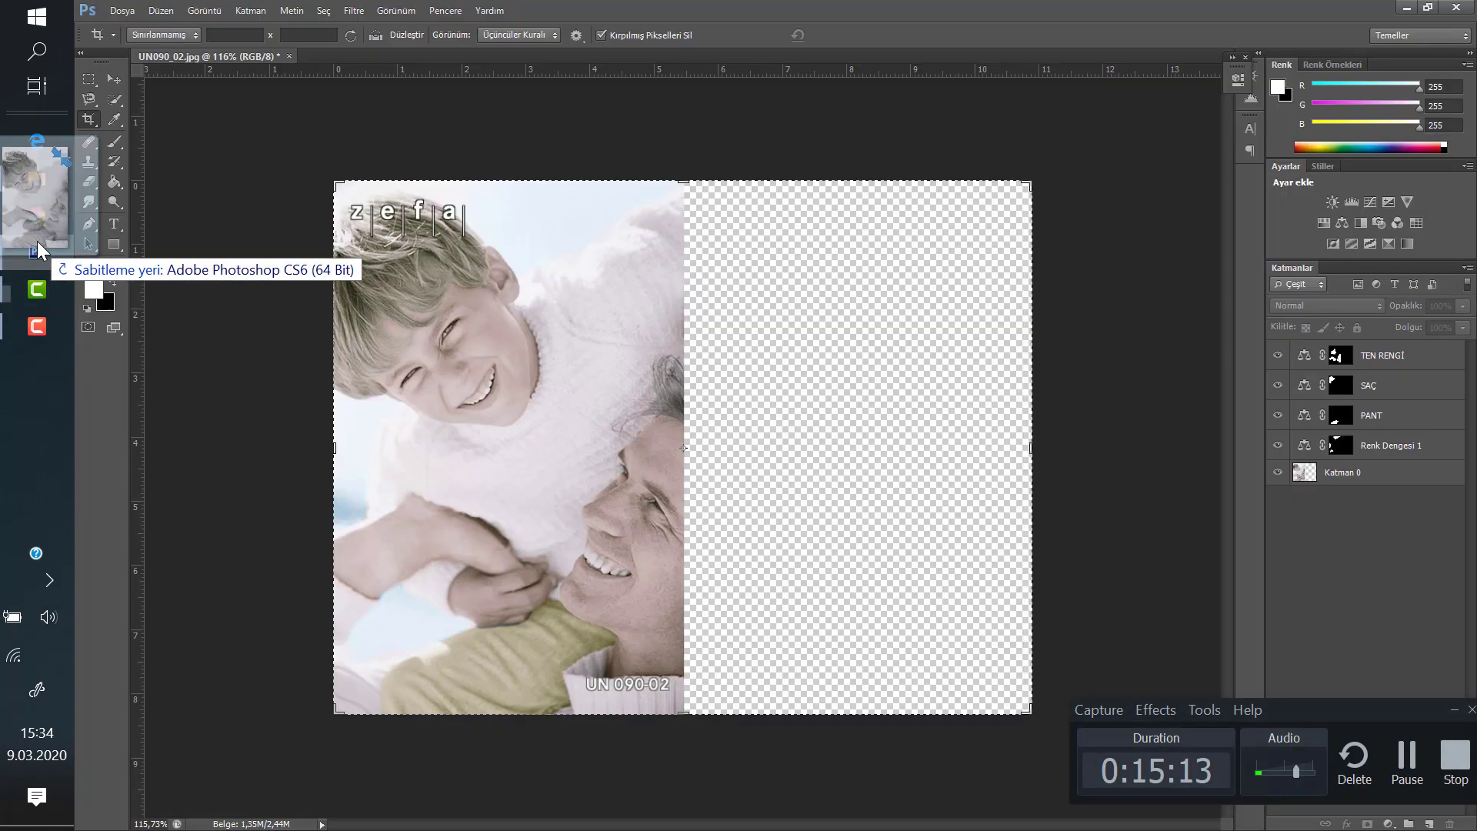
key(ctrl+t)
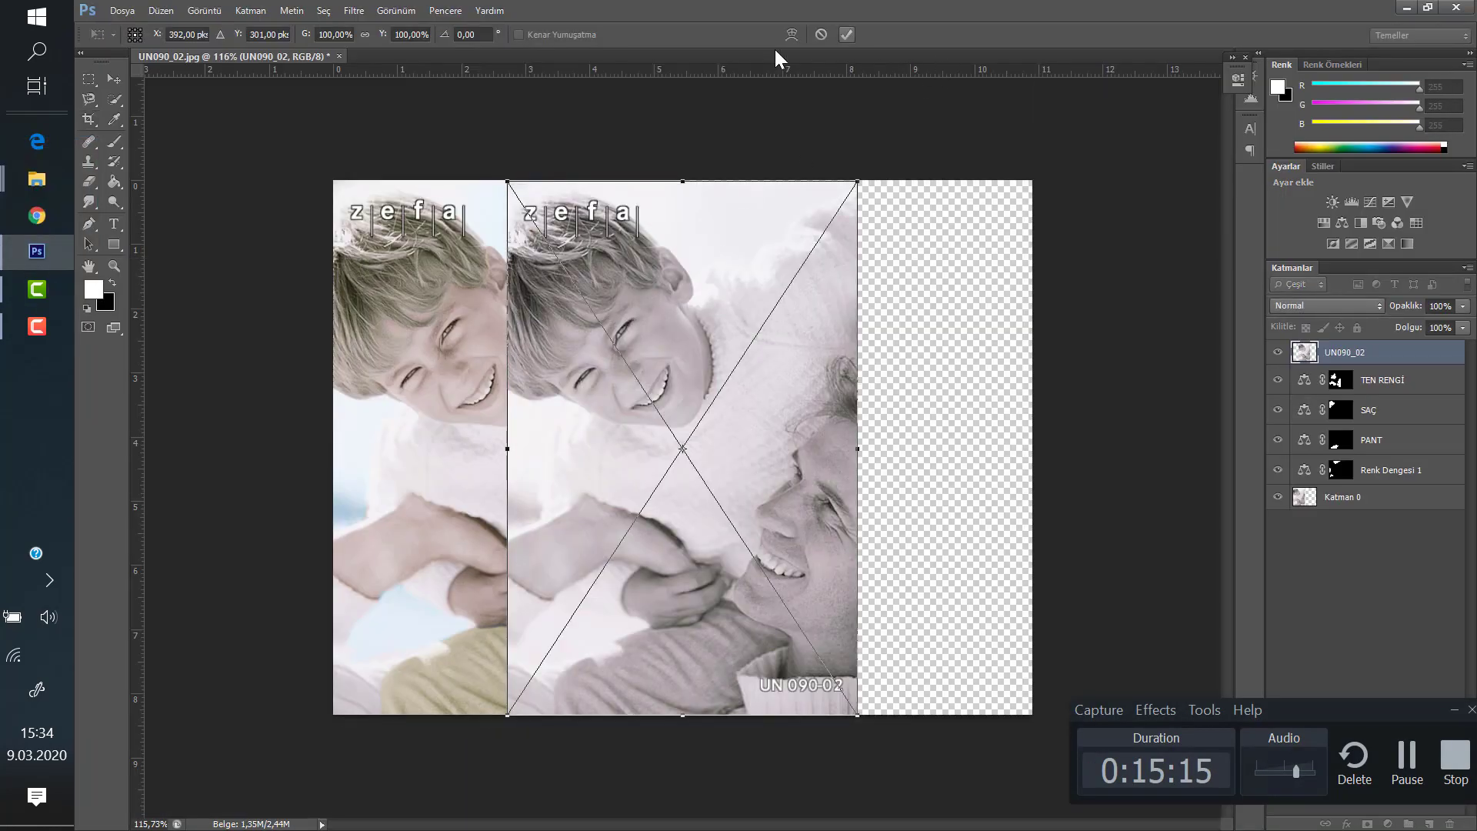
key(Return)
click(114, 78)
mouse_move(819, 432)
mouse_down()
mouse_move(932, 460)
mouse_move(925, 422)
mouse_up()
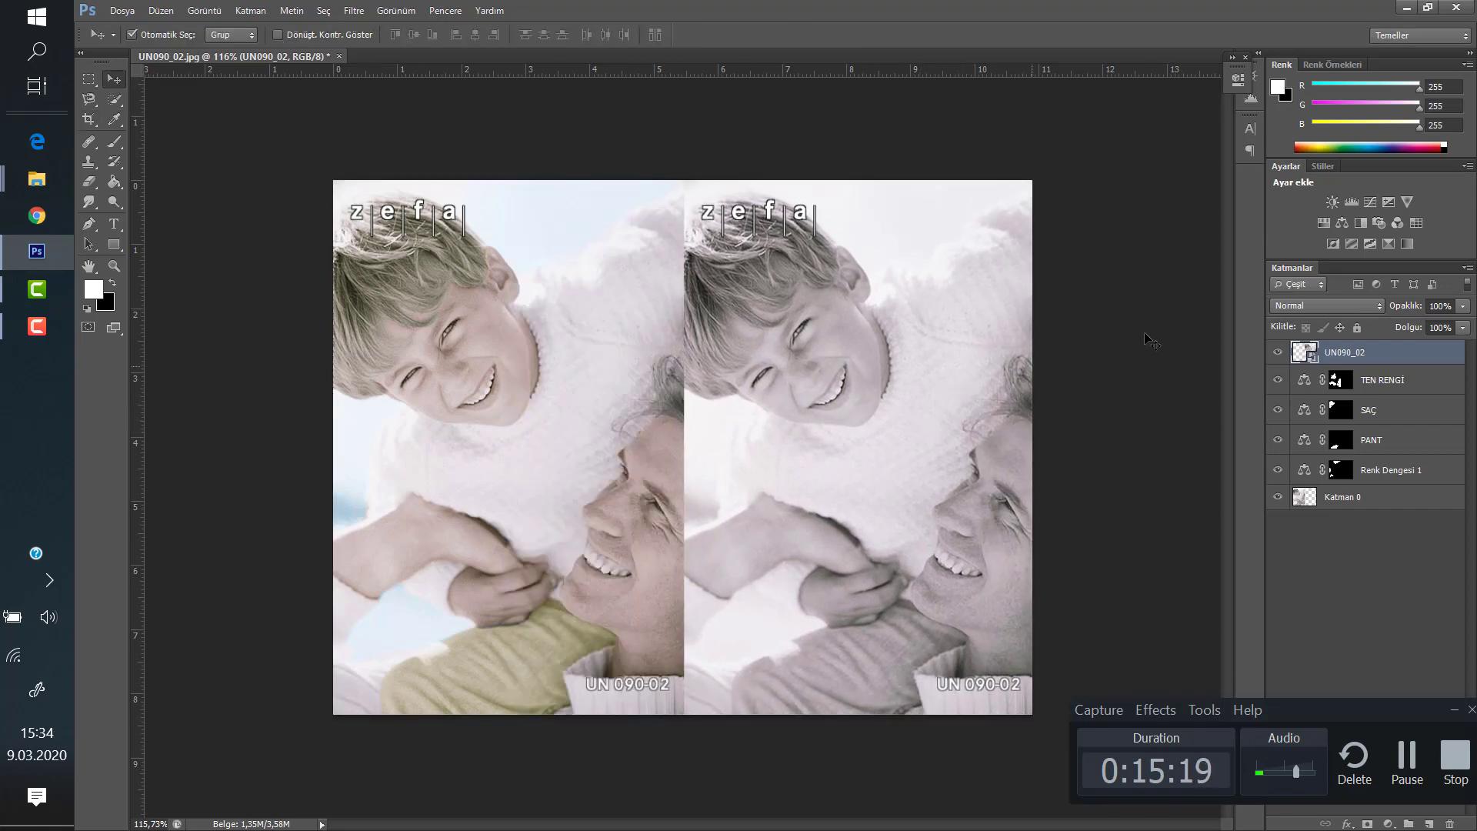
alt+scroll(675, 256, up, 3)
alt+scroll(700, 254, down, 3)
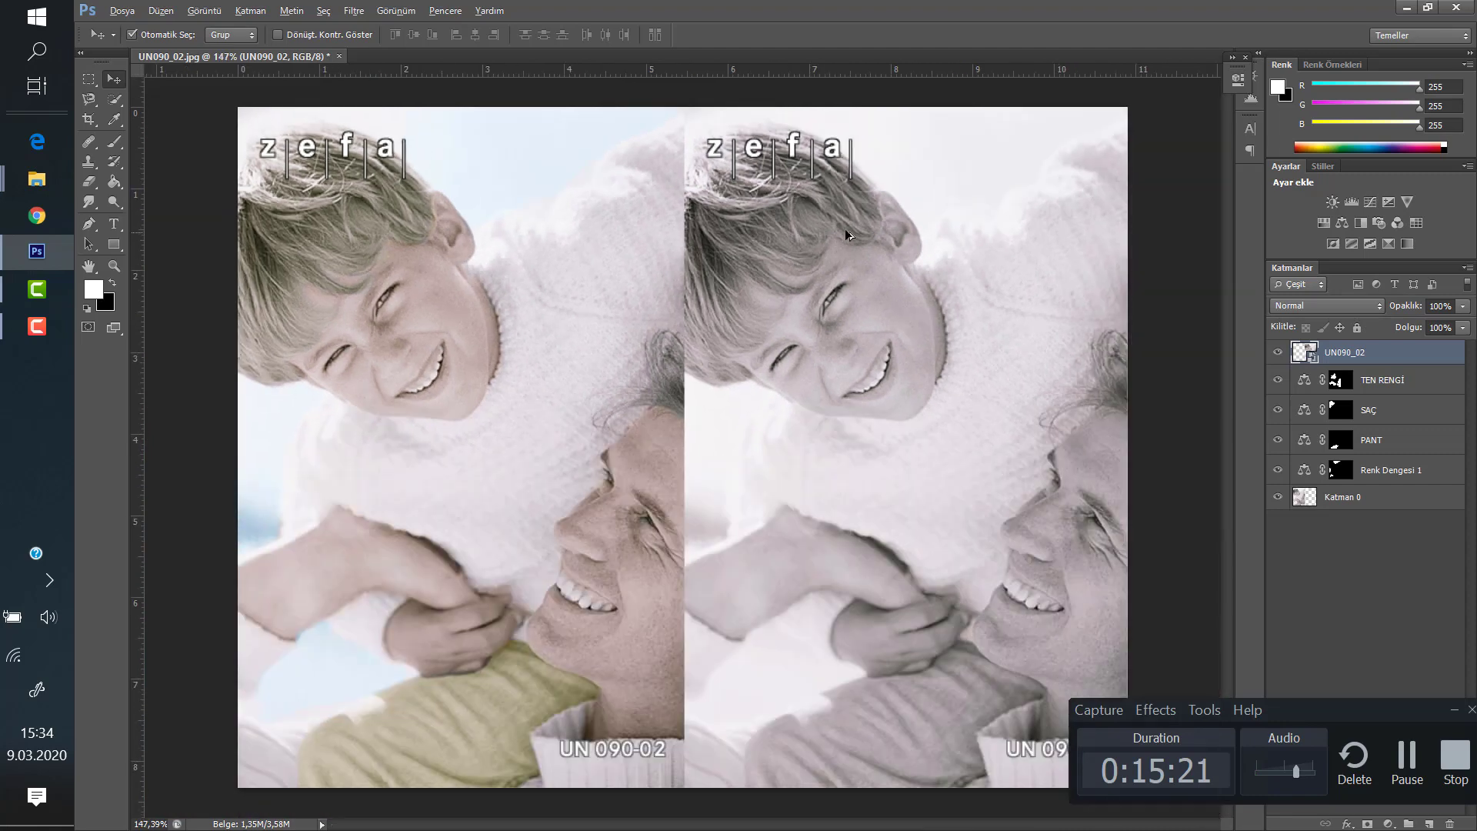
key(alt)
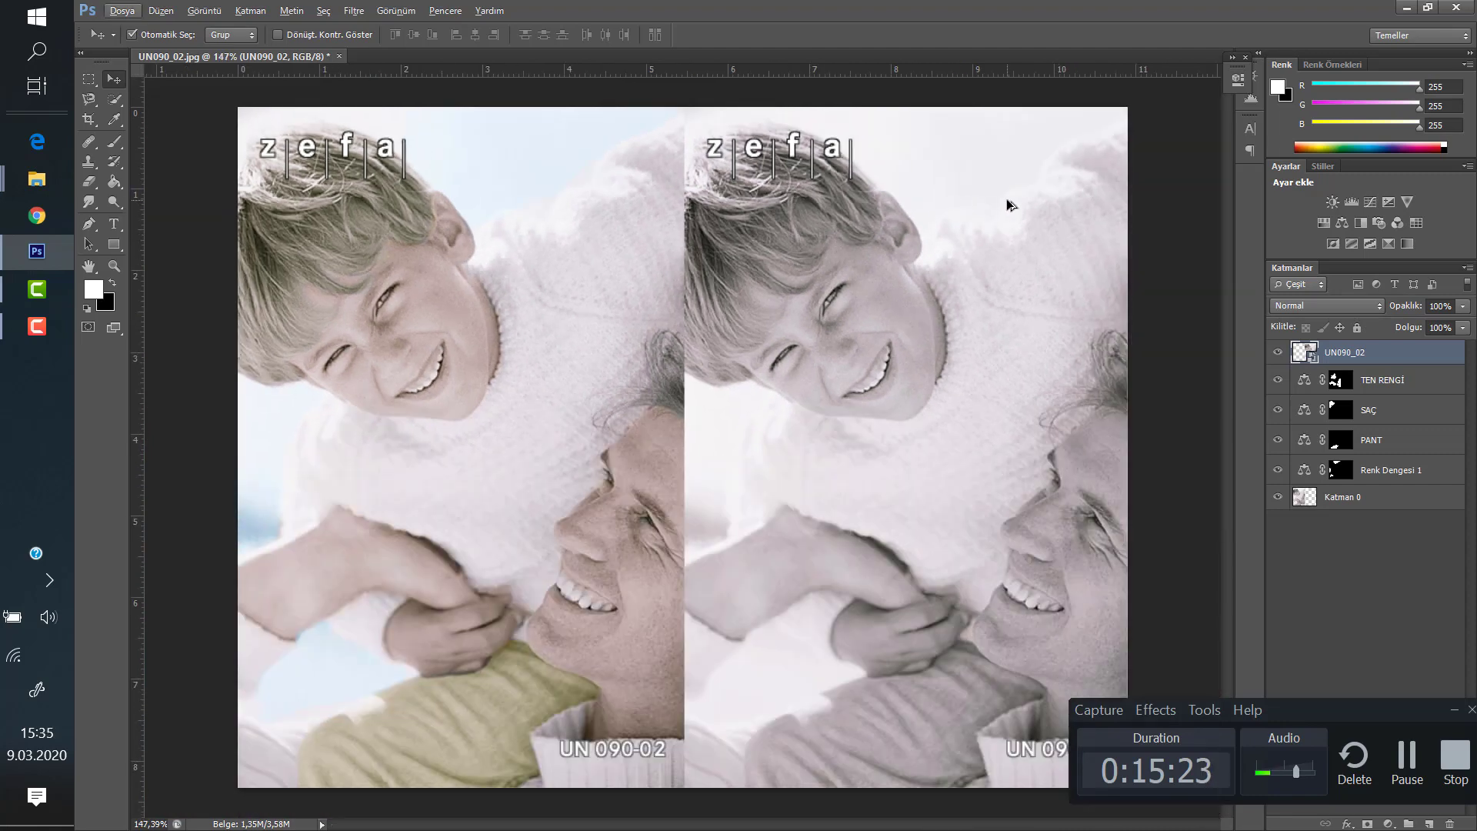